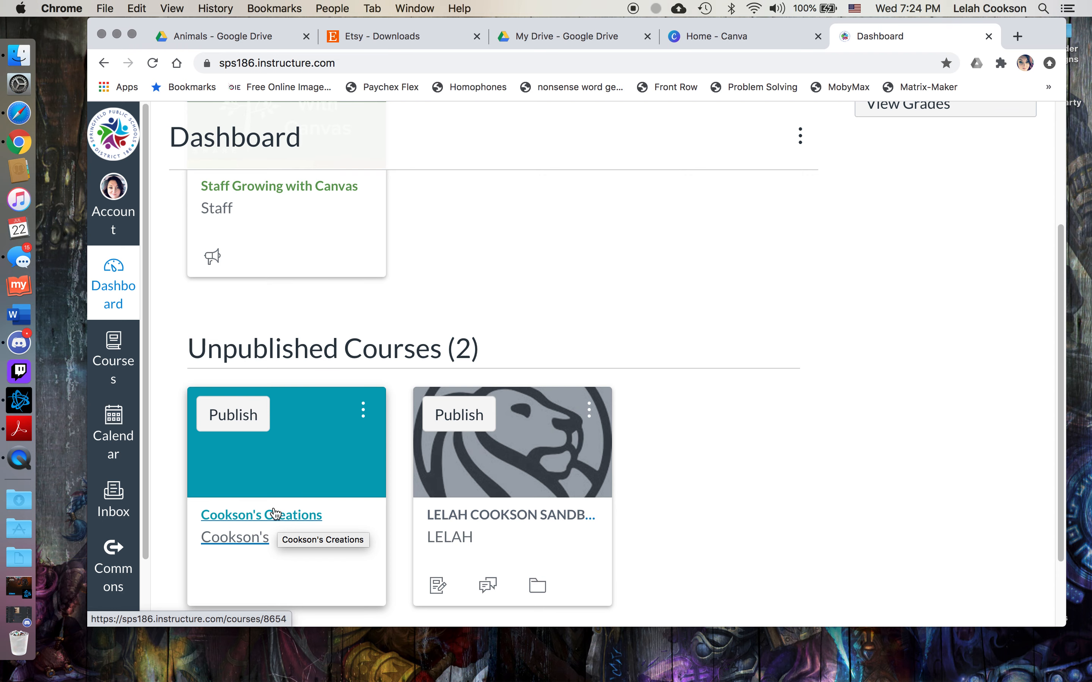
- Create a new course named "Sandbox" with the Private (Copyrighted) content license
scroll(541, 463, "up", 3)
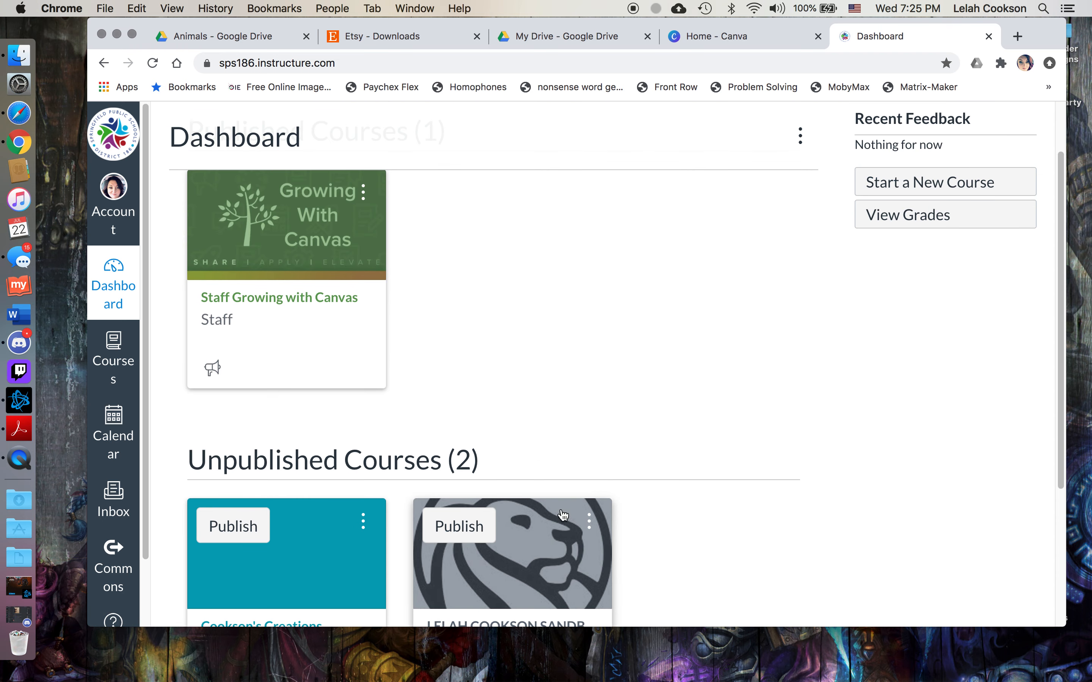
scroll(532, 449, "up", 2)
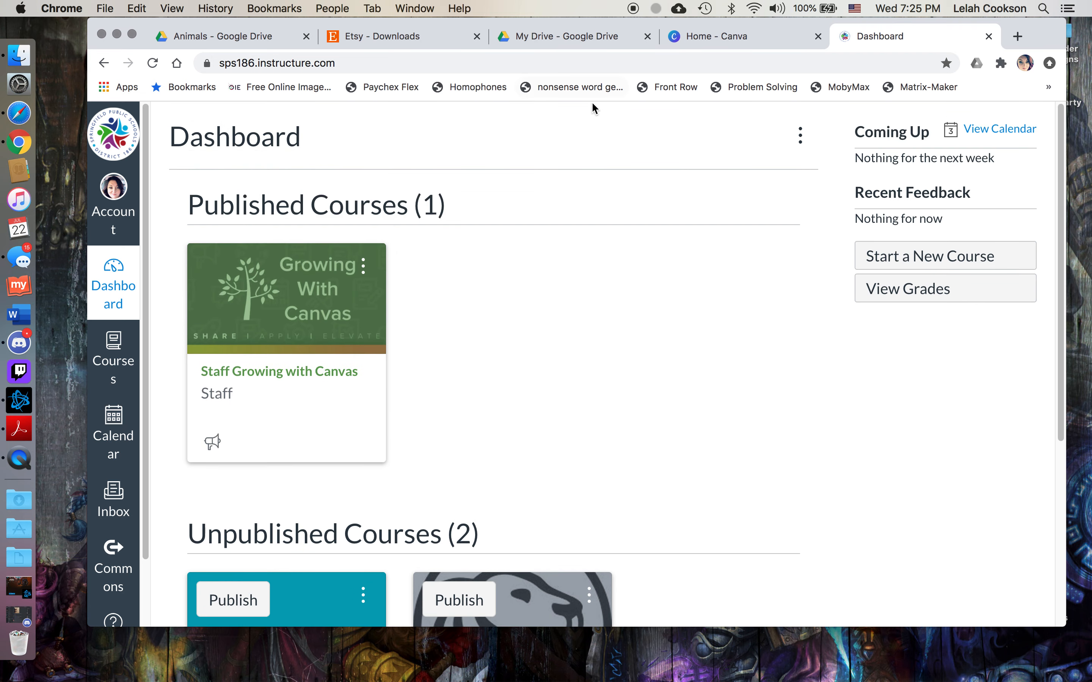
left_click(933, 259)
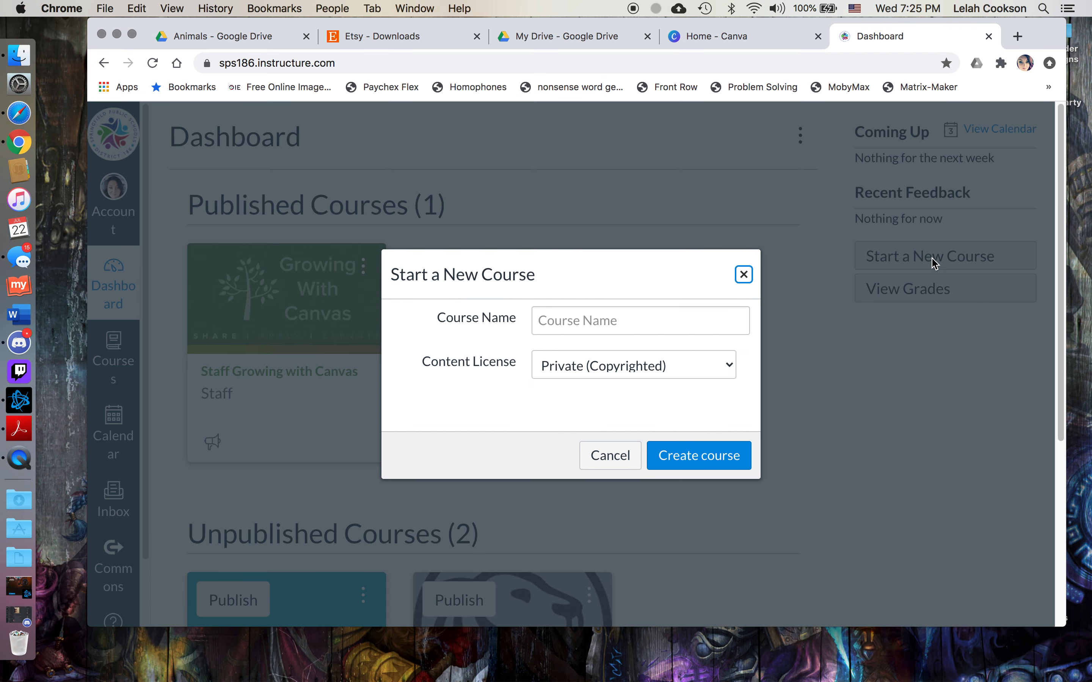
left_click(589, 329)
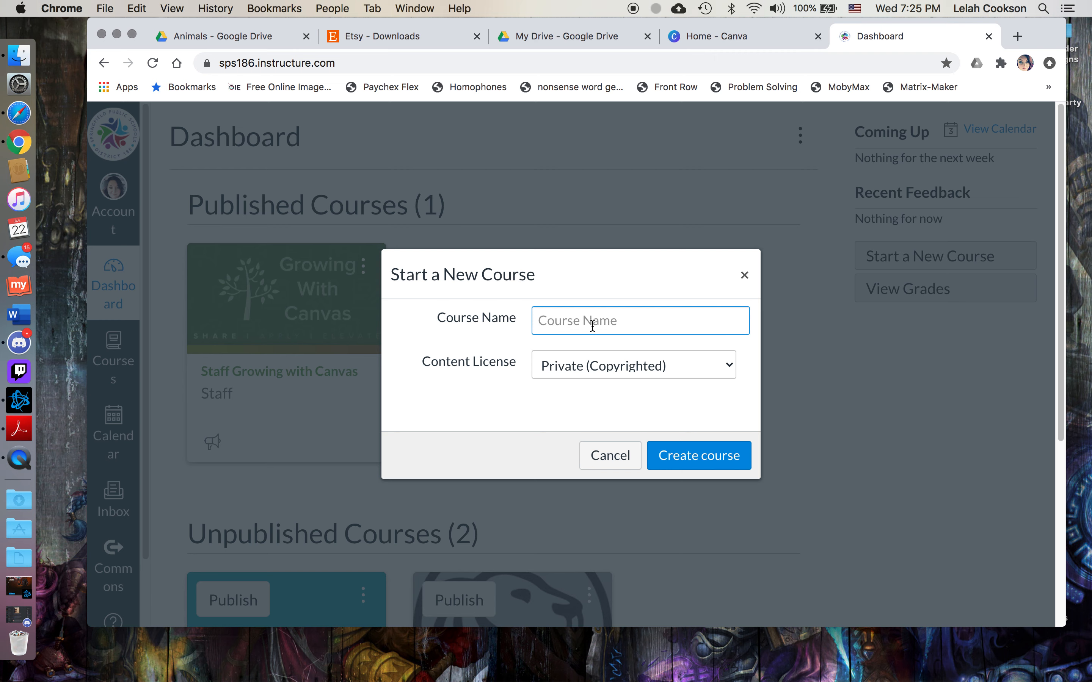
type("Sandbox")
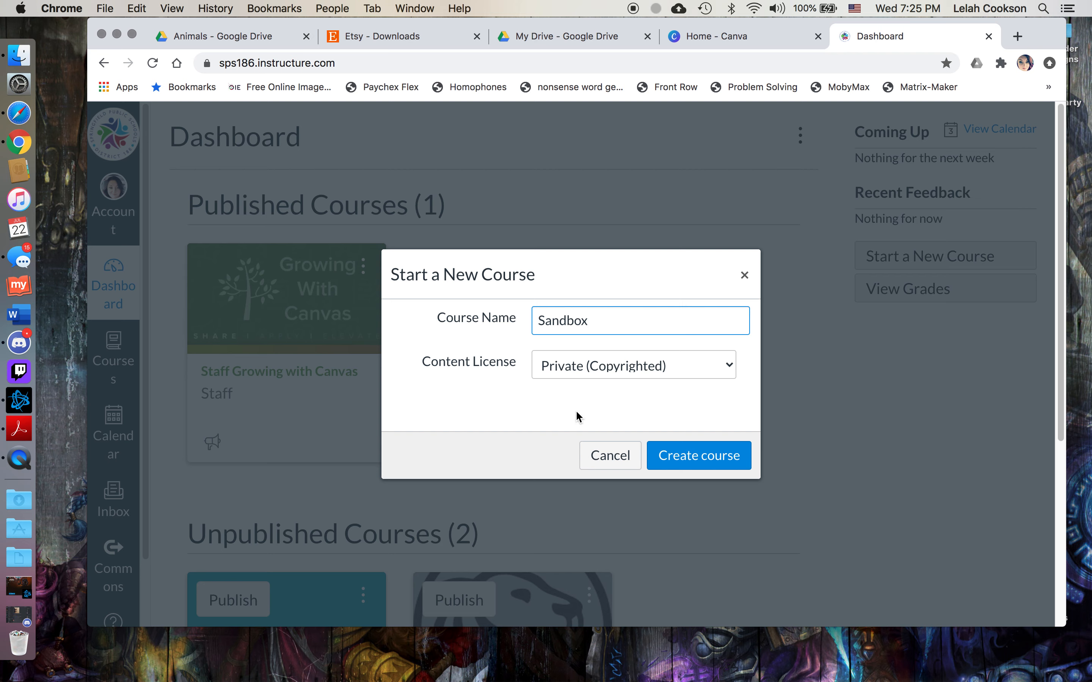
left_click(625, 364)
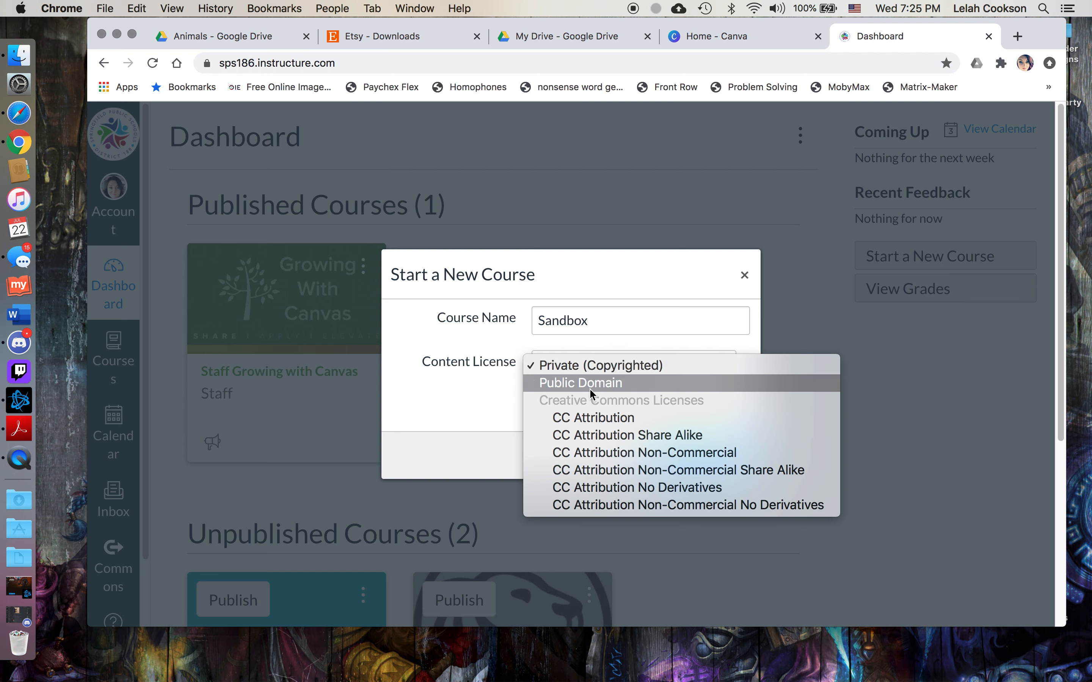
left_click(452, 396)
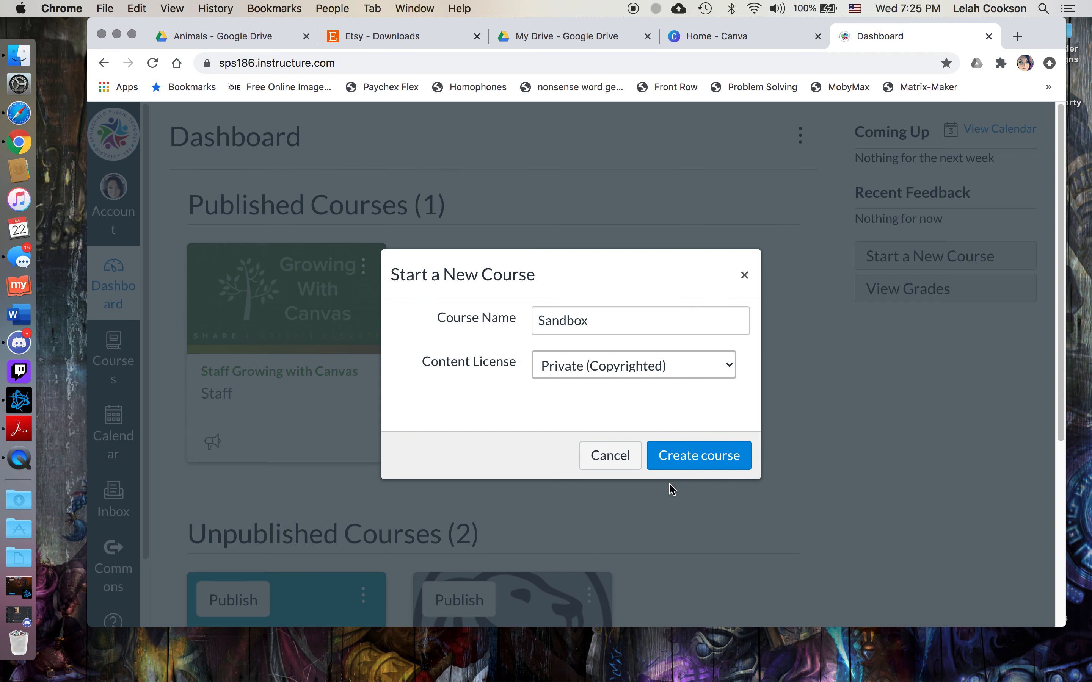
left_click(693, 455)
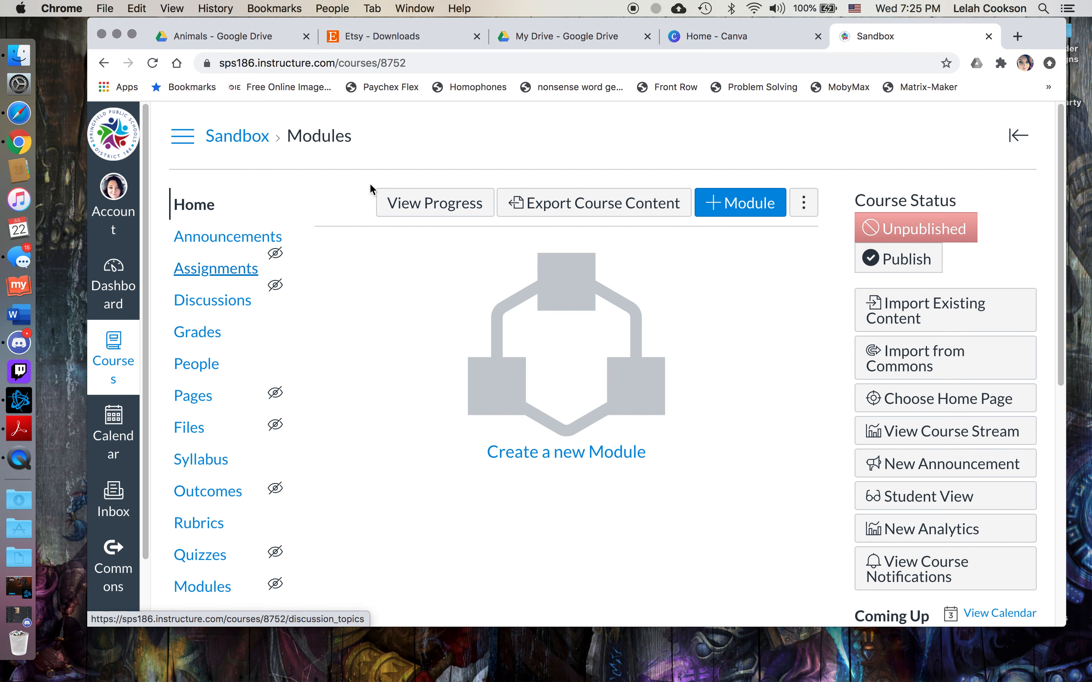
- Add a new page to the Sandbox course and title it "Home Page"
left_click_drag(310, 24, 267, 24)
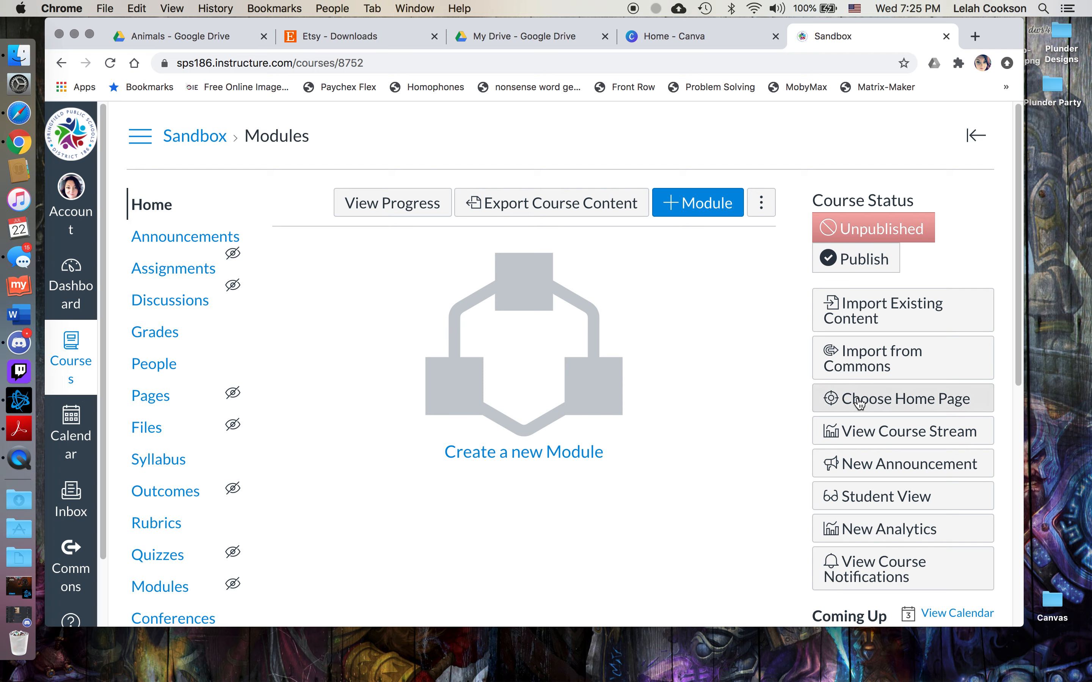
left_click(159, 405)
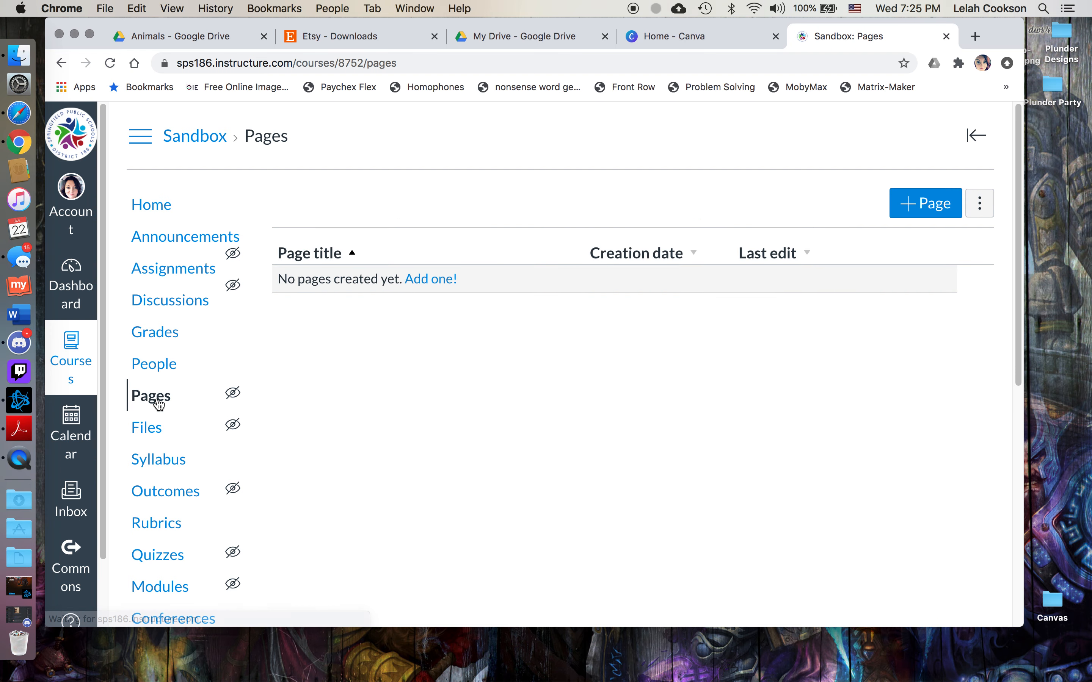
left_click(910, 216)
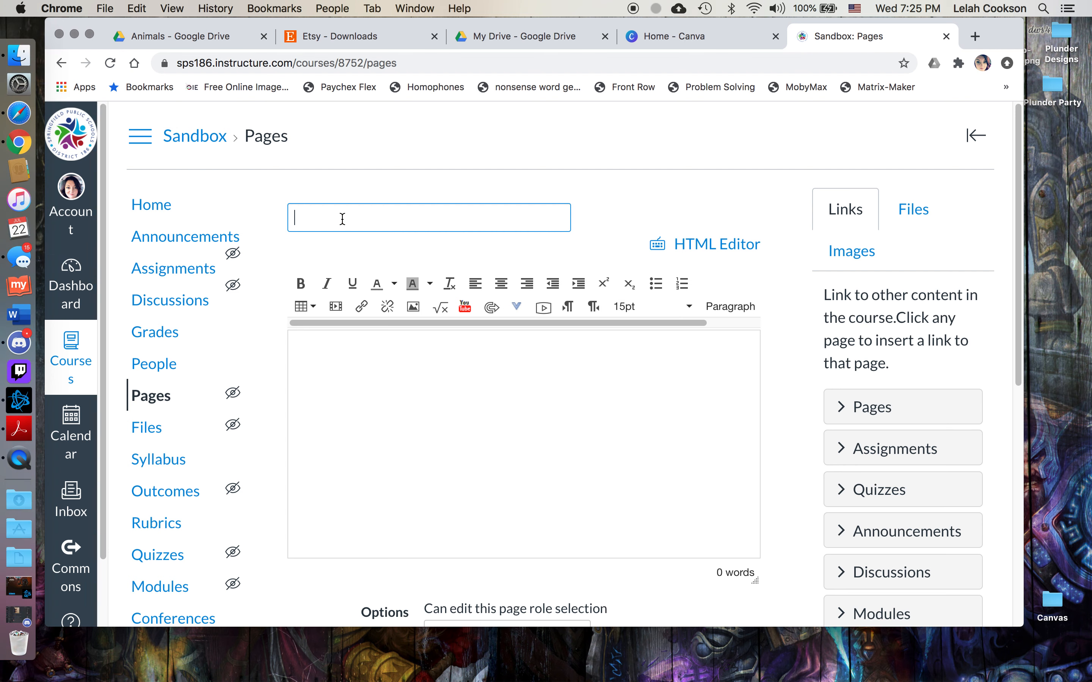
type("Home Page")
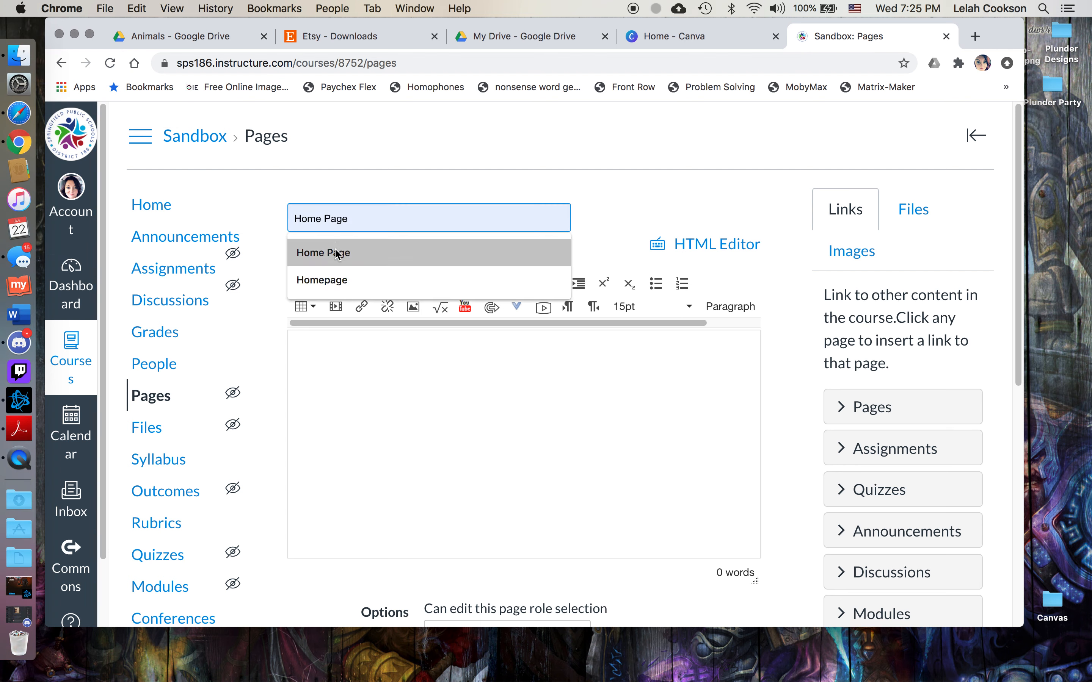
left_click(336, 253)
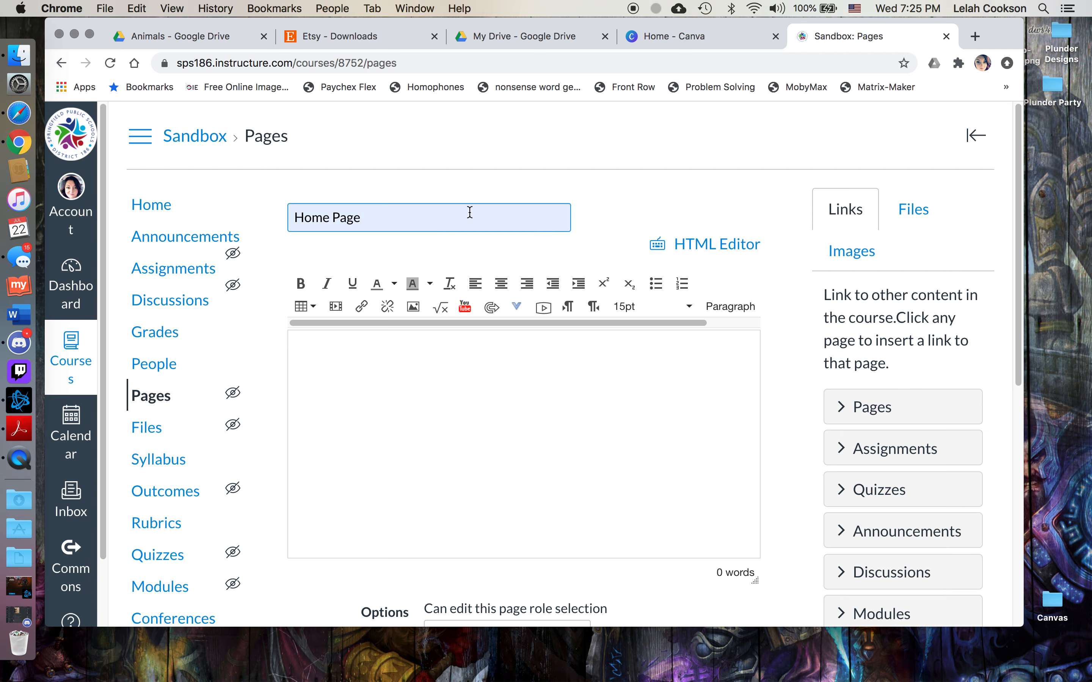
- View the empty page body in the HTML Editor and return it to the Rich Content Editor
scroll(453, 268, "down", 1)
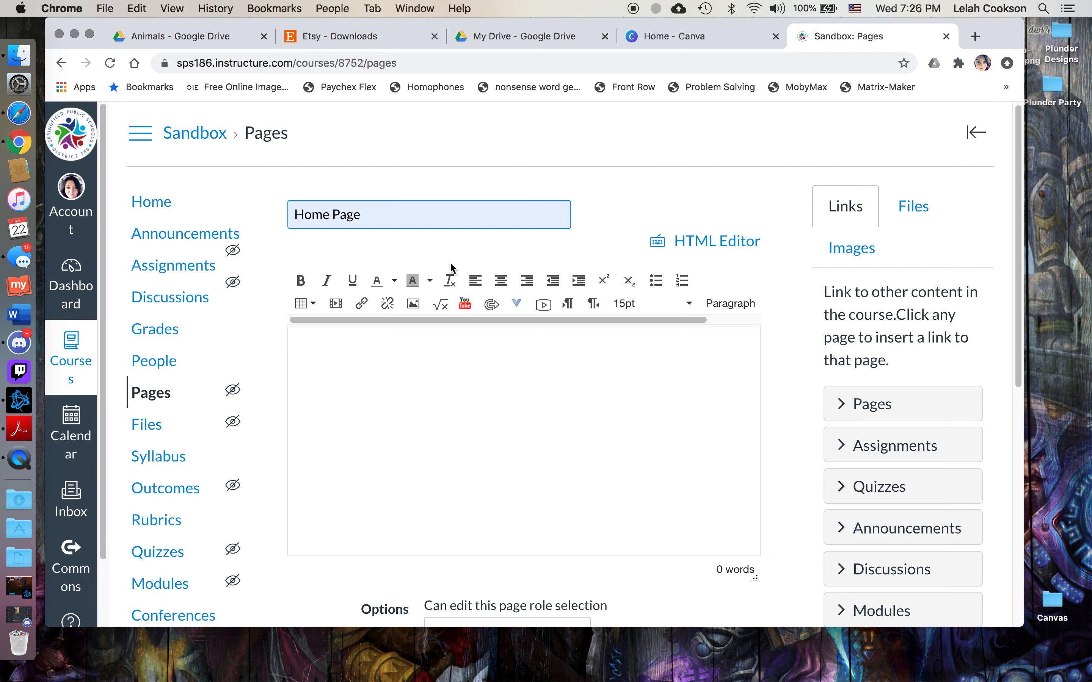
scroll(425, 407, "down", 3)
left_click(373, 282)
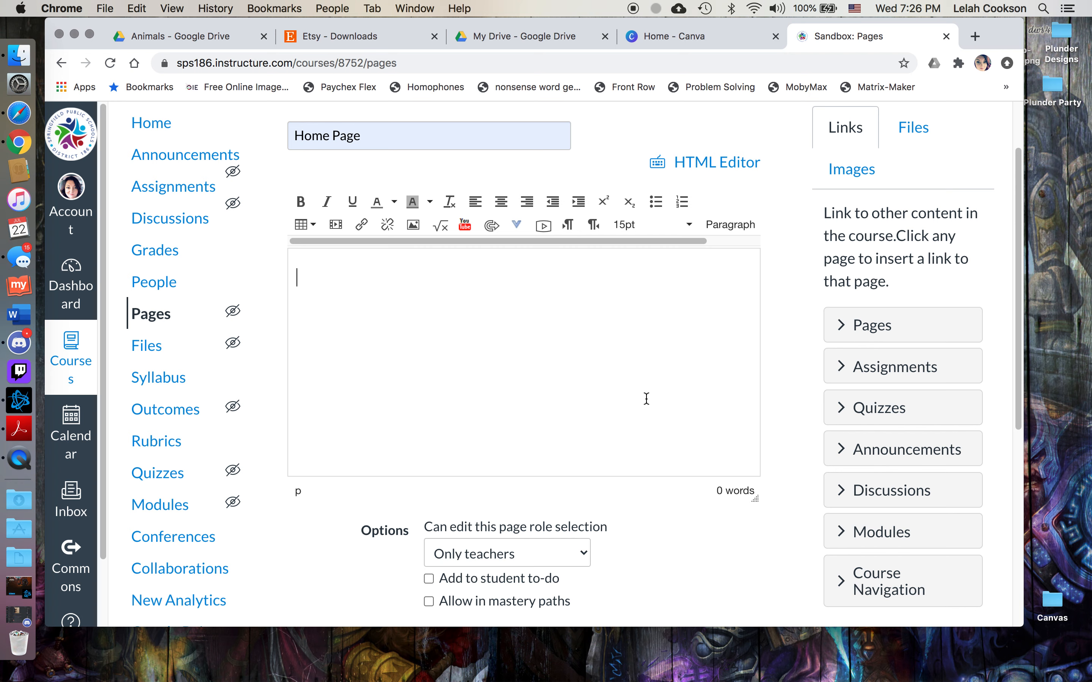
left_click(724, 167)
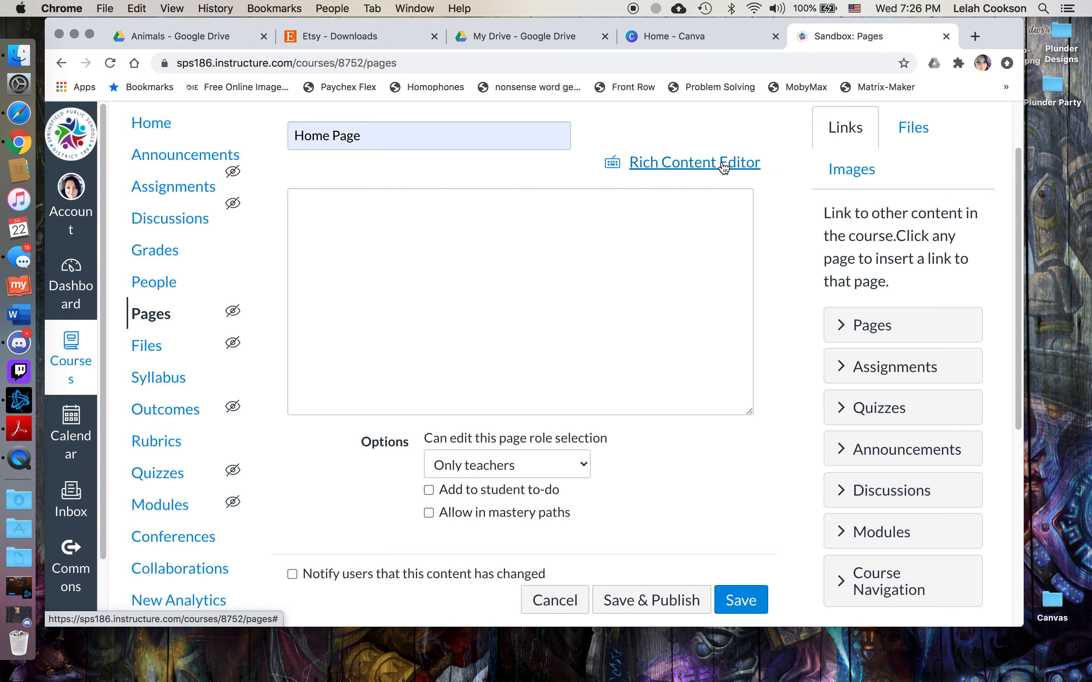
left_click(691, 169)
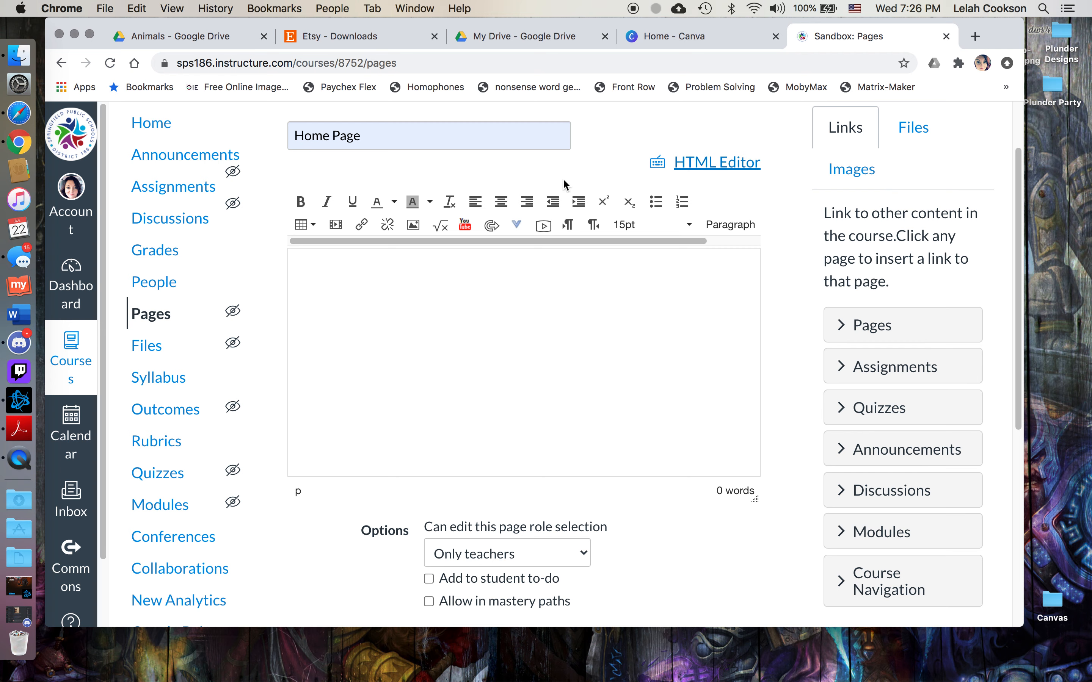
left_click(306, 262)
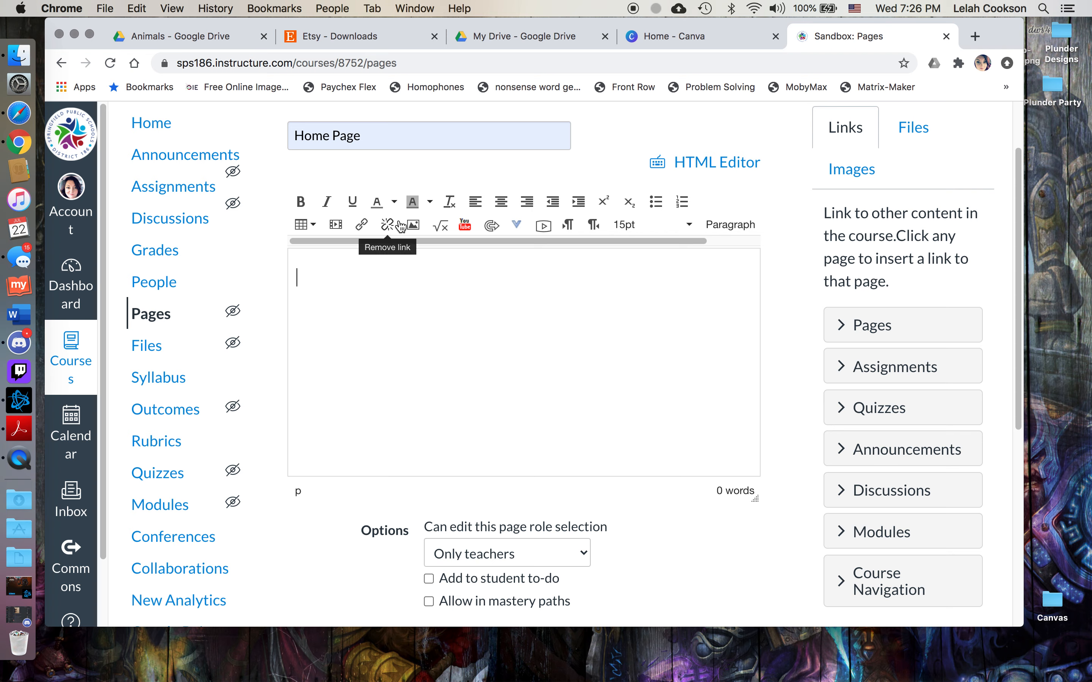
- Switch to Canva and create a new blank design using the SoundCloud Banner format
left_click(707, 40)
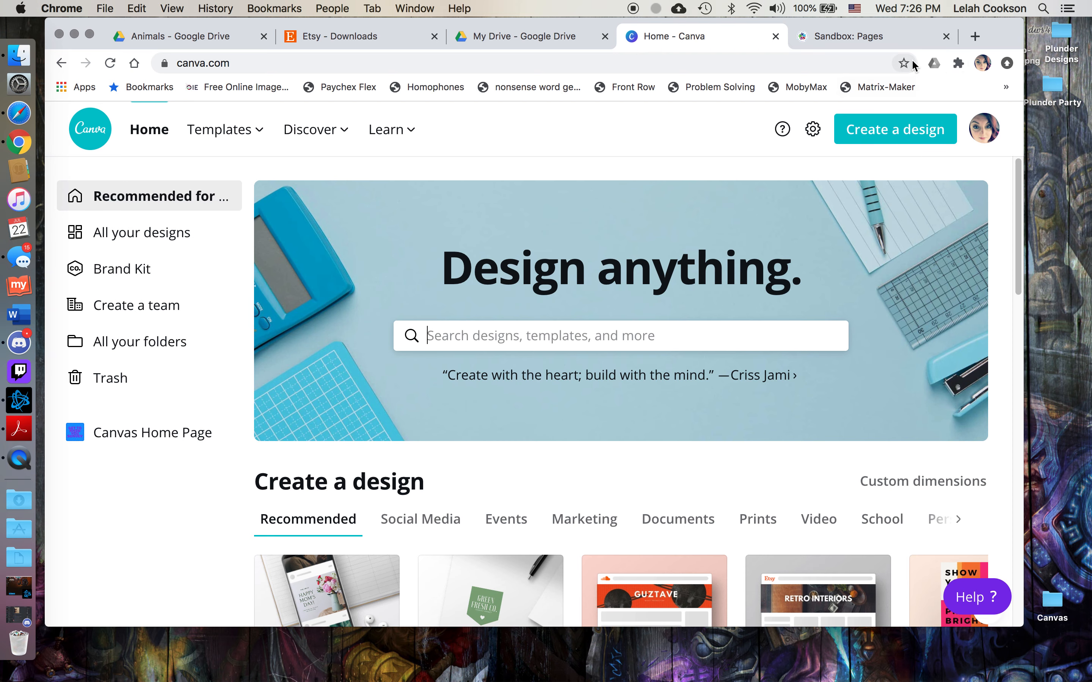
left_click_drag(999, 27, 986, 23)
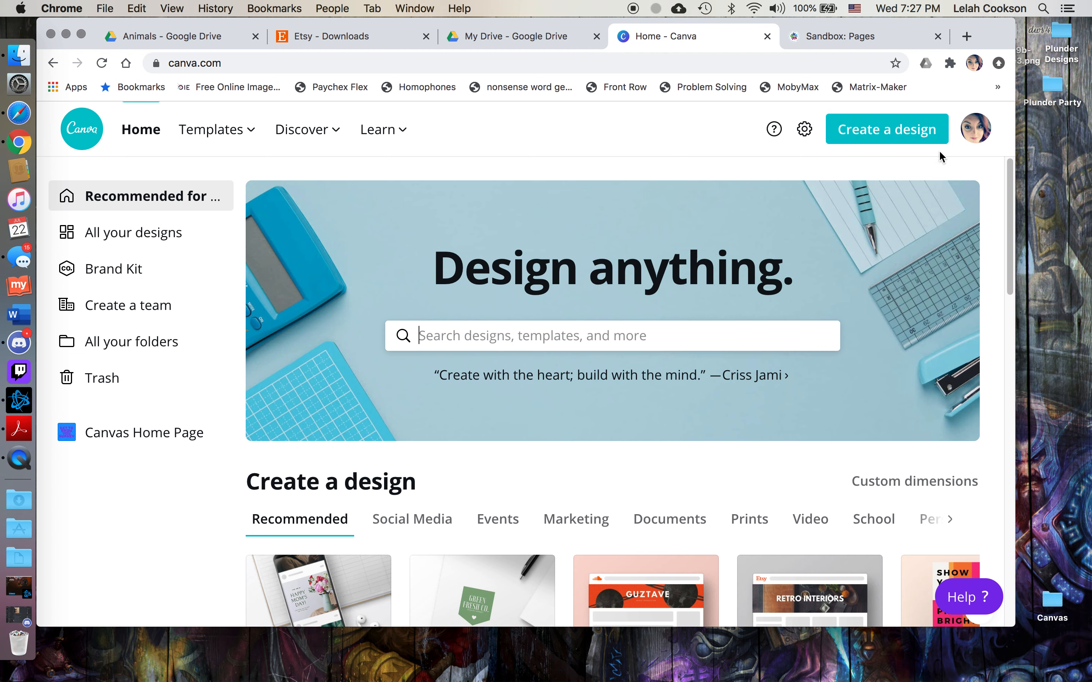
left_click(903, 136)
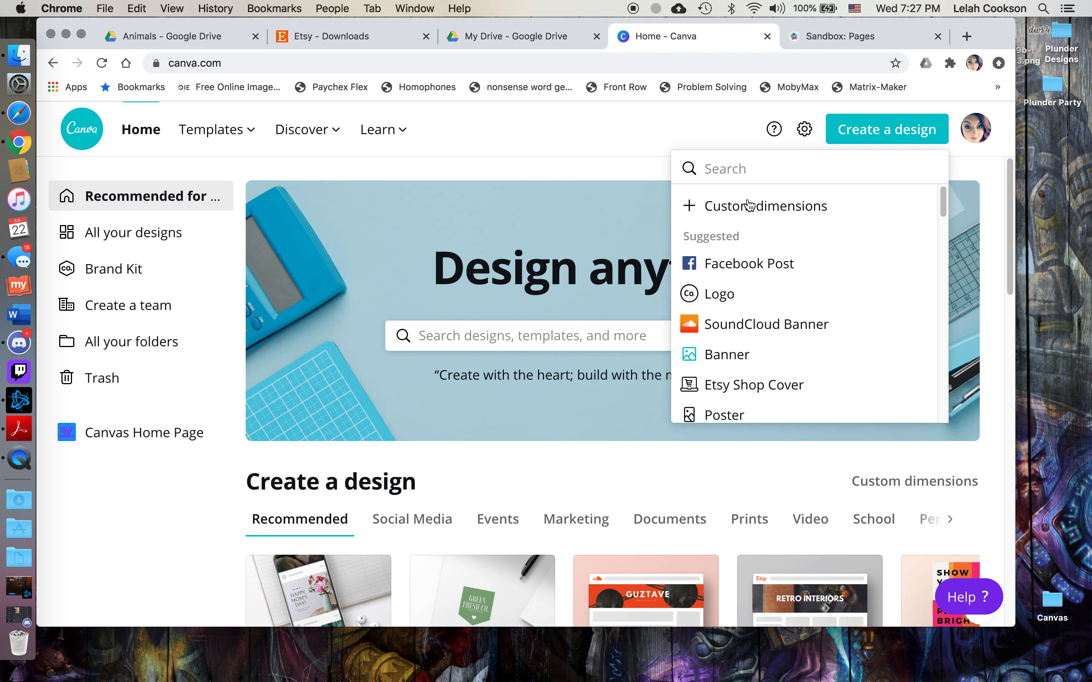
left_click(766, 331)
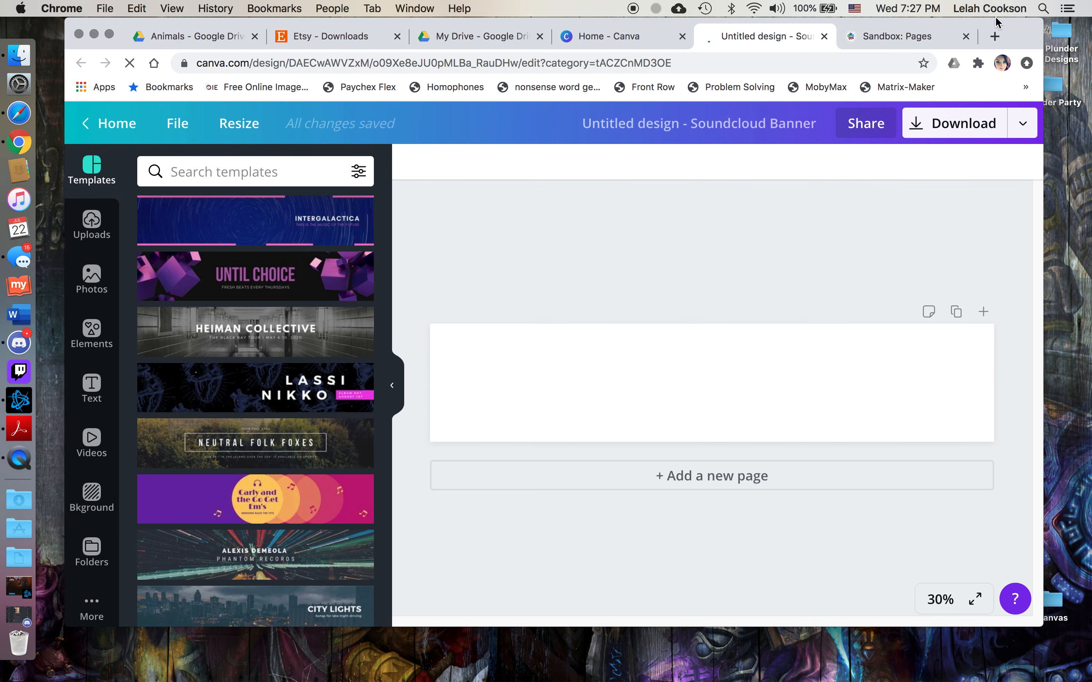
- Apply the recently used yellow watermelon-slice pattern as the banner's background
left_click_drag(961, 23, 996, 23)
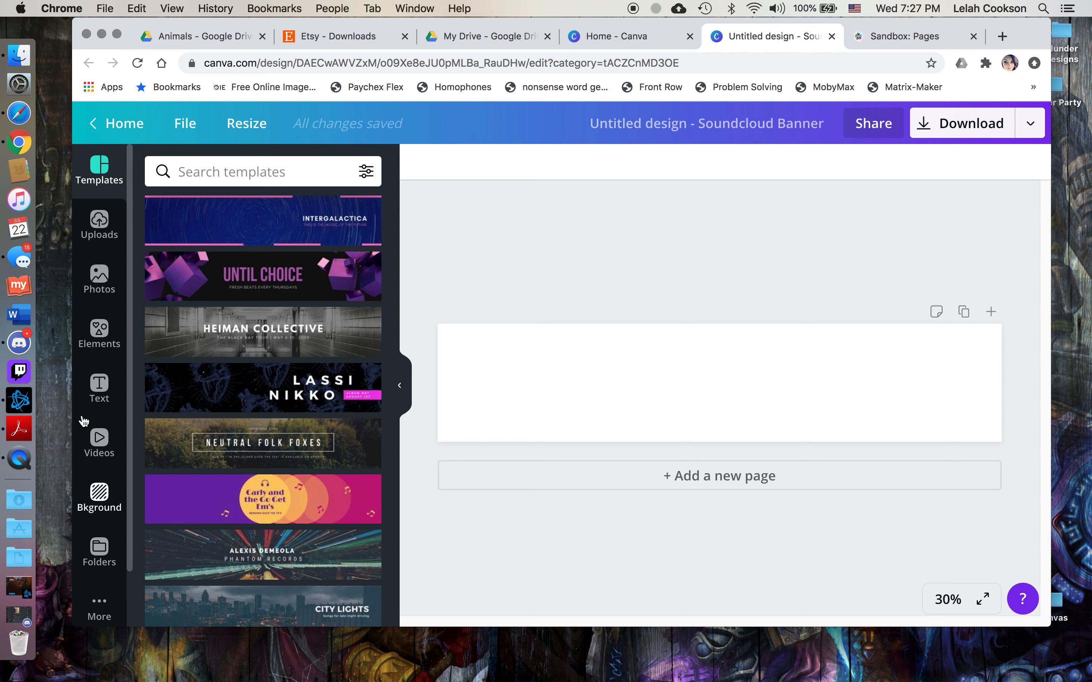
left_click(95, 499)
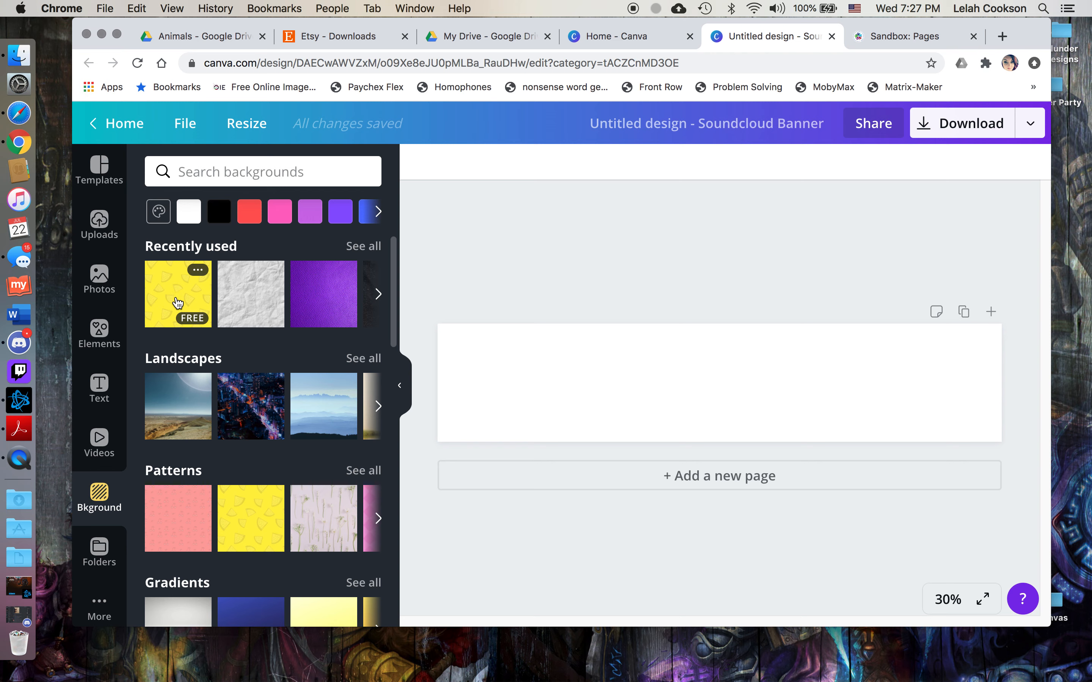
left_click(205, 286)
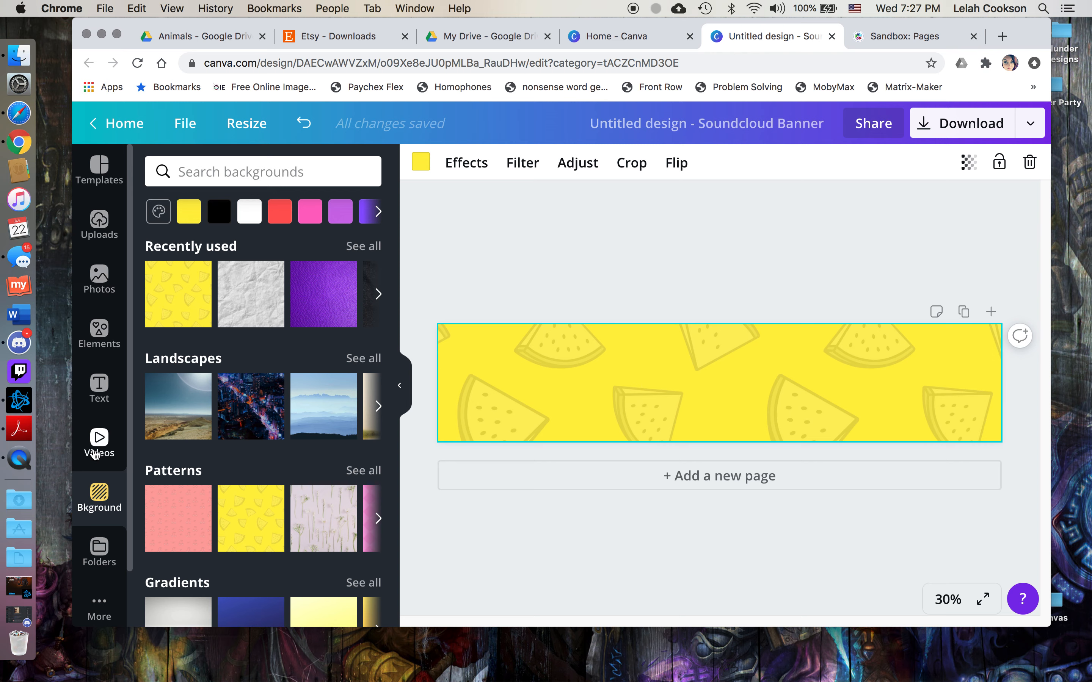
- Open the Bitmoji integration from Canva's additional apps
scroll(101, 500, "down", 1)
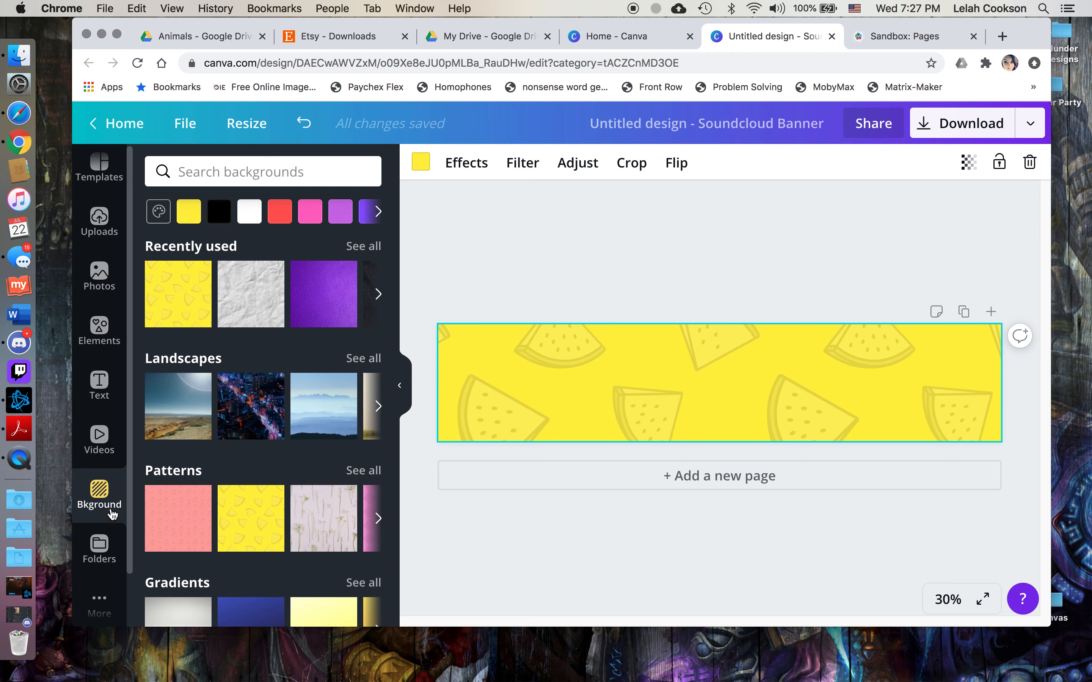
scroll(104, 510, "down", 3)
left_click(98, 550)
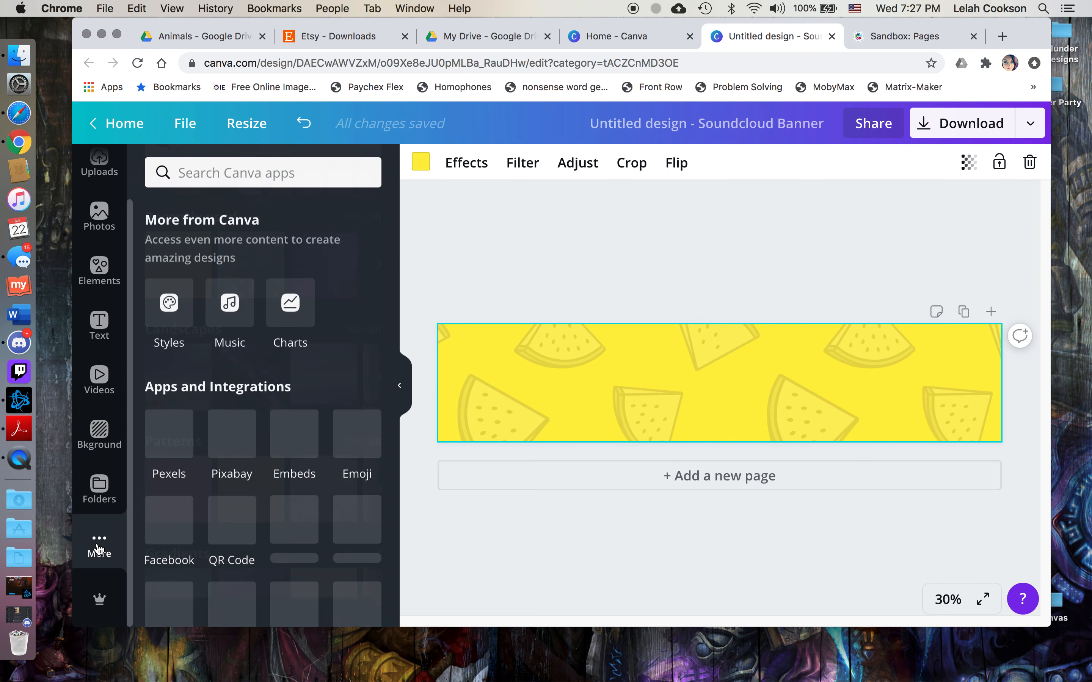
scroll(258, 559, "down", 3)
scroll(258, 559, "down", 1)
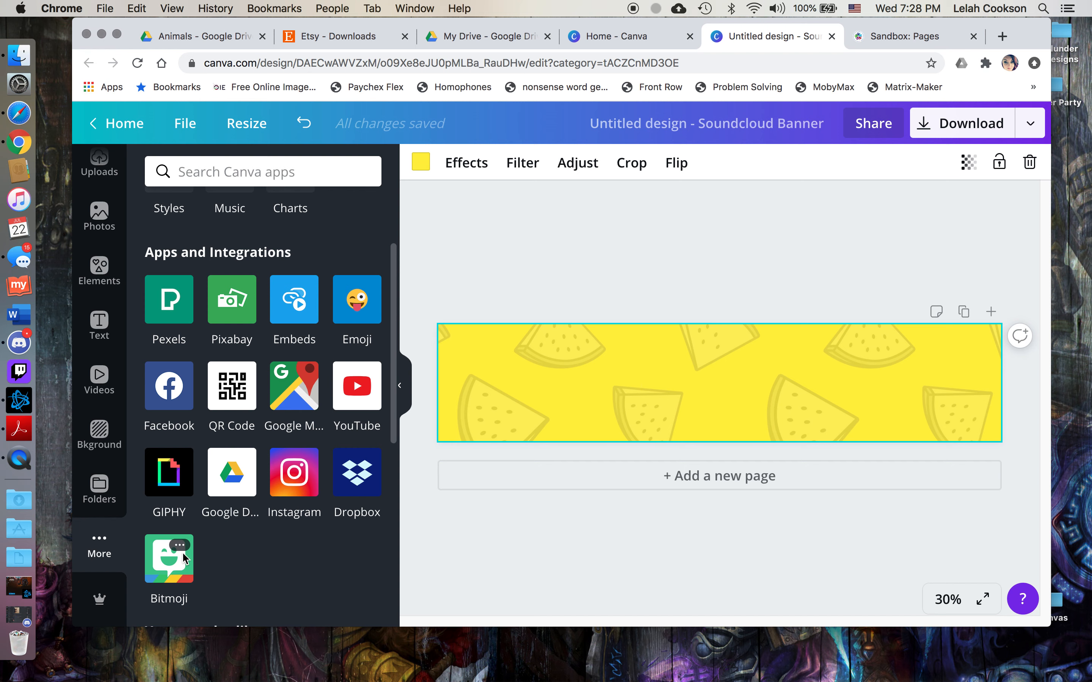
left_click(168, 571)
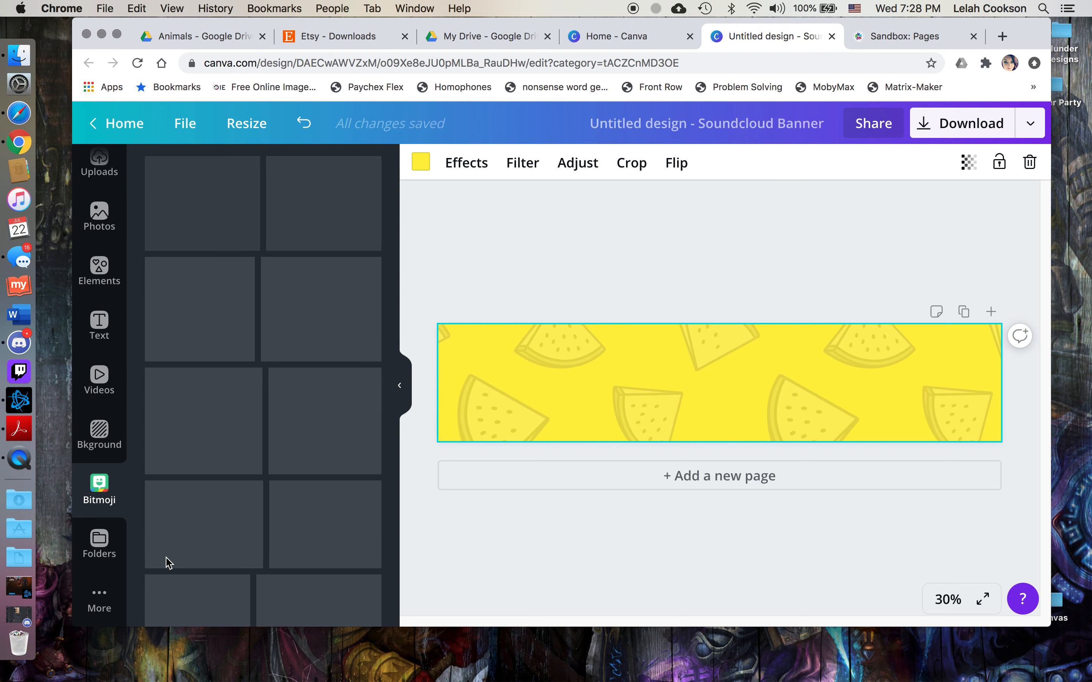
- Add the Bitmoji leaning in from the side and waving, and place it against the banner's left edge
scroll(277, 490, "down", 15)
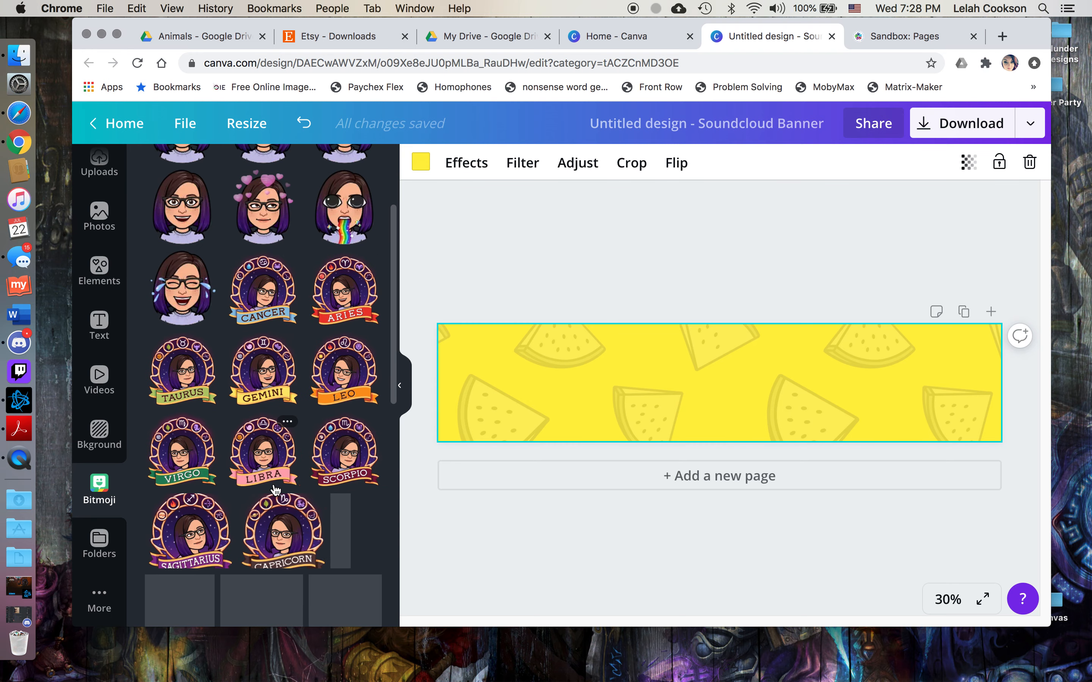
scroll(277, 490, "down", 15)
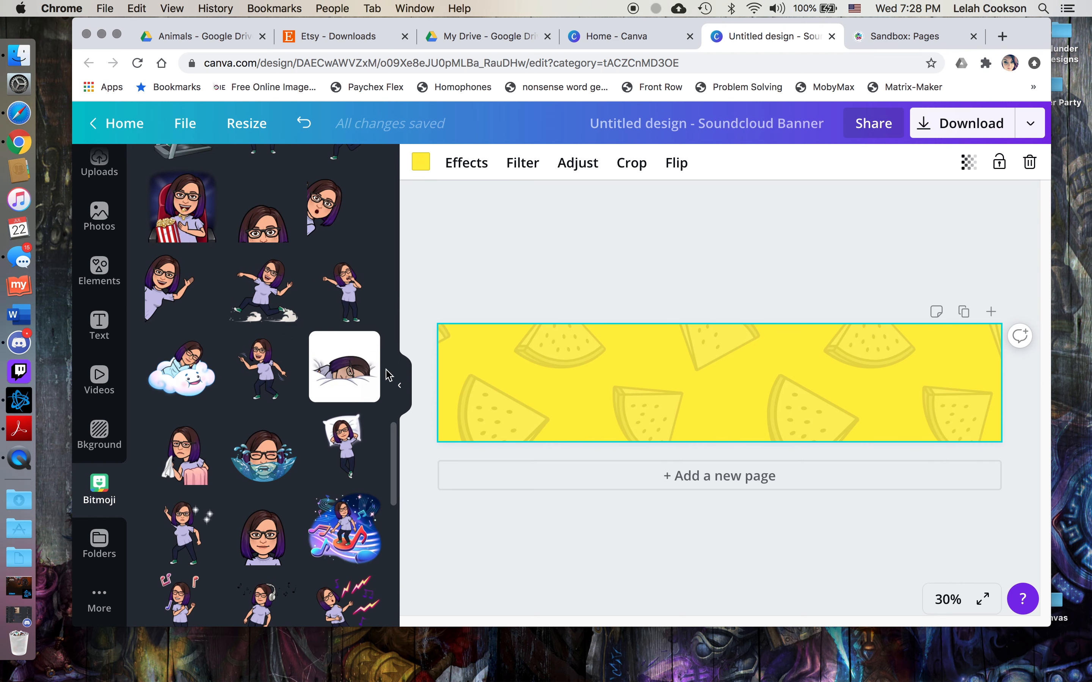
left_click(161, 291)
left_click_drag(705, 383, 560, 335)
left_click(640, 247)
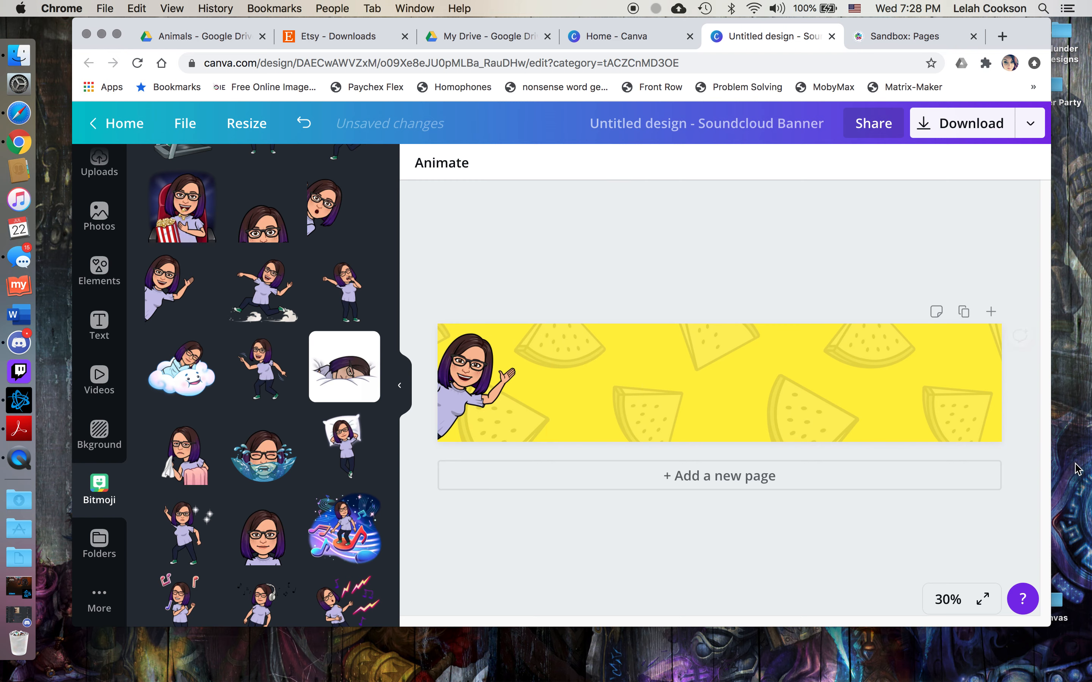
- Add the pink neon GLOW font combination to the banner and open its text for editing
left_click(113, 328)
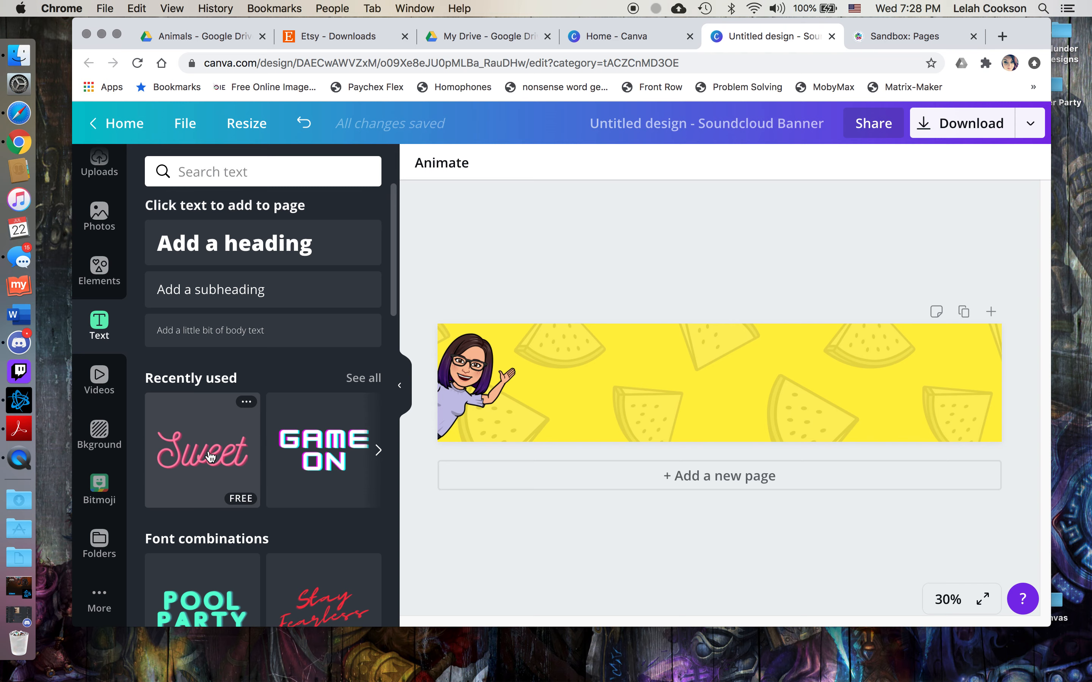
scroll(238, 494, "down", 3)
scroll(238, 494, "down", 15)
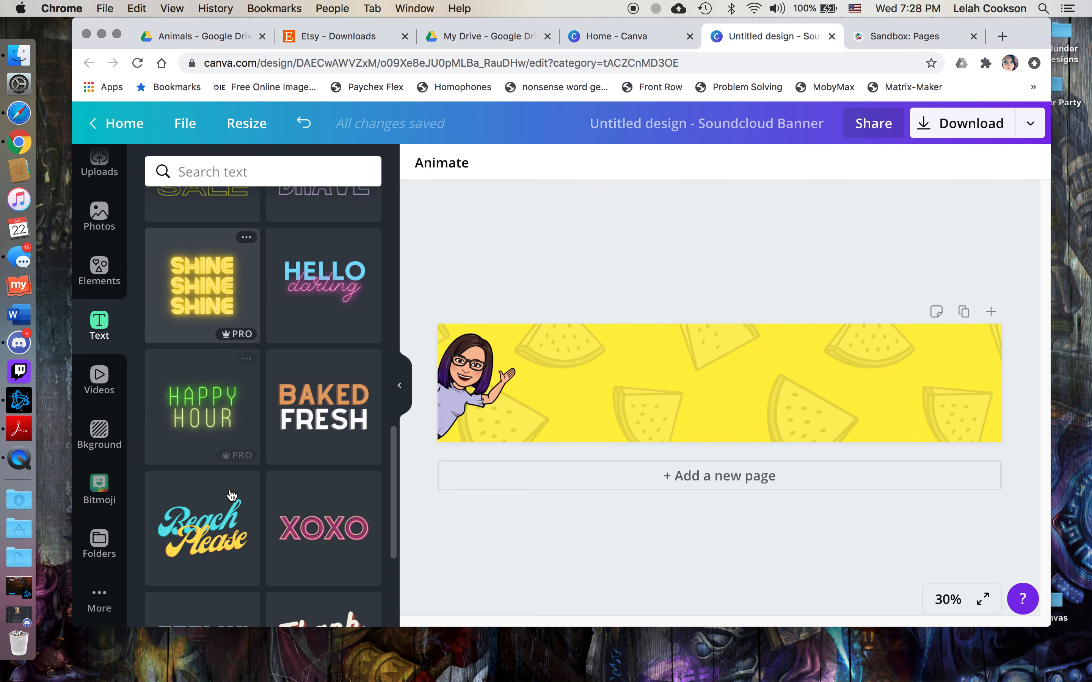
scroll(235, 493, "down", 3)
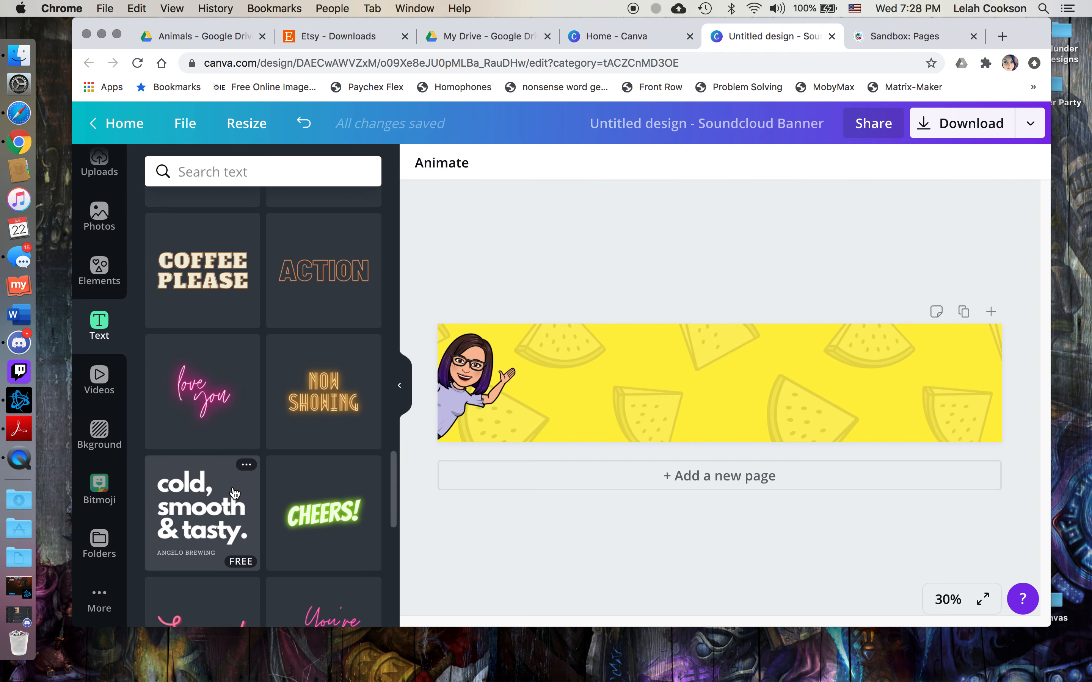
scroll(235, 493, "down", 14)
scroll(236, 488, "down", 2)
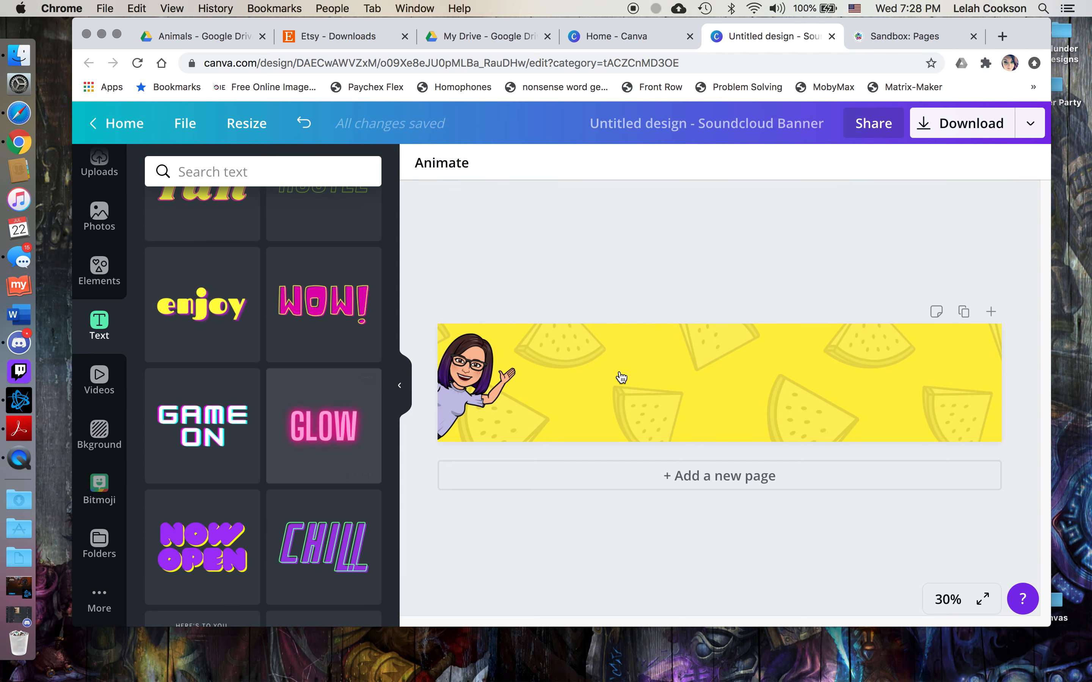
left_click(787, 379)
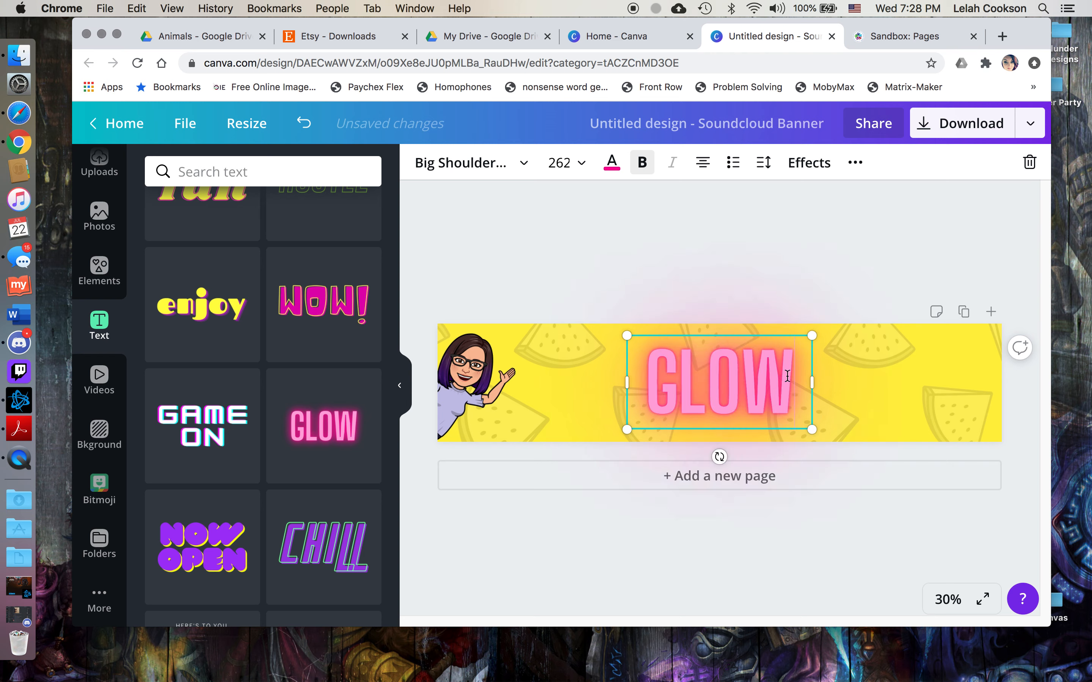
- Replace the GLOW text with WELCOME
key("BackSpace")
key("BackSpace")
key("BackSpace")
key("BackSpace")
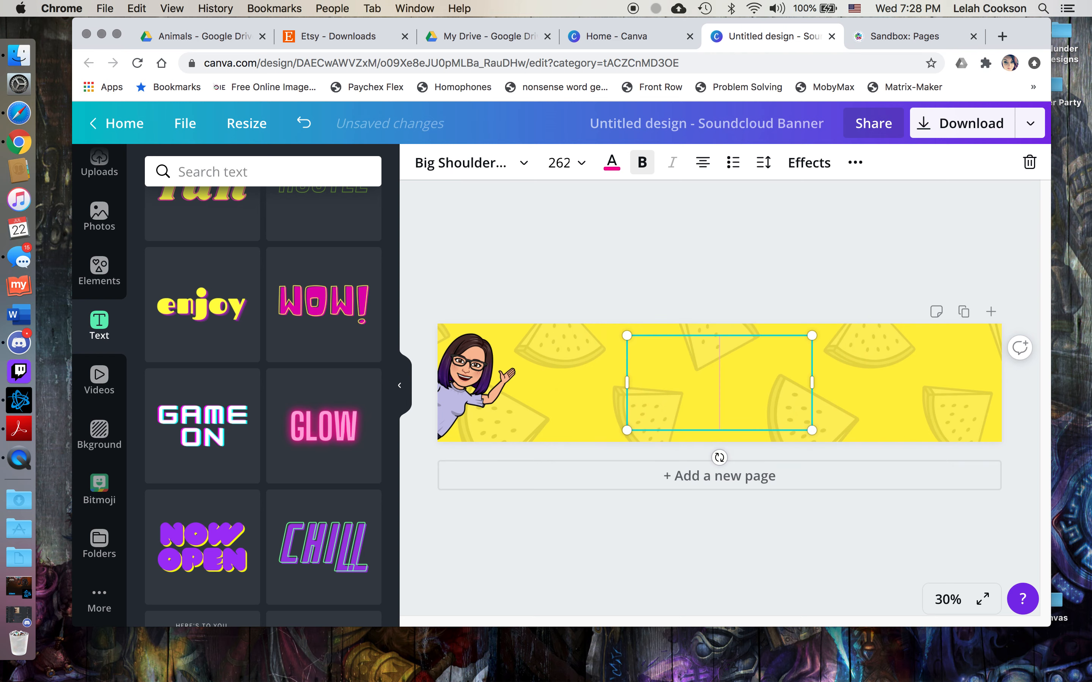
type("WE;CP,")
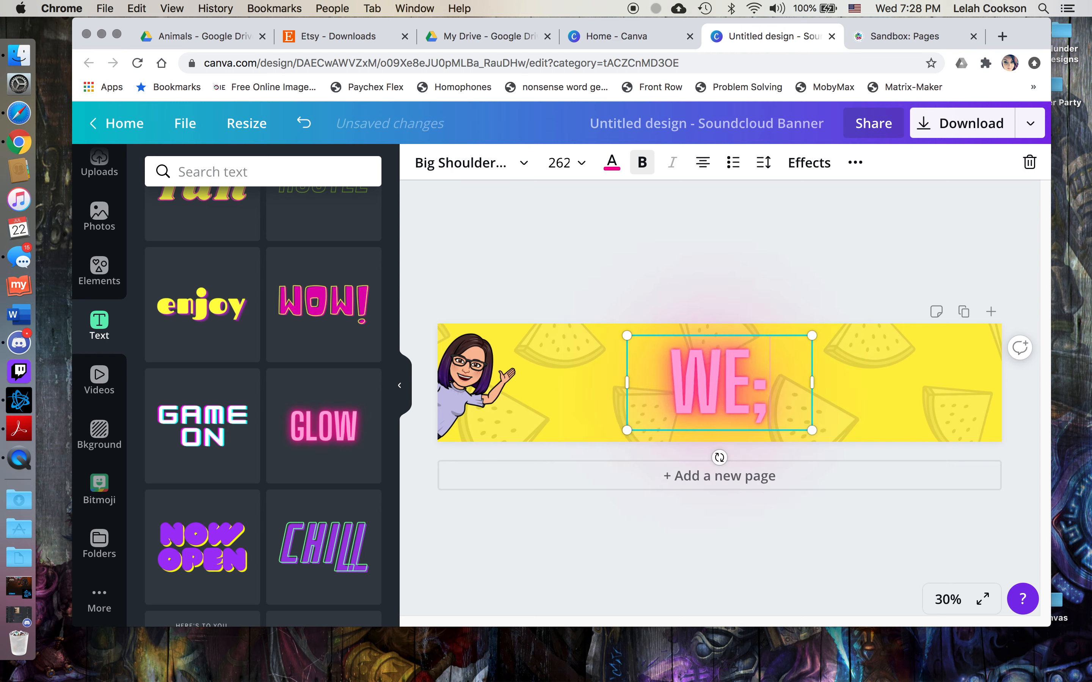
key("BackSpace")
key("BackSpace")
key("BackSpace")
key("BackSpace")
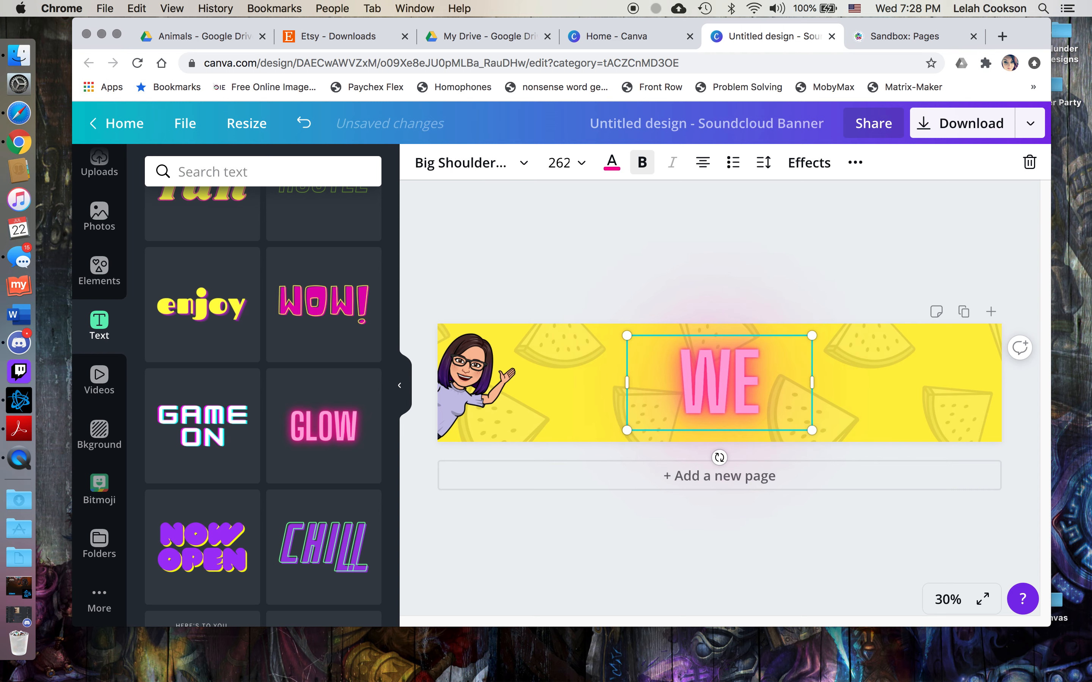
type("LCOME")
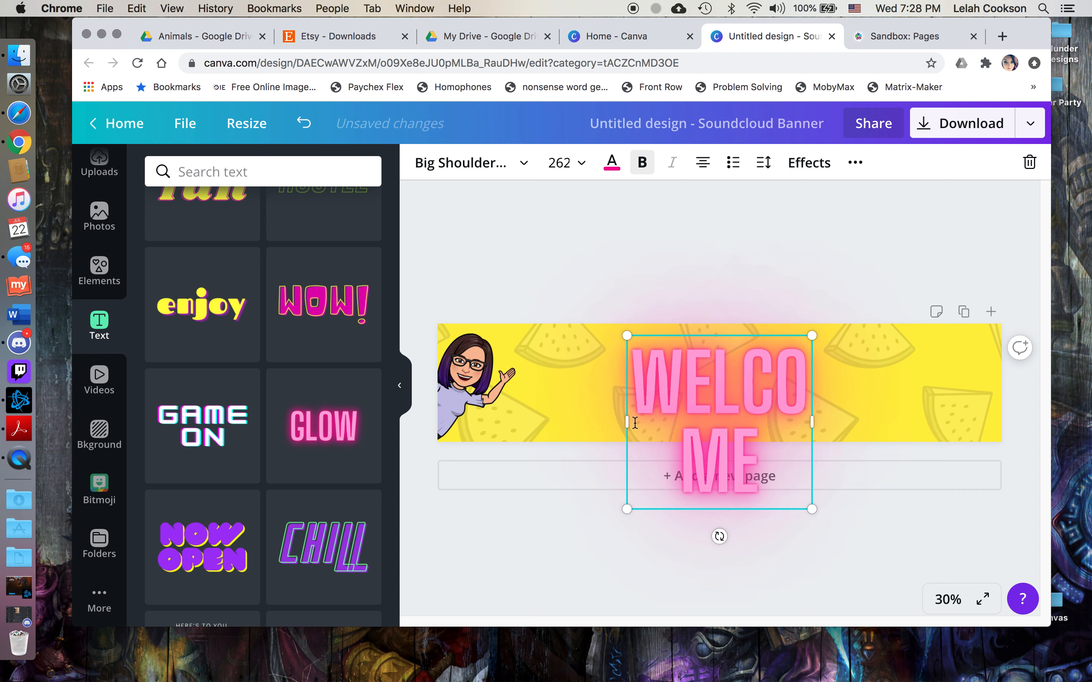
- Widen the WELCOME text box to about 1,161 so the word fits on one line, and move it near the banner's centre
left_click_drag(626, 422, 546, 422)
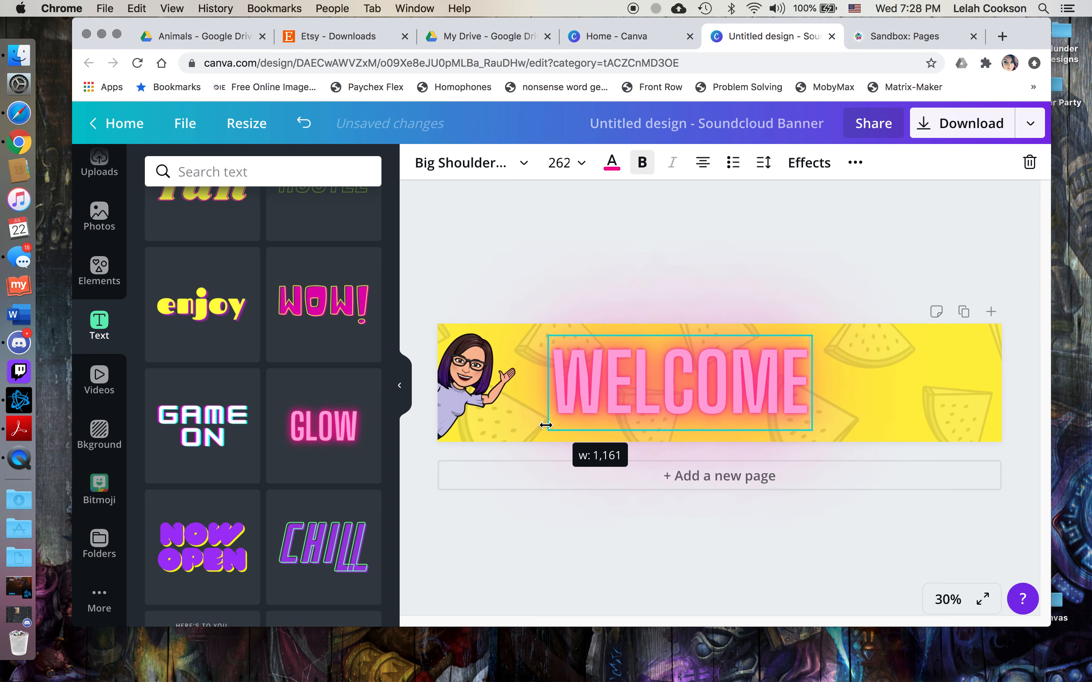
left_click_drag(689, 336, 740, 338)
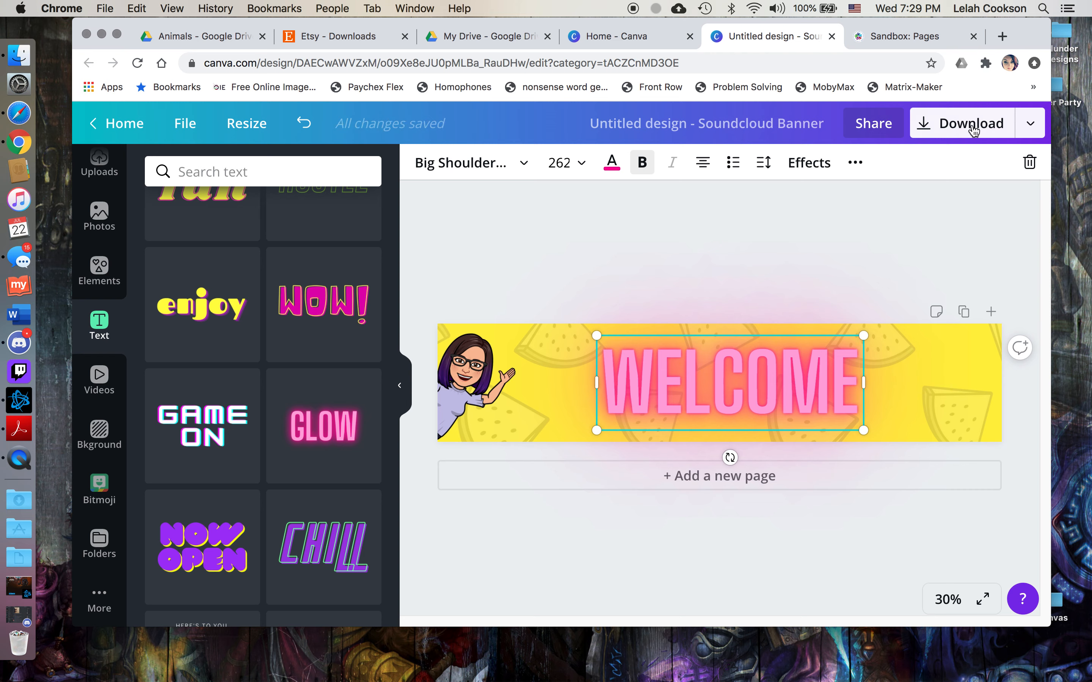
- Download the banner as a PNG at 1x size and dismiss the saved-design message
left_click(937, 131)
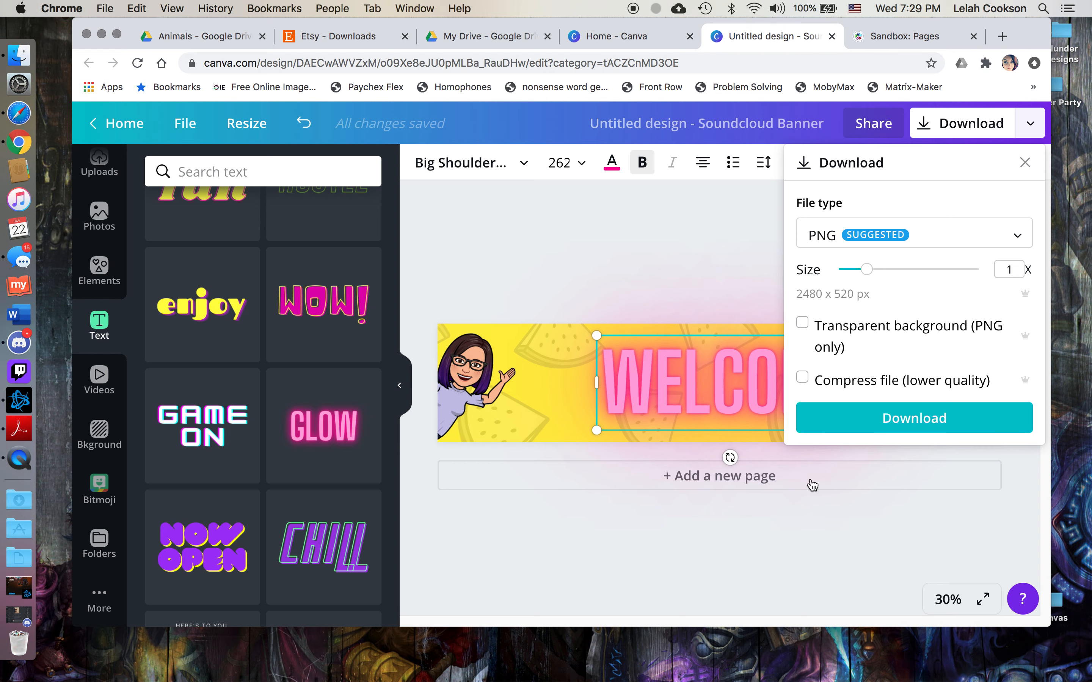
left_click(949, 428)
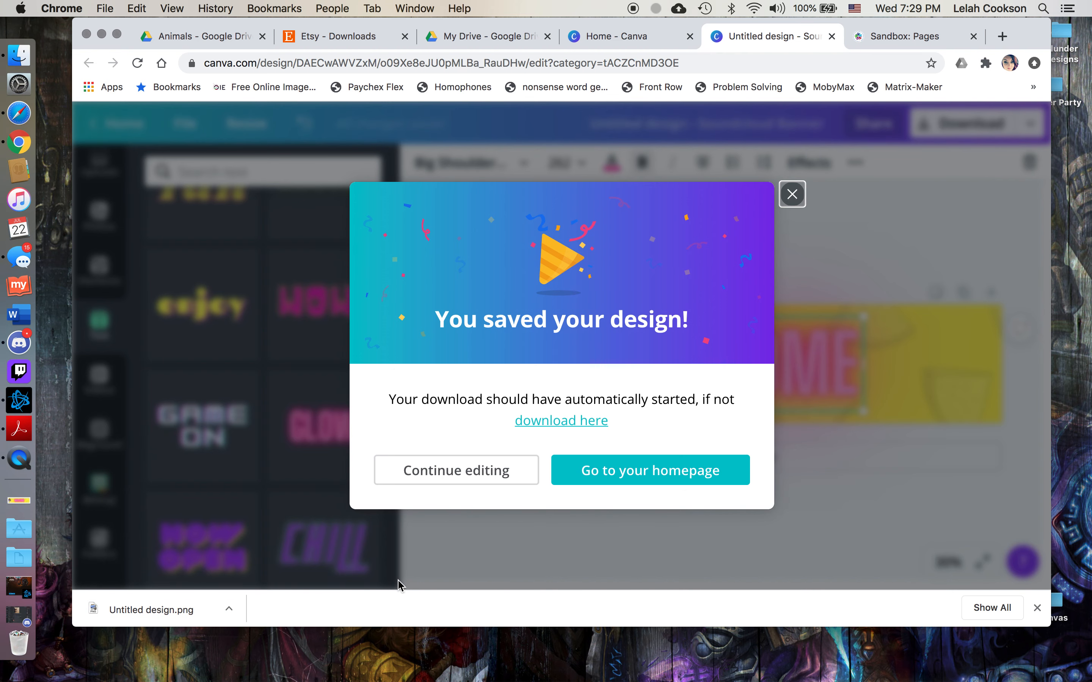
left_click(792, 194)
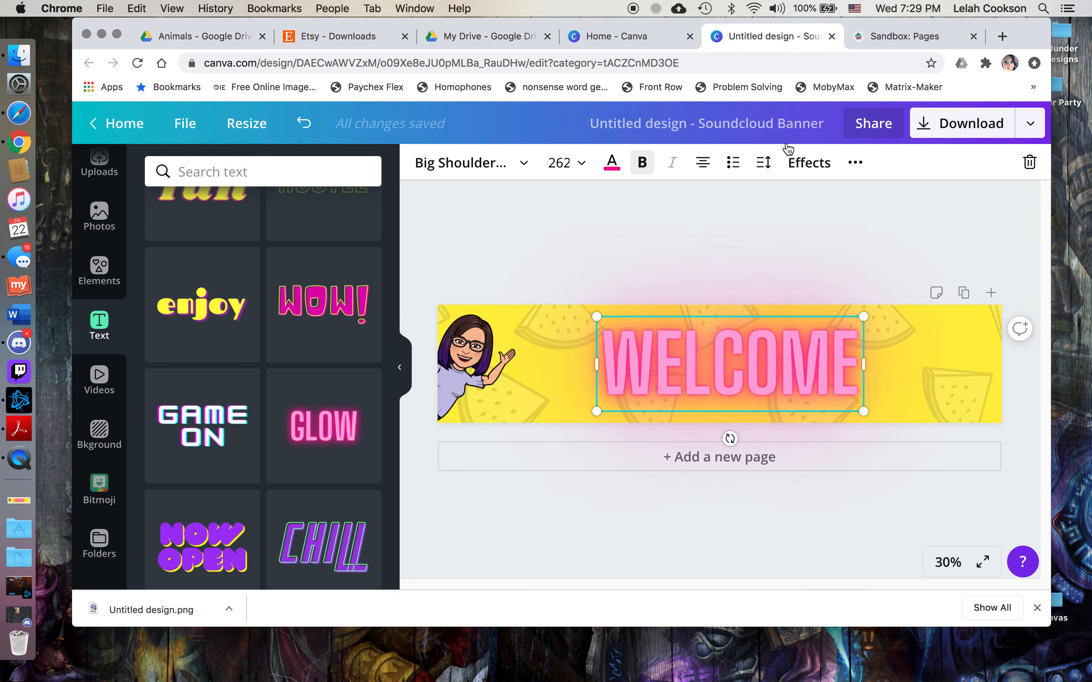
- Switch to the Canvas page editor and choose Untitled design.png from Downloads as a new image to upload
left_click(884, 36)
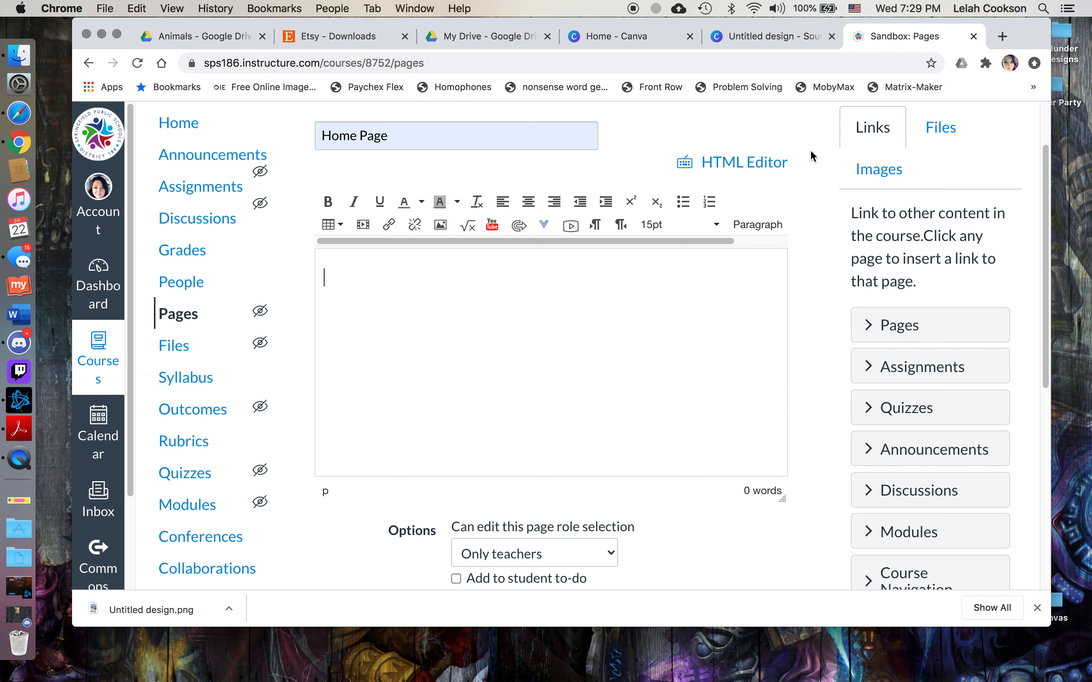
scroll(555, 388, "up", 2)
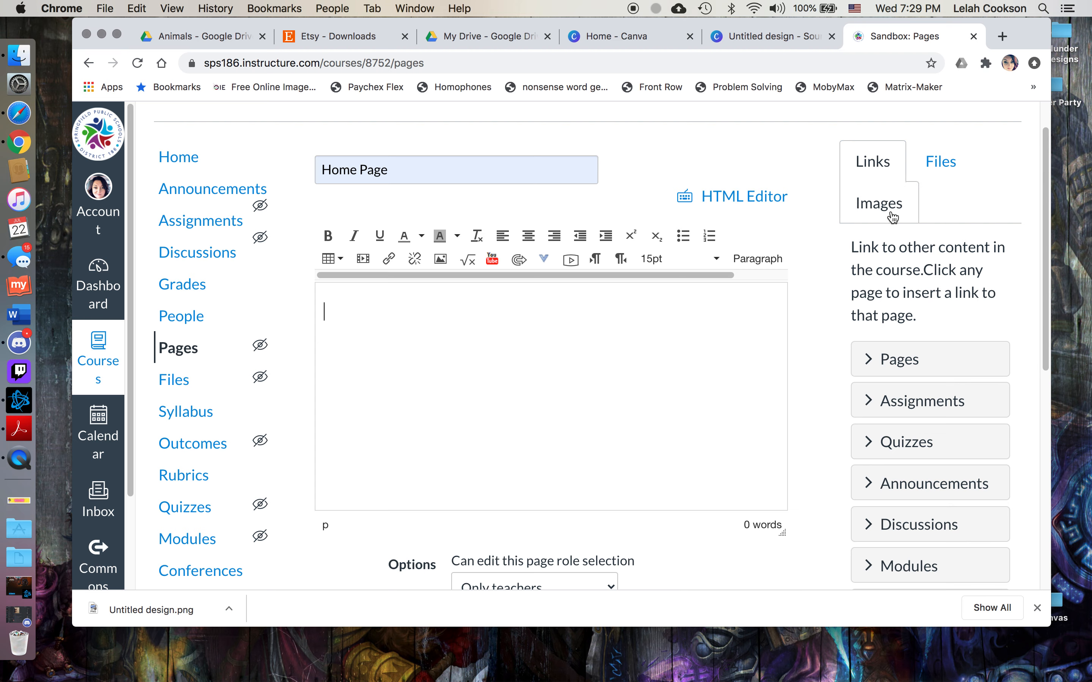
left_click(855, 201)
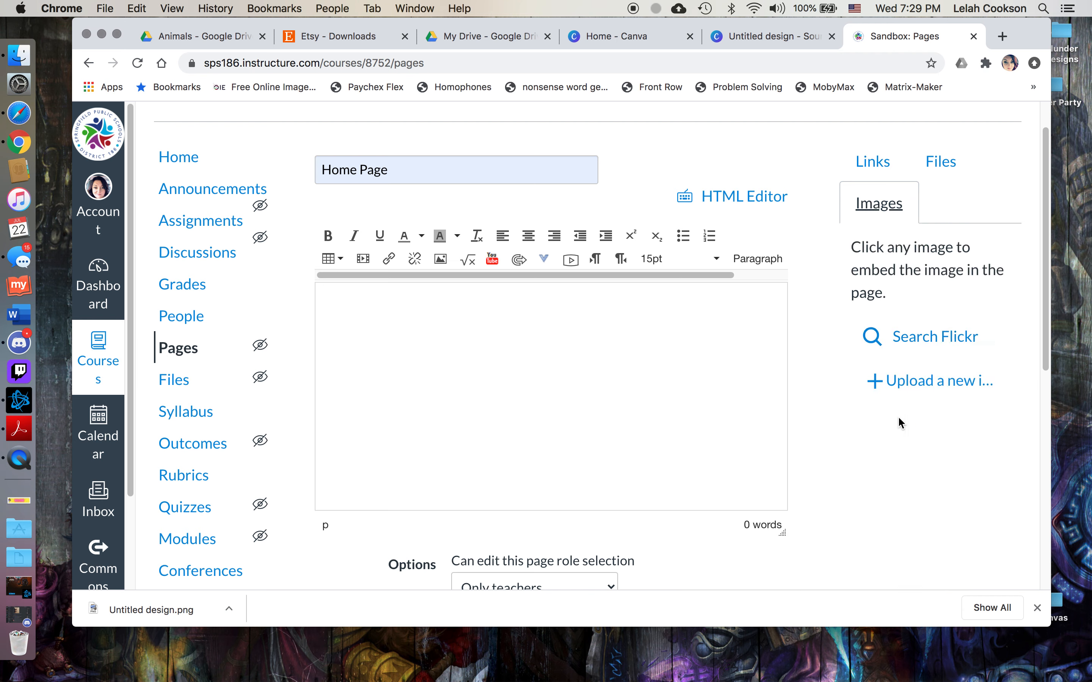
left_click(914, 390)
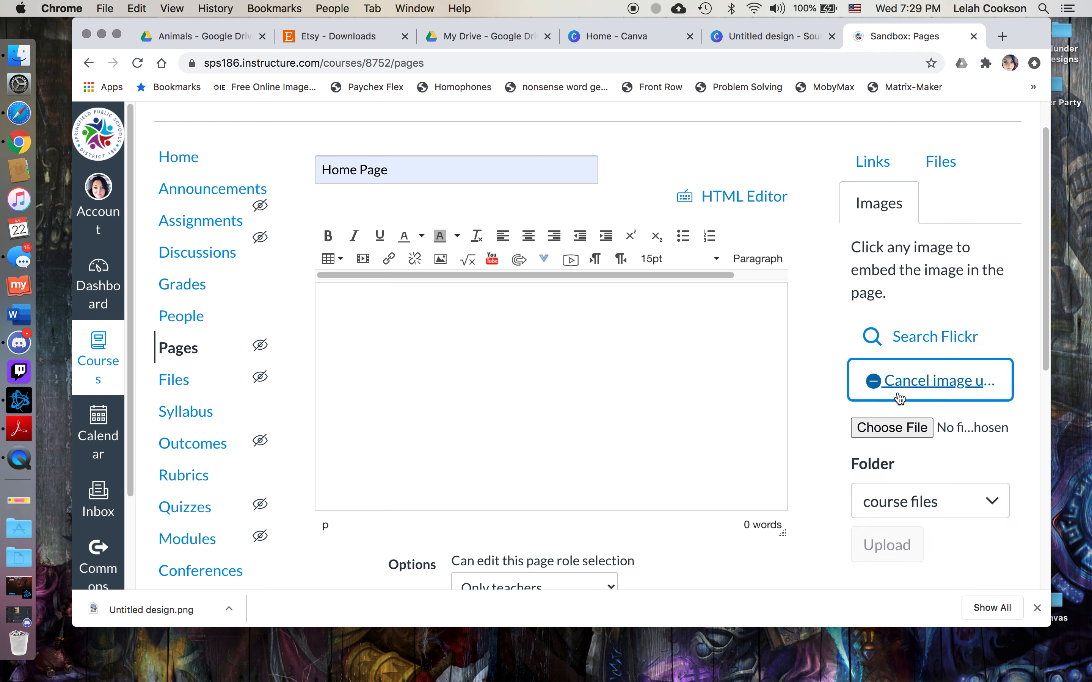
left_click(898, 428)
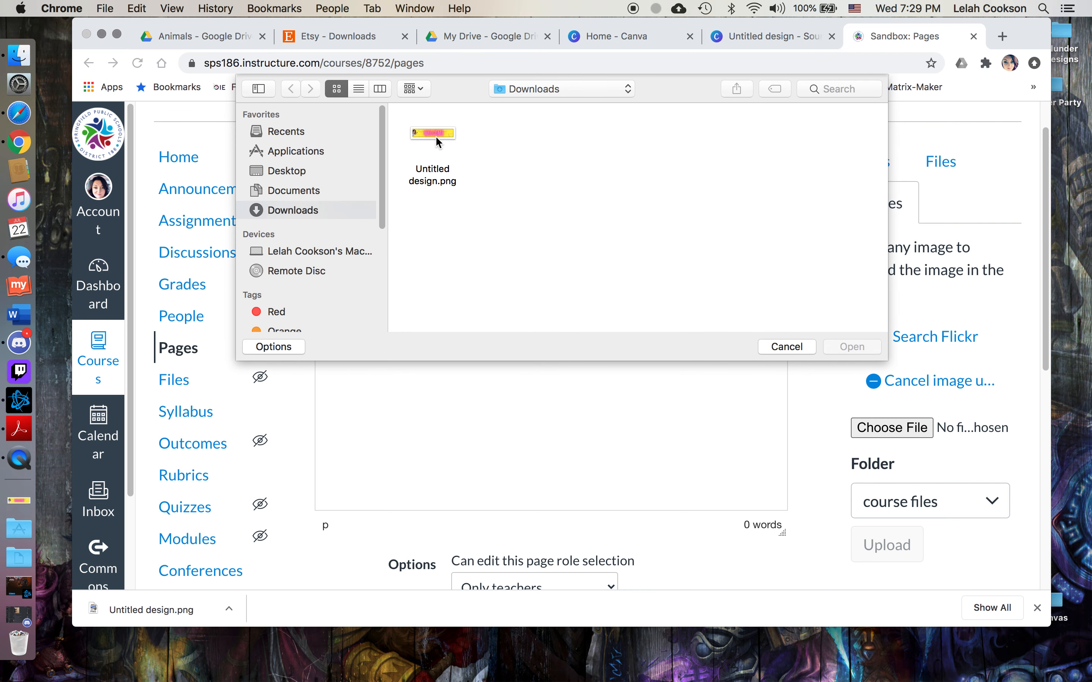
left_click(437, 142)
left_click(852, 346)
- Give the image the alternative text "Welcome Banner" and upload it to the course files folder, embedding it in the page
left_click(899, 503)
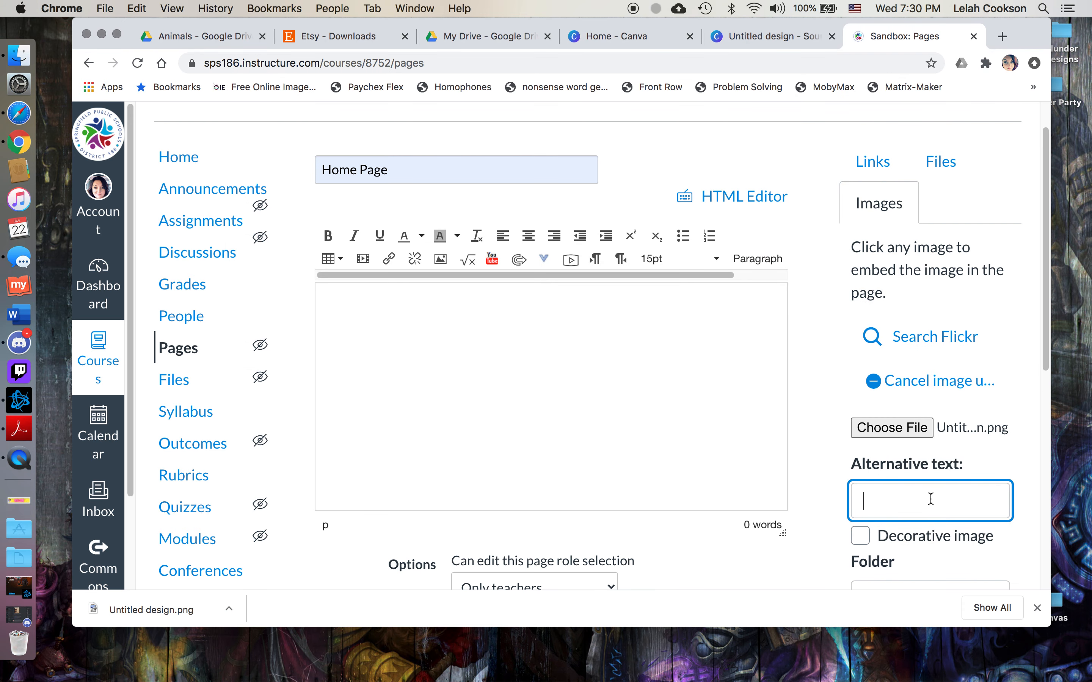
scroll(924, 487, "down", 1)
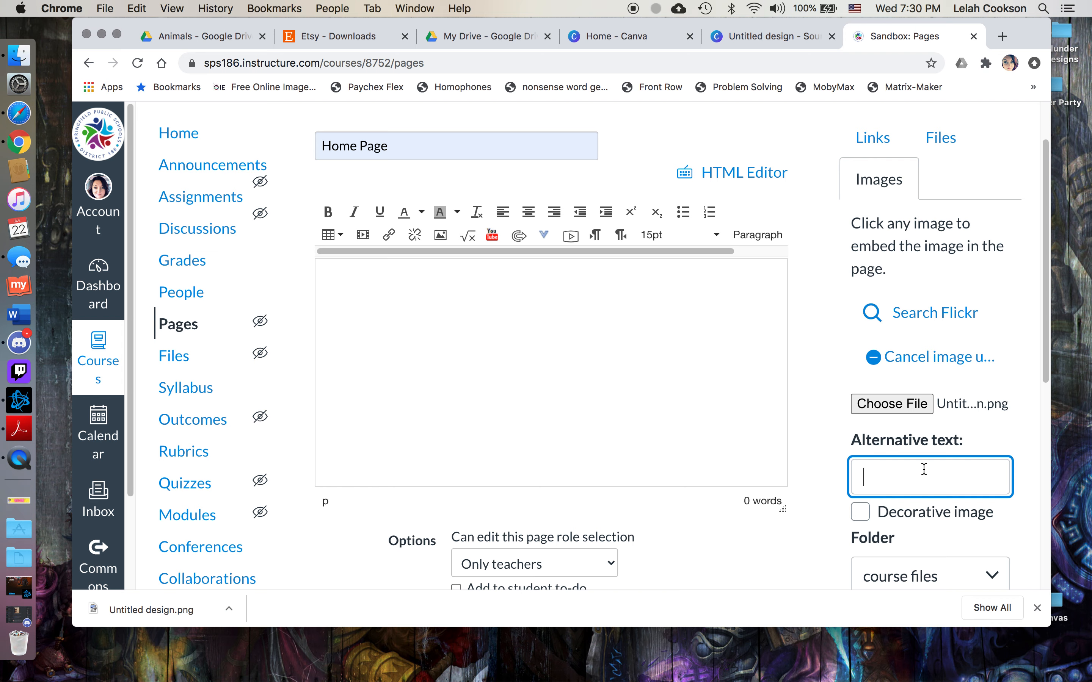
type("W")
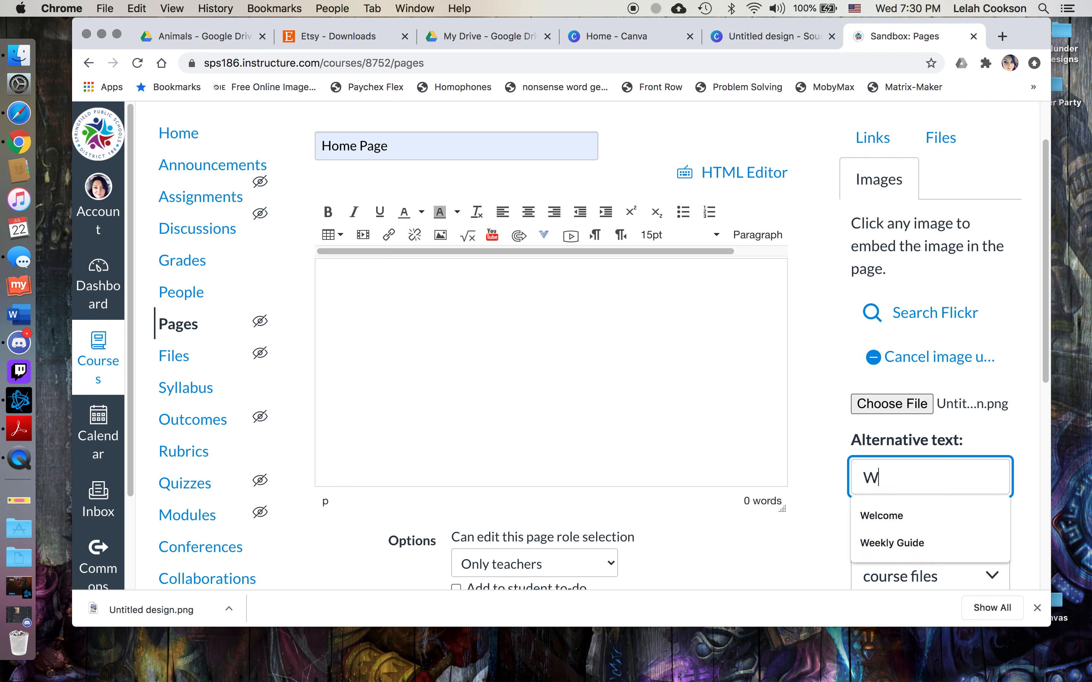
type("elcome")
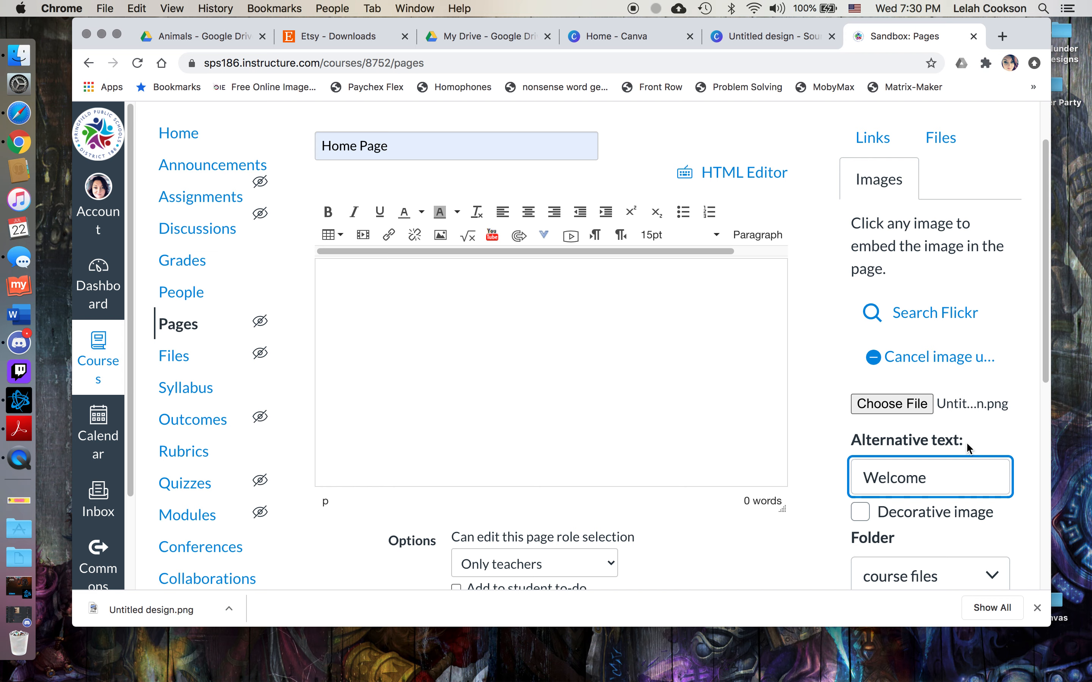
type(" Banner")
scroll(902, 472, "down", 1)
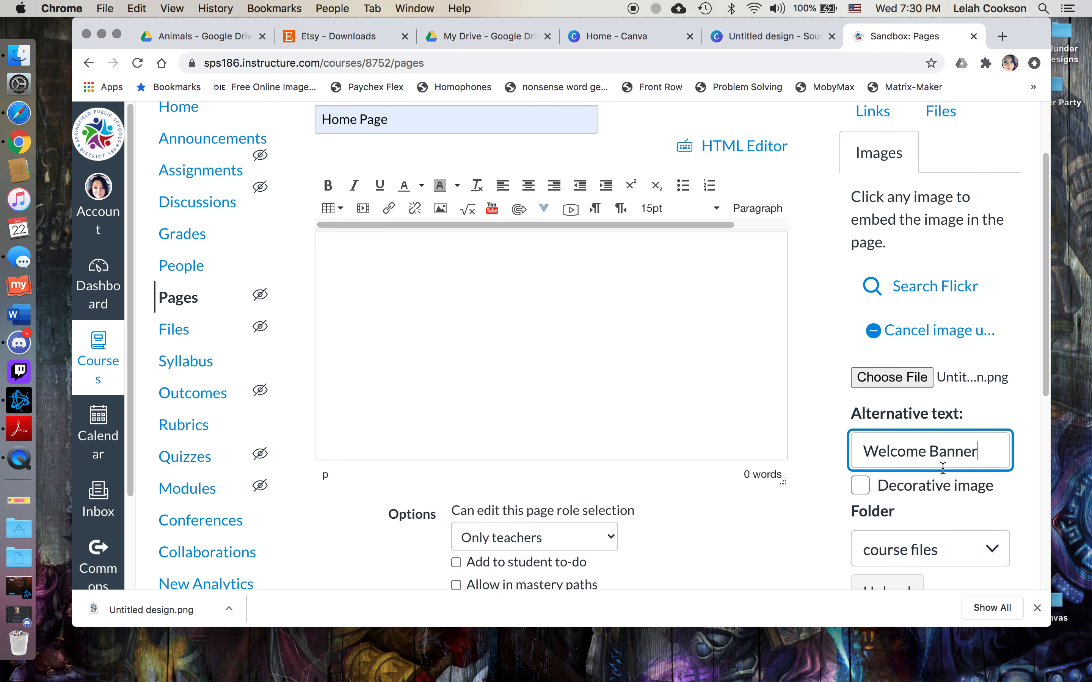
scroll(922, 528, "down", 3)
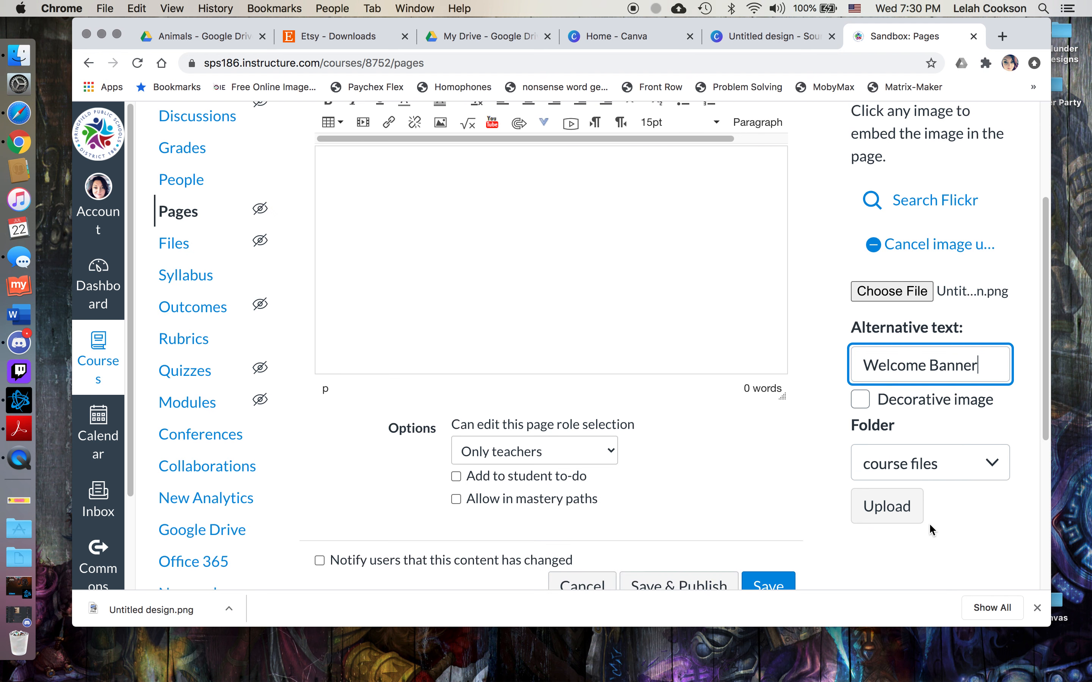
left_click(909, 508)
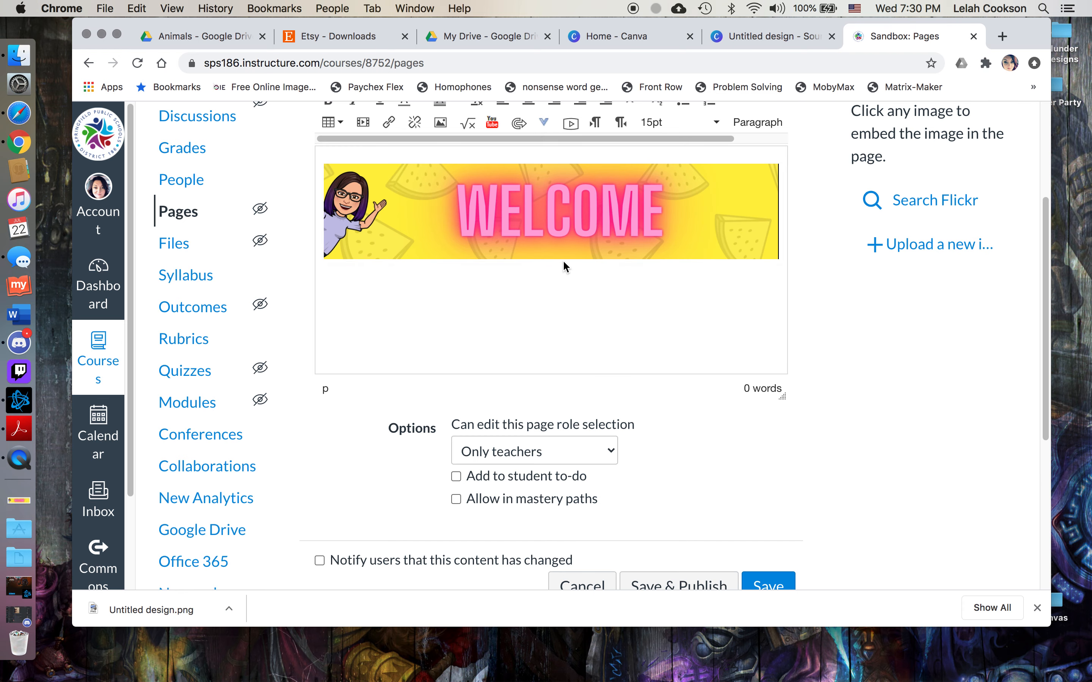
- Save and publish the Home Page with its welcome banner
scroll(636, 324, "up", 4)
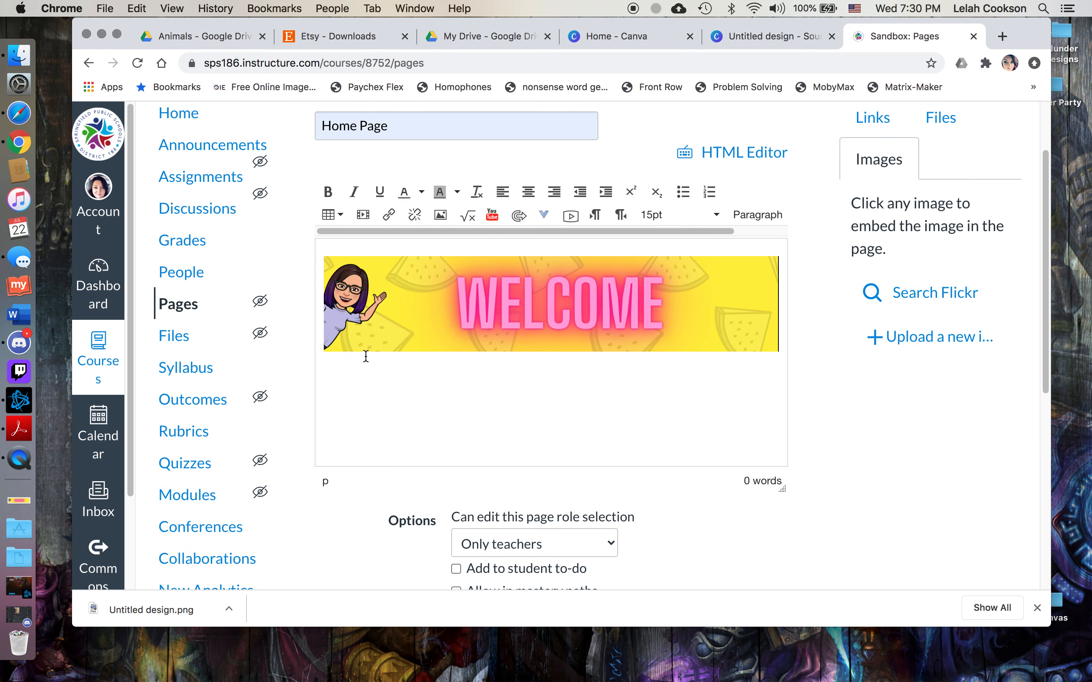
scroll(685, 321, "down", 1)
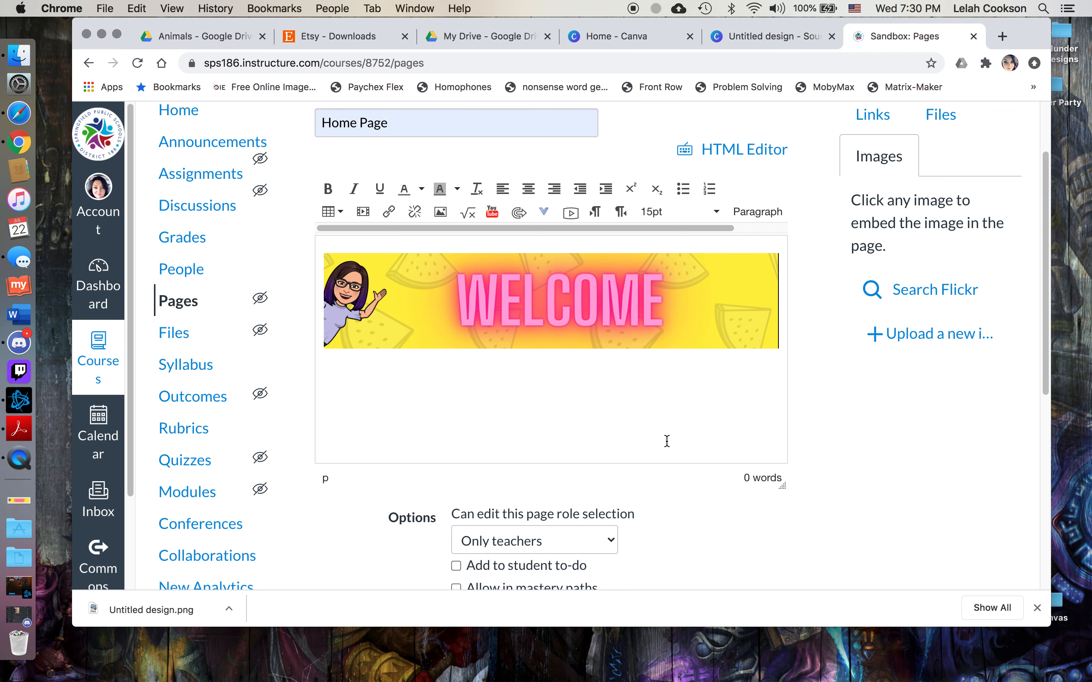
scroll(665, 441, "down", 3)
scroll(667, 447, "down", 1)
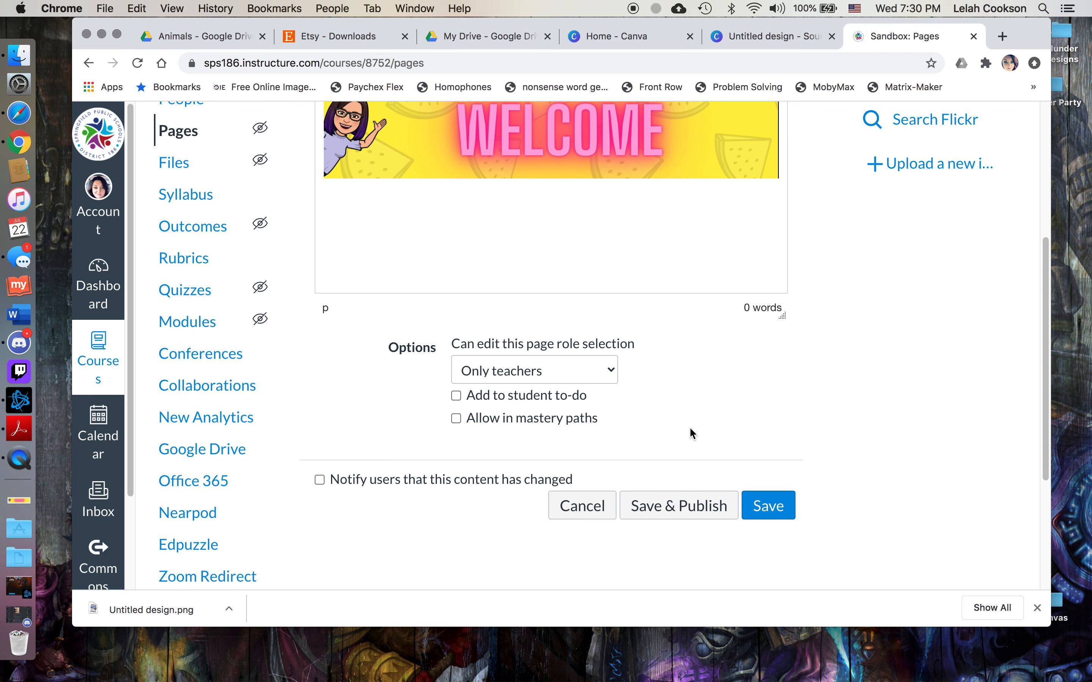
scroll(706, 443, "down", 1)
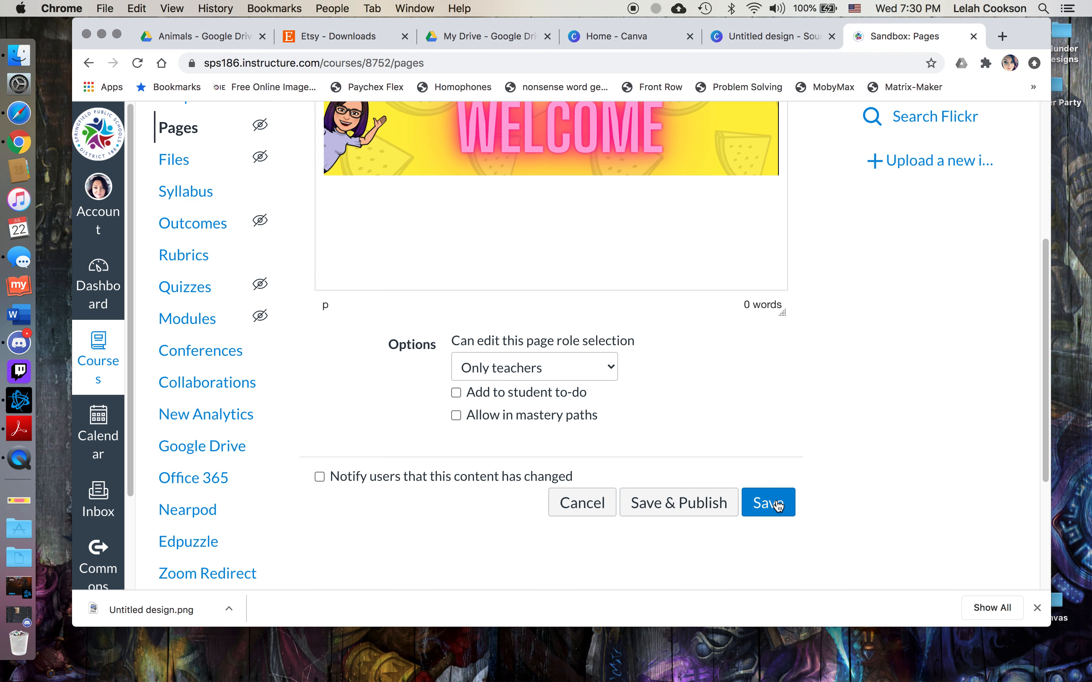
left_click(658, 501)
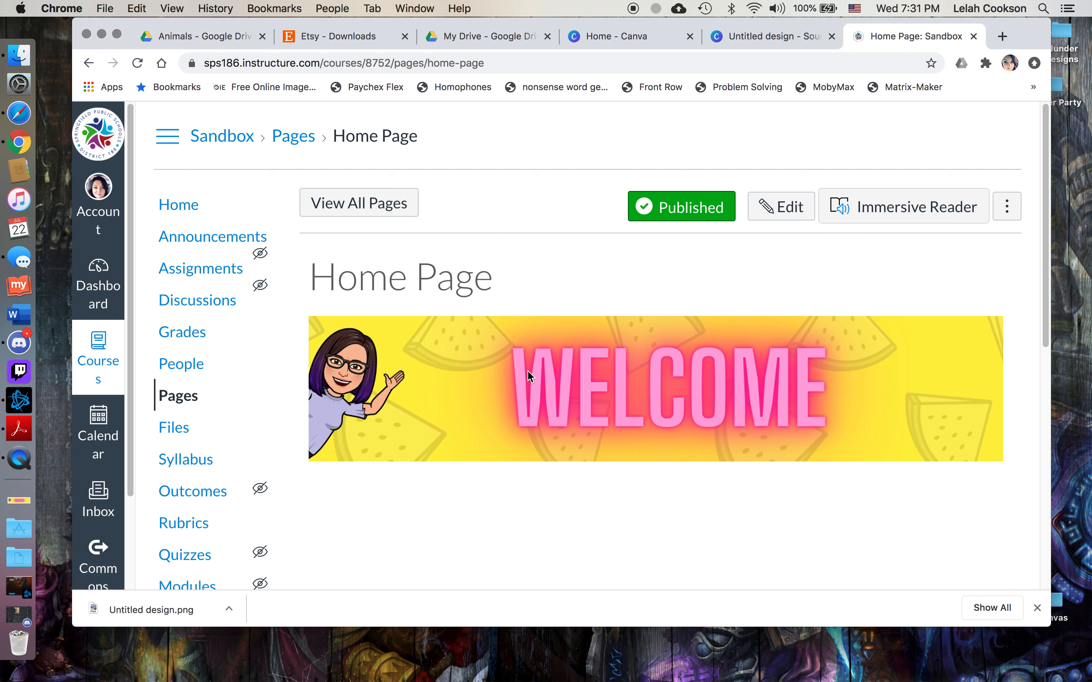
- Check the course's current home view, then set the published Home Page as the front page
left_click(170, 206)
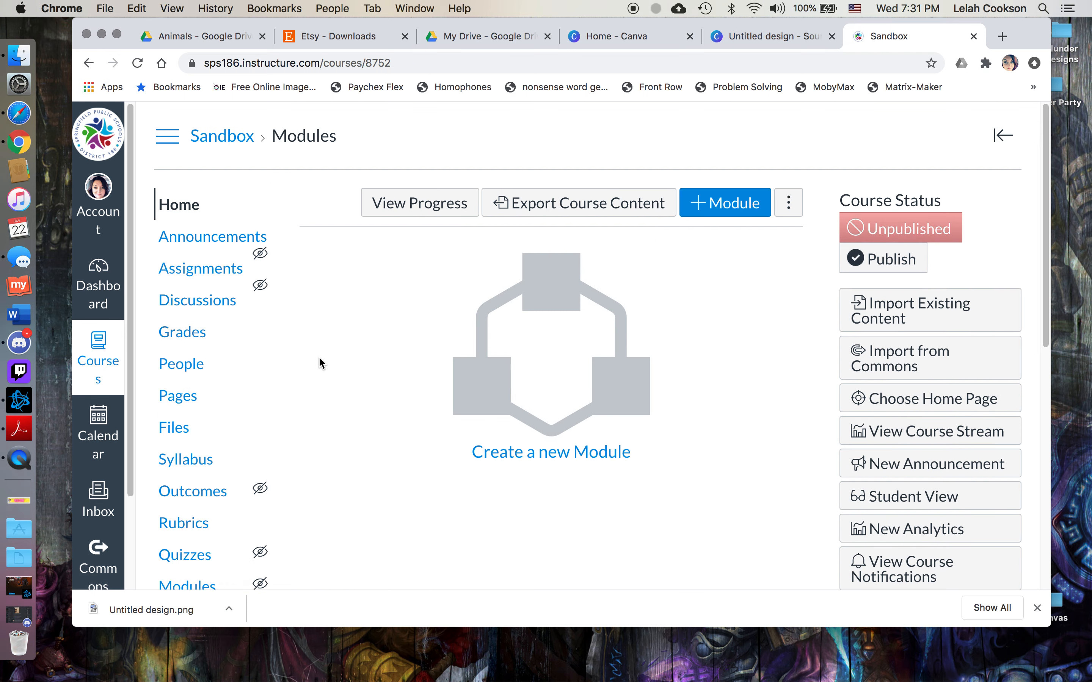
left_click(178, 404)
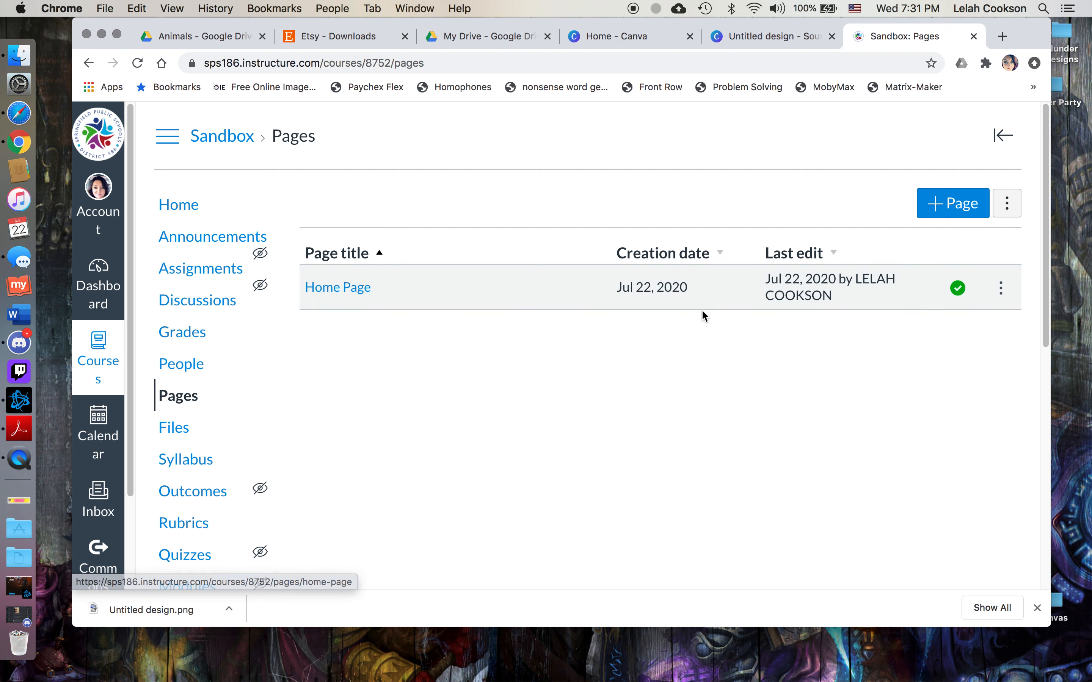
left_click(1001, 289)
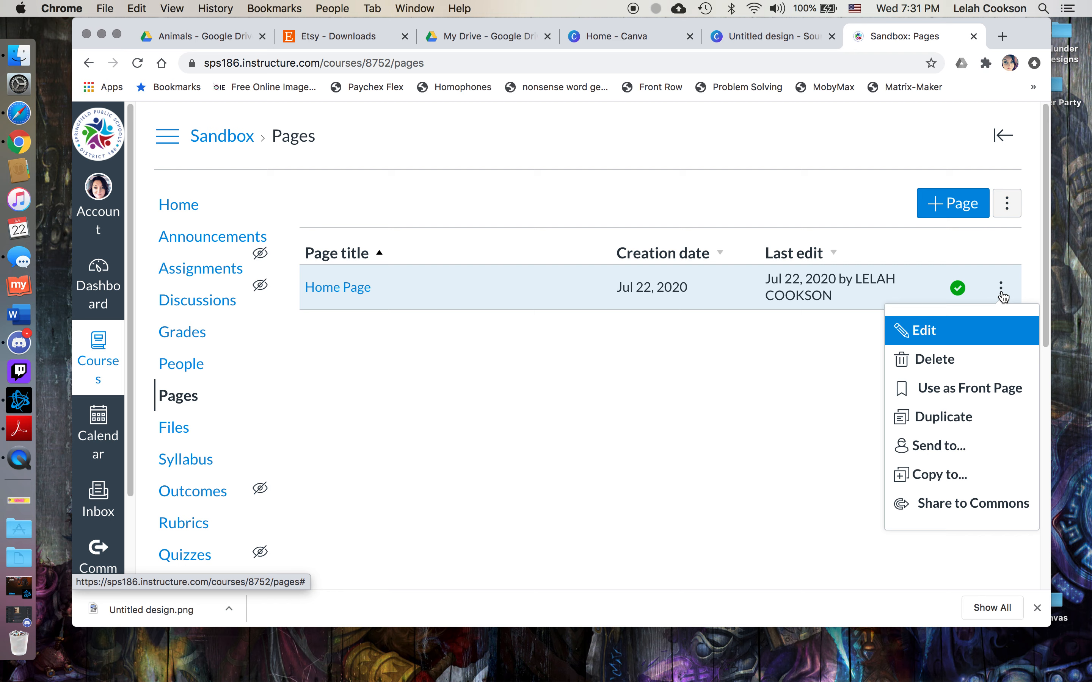
left_click(972, 393)
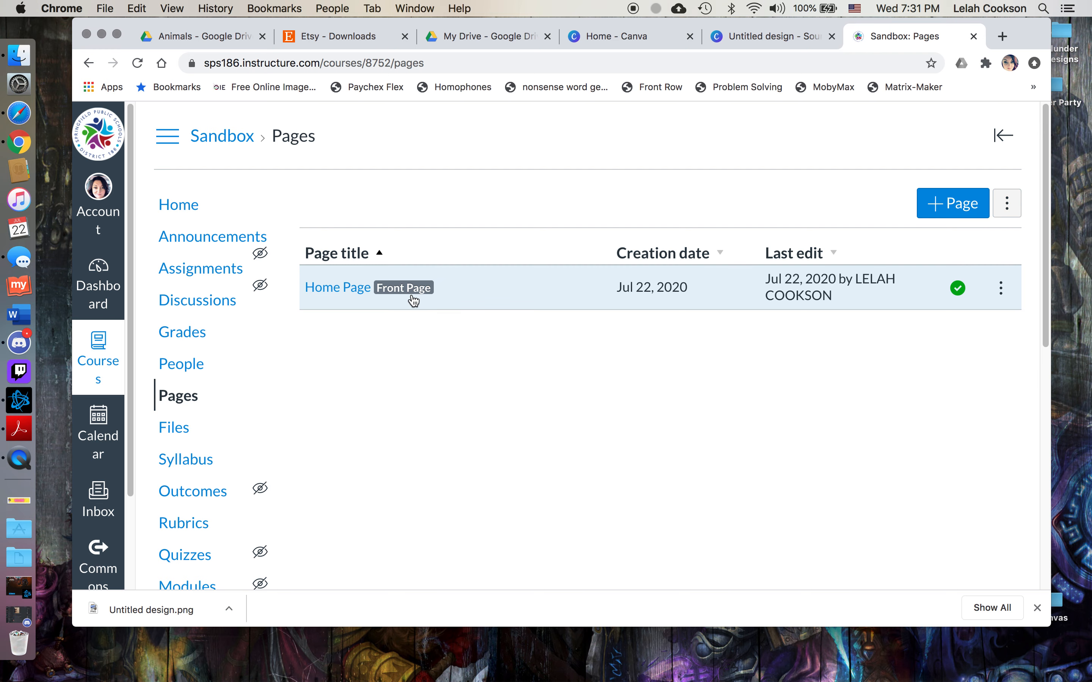
- Set the course home page to display the Pages Front Page and save the choice
left_click(199, 213)
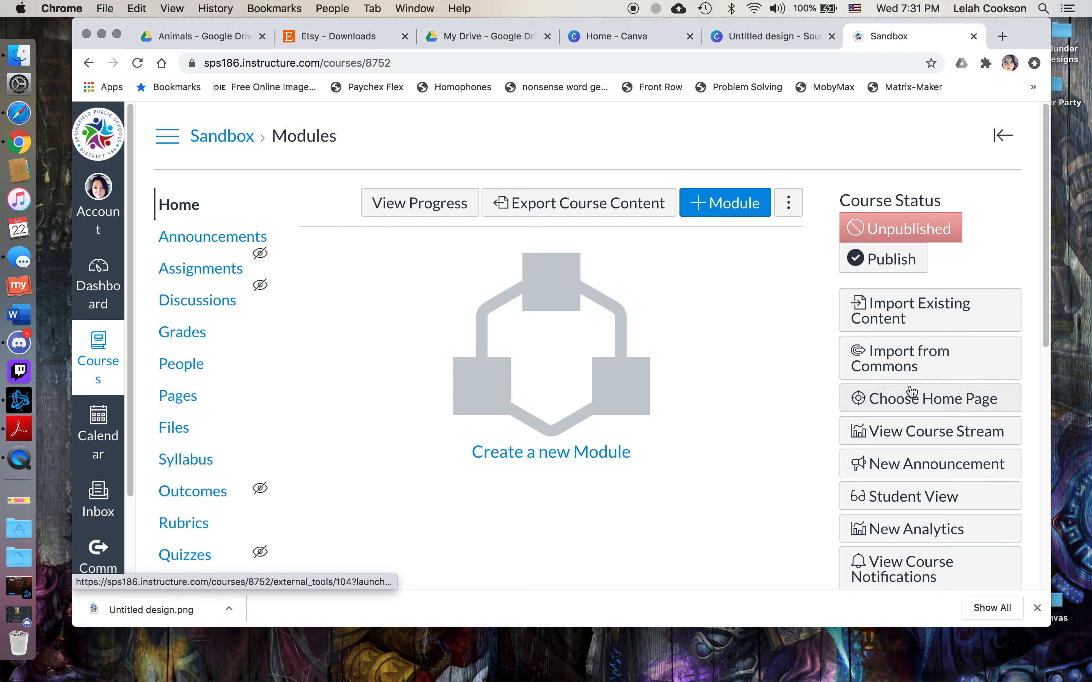
left_click(911, 398)
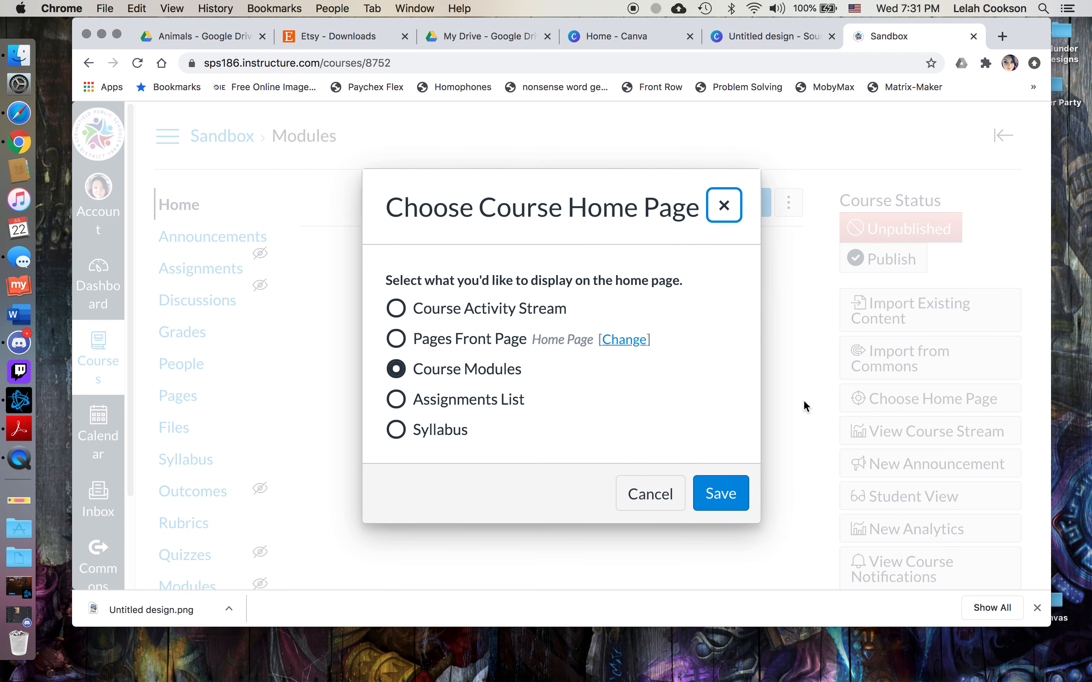
left_click(395, 343)
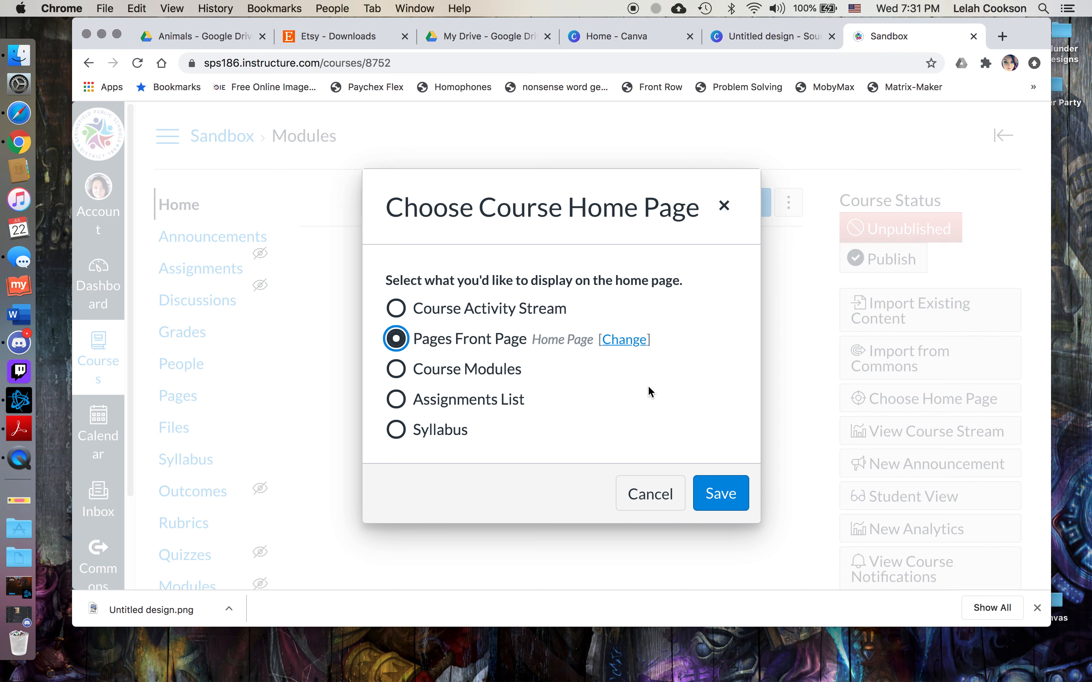
left_click(734, 496)
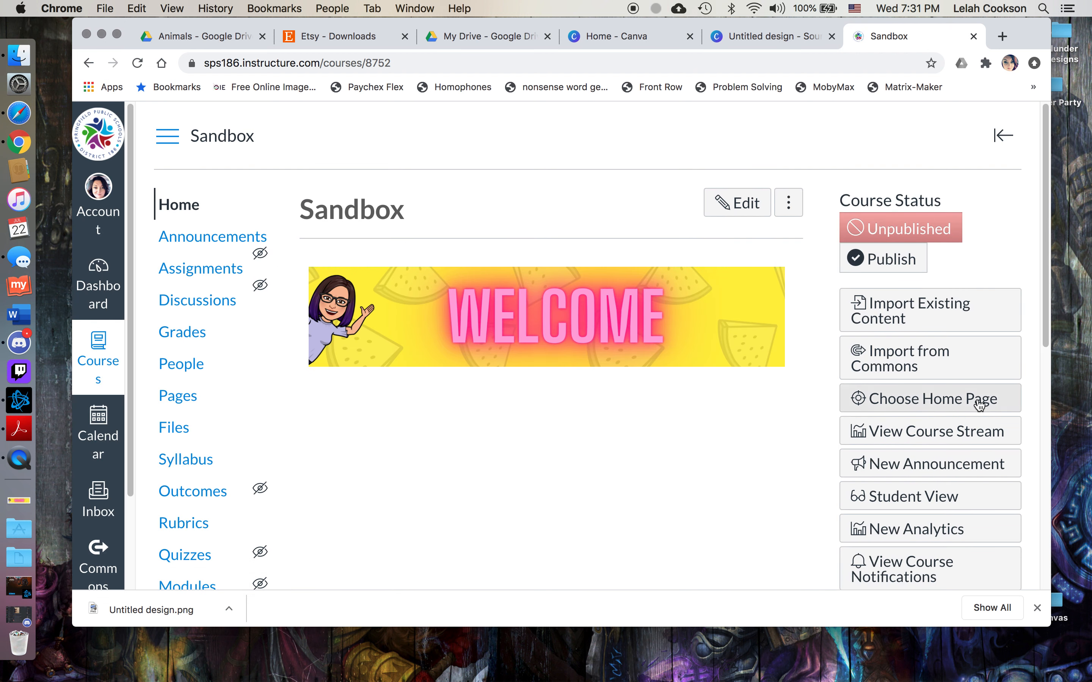
- Preview the course home page in Student View, dismiss the downloads bar, leave the preview and open the course's Pages
left_click(920, 505)
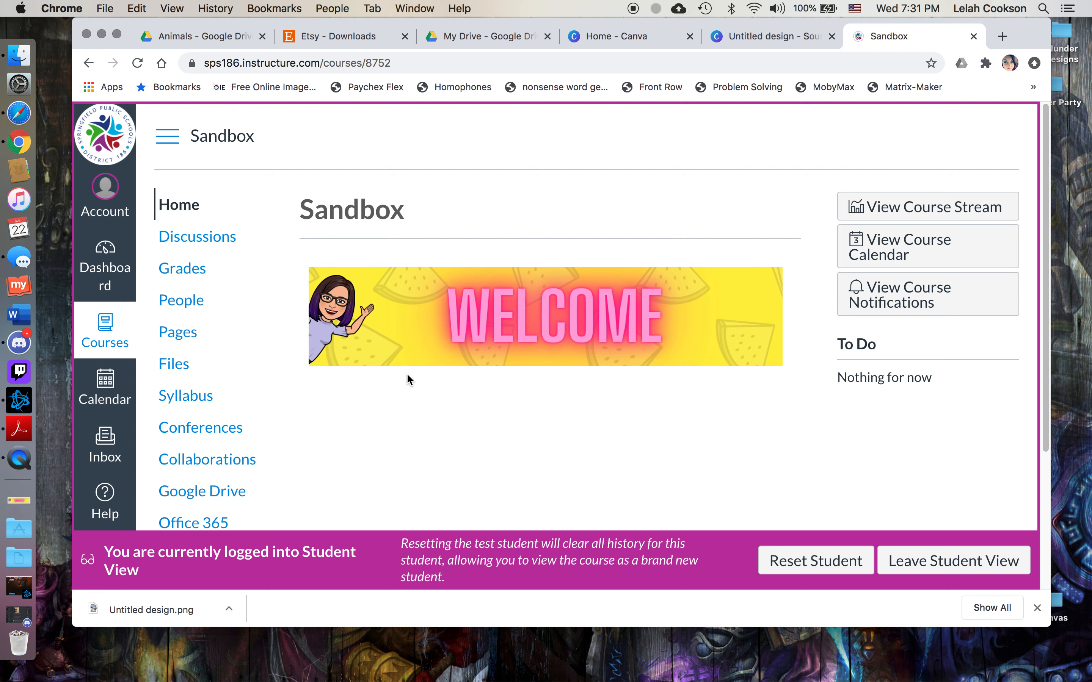
left_click(1037, 609)
left_click(945, 597)
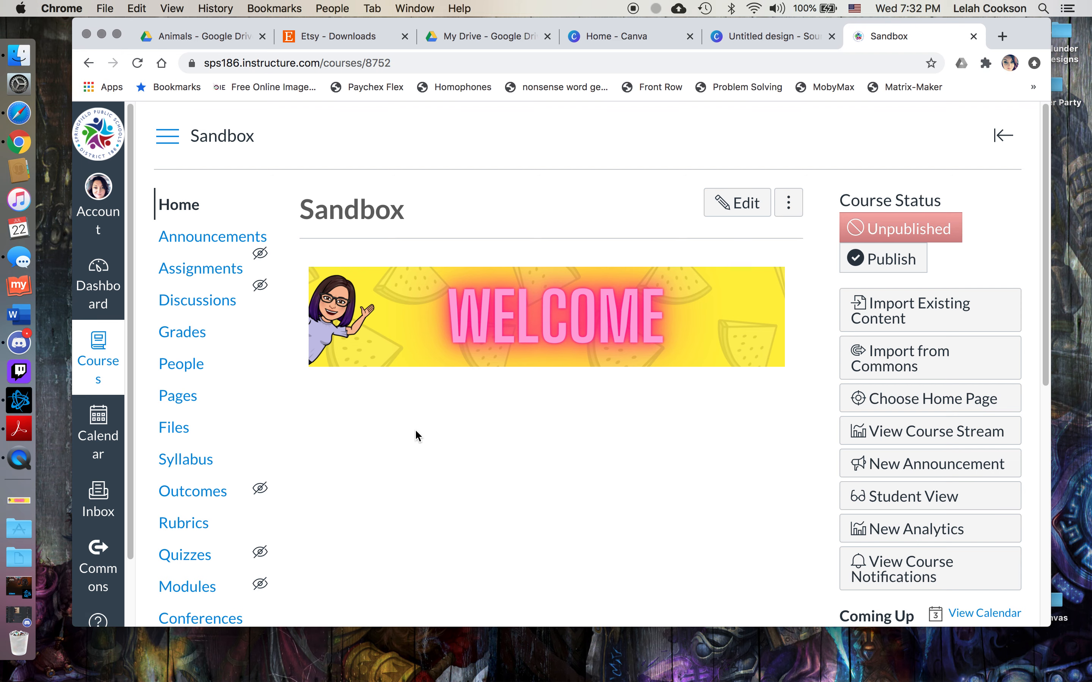
scroll(365, 445, "down", 1)
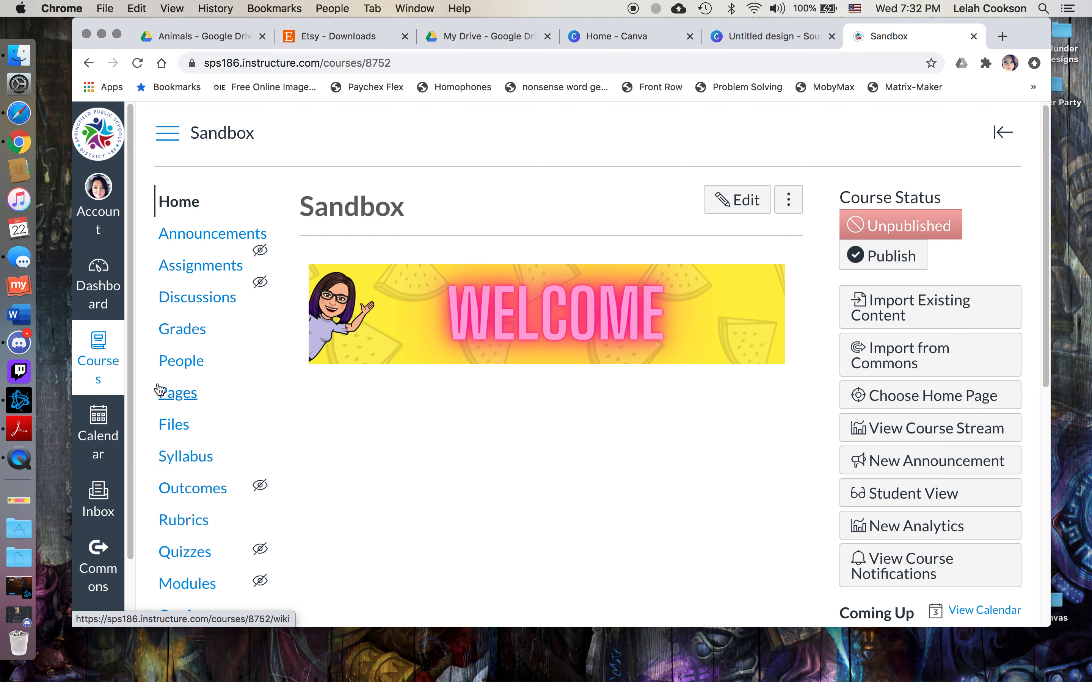
left_click(170, 397)
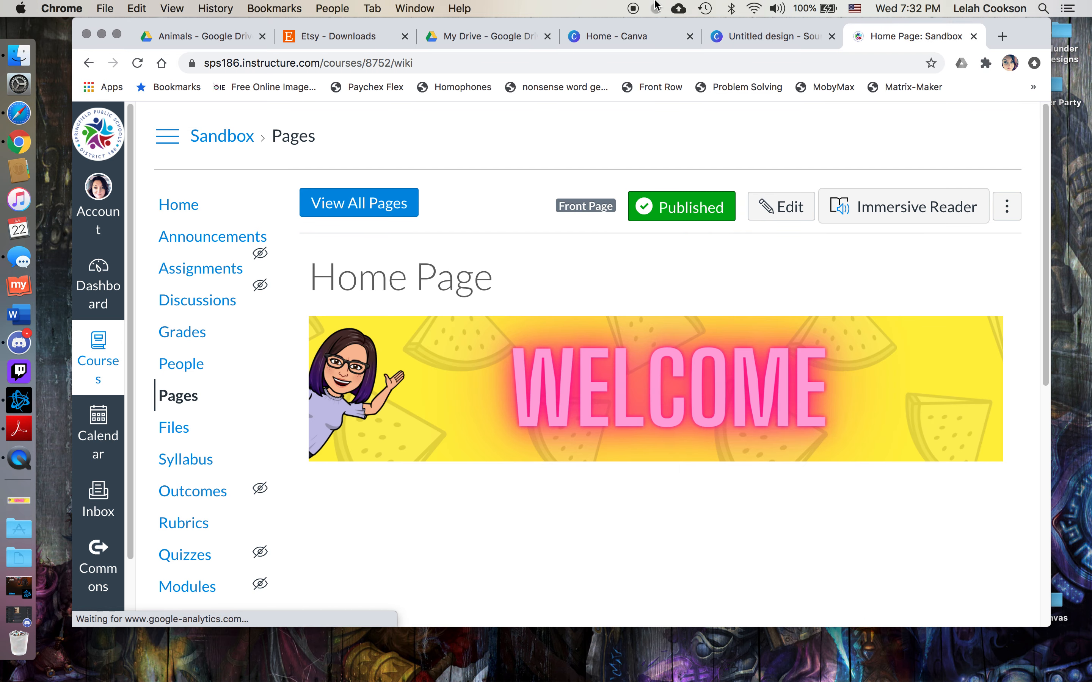
- Switch to Canva, close the SoundCloud banner design and create a new blank Logo design
left_click(796, 36)
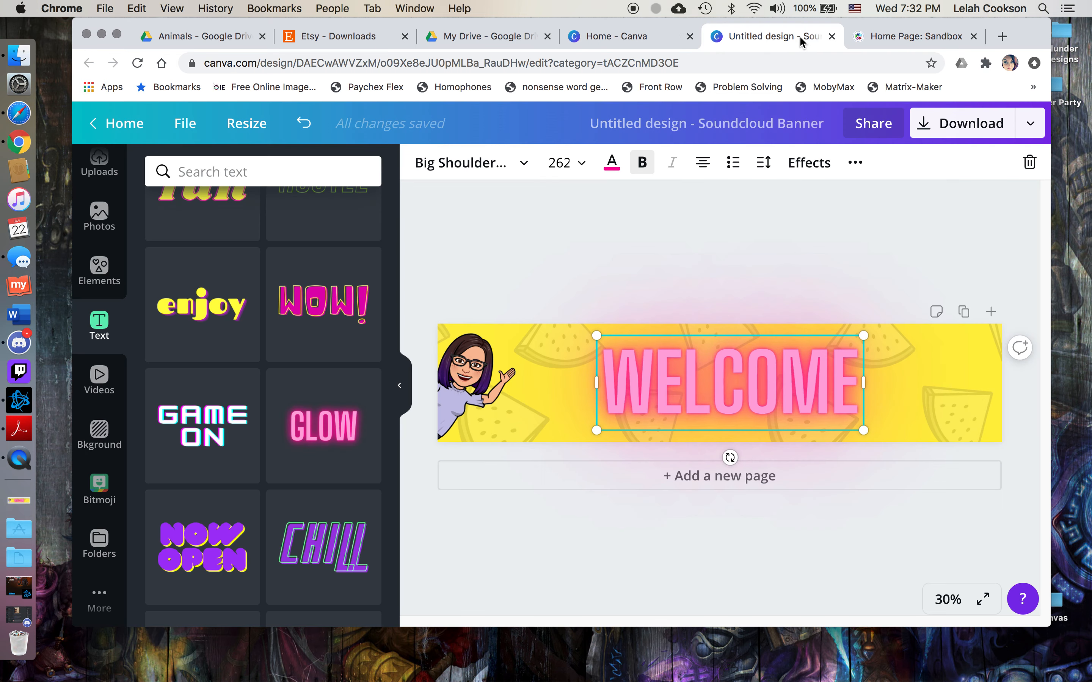
left_click(832, 36)
left_click(641, 38)
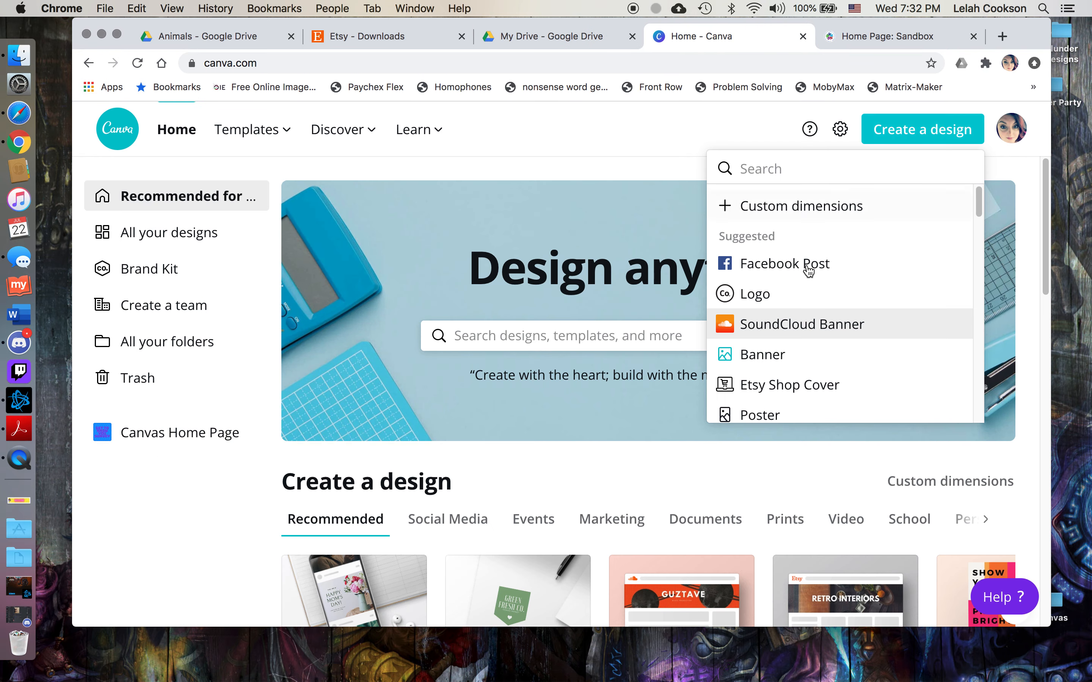
left_click(761, 294)
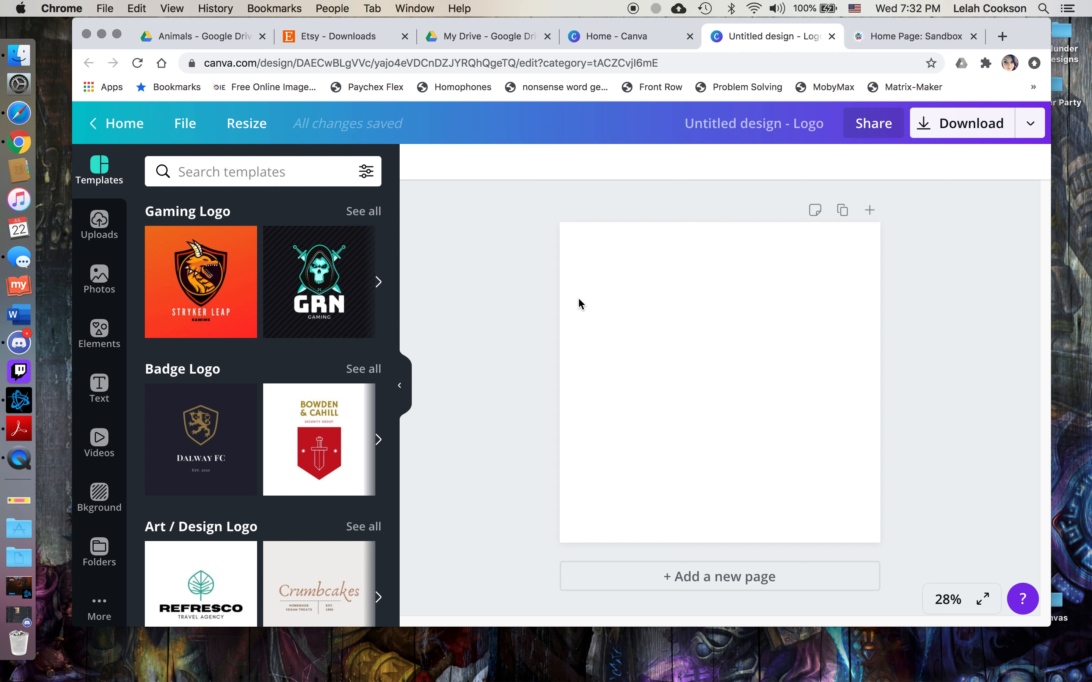
- Open the full Frames collection in the elements library and examine the available frame shapes
left_click(101, 334)
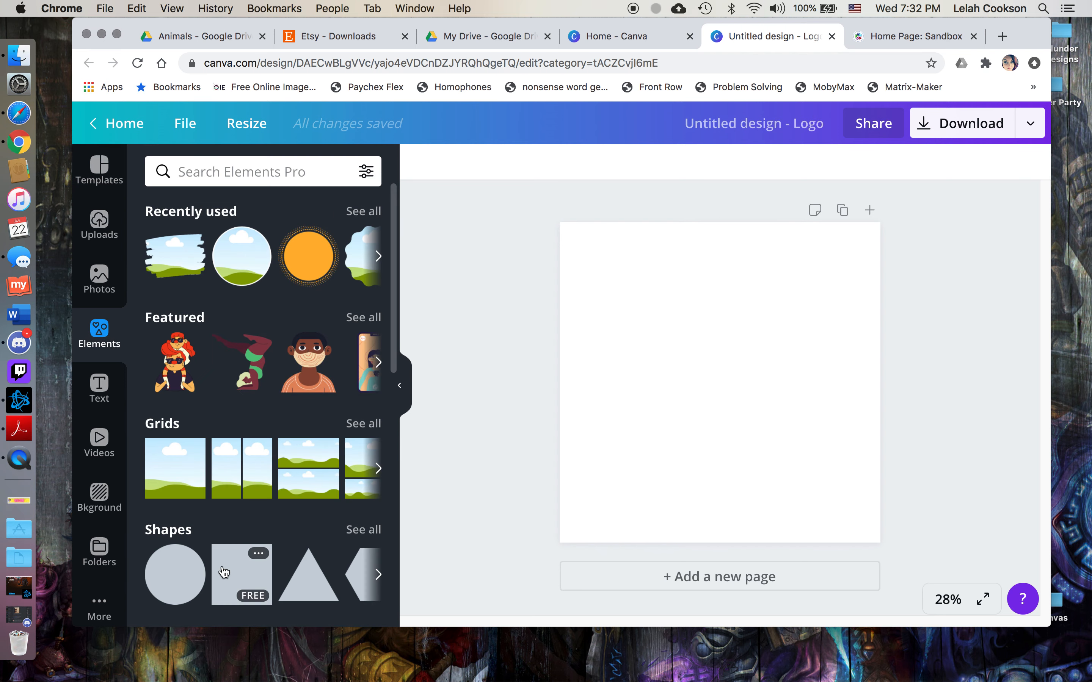
scroll(226, 568, "down", 3)
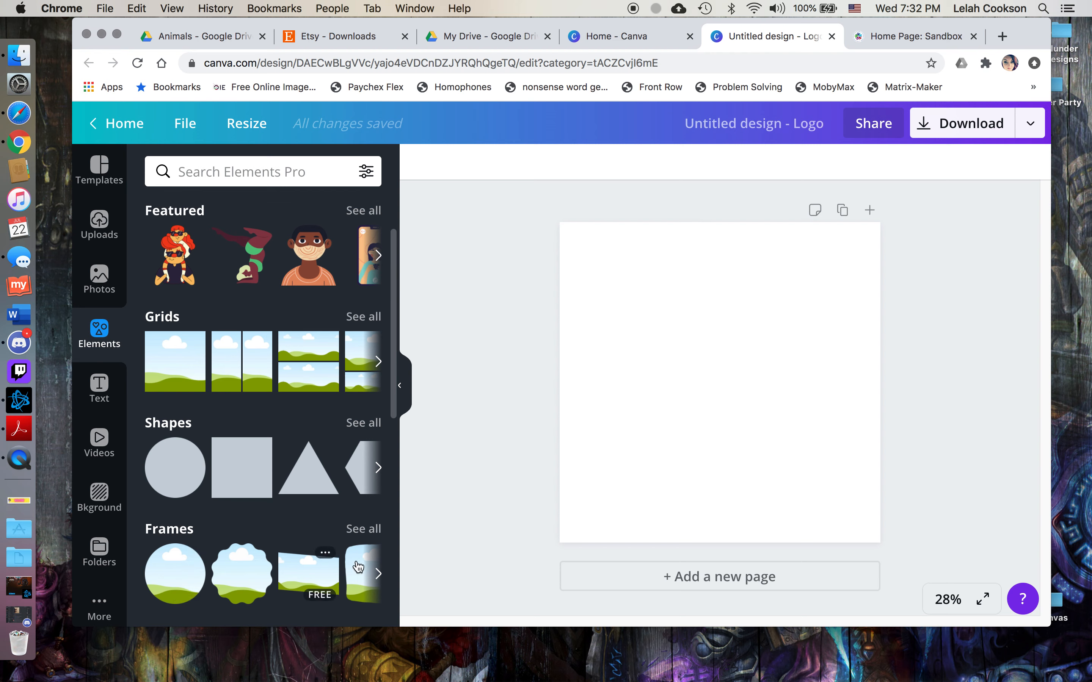
left_click(362, 529)
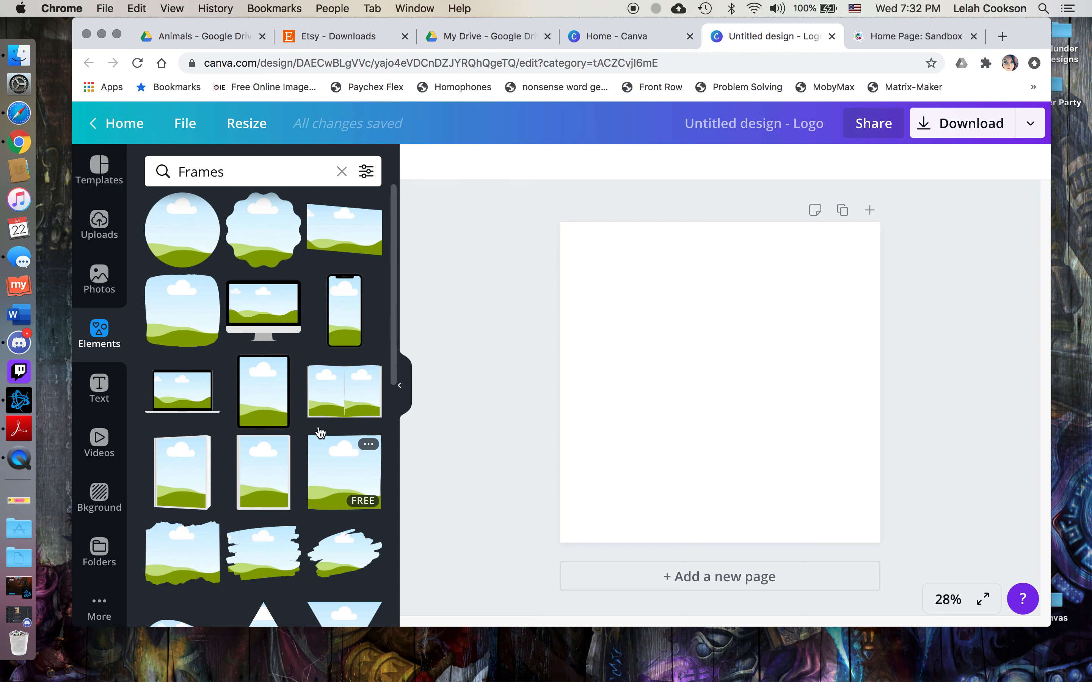
scroll(284, 437, "down", 2)
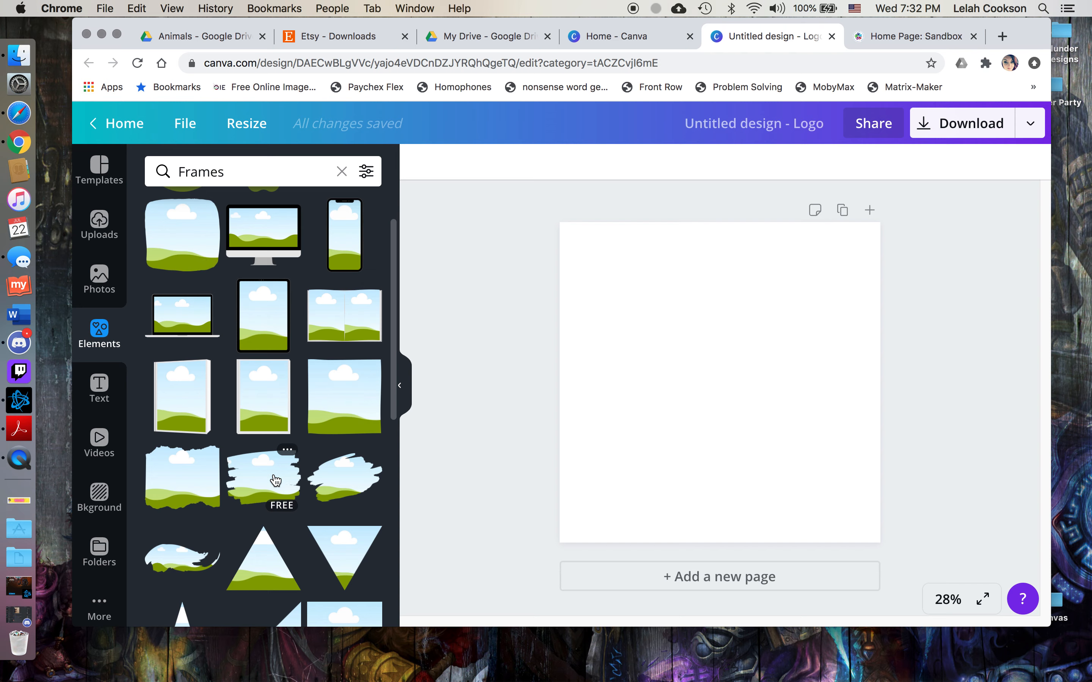
scroll(275, 481, "down", 1)
scroll(275, 481, "down", 2)
scroll(271, 480, "up", 5)
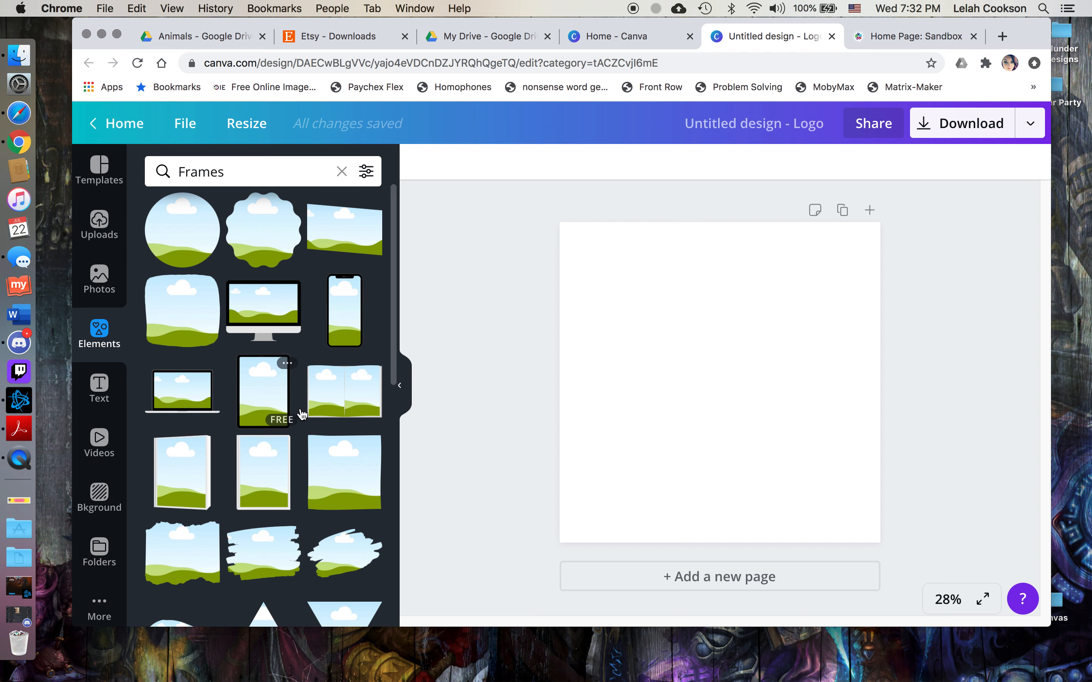
scroll(298, 413, "down", 3)
scroll(298, 414, "down", 3)
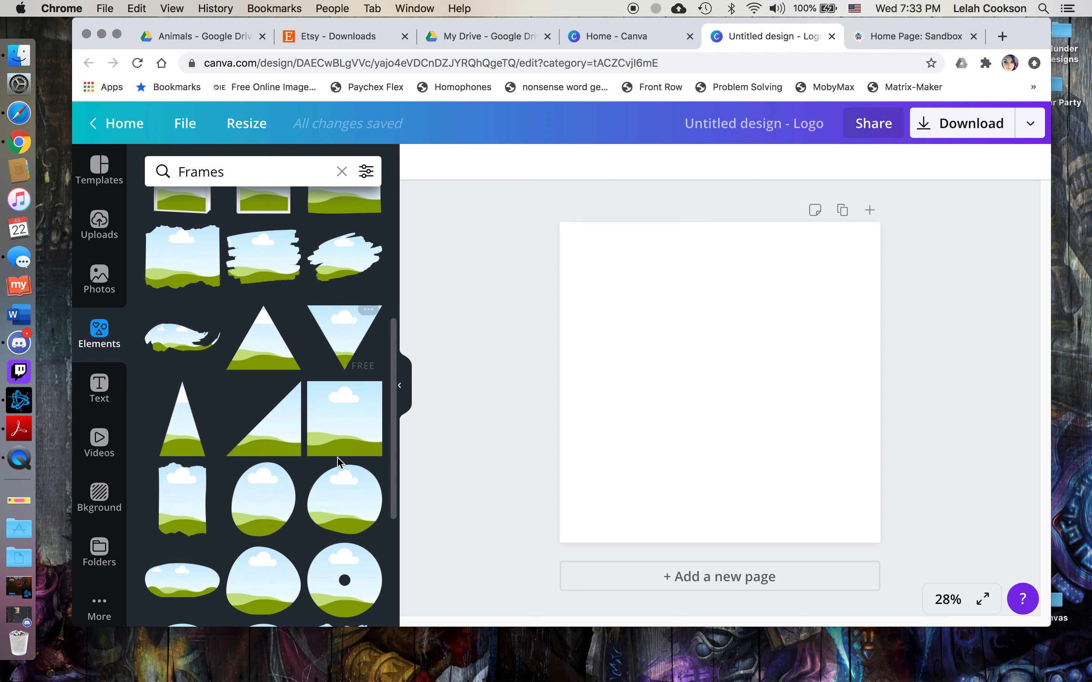
scroll(252, 519, "down", 3)
scroll(256, 515, "down", 8)
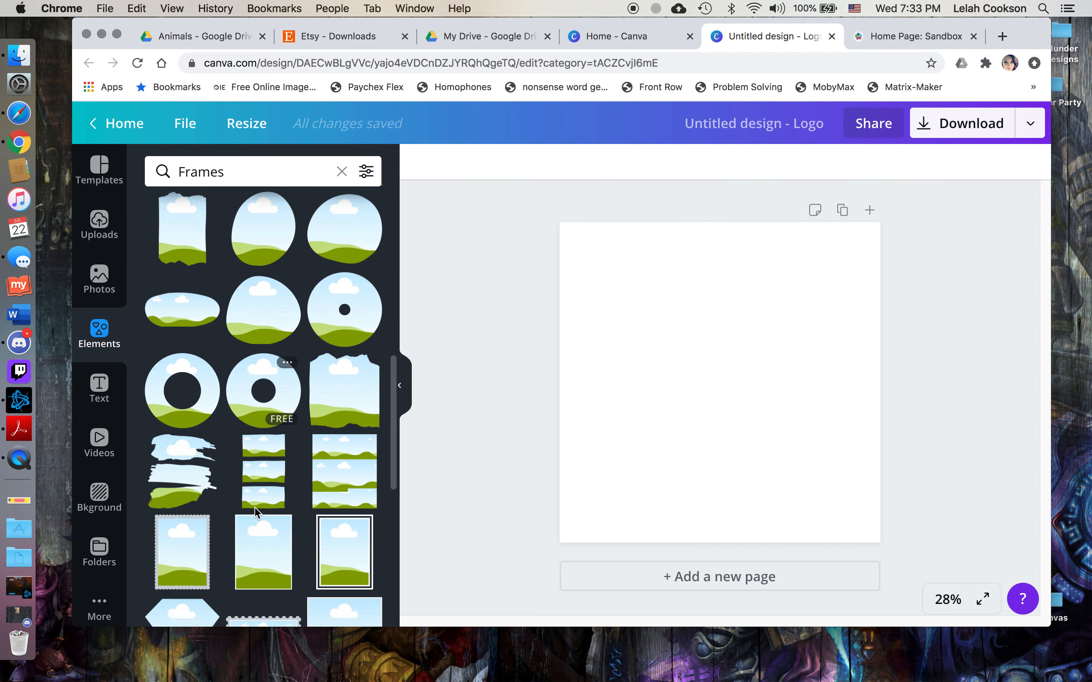
scroll(271, 509, "down", 12)
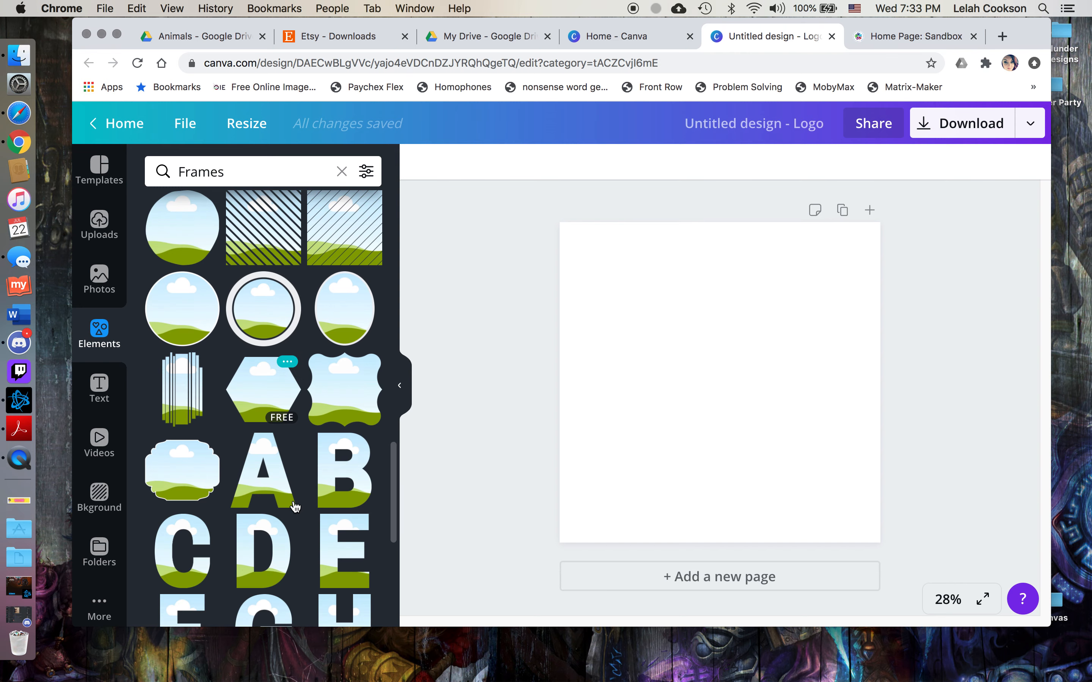
scroll(297, 508, "down", 10)
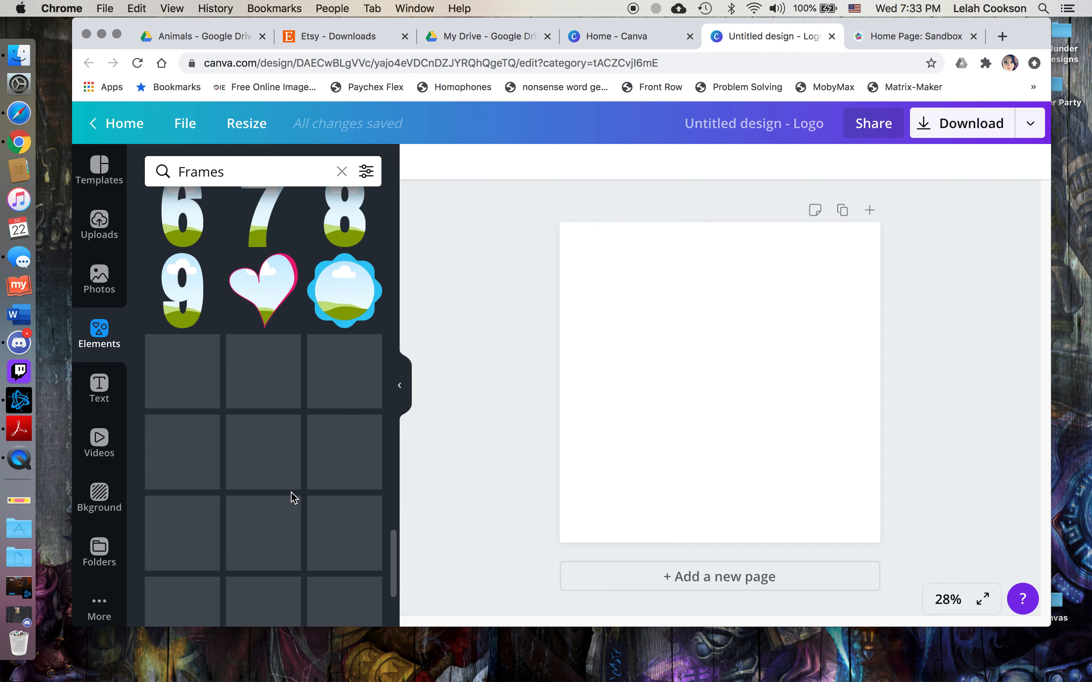
scroll(293, 497, "down", 3)
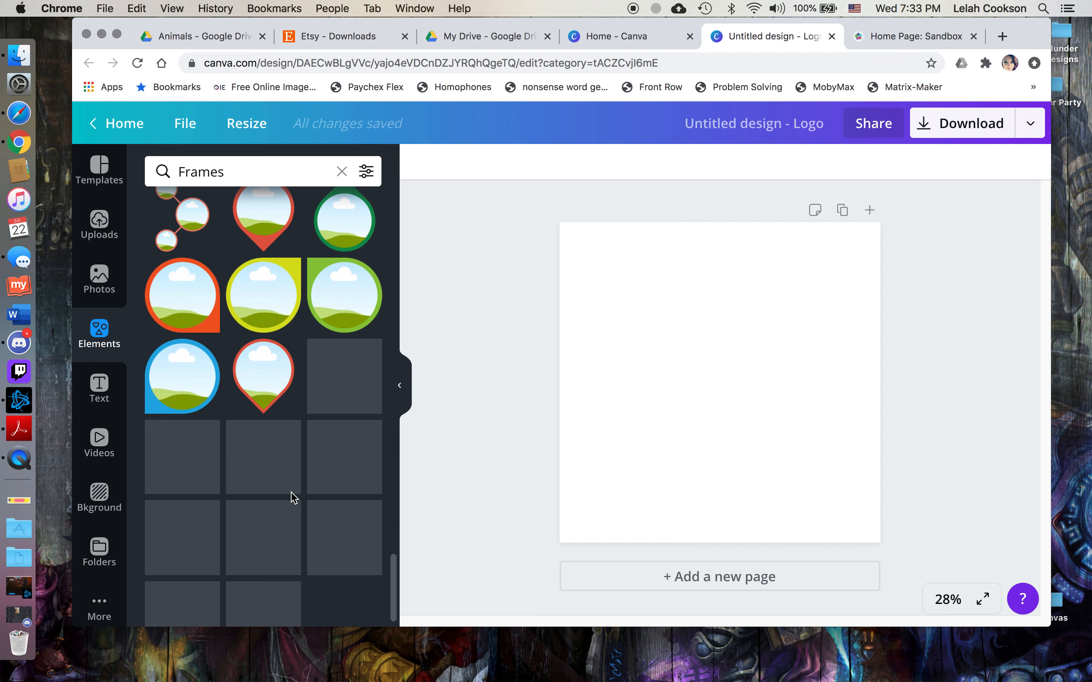
scroll(293, 498, "down", 1)
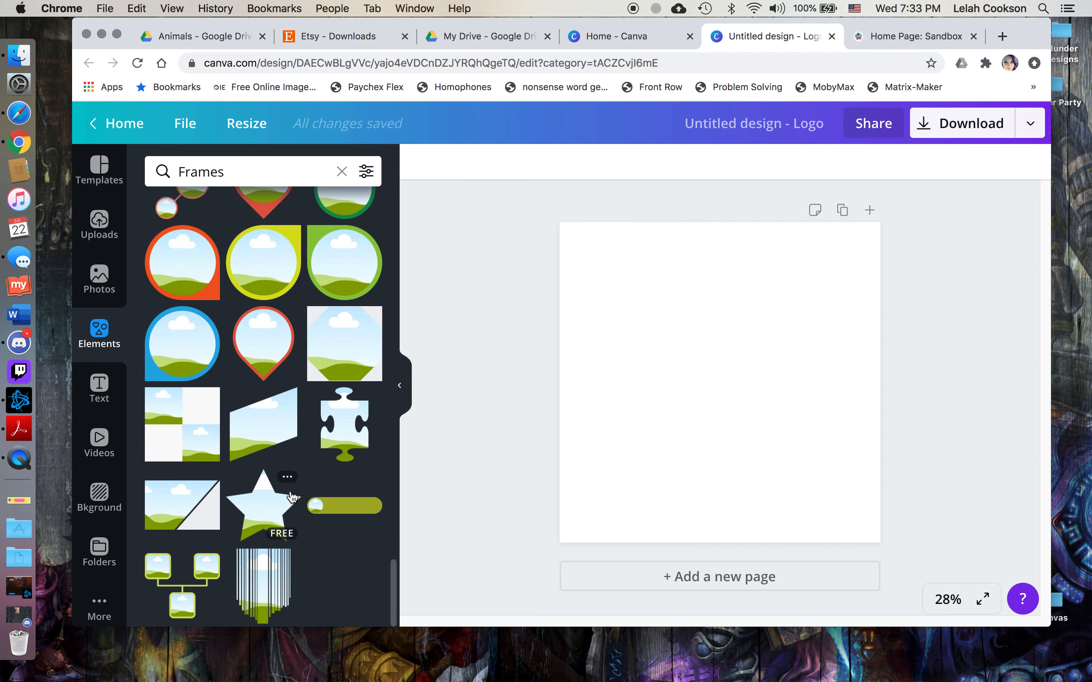
scroll(294, 498, "up", 15)
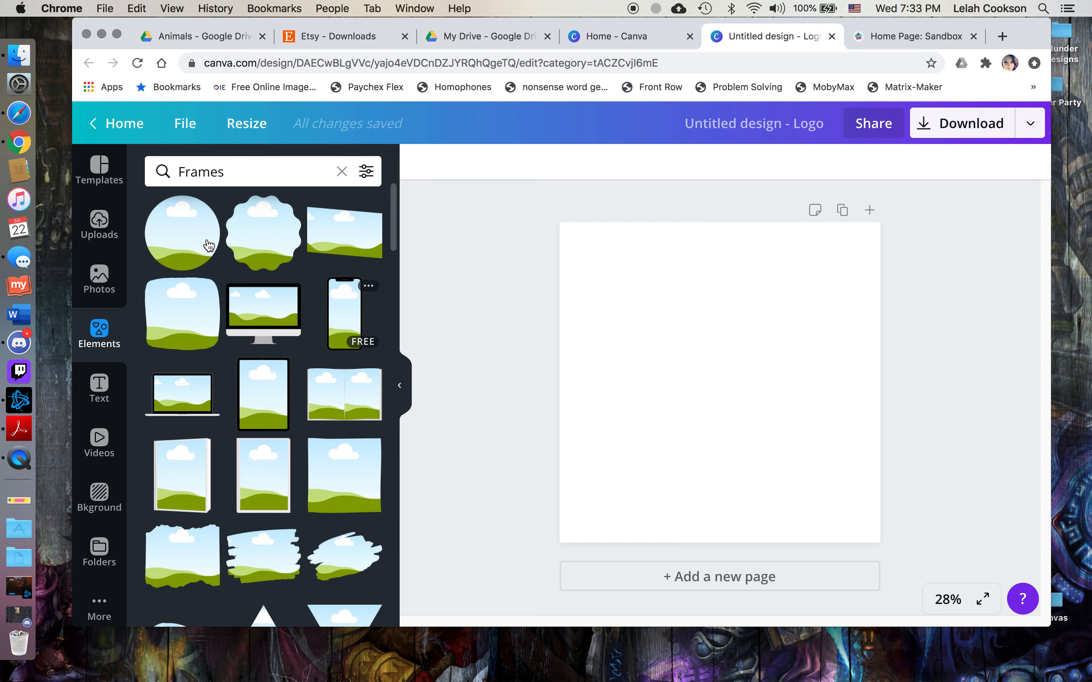
- Add the circular frame with a thin border to the canvas and enlarge it to fill the whole square
scroll(273, 425, "down", 5)
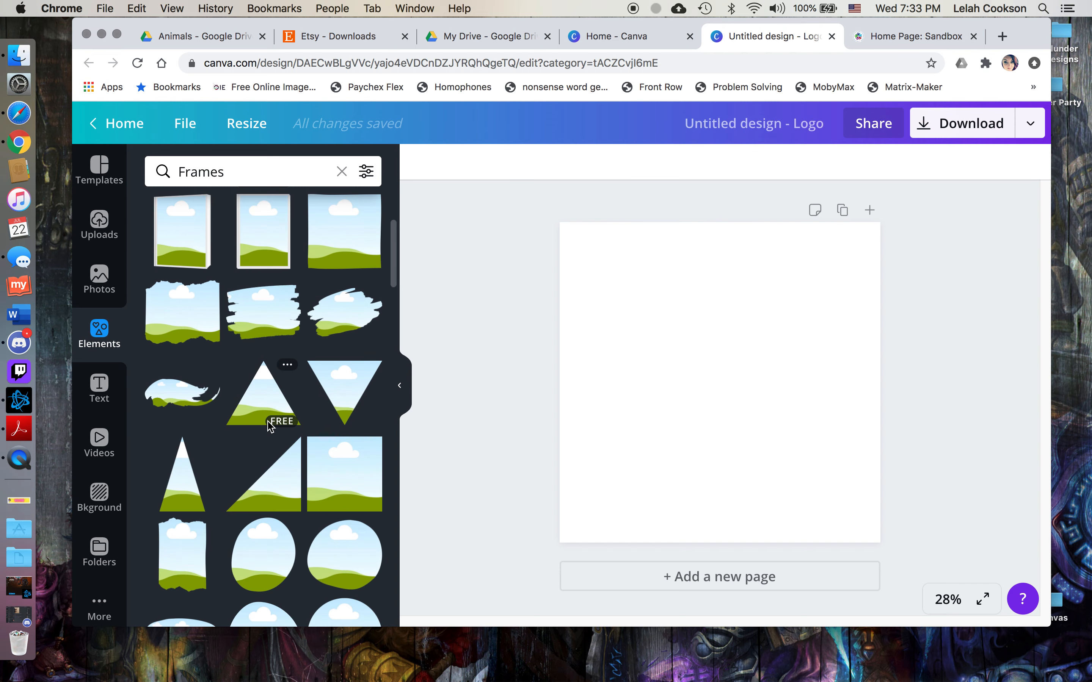
scroll(270, 426, "down", 6)
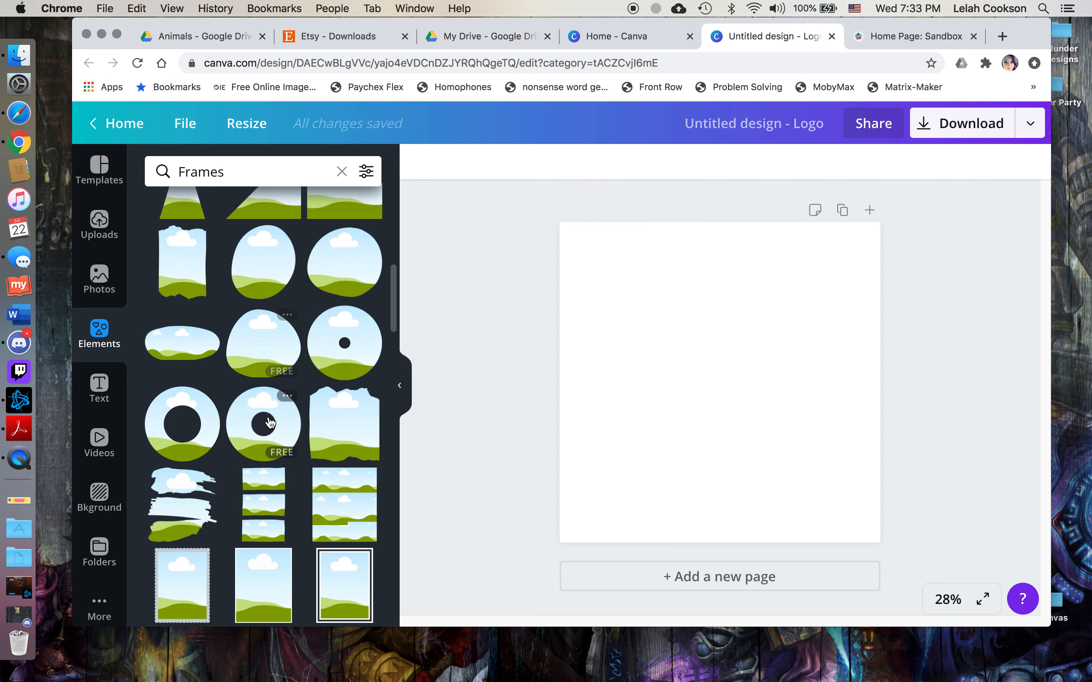
scroll(270, 423, "down", 15)
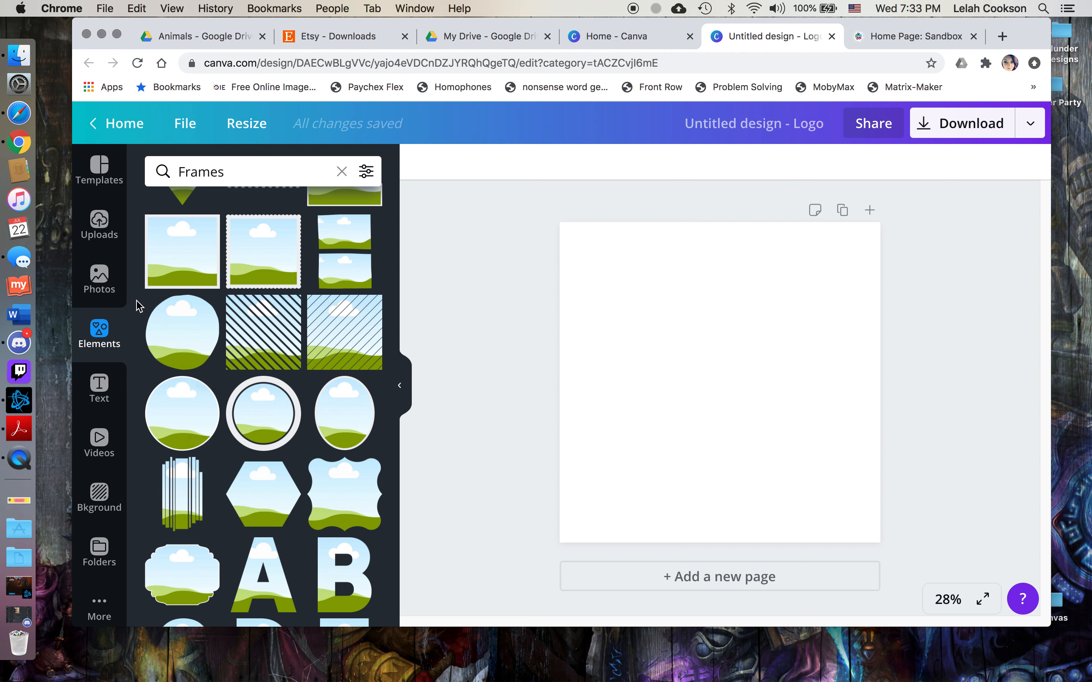
left_click(176, 424)
left_click_drag(701, 406, 629, 478)
left_click_drag(736, 369, 877, 222)
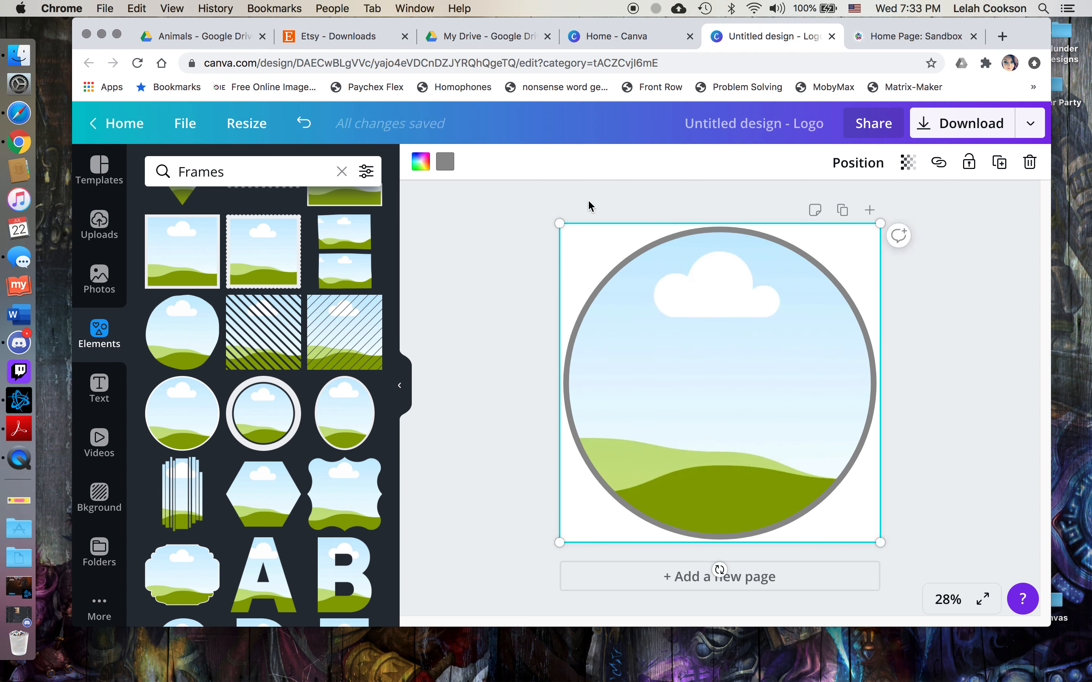
- Recolor the circular frame's border to black
left_click(439, 166)
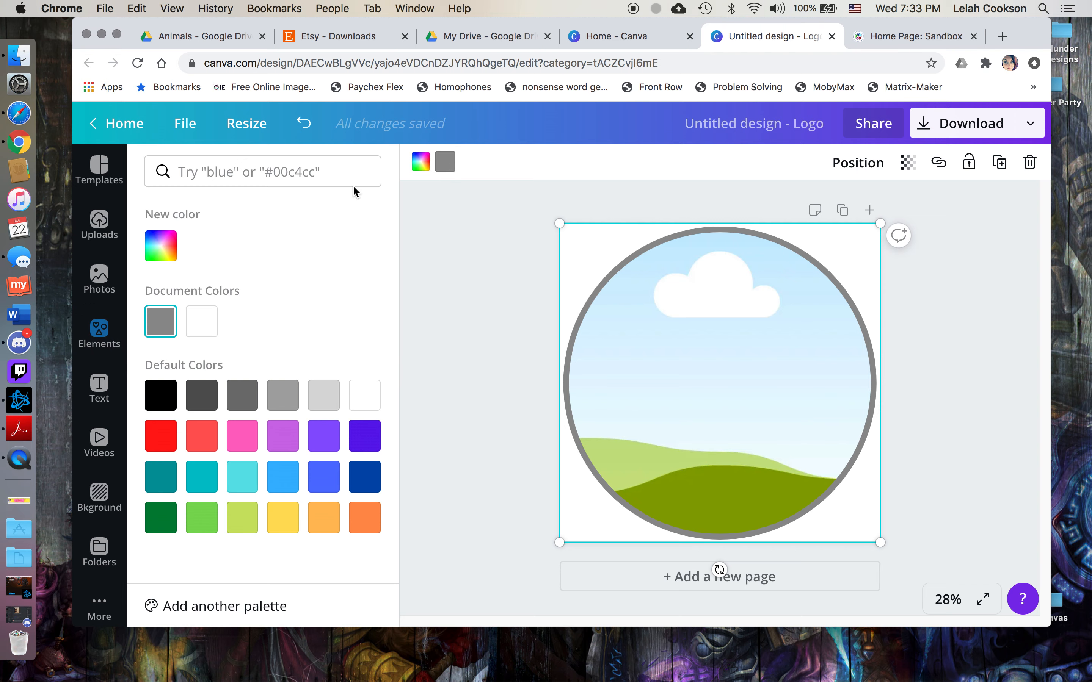
left_click(152, 399)
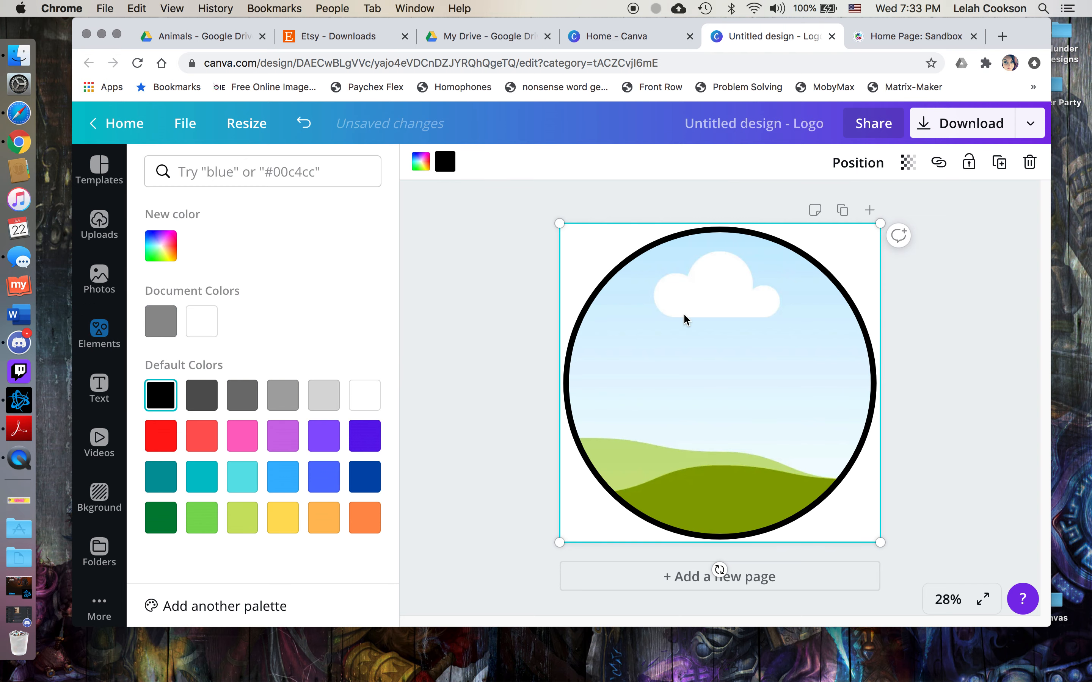
left_click(519, 275)
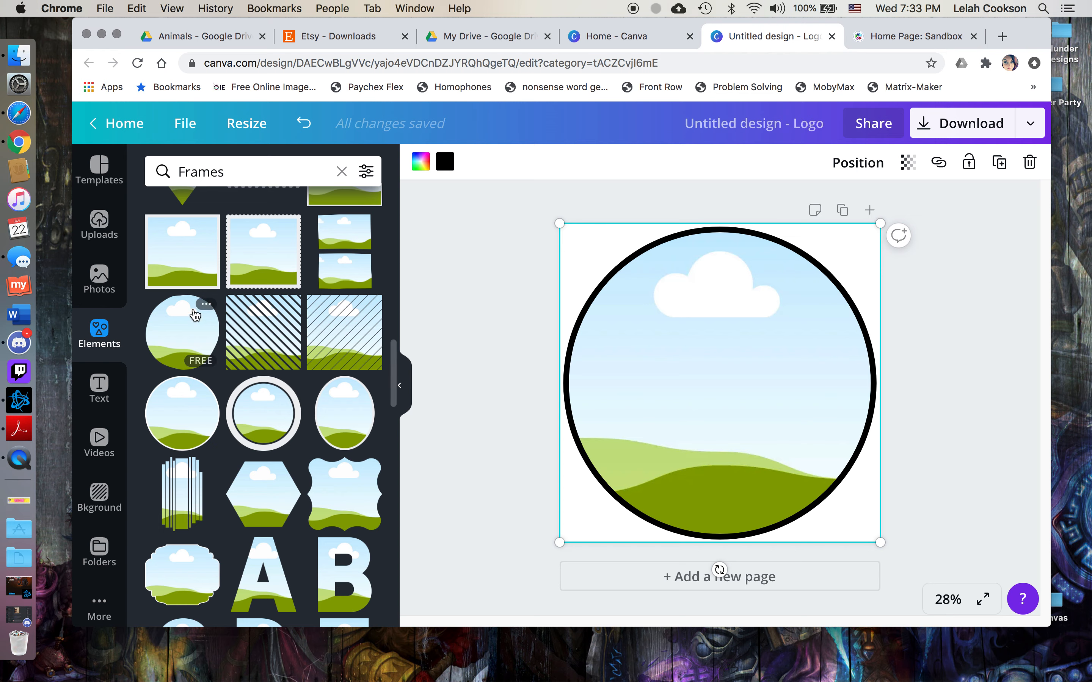
- Search the photo library for "orange" and fill the circular frame with the free yellow-to-orange gradient photo
left_click(101, 282)
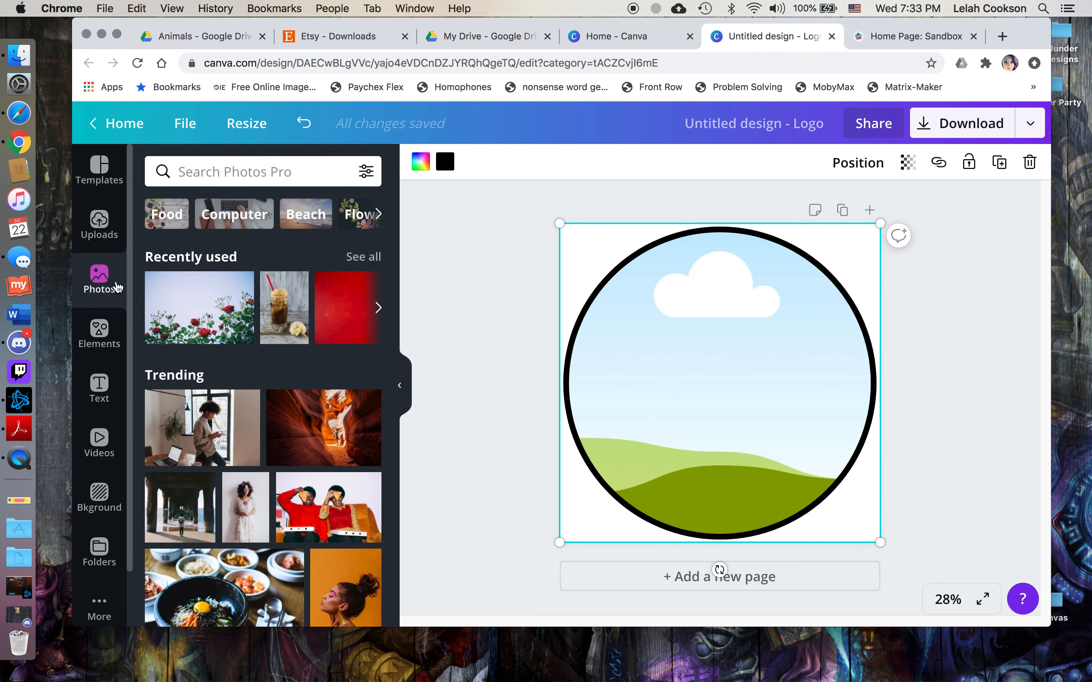
left_click(270, 171)
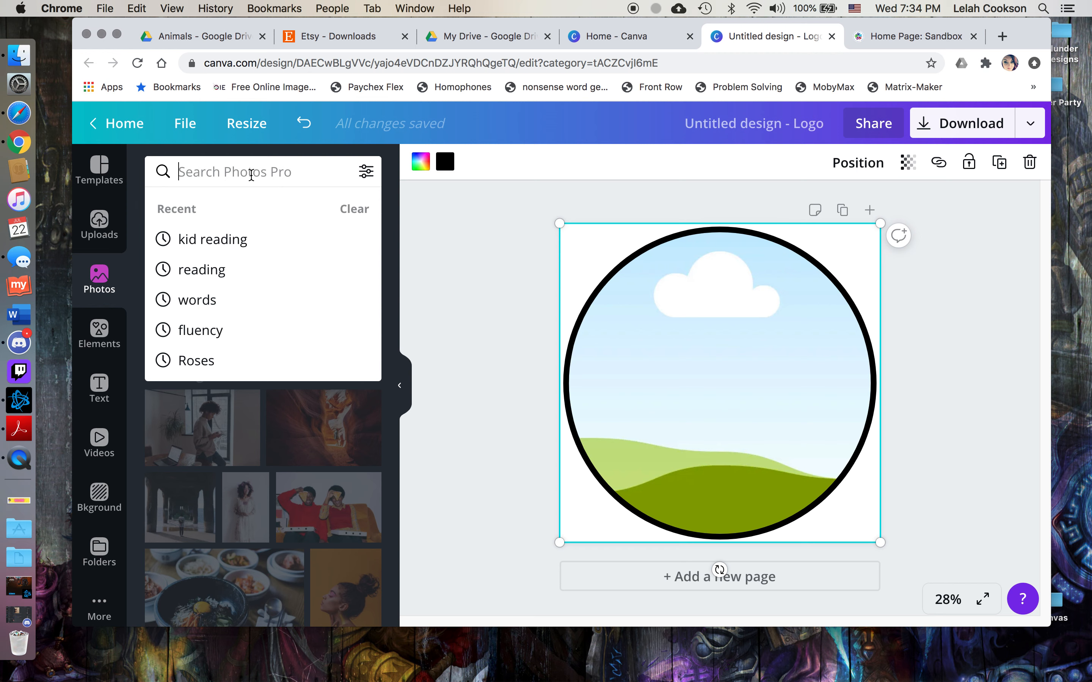
type("orange")
key("Return")
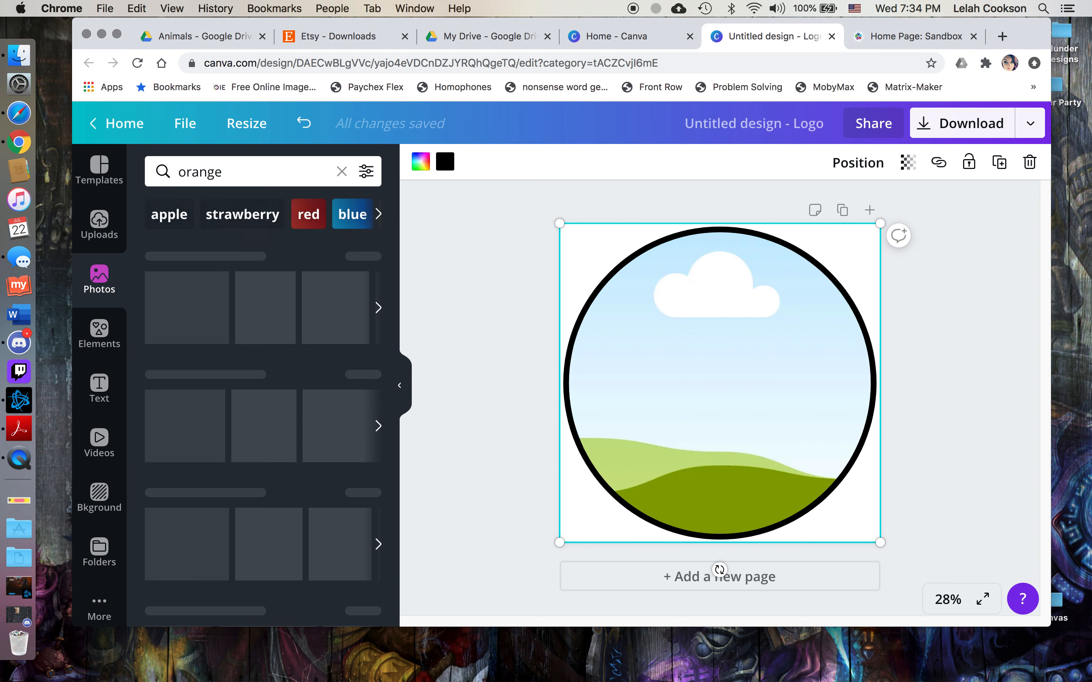
scroll(213, 467, "down", 4)
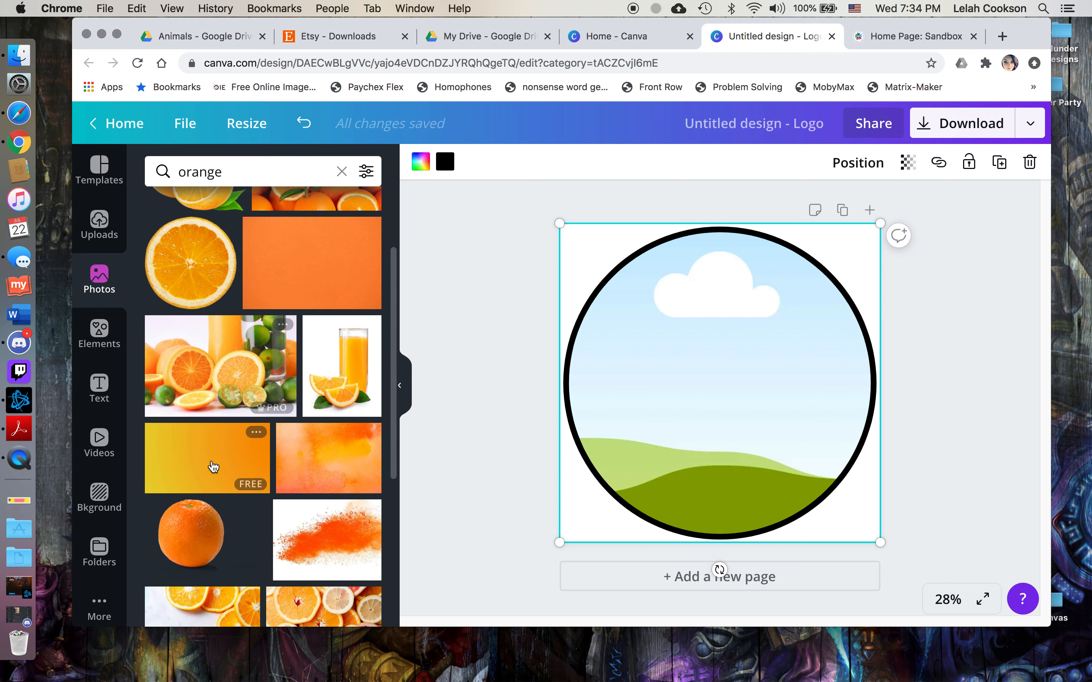
scroll(213, 467, "down", 10)
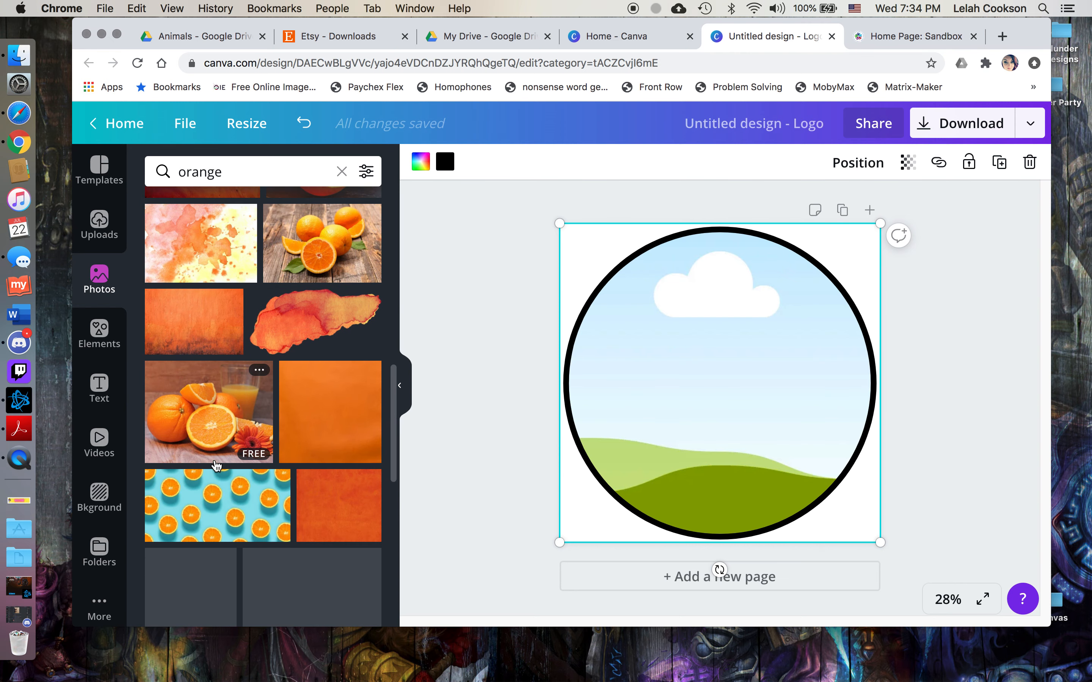
scroll(218, 467, "down", 6)
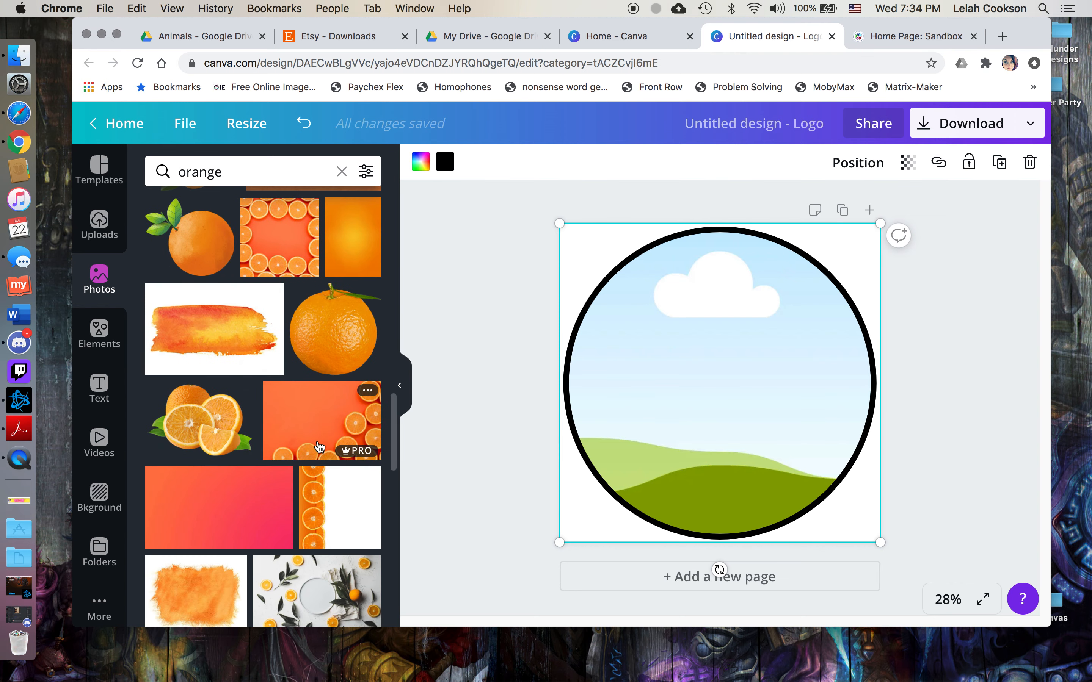
scroll(247, 379, "up", 20)
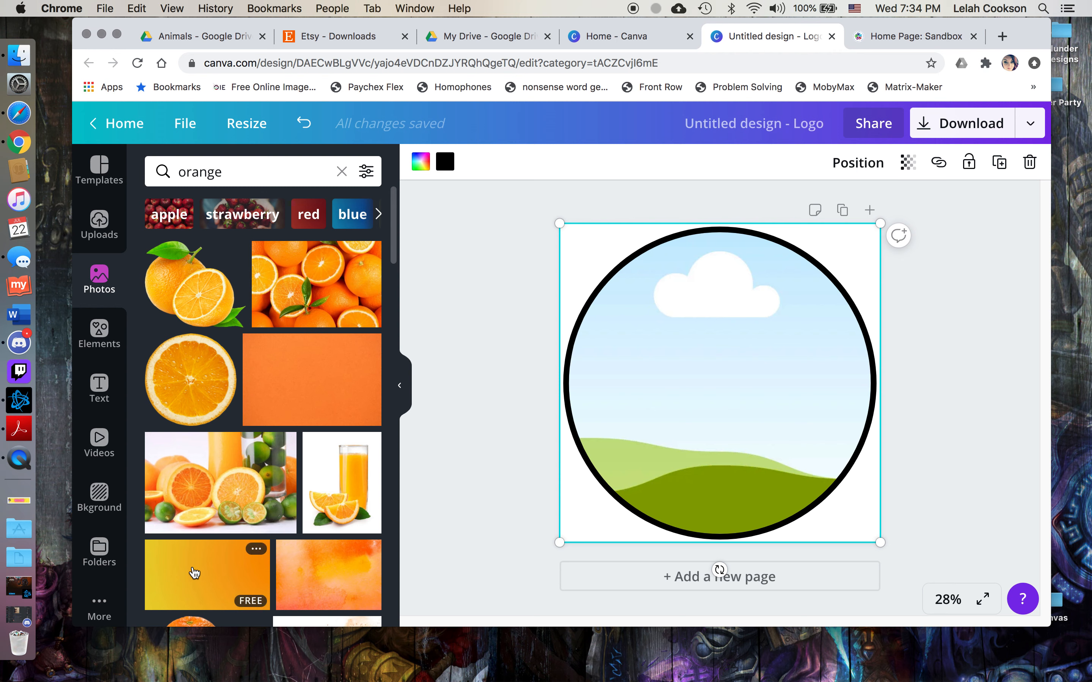
left_click_drag(195, 572, 597, 402)
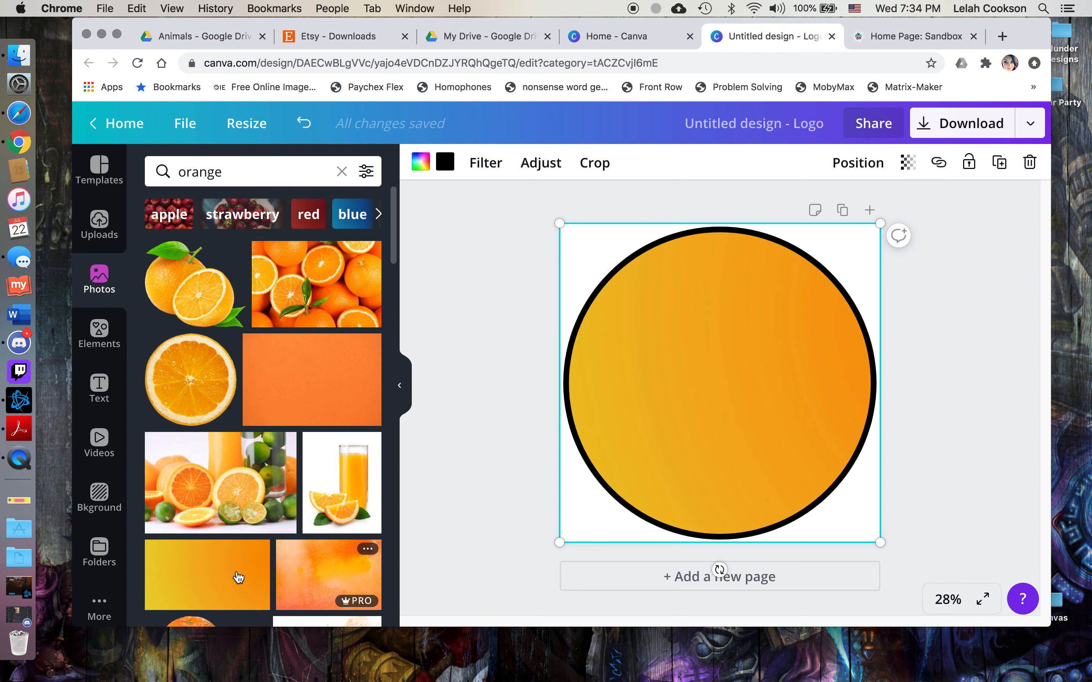
- Reposition the gradient photo inside the circular frame
double_click(744, 365)
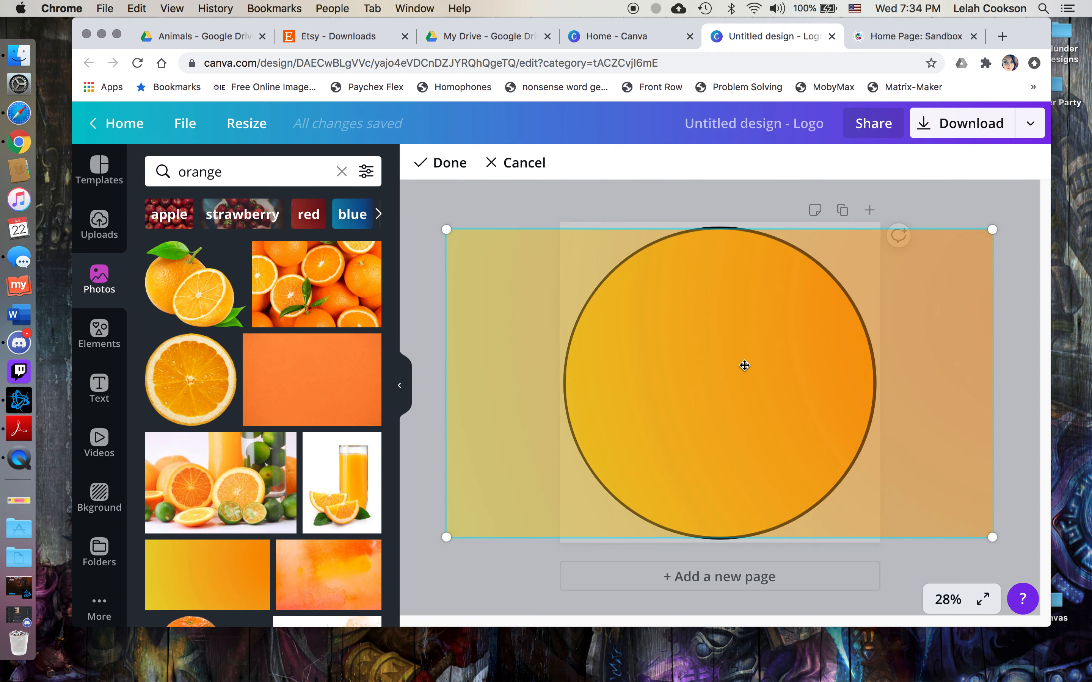
left_click_drag(602, 352, 667, 371)
left_click(930, 561)
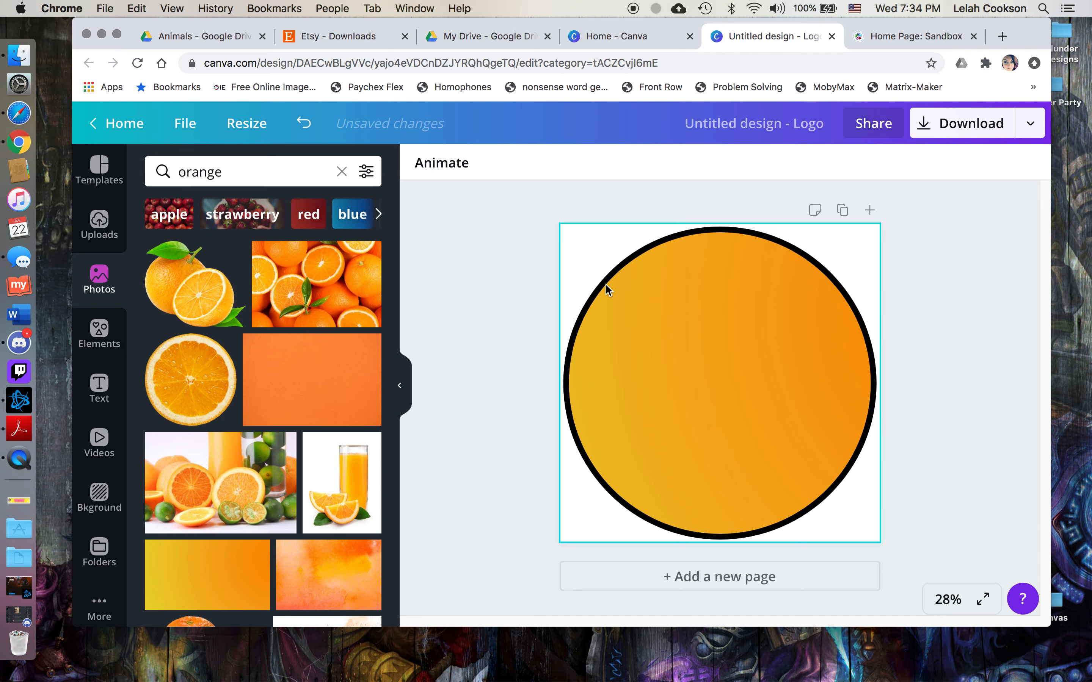
- Add a heading reading "Class Syllabus" inside the circle, with the two words on separate lines
left_click(99, 387)
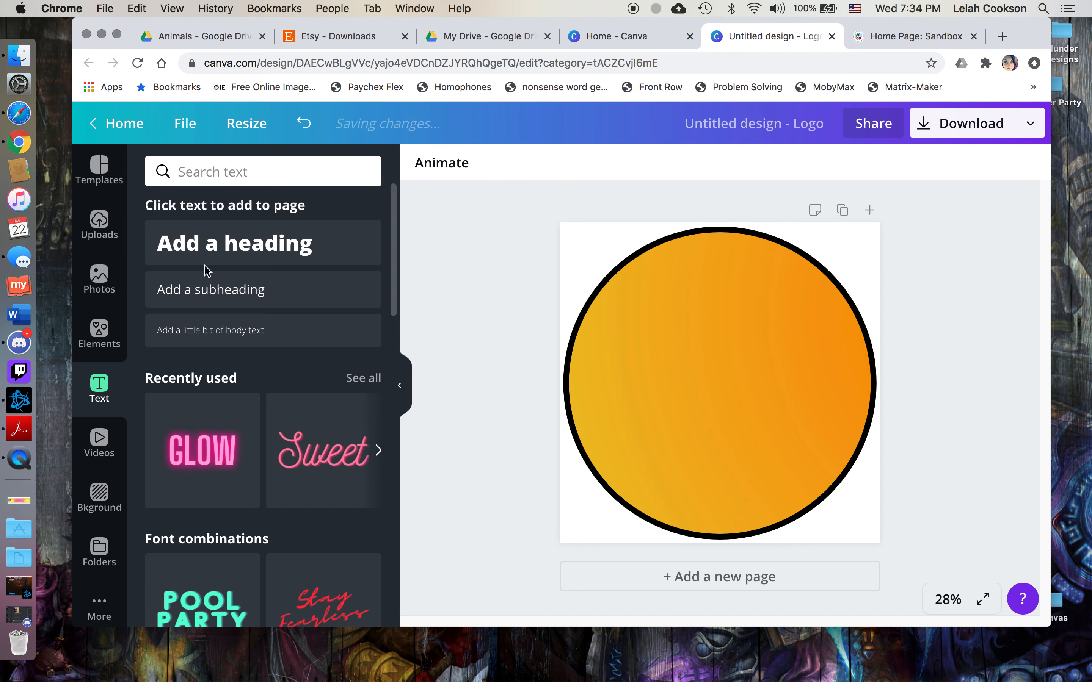
left_click(235, 169)
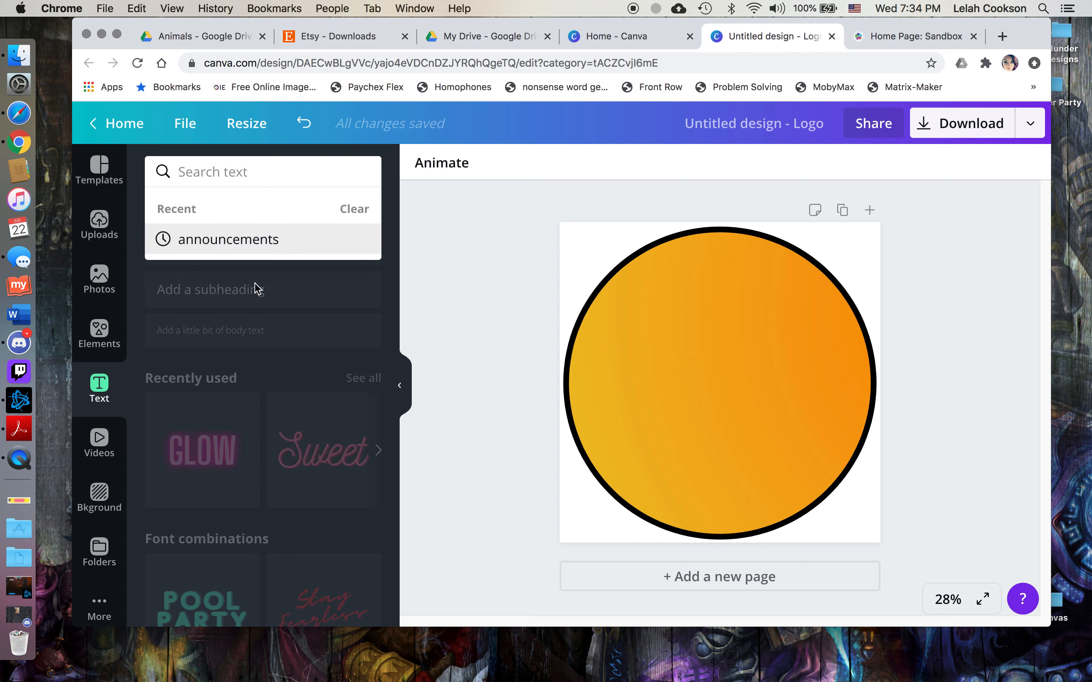
left_click(467, 256)
left_click(241, 244)
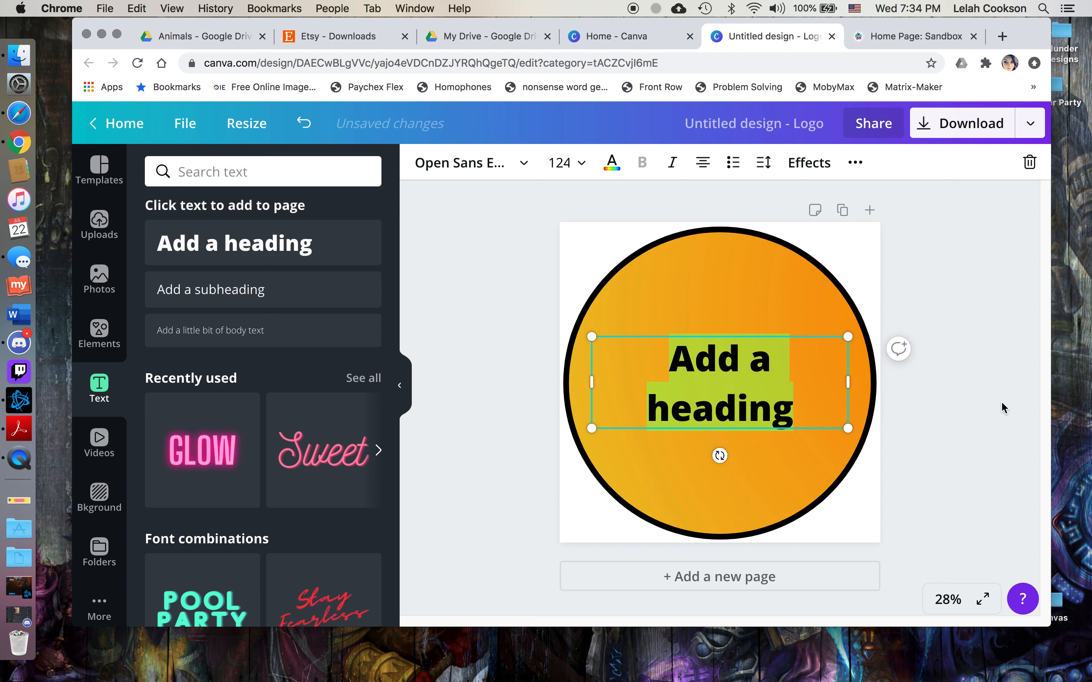
type("Class")
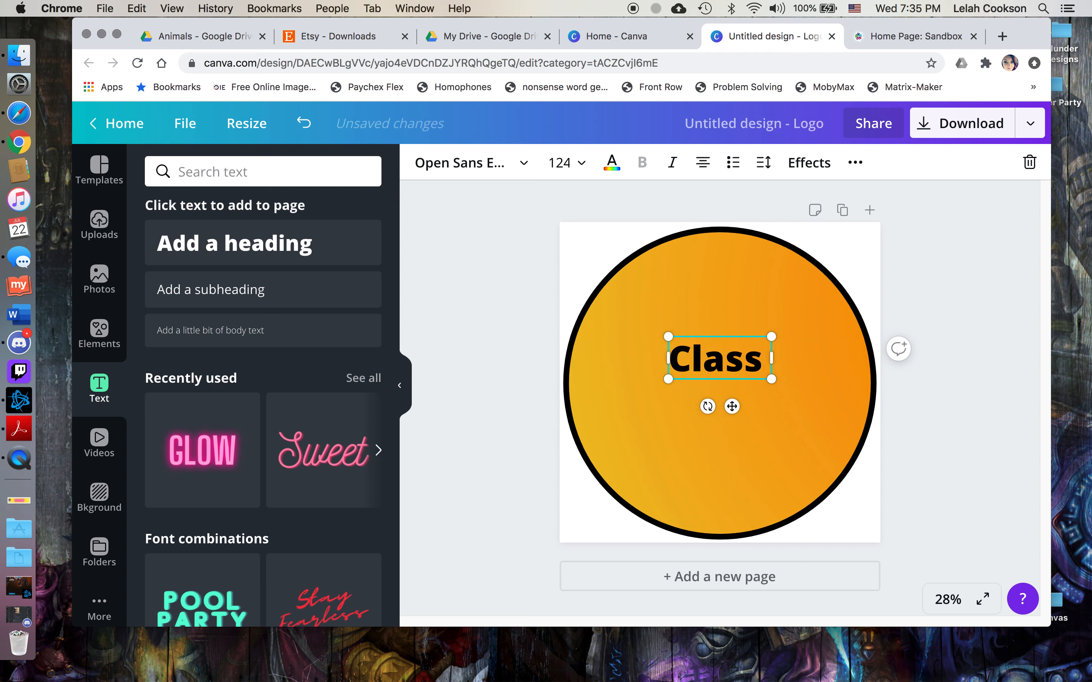
type(" Sy")
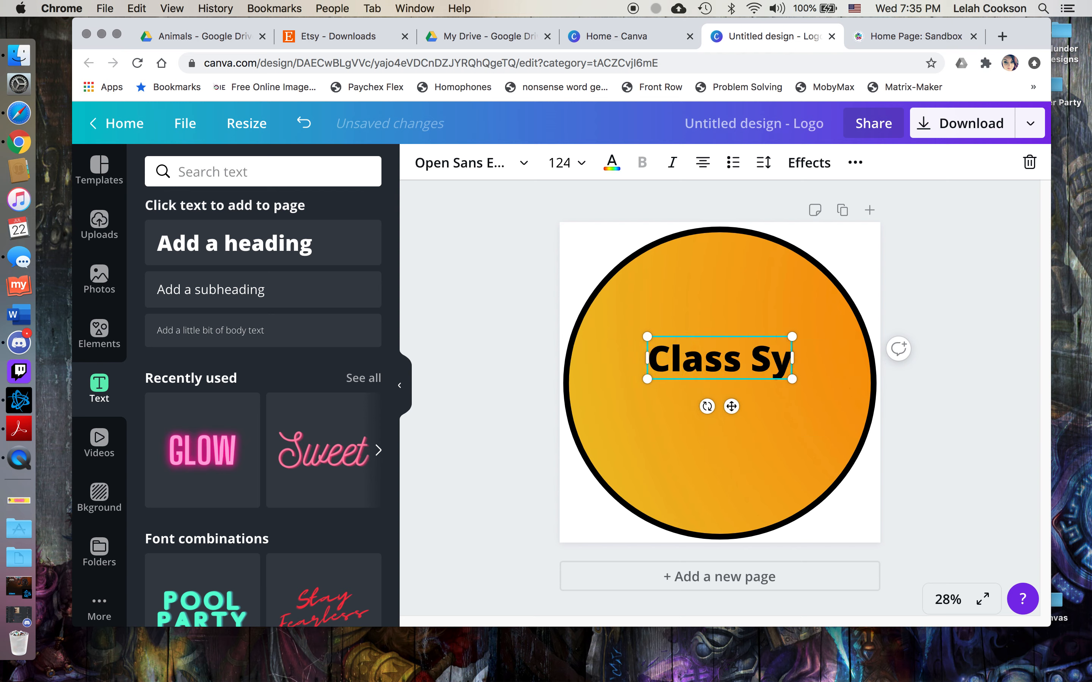
type("llabus")
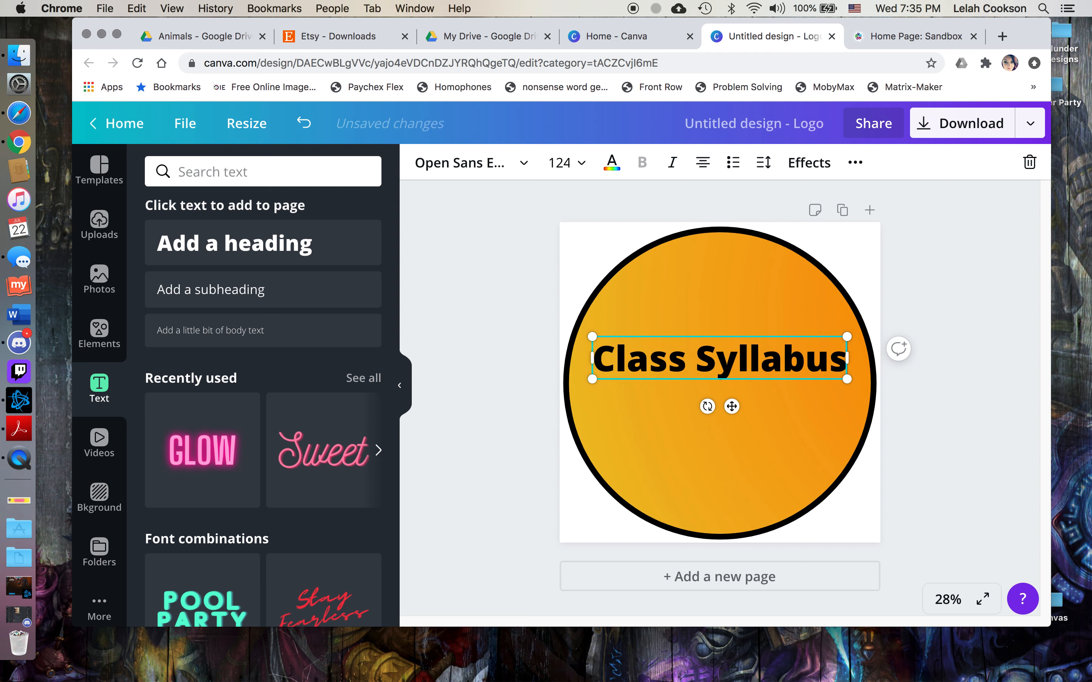
left_click(693, 354)
key("Return")
- Set the font of the whole "Class Syllabus" heading to Bukhari Script
left_click_drag(669, 359, 789, 411)
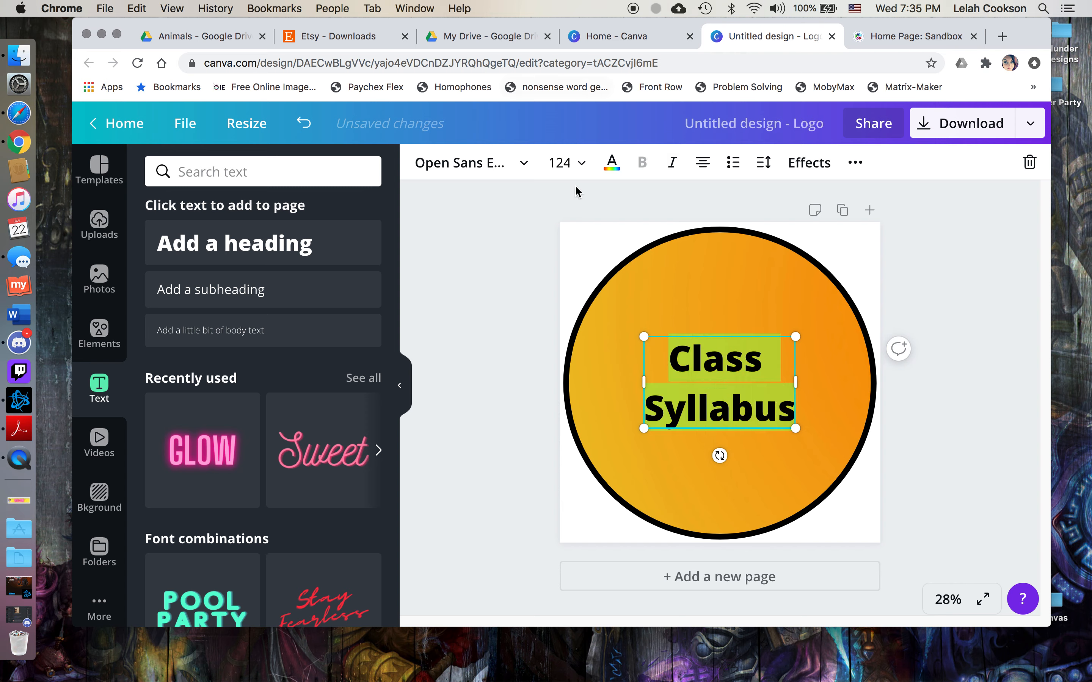
left_click(515, 156)
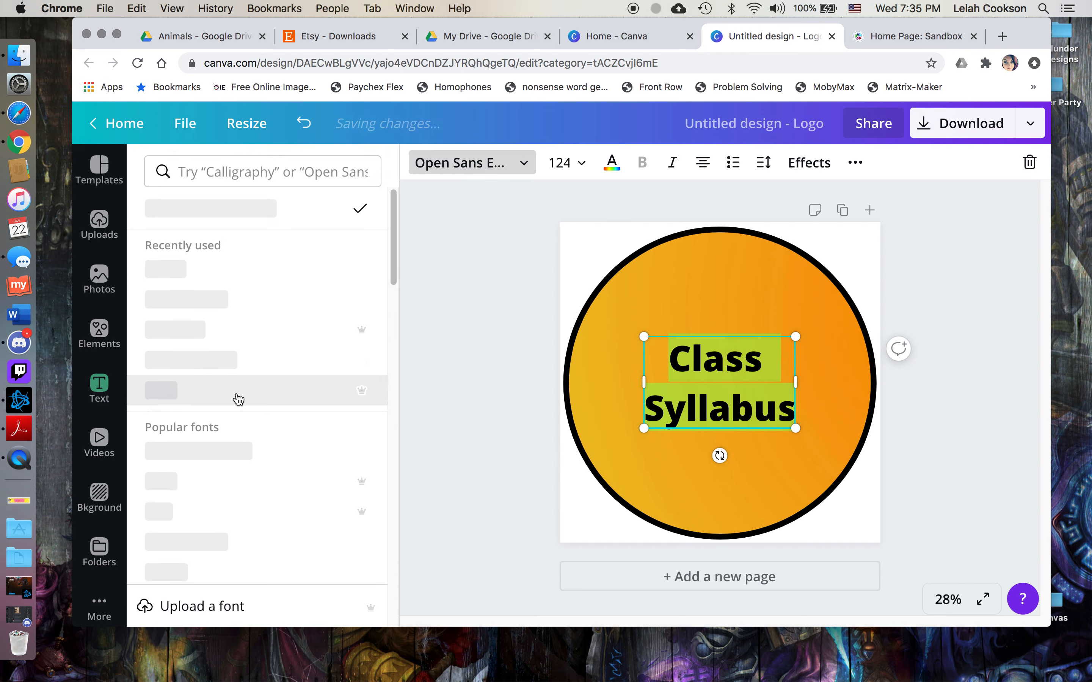
scroll(244, 393, "down", 3)
scroll(252, 384, "down", 8)
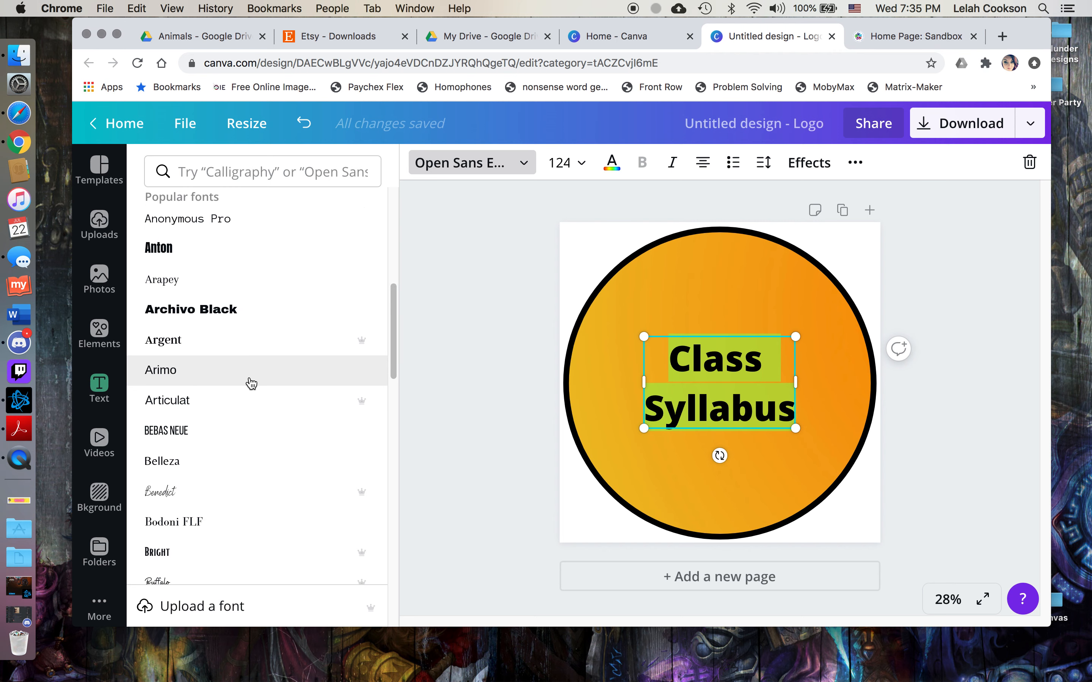
scroll(251, 383, "down", 3)
left_click(226, 388)
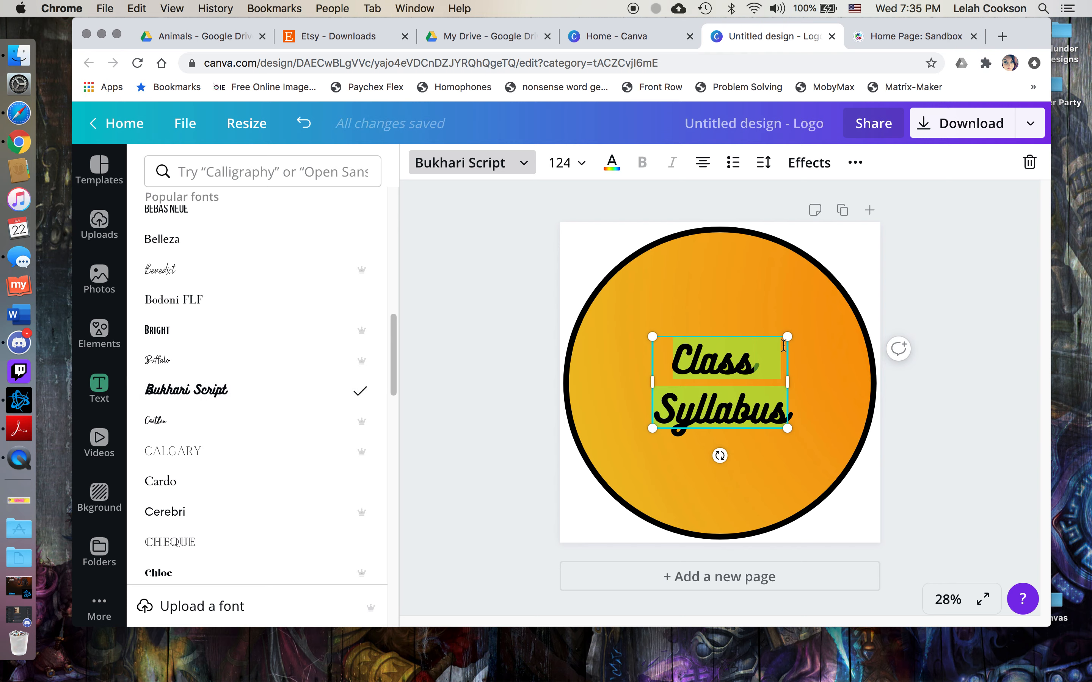
- Enlarge the "Class Syllabus" heading to a font size of about 180 and centre it in the circle
left_click_drag(787, 337, 848, 295)
left_click_drag(750, 294, 723, 317)
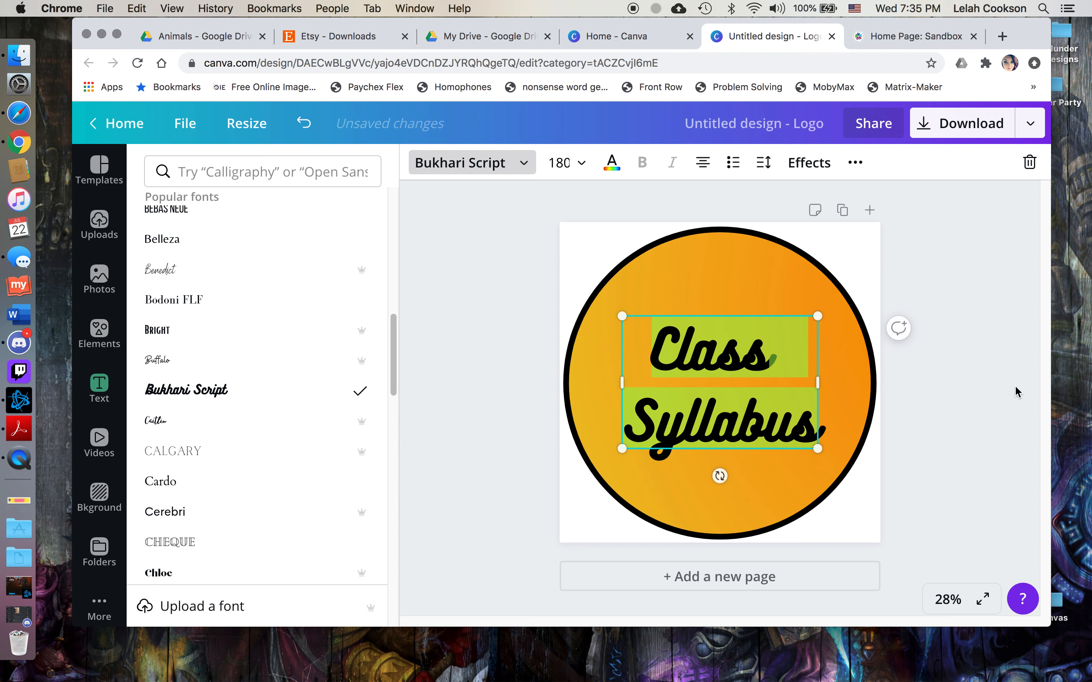
left_click(1000, 456)
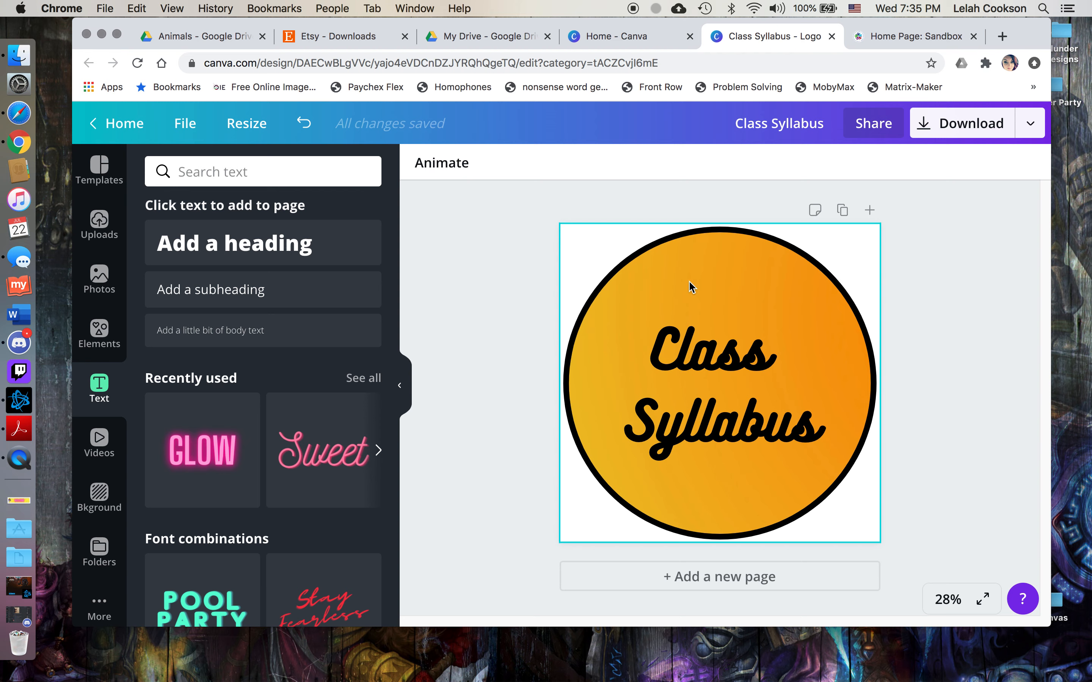
- Download the Class Syllabus design as a PNG at 1500 x 1500 px and dismiss the completion message
left_click(958, 128)
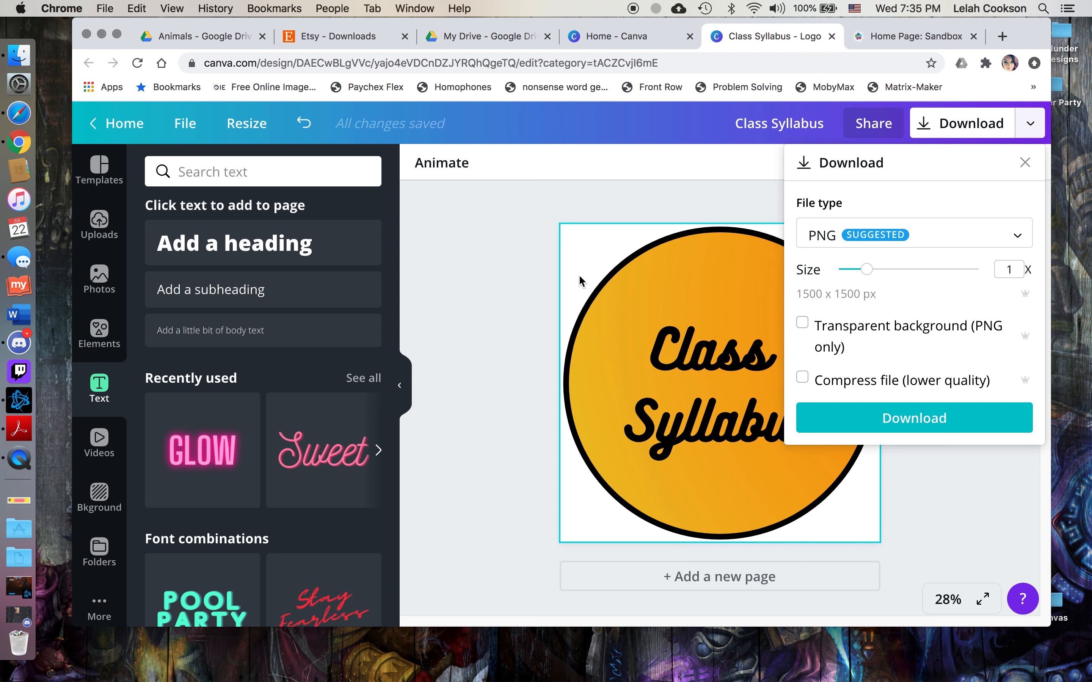
left_click(926, 420)
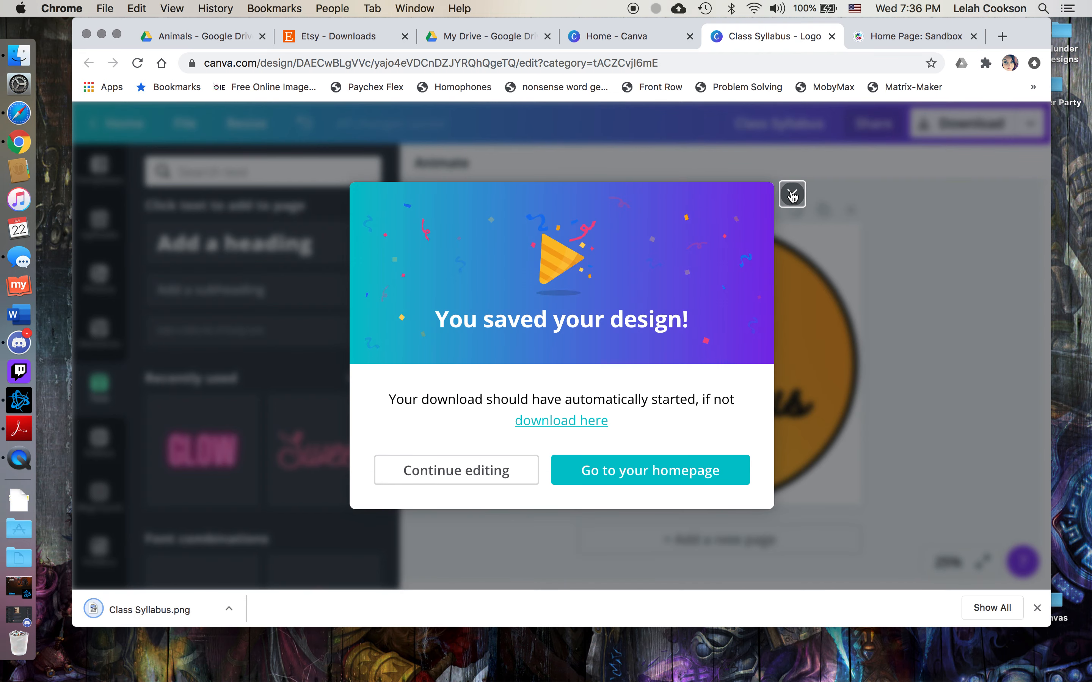
left_click(793, 195)
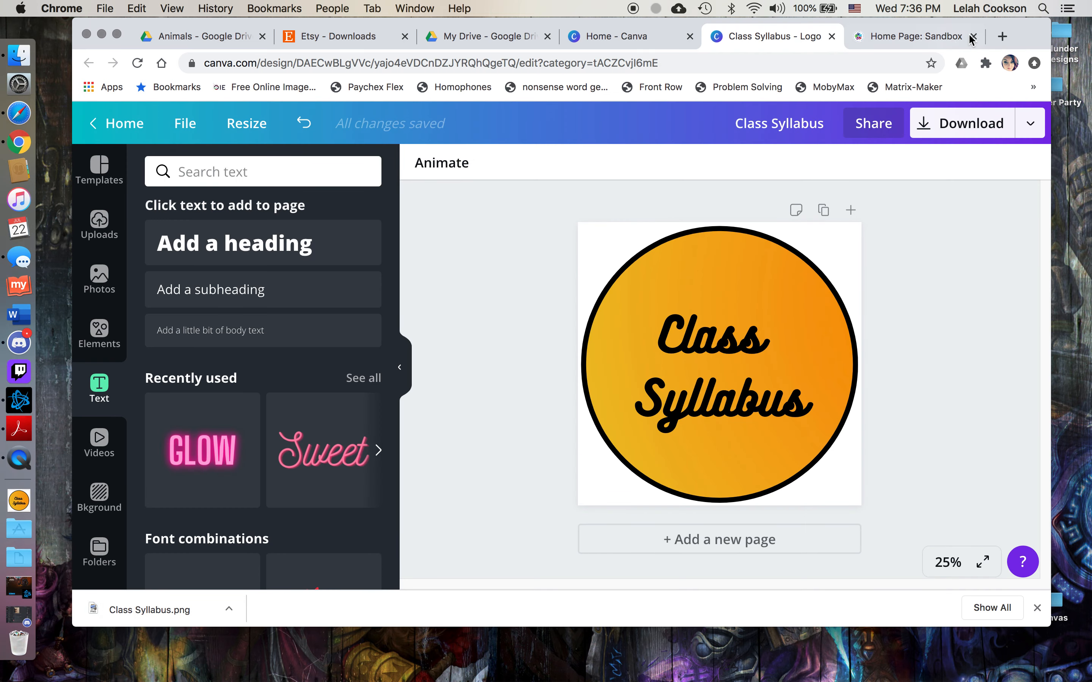
- Open remove.bg in a new browser tab and dismiss its cookie notice
left_click(1002, 36)
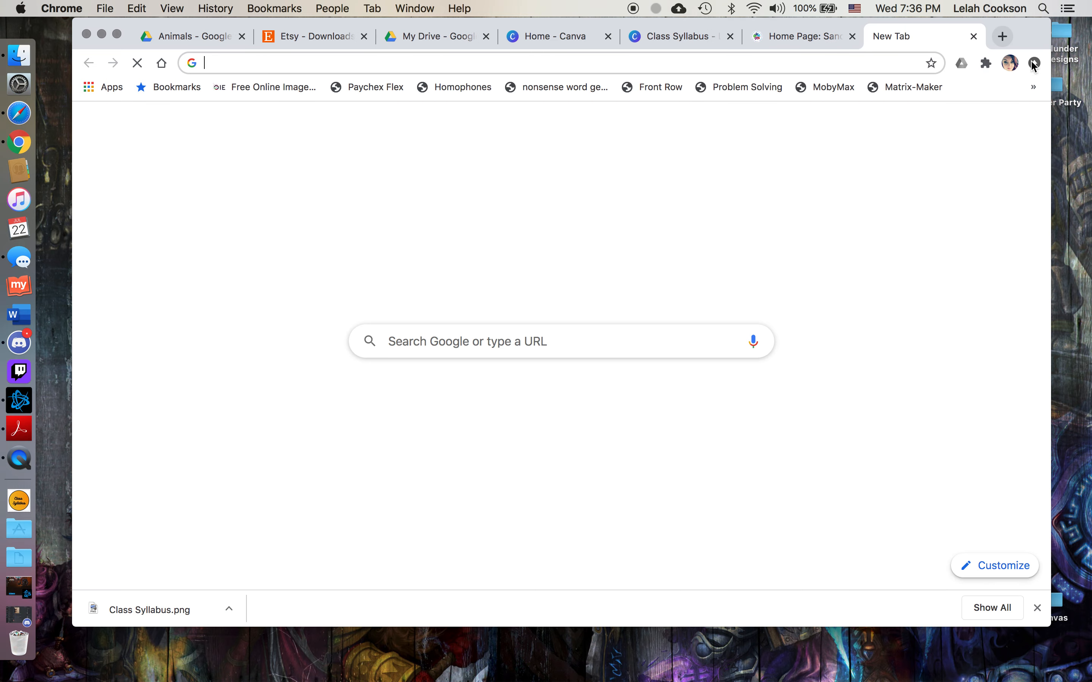
left_click(721, 58)
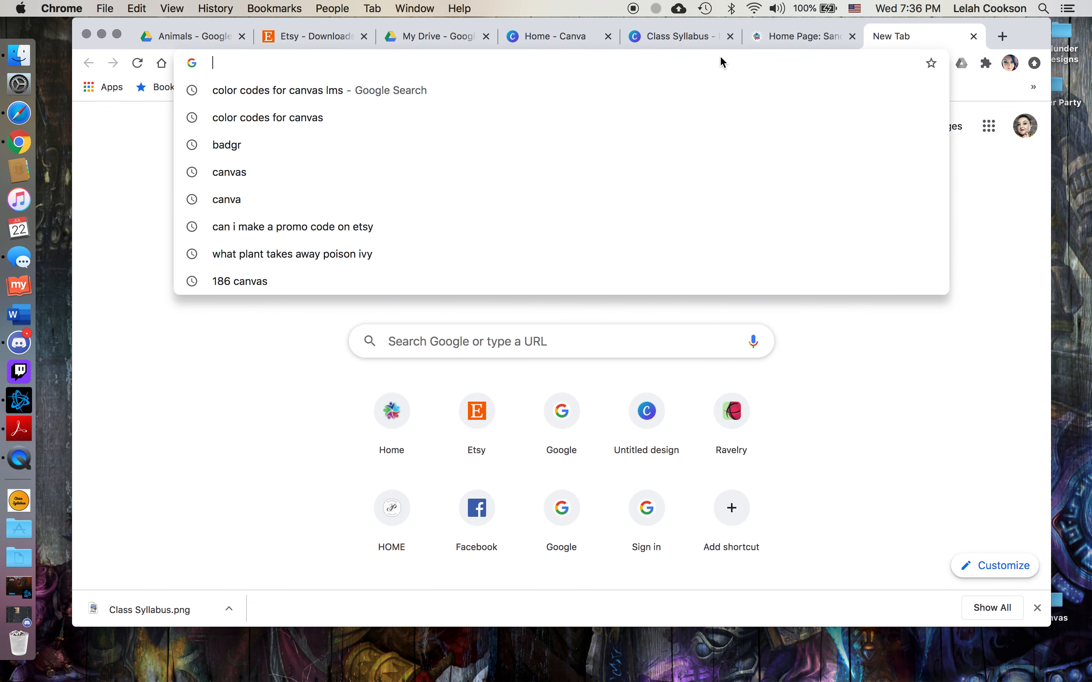
type("re")
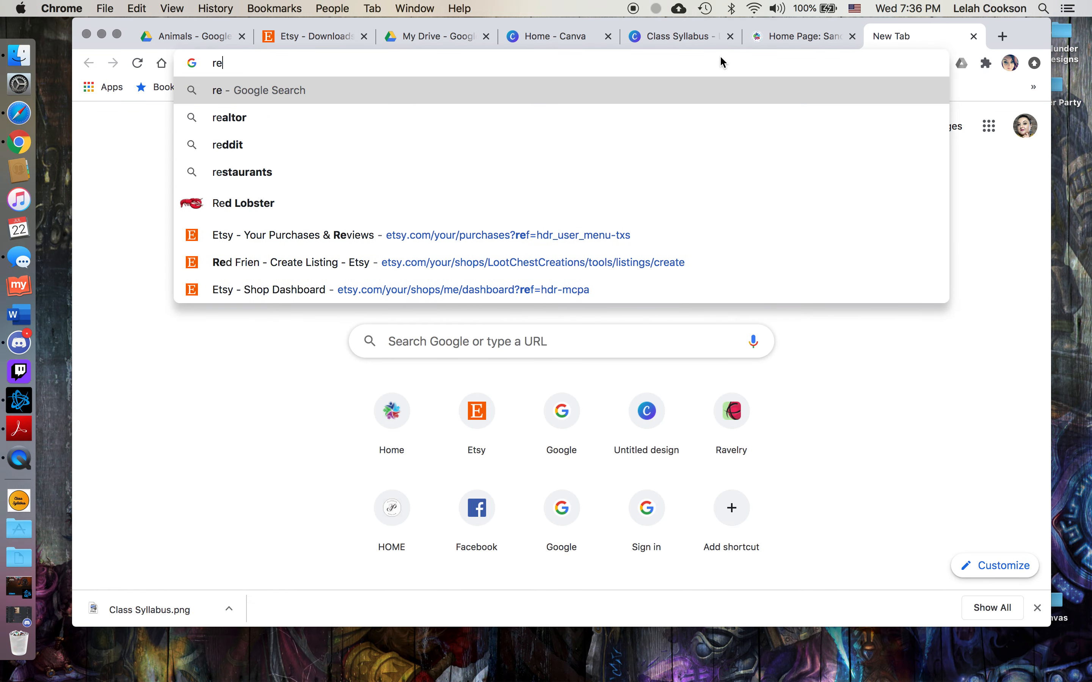
type("move.bg")
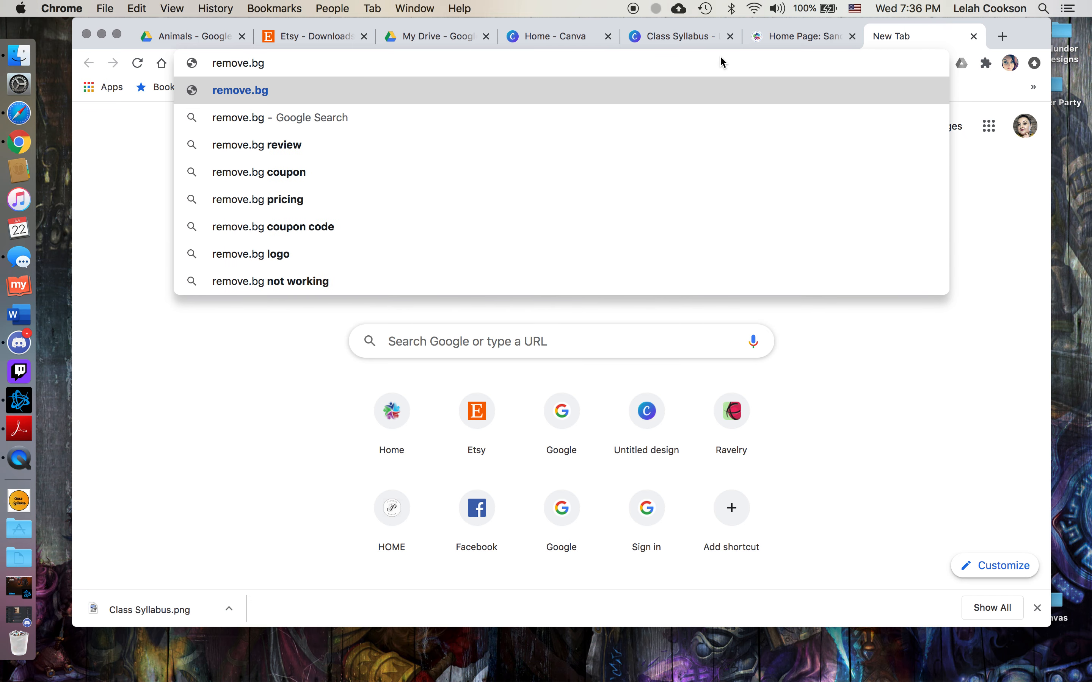
key("Return")
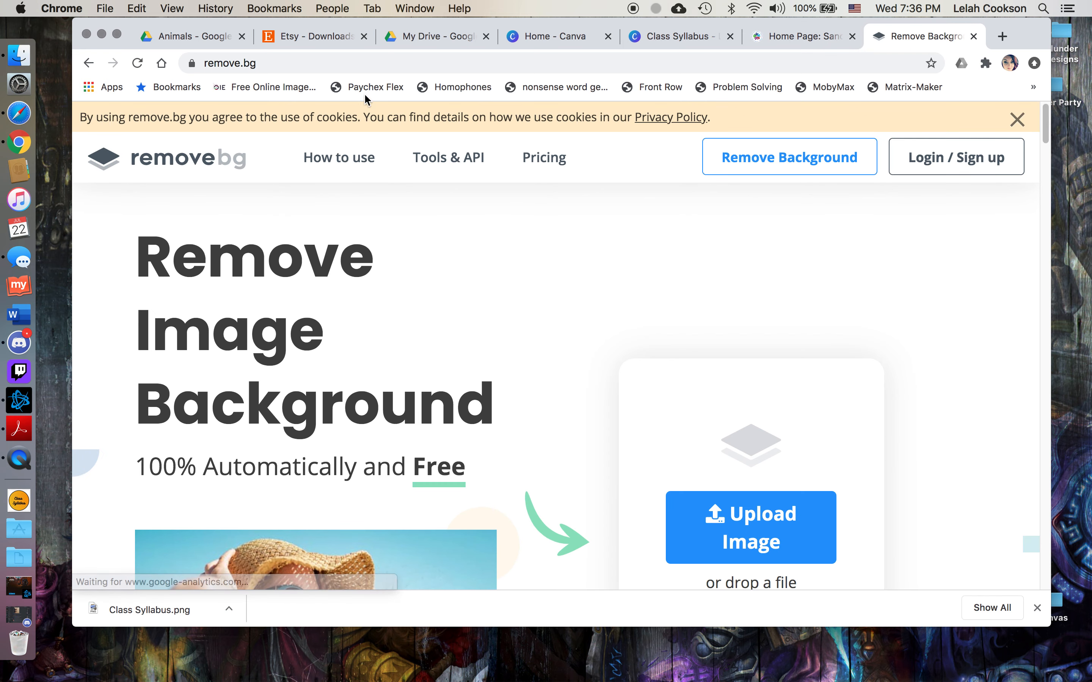
left_click(1017, 119)
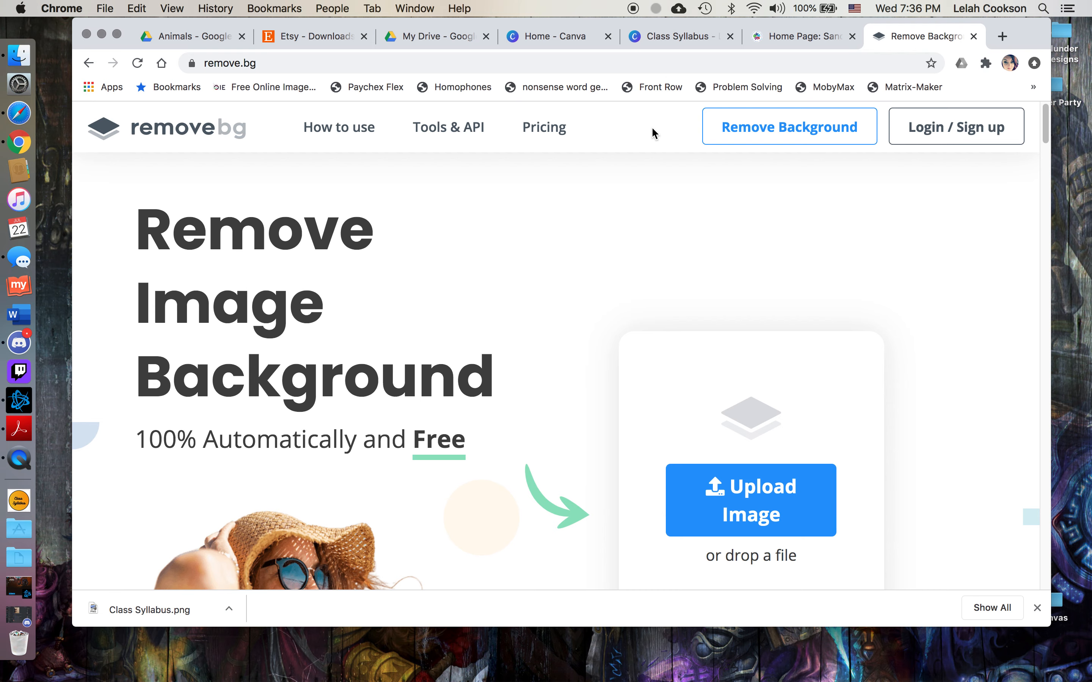
- Remove the background of the downloaded Class Syllabus.png, download the 500 × 500 preview image and show the recent downloads
left_click(19, 500)
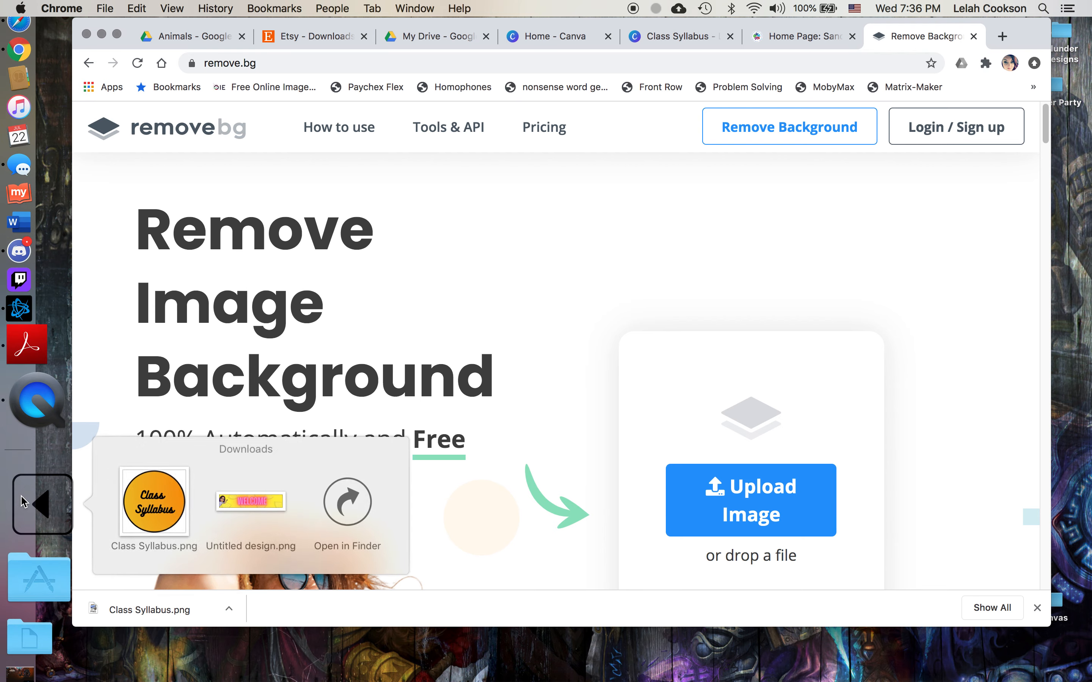
left_click_drag(156, 493, 597, 448)
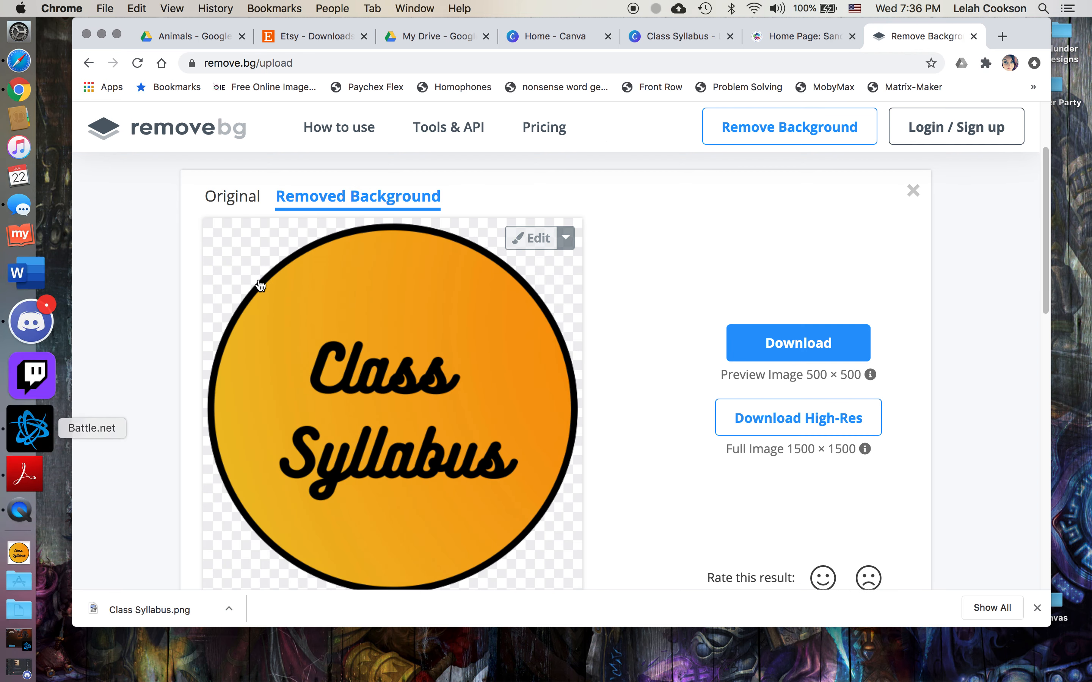
left_click(782, 358)
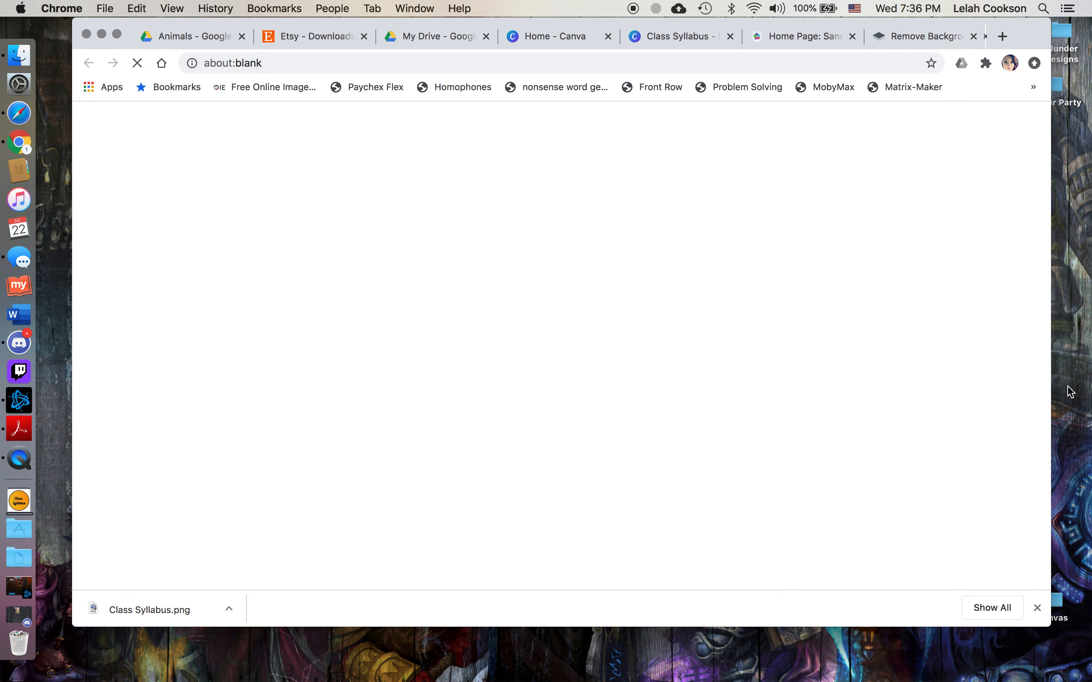
left_click(20, 500)
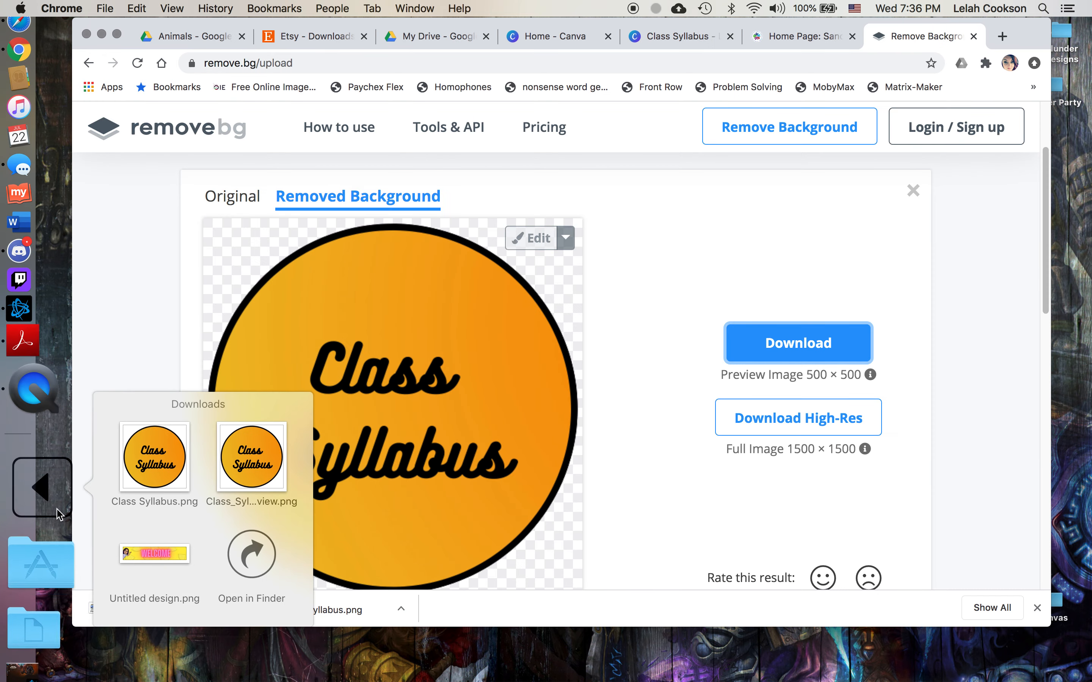
- Check the downloaded images in the Finder Downloads folder, close that window and return to Chrome
left_click(247, 556)
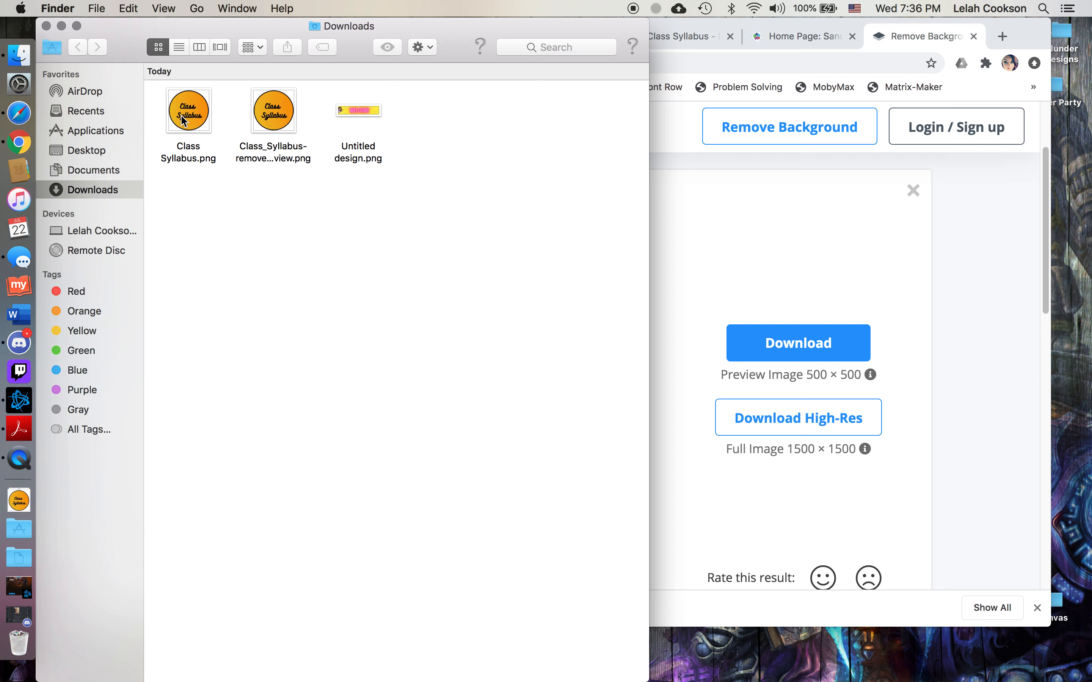
left_click(46, 26)
left_click(710, 194)
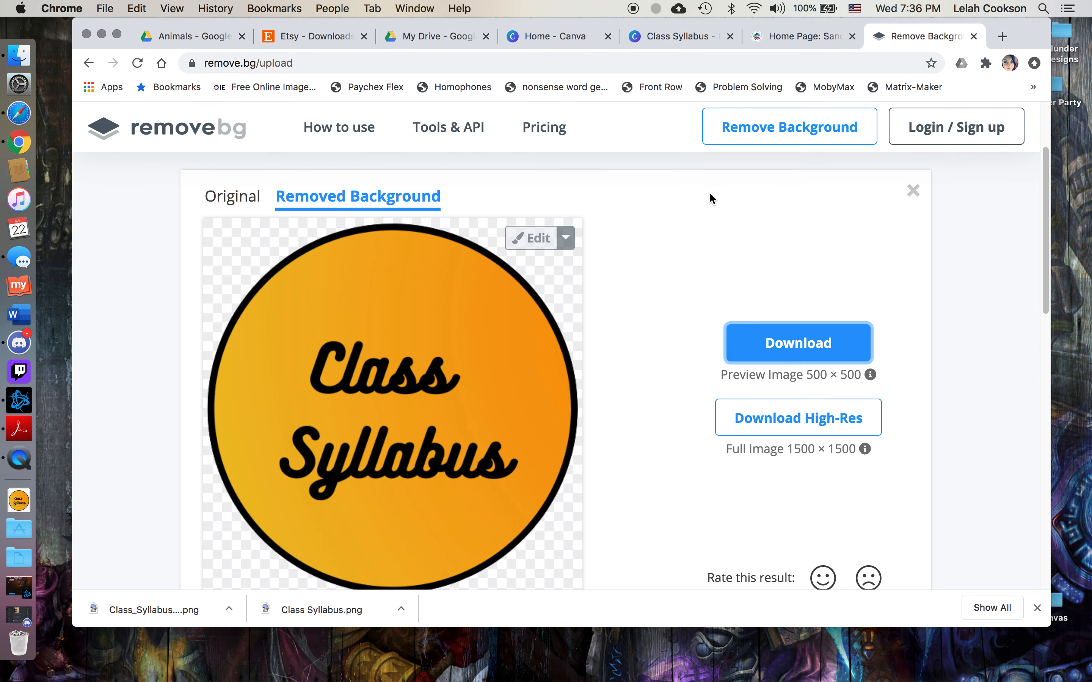
- Switch to the Canvas Home Page and open it for editing
left_click(797, 33)
scroll(604, 389, "down", 1)
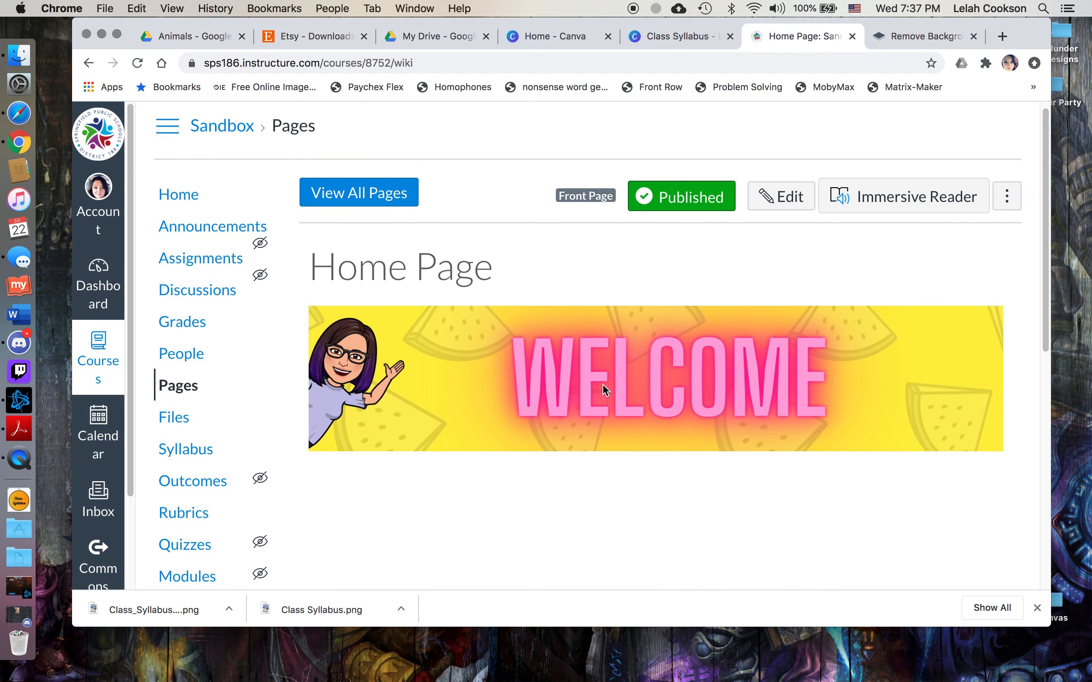
left_click(192, 399)
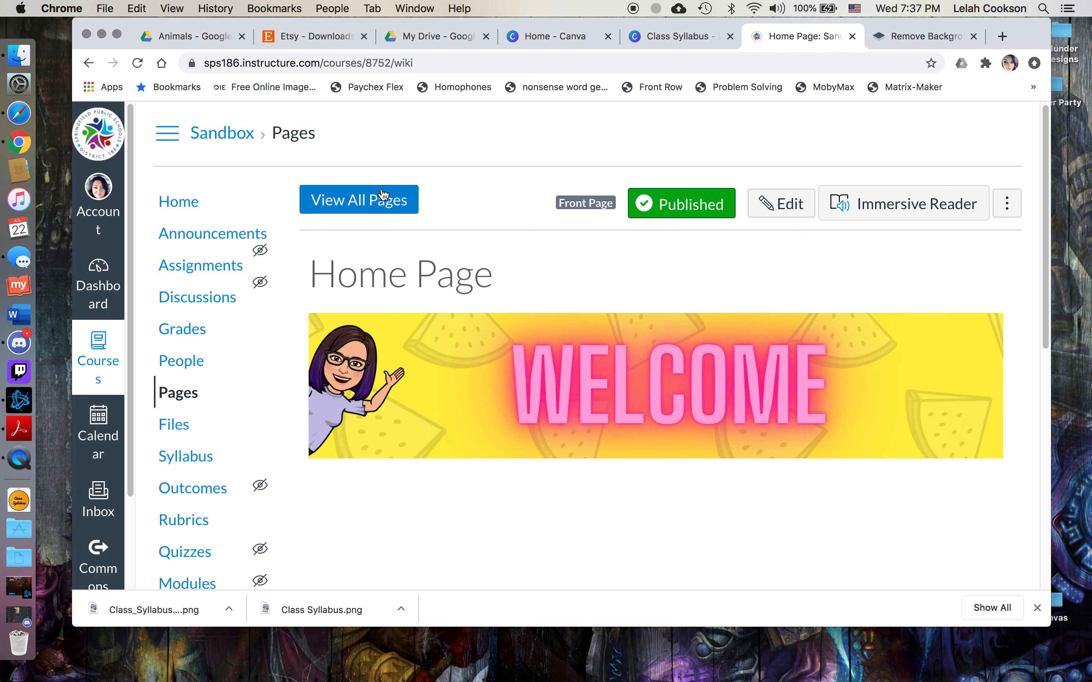
left_click(779, 206)
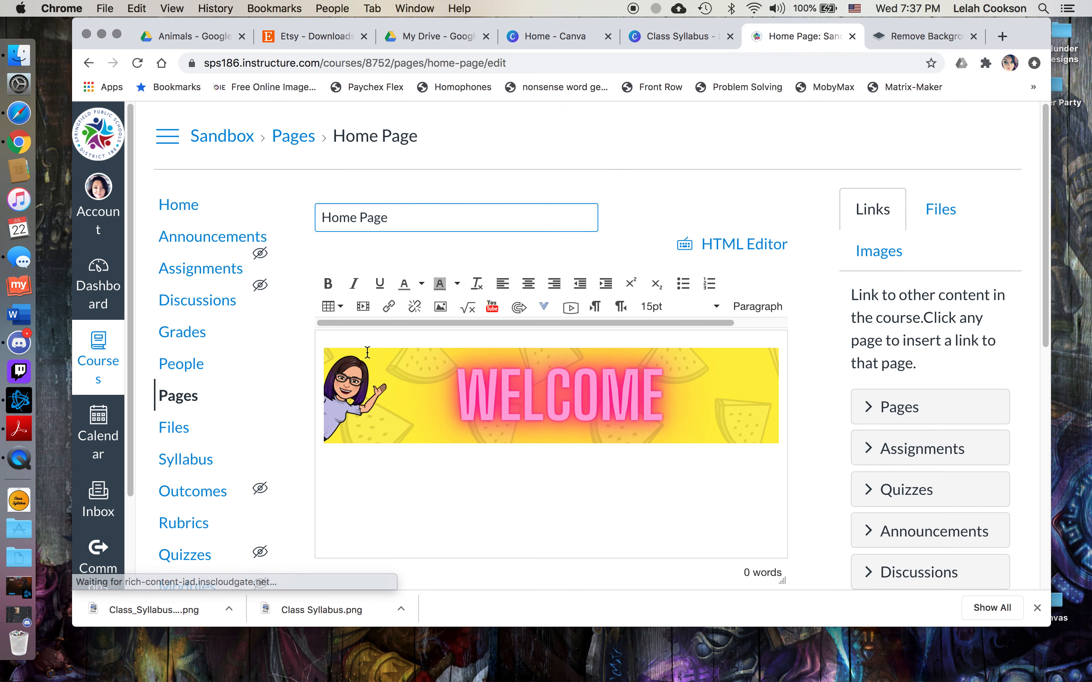
- Start a new image upload for the page and choose the background-removed Class_Syllabus preview PNG from Downloads
scroll(466, 522, "down", 2)
scroll(465, 522, "down", 4)
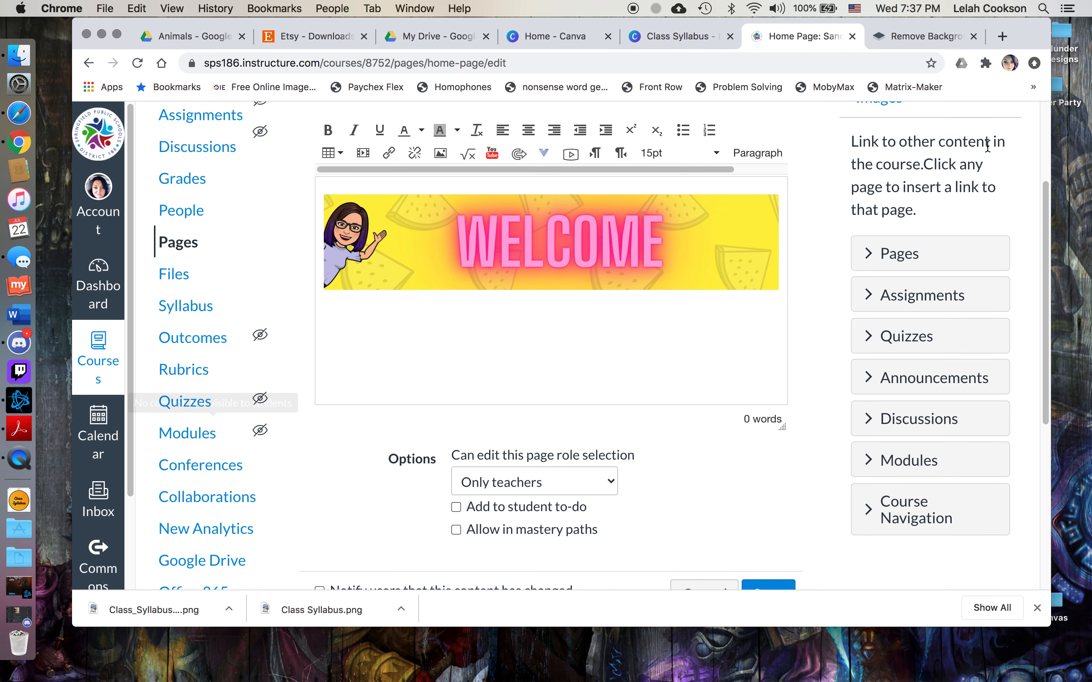
scroll(887, 324, "up", 4)
left_click(893, 217)
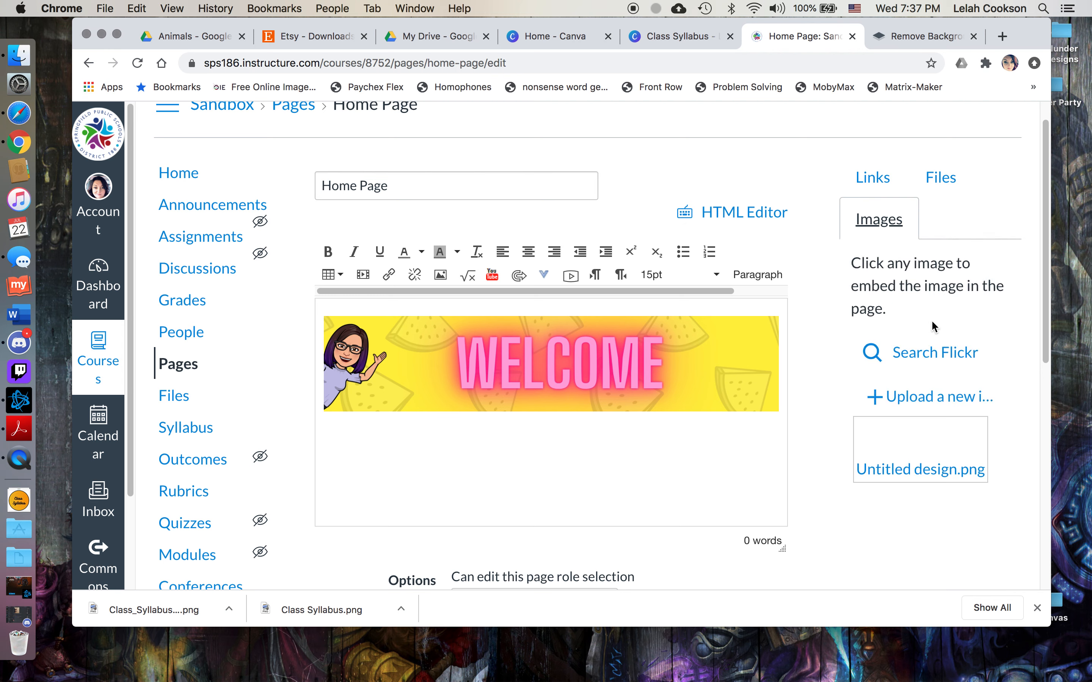
left_click(903, 397)
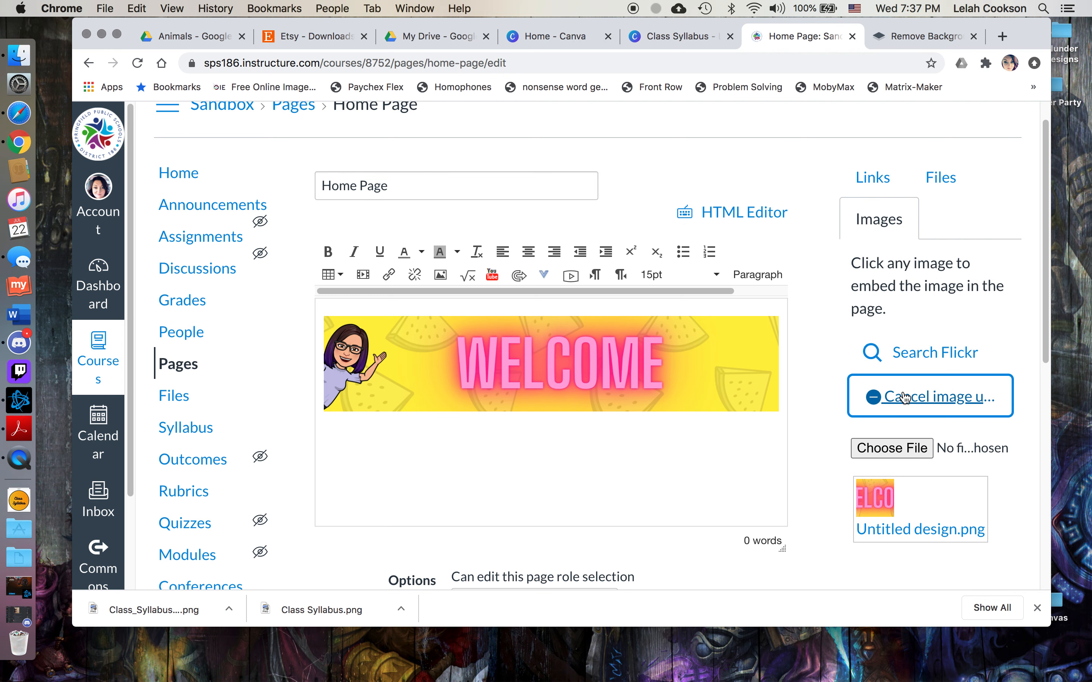
left_click(904, 444)
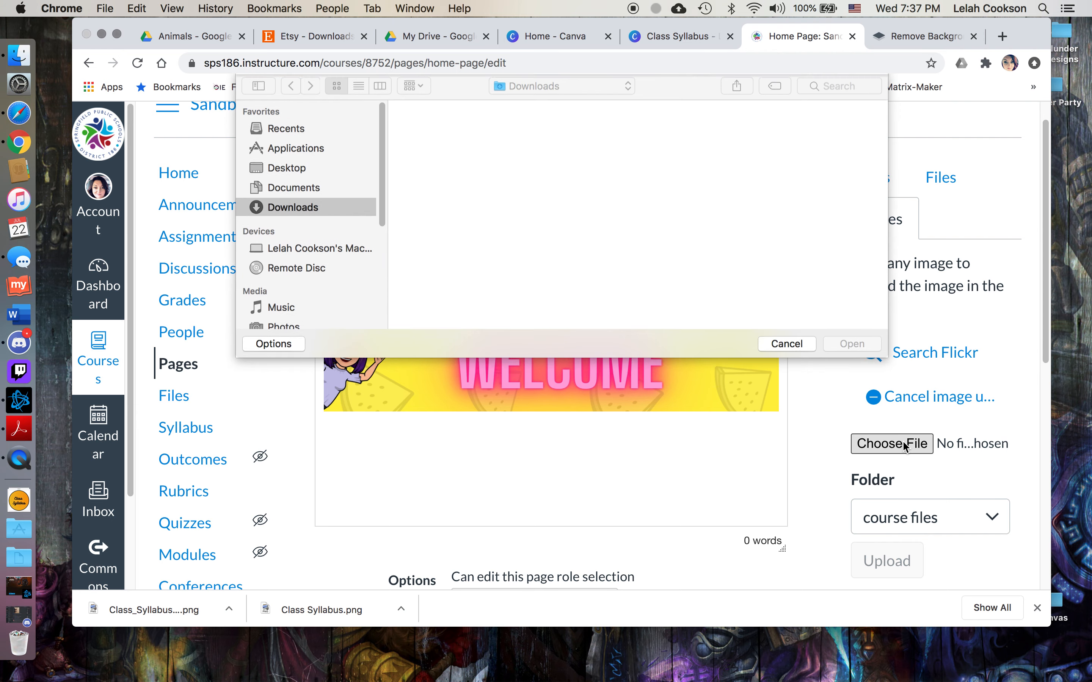
left_click(515, 134)
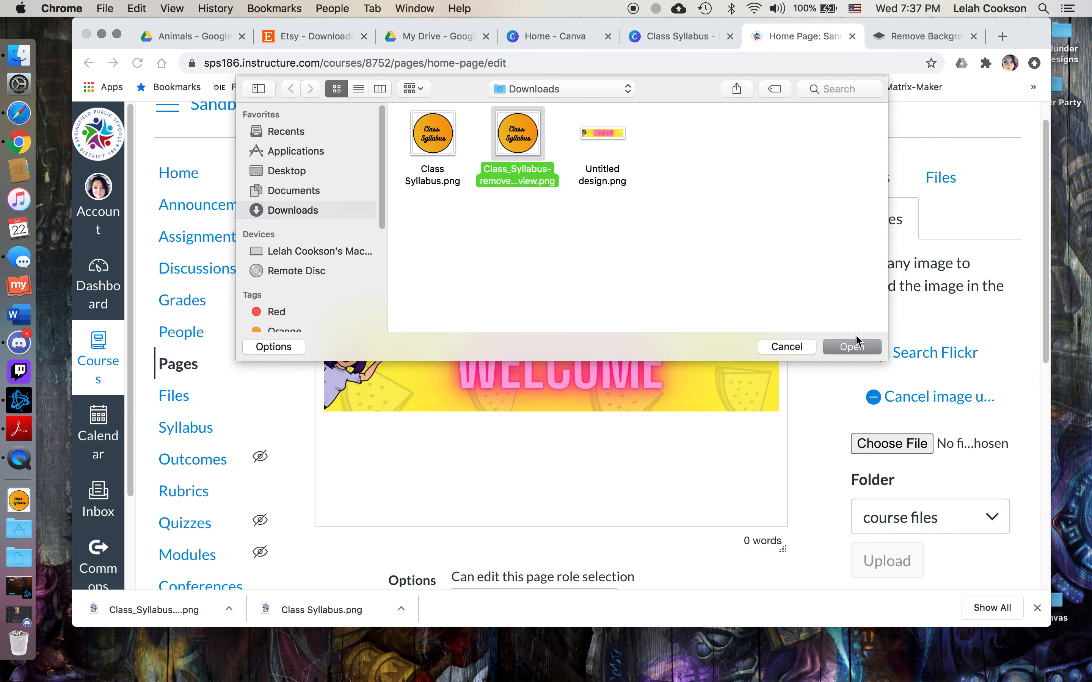
left_click(852, 346)
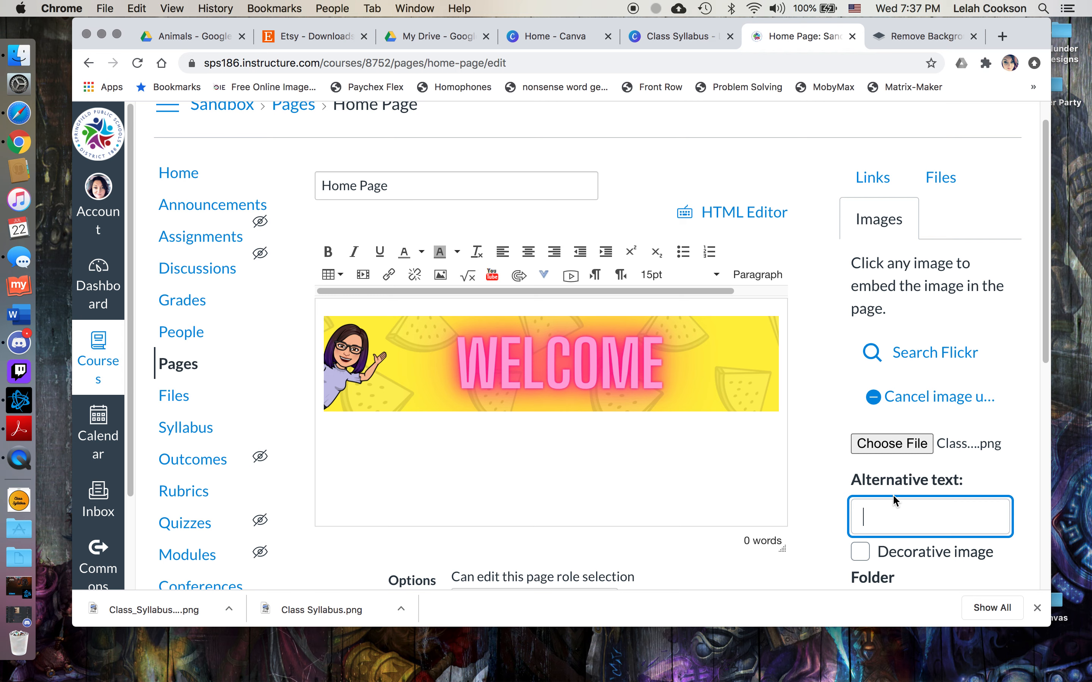
- Set the image's alternative text to "Class Syllabus Link" and upload it into the page
type("Class")
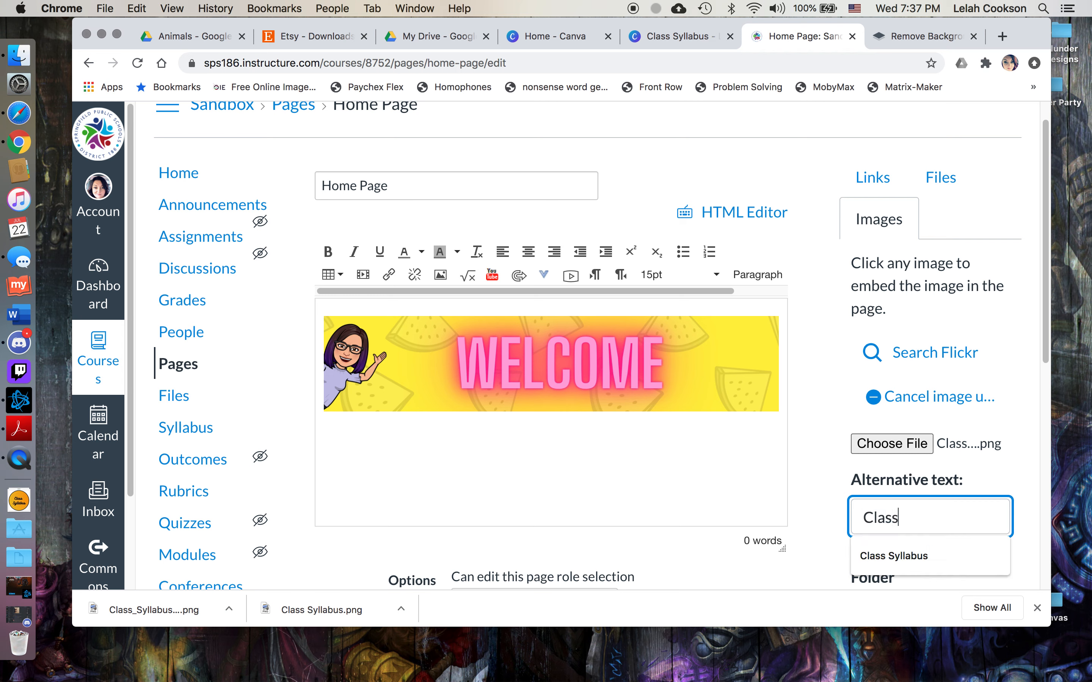
type(" Syllabus Lin")
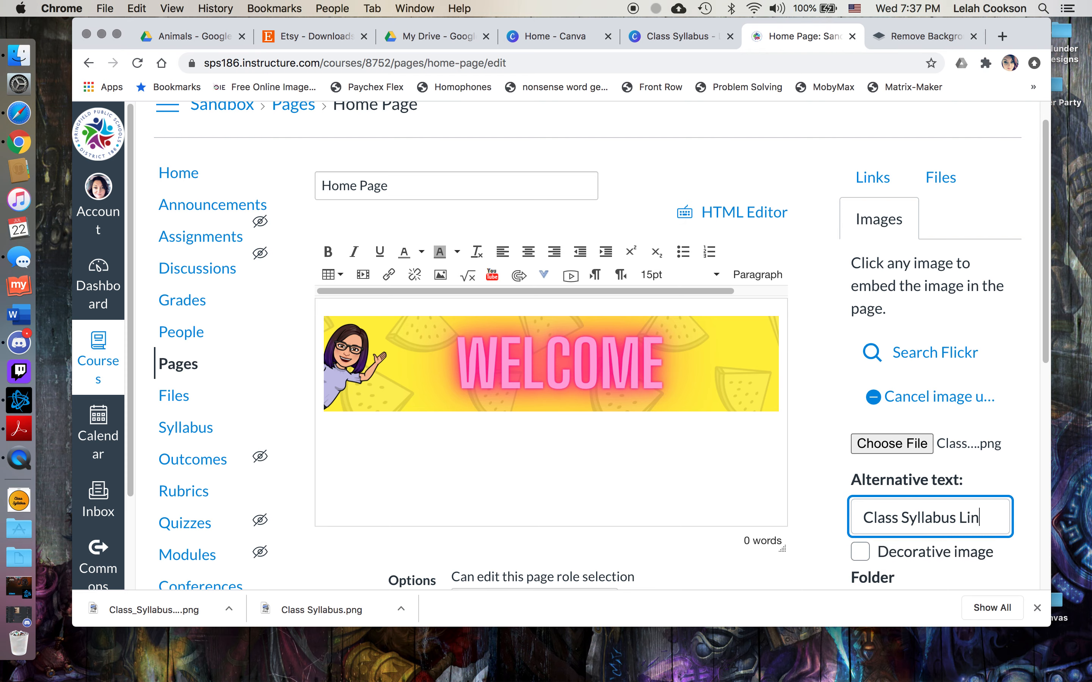
scroll(934, 495, "down", 3)
left_click(884, 513)
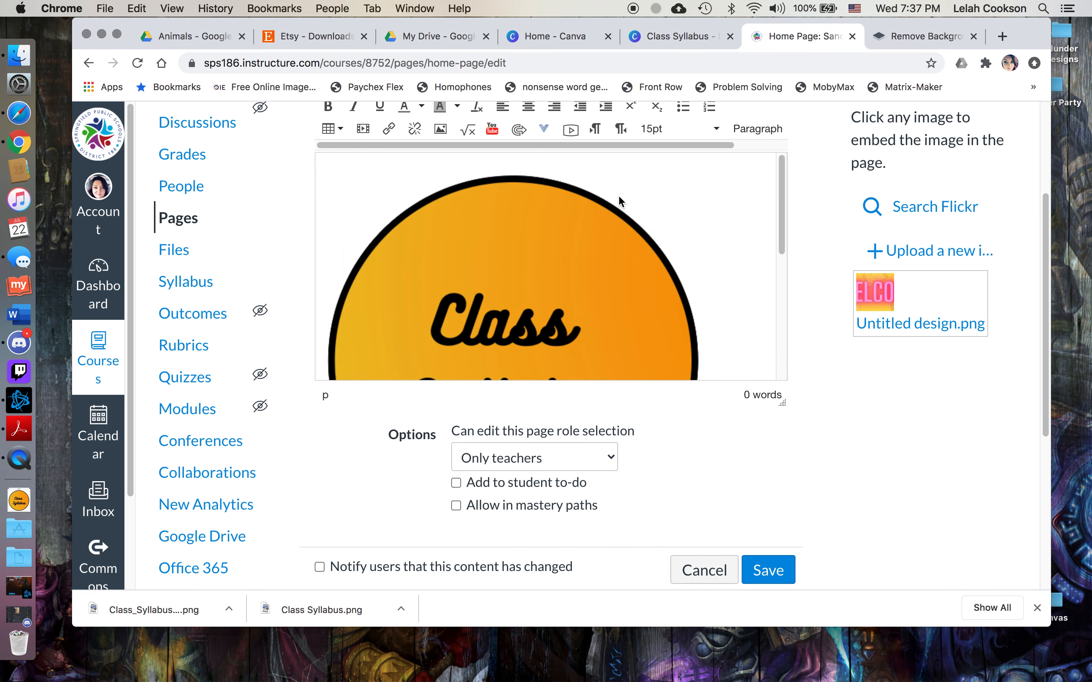
- Move the Class Syllabus image below the Welcome banner and put it on its own line
scroll(617, 194, "up", 4)
scroll(760, 433, "down", 3)
scroll(762, 426, "down", 5)
scroll(783, 365, "up", 6)
scroll(783, 366, "down", 3)
left_click_drag(783, 366, 783, 268)
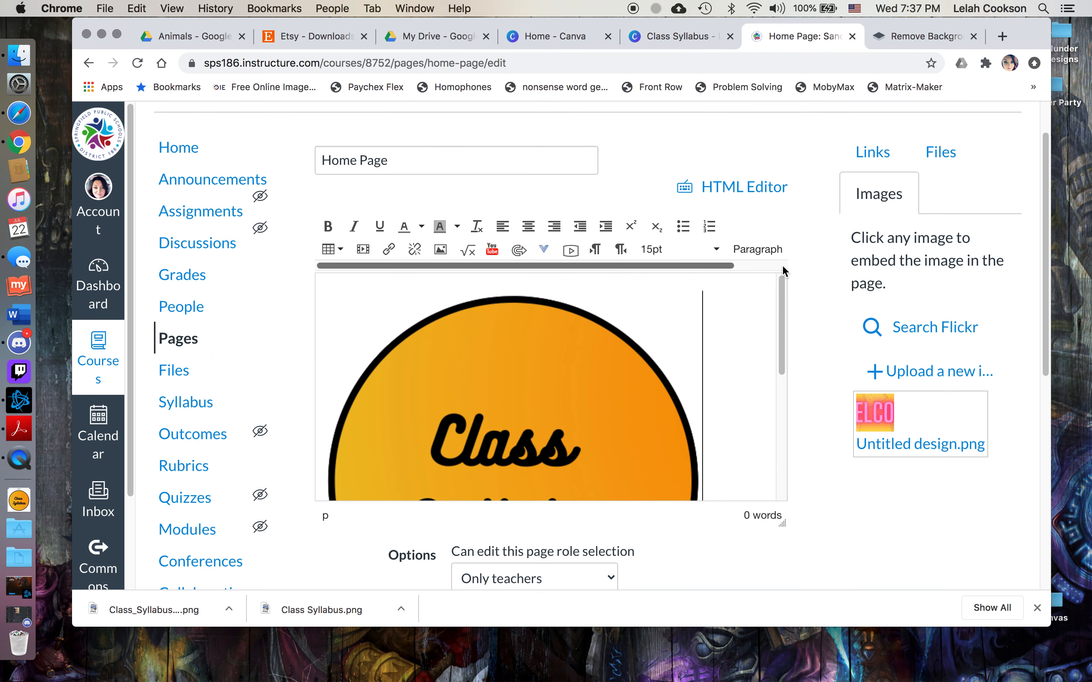
left_click(572, 367)
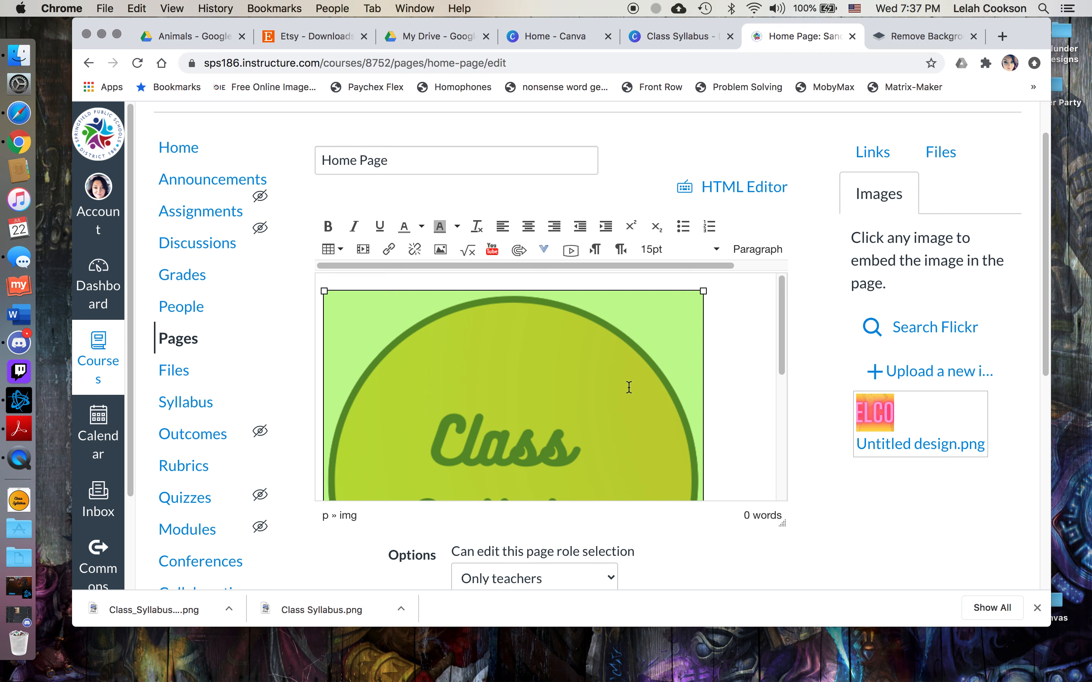
scroll(621, 481, "down", 2)
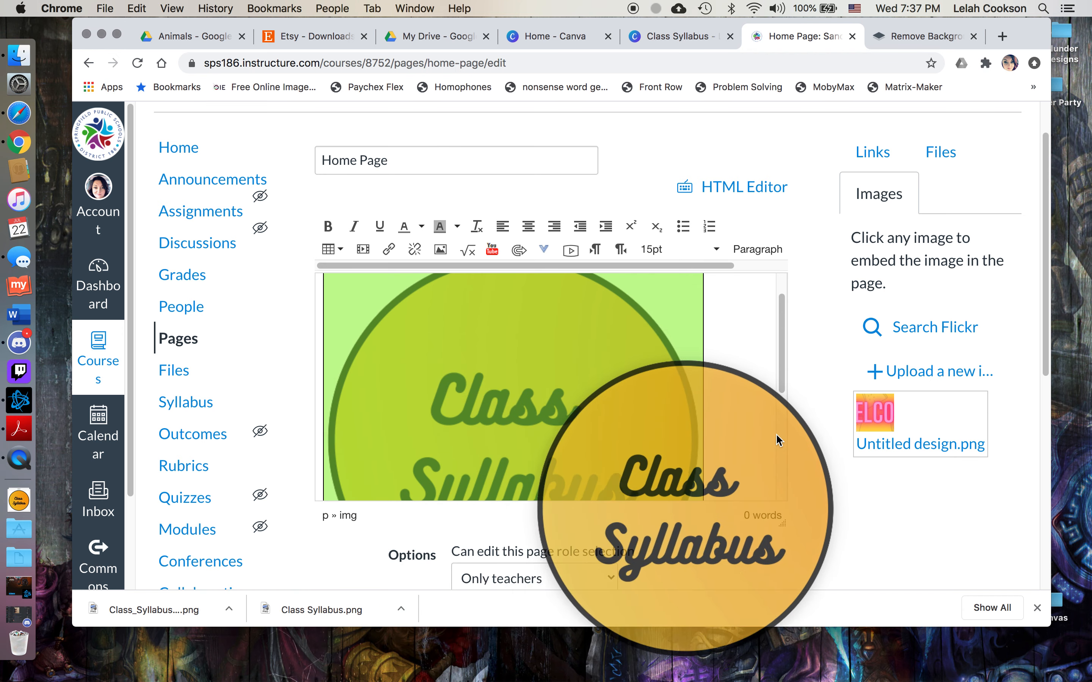
scroll(779, 433, "down", 2)
left_click_drag(777, 544, 761, 311)
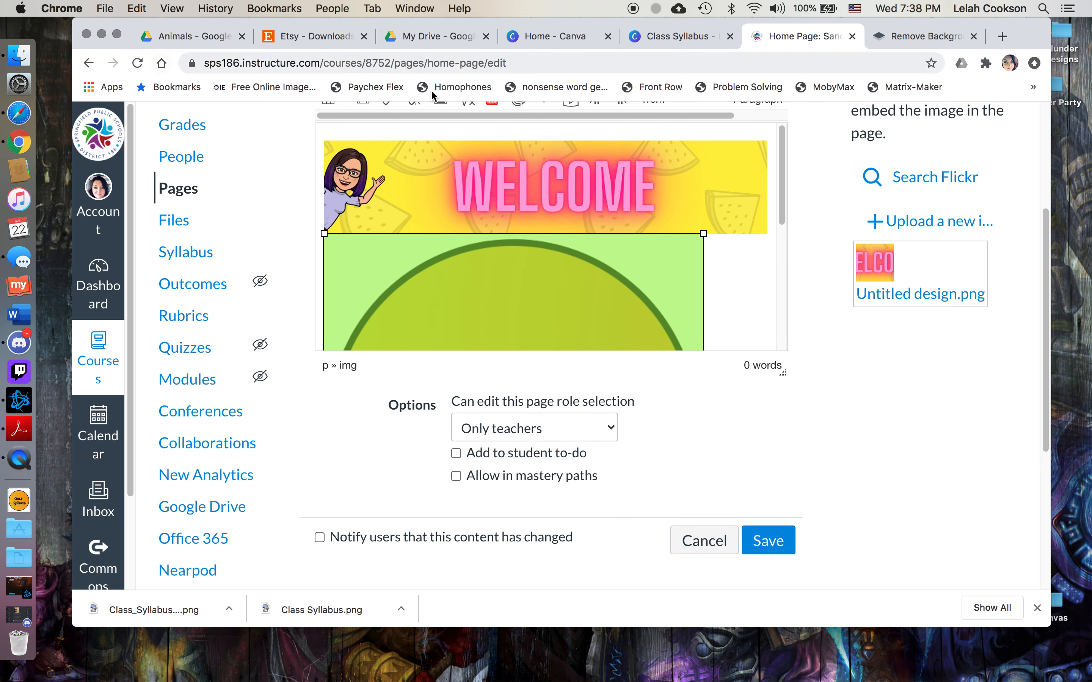
left_click(769, 194)
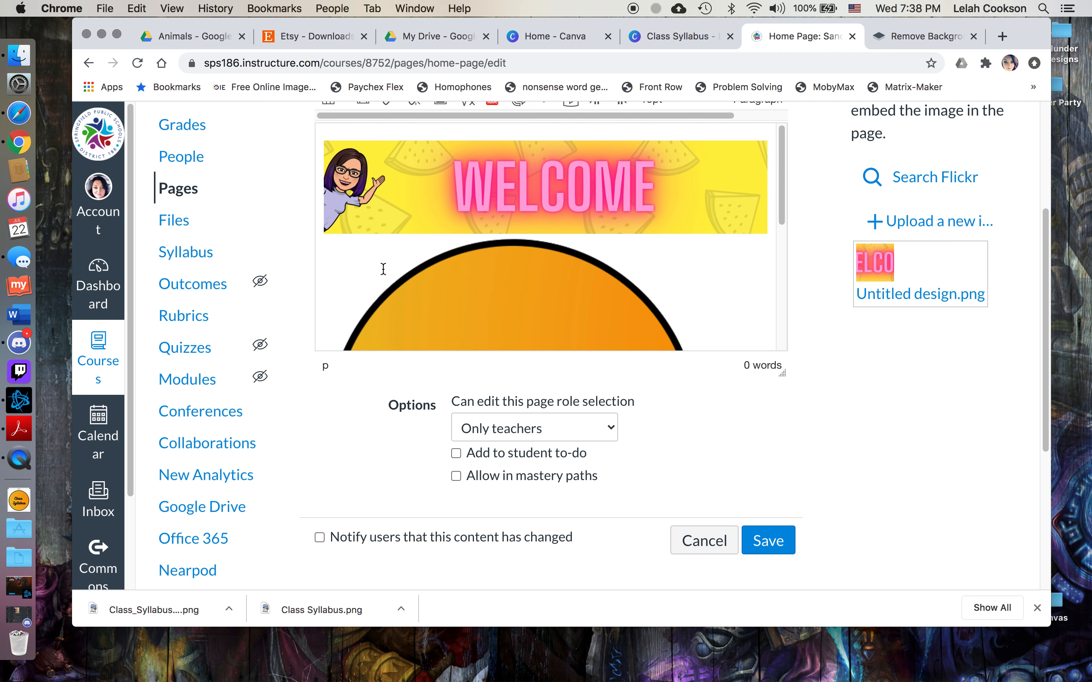
key("Return")
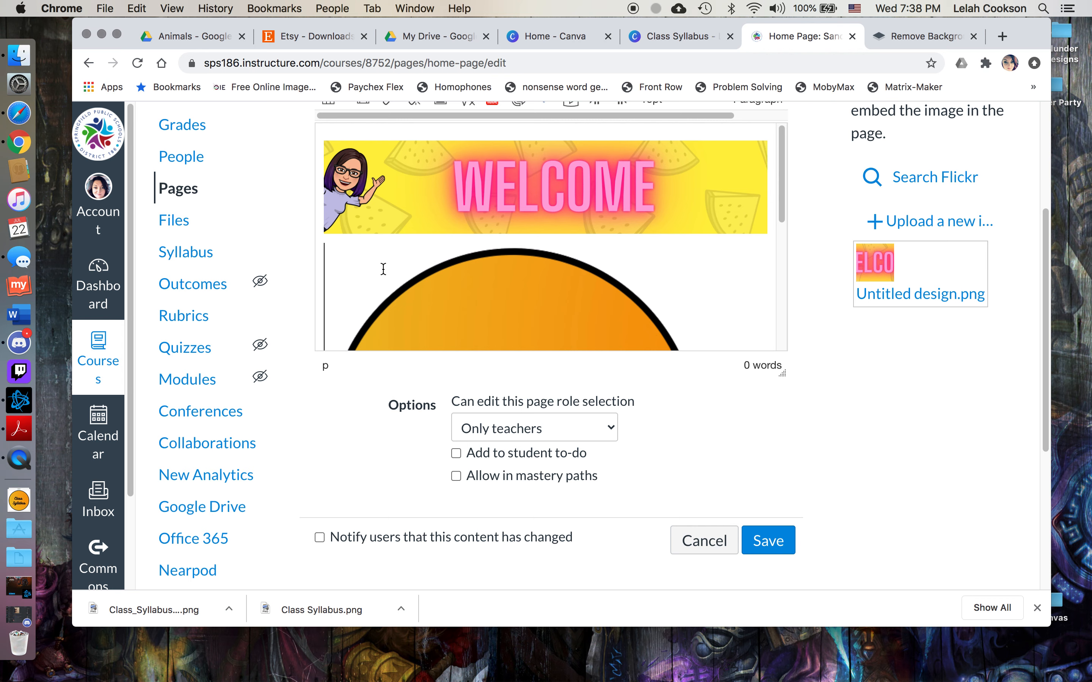
- Shrink the Class Syllabus image proportionally to about 206 × 206 px
scroll(519, 273, "down", 2)
scroll(519, 273, "down", 4)
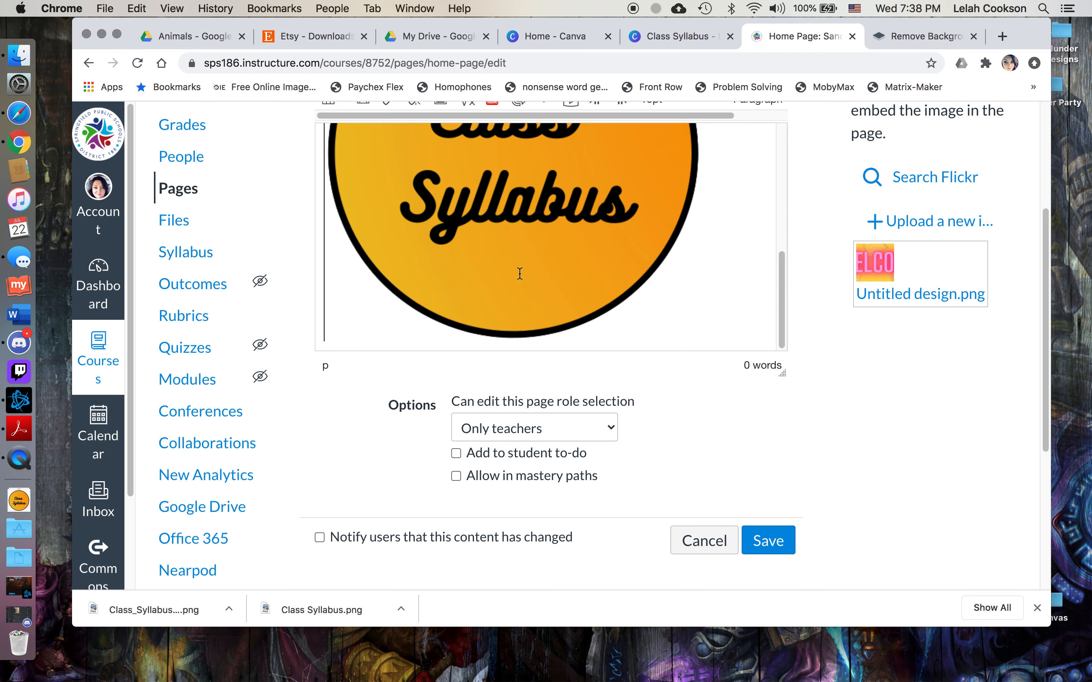
scroll(538, 254, "up", 5)
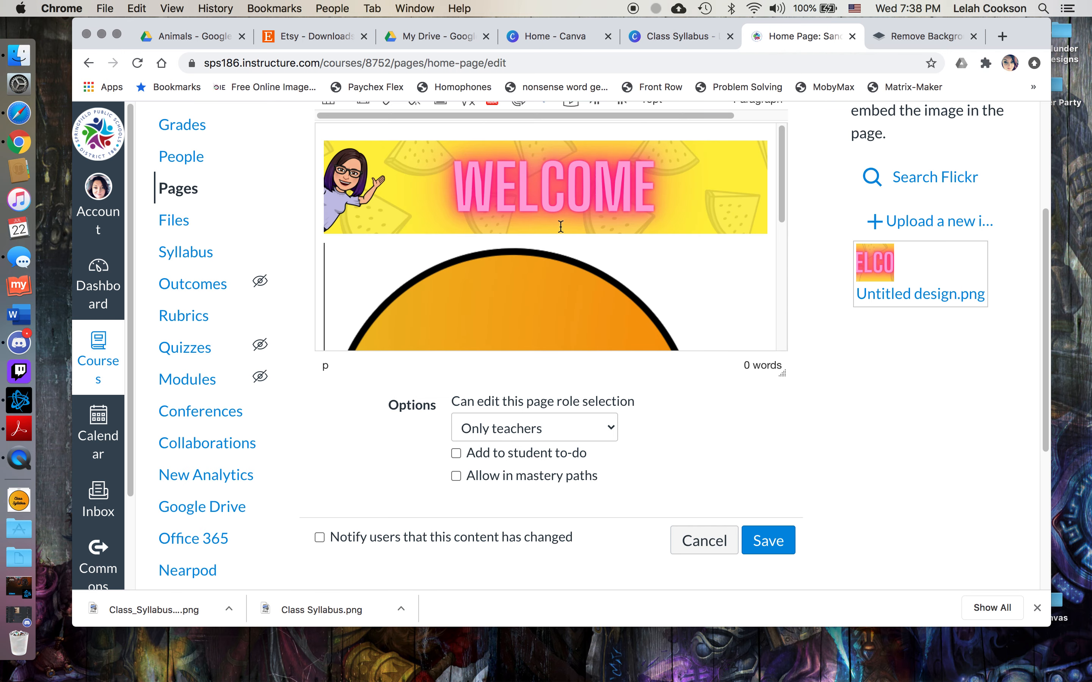
left_click(513, 256)
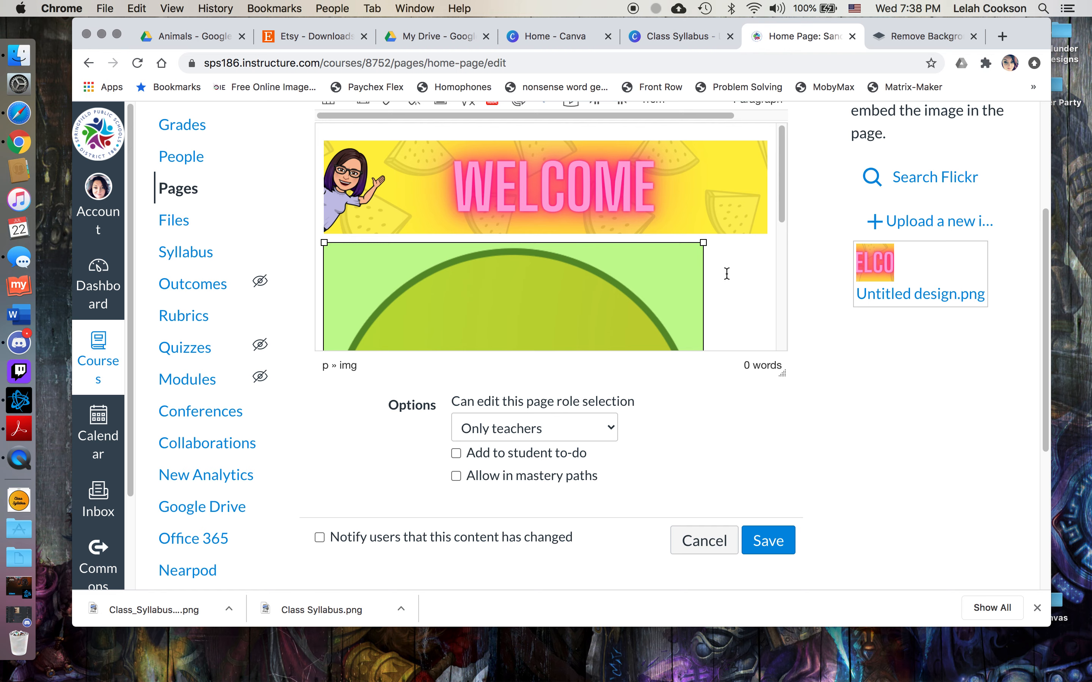
left_click_drag(703, 242, 511, 271)
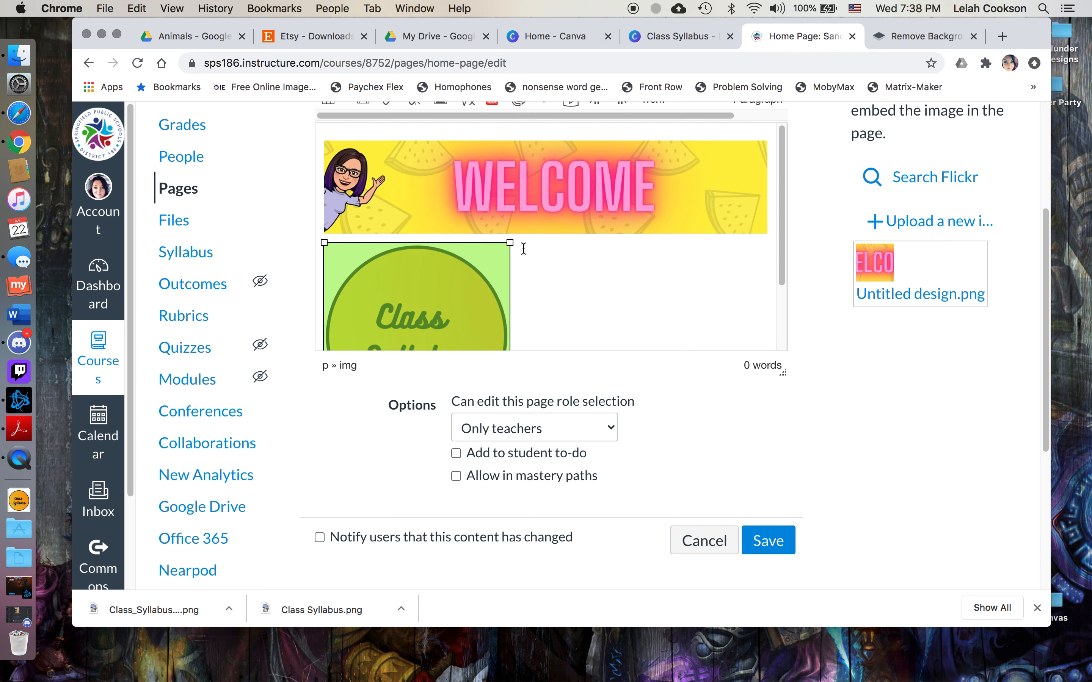
left_click_drag(510, 242, 479, 251)
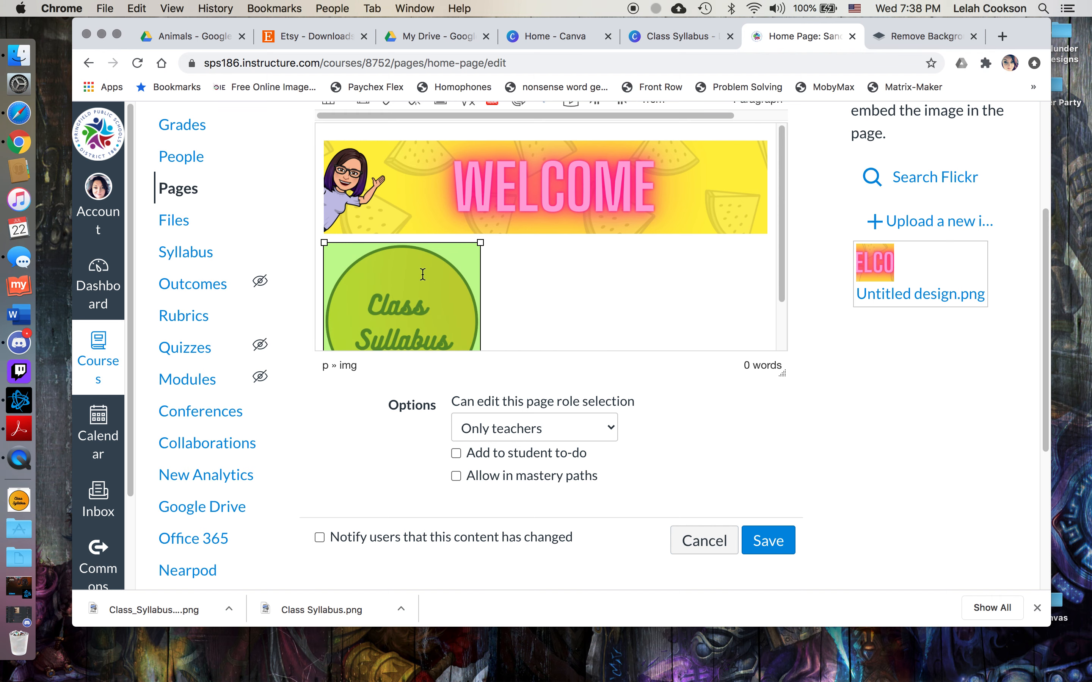
- Examine the Class Syllabus image's width and height in the page's HTML, then return to the rich content view
scroll(416, 282, "up", 5)
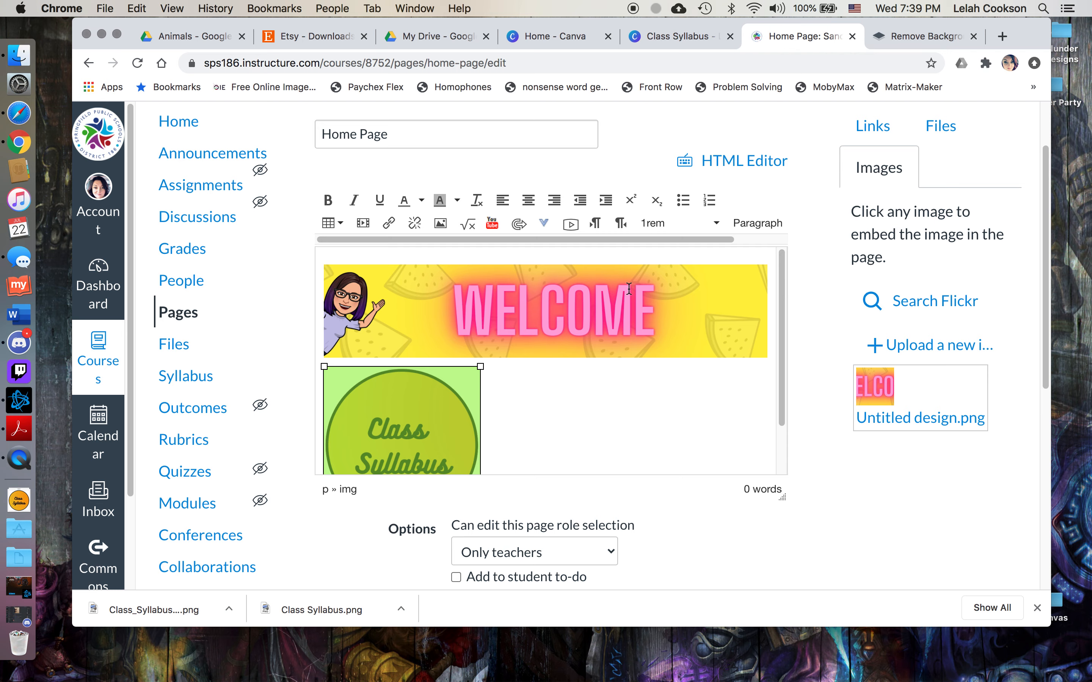
left_click(748, 163)
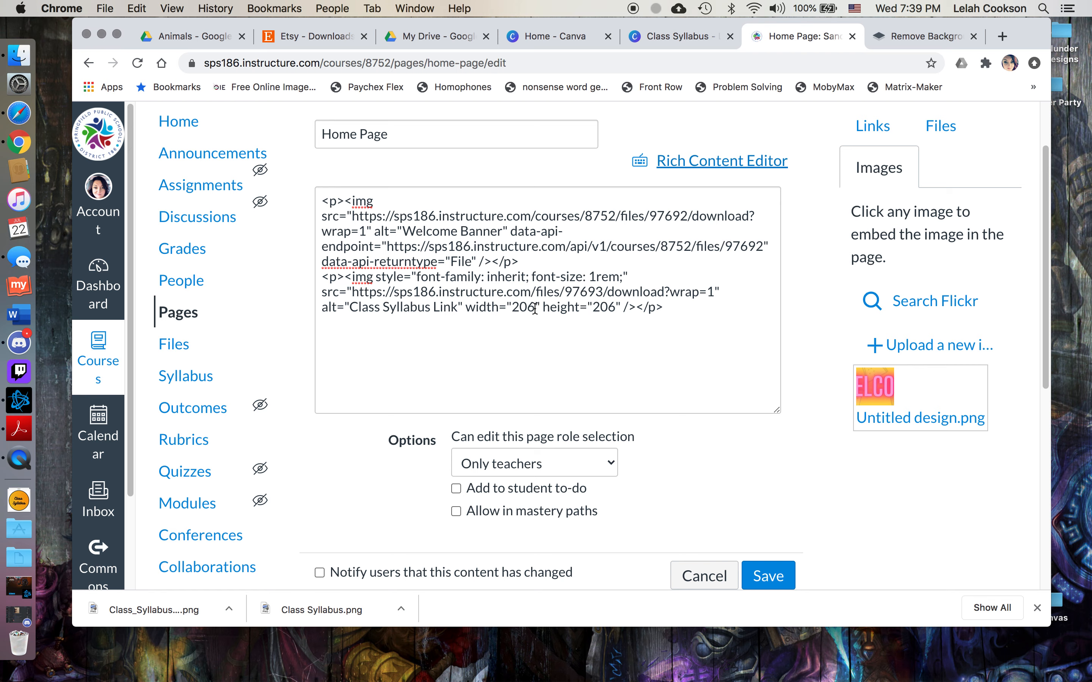
left_click_drag(533, 309, 513, 309)
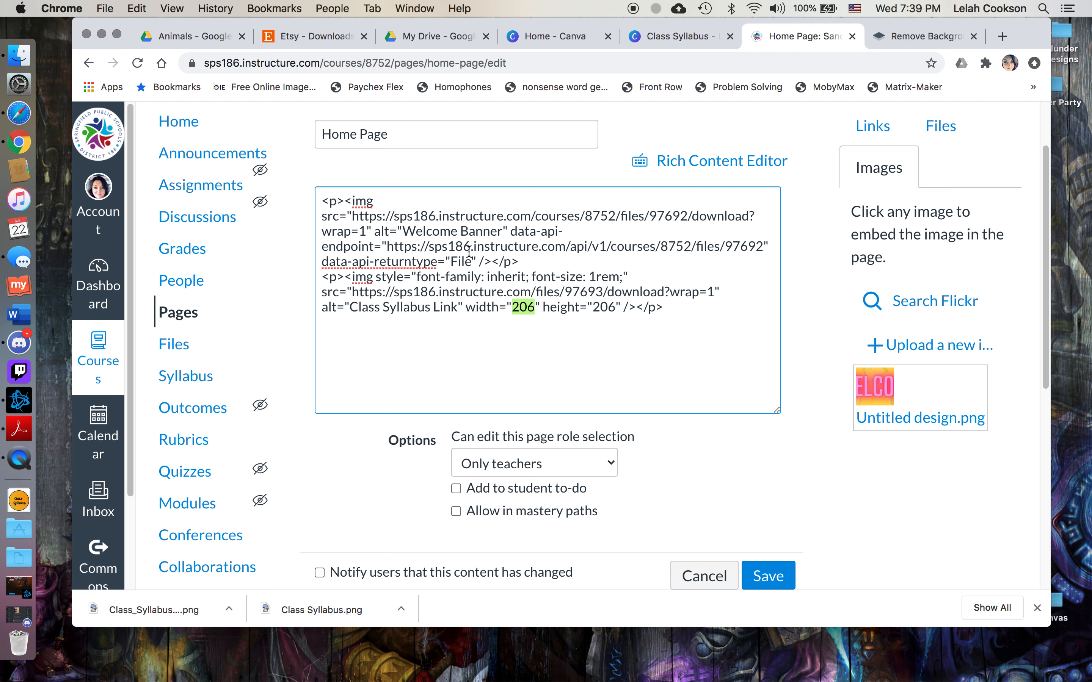
left_click(670, 279)
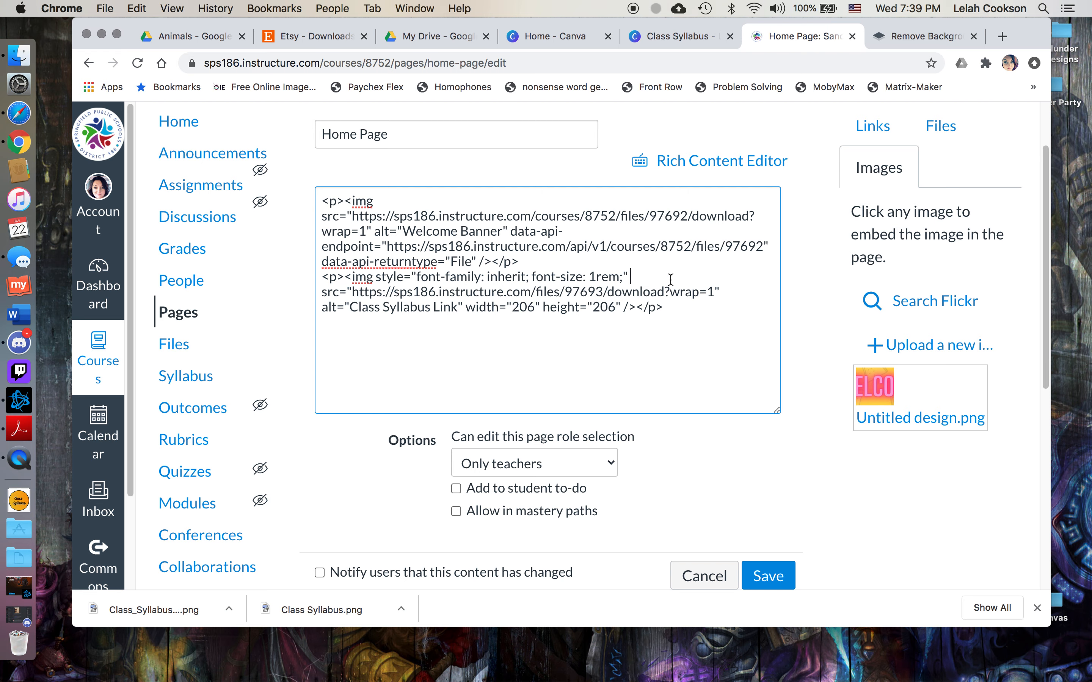
left_click(710, 161)
- Shrink the Welcome banner slightly to about 575 × 121 px and show the page's HTML
left_click(712, 280)
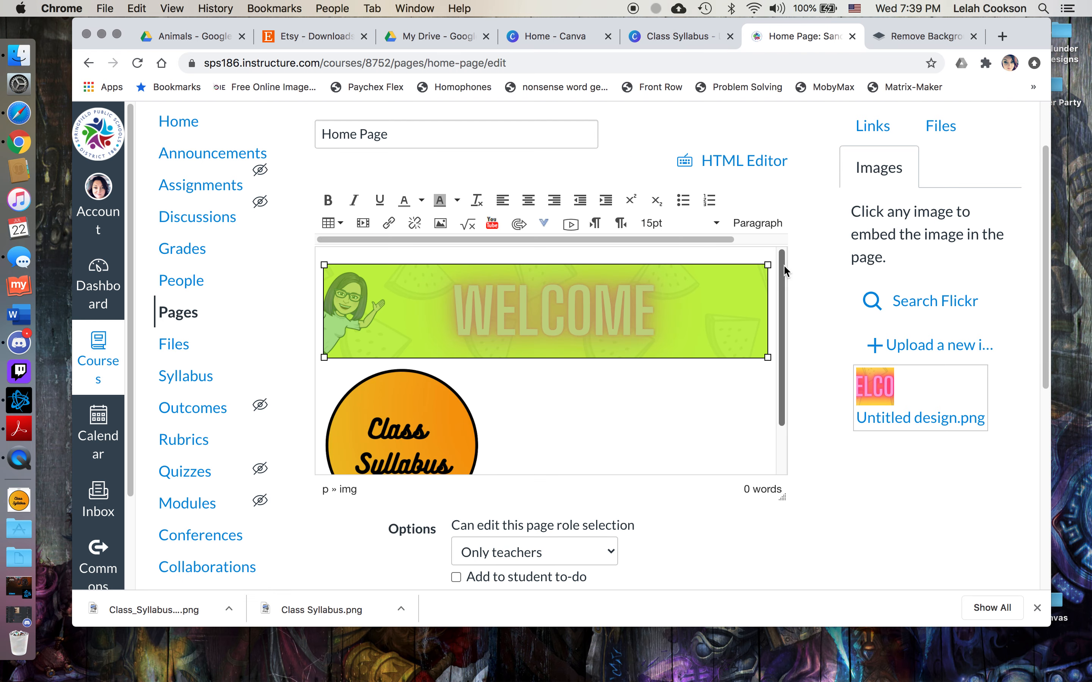
left_click_drag(767, 265, 760, 266)
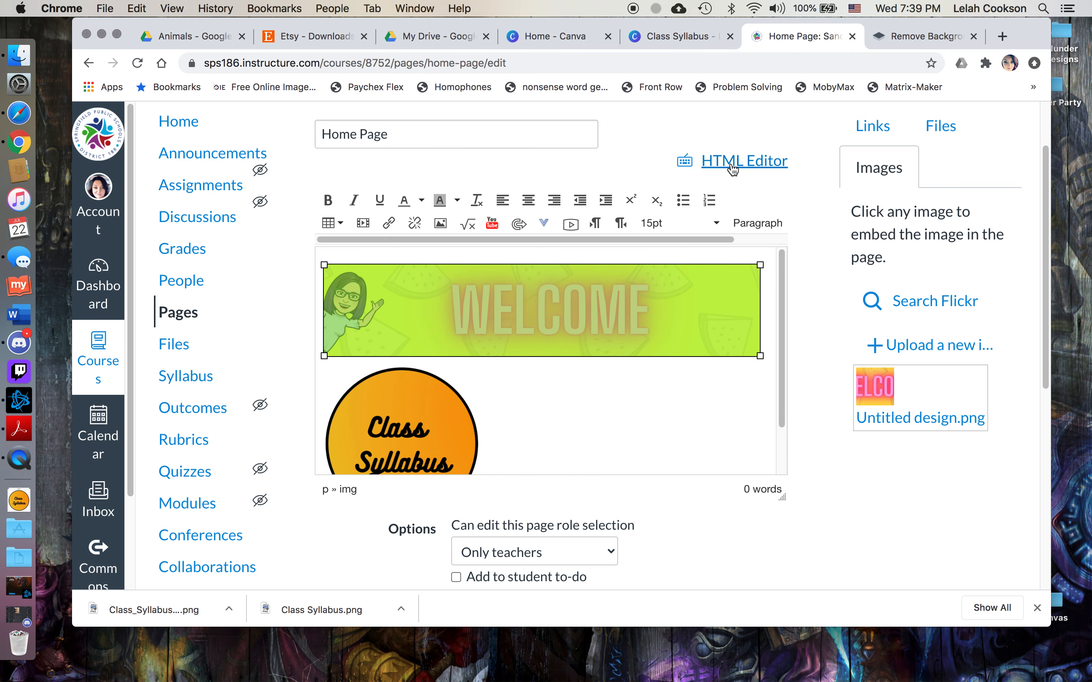
left_click(733, 168)
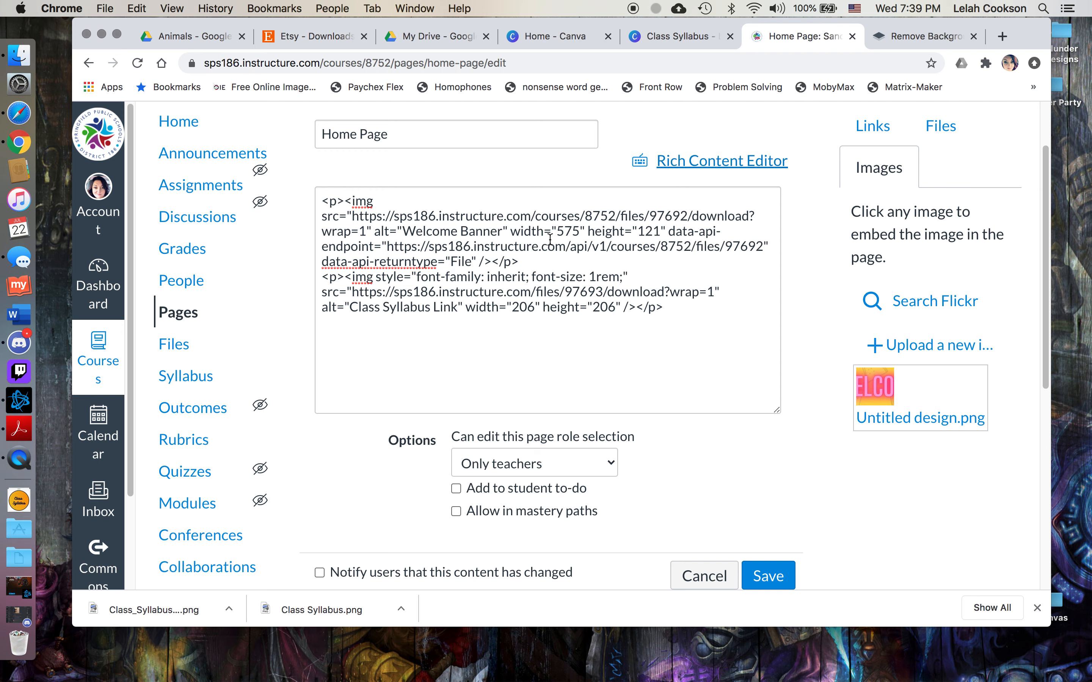
- Set the Welcome Banner image's width to 100% and height to 20% in the page's HTML
left_click_drag(560, 232, 579, 231)
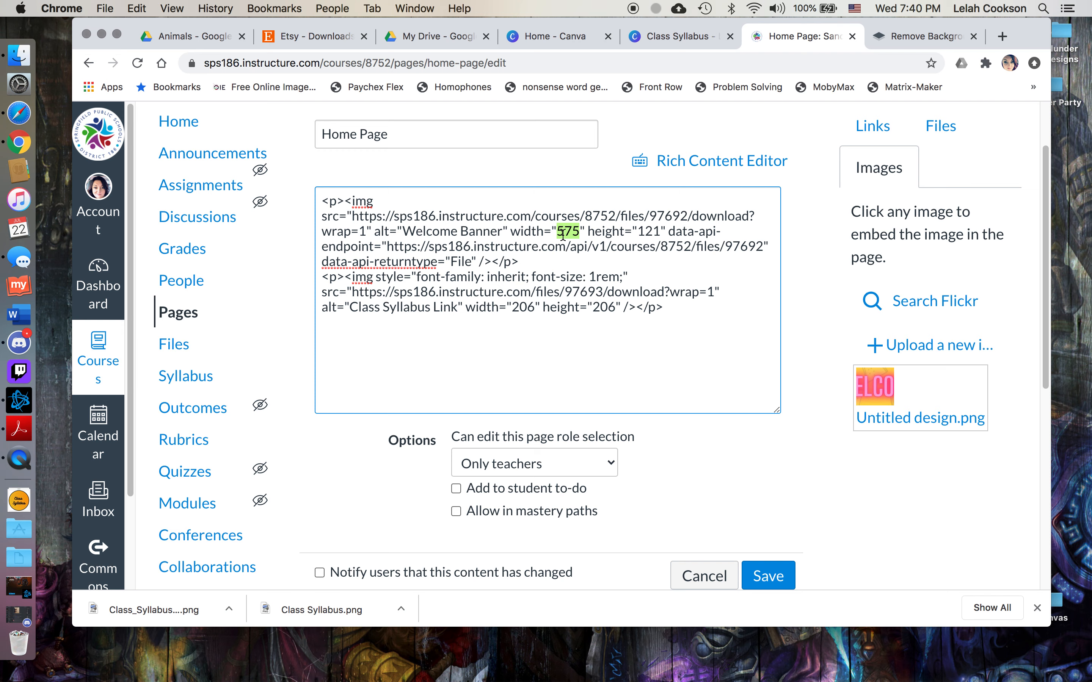
type("100%")
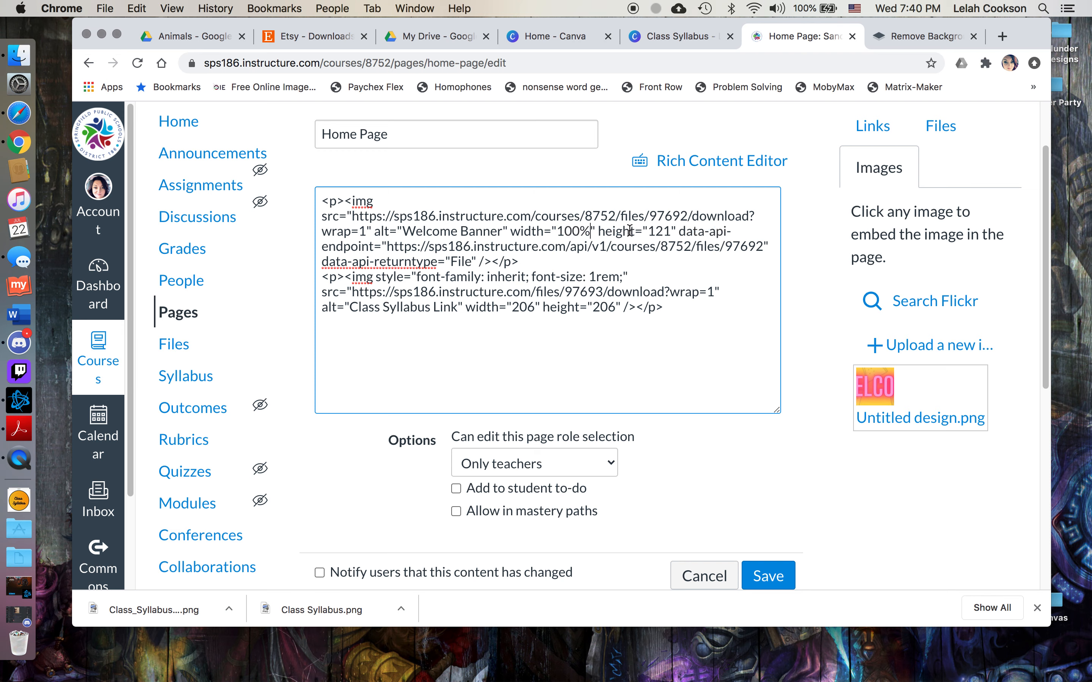
left_click_drag(649, 231, 668, 232)
type("20")
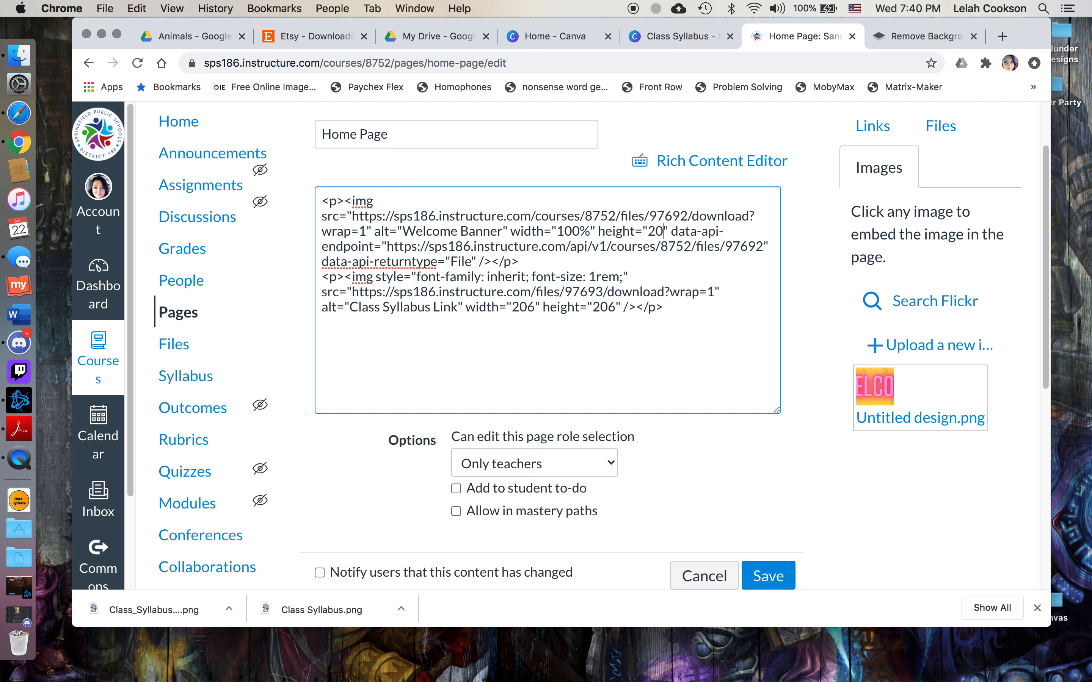
type("%")
- Set the Class Syllabus image's width to 25% and height to 12.5% in the HTML, then return to the rich content view
left_click_drag(535, 307, 514, 308)
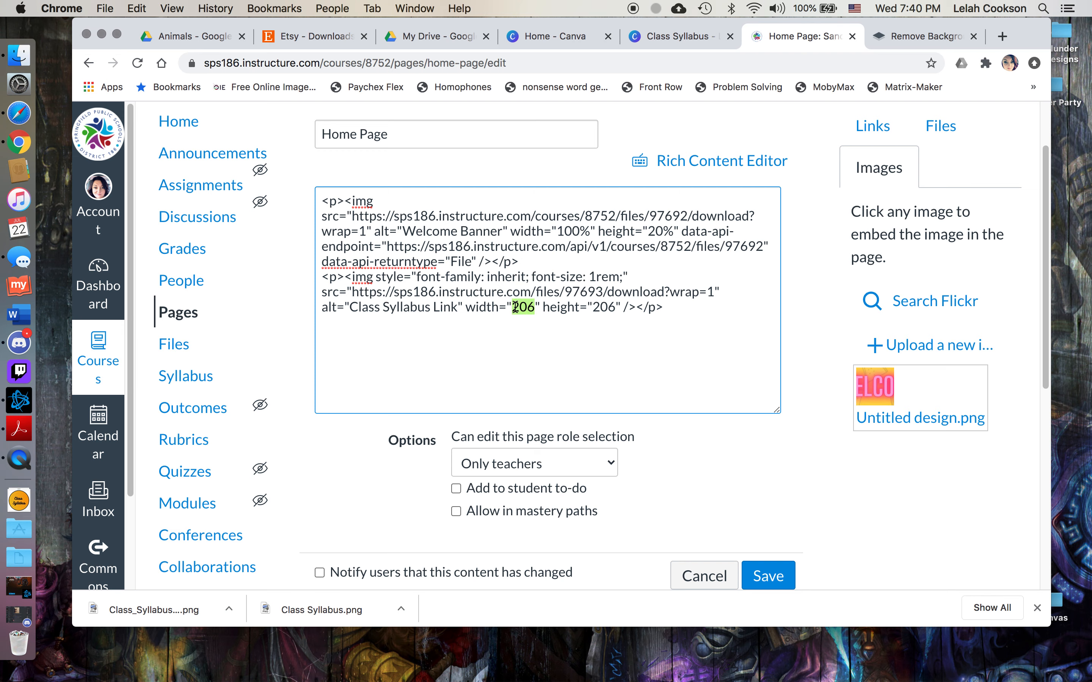
type("25%")
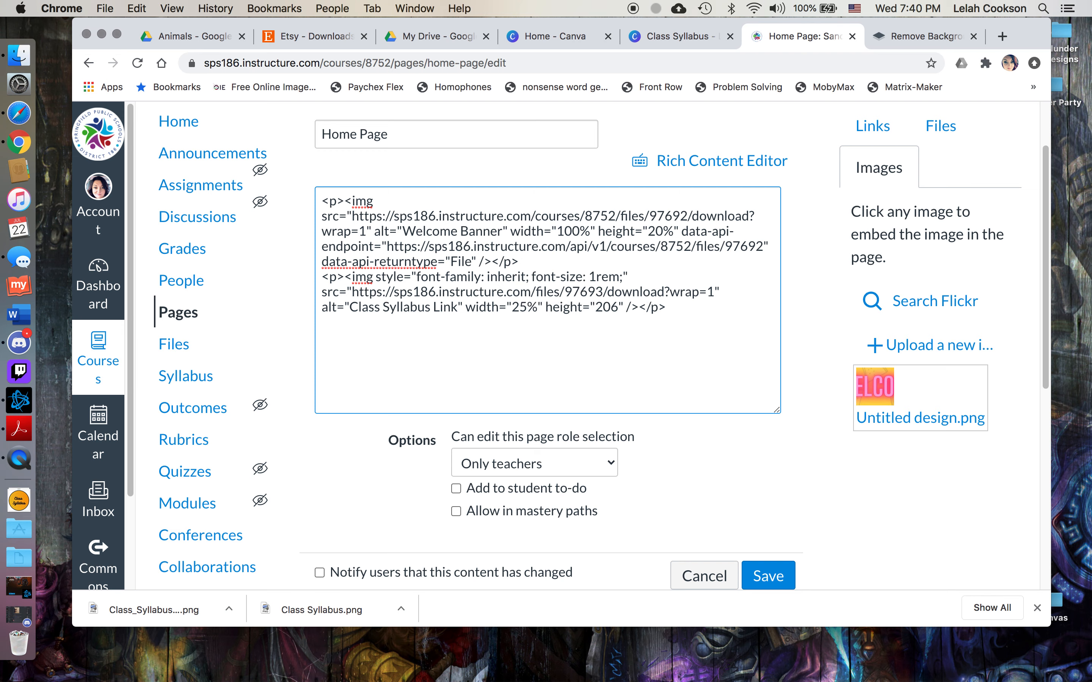
key("BackSpace")
key("BackSpace")
key("BackSpace")
type("12.5%")
left_click_drag(515, 307, 631, 308)
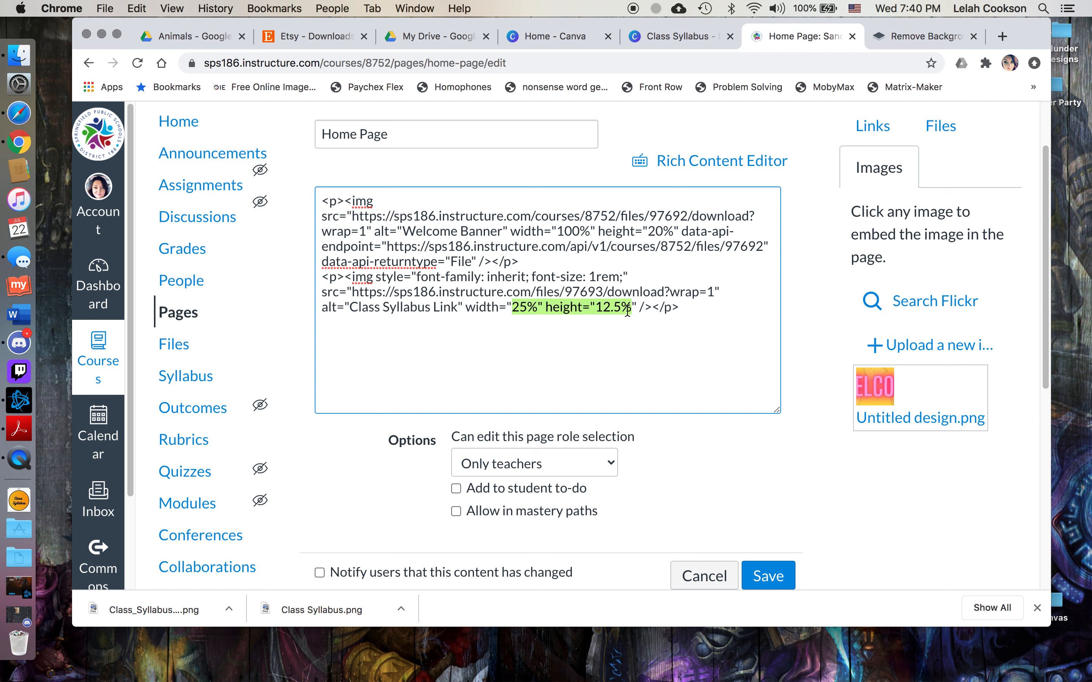
left_click(585, 390)
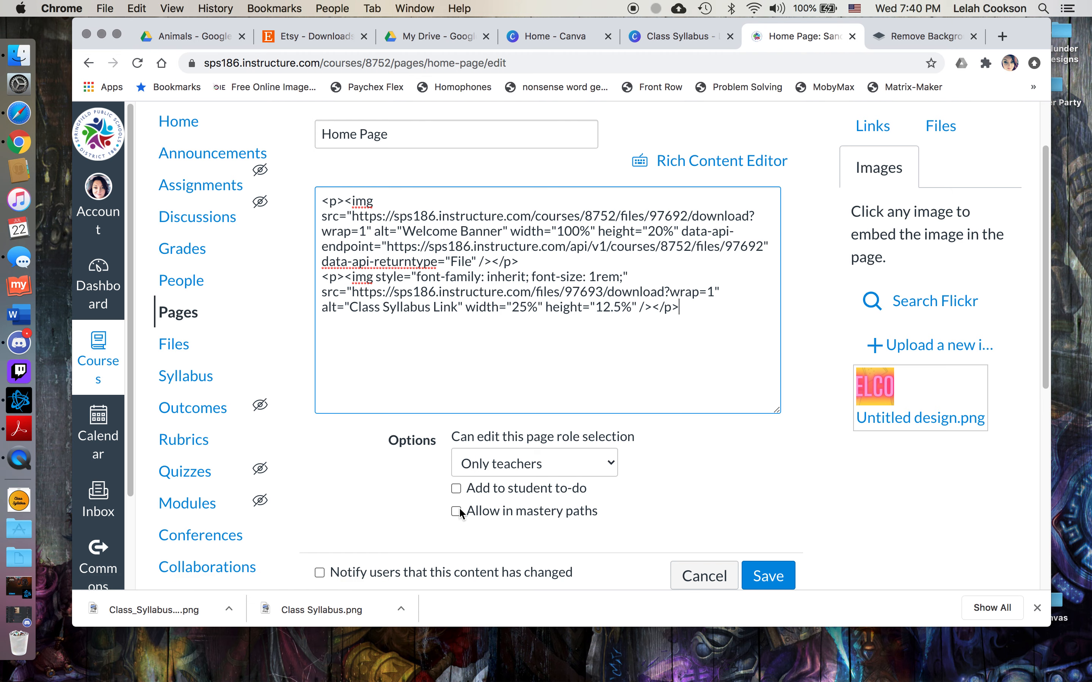
left_click(692, 167)
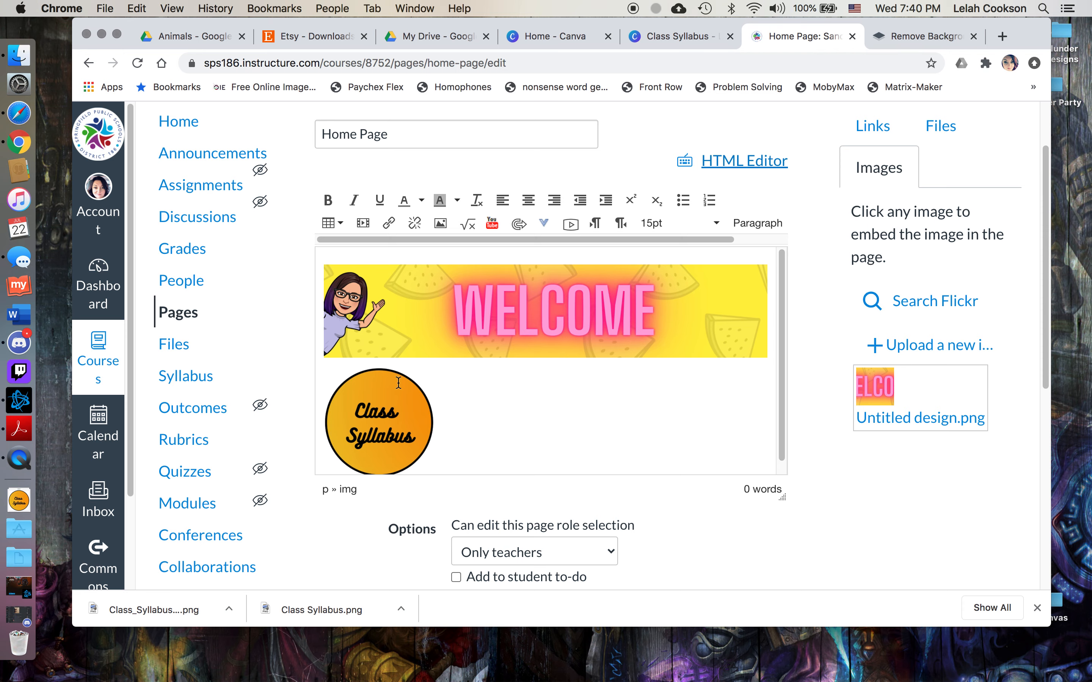
- Switch to the Class Syllabus design in Canva and replace the circle's text with "Module" and "1" on two lines
left_click(684, 38)
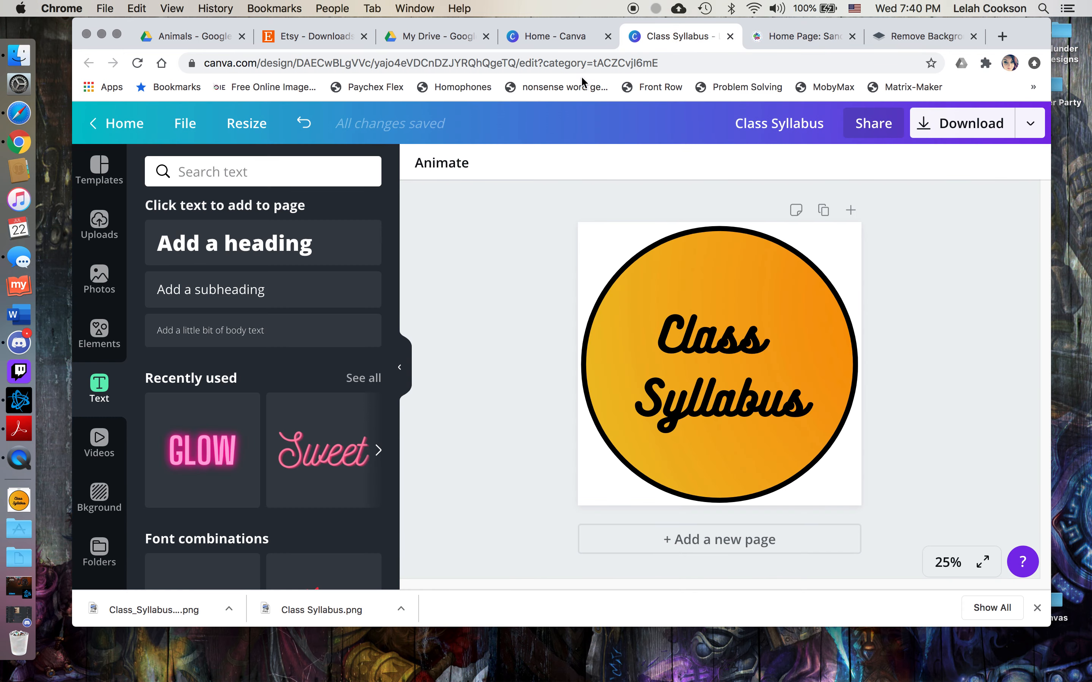
left_click(731, 399)
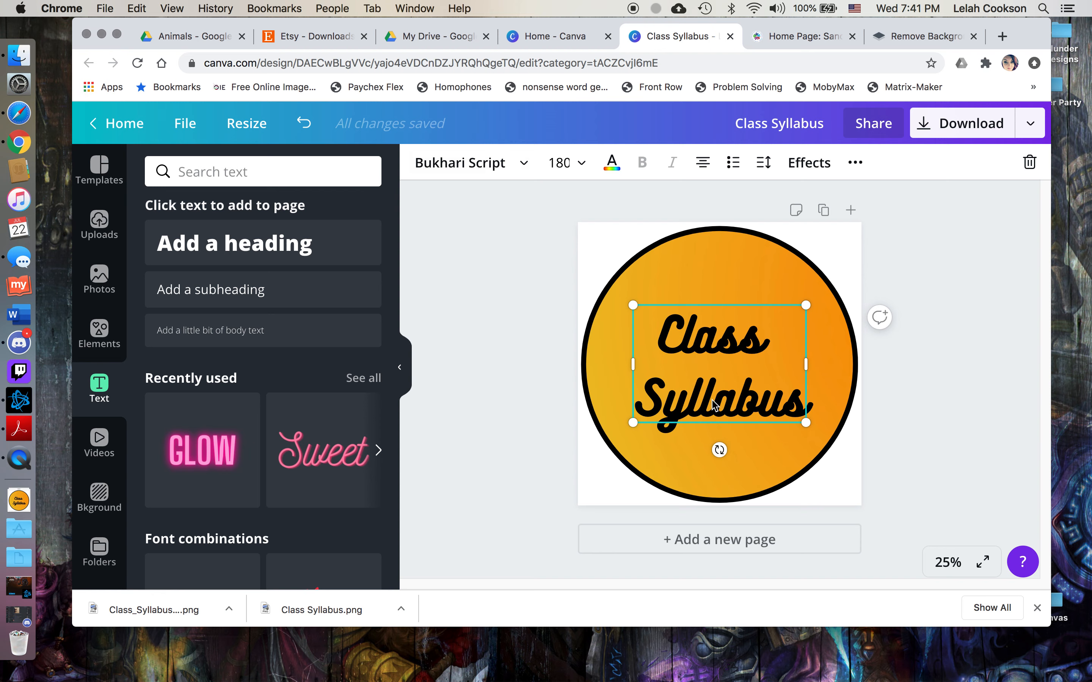
double_click(713, 342)
left_click(682, 324)
left_click_drag(666, 326, 804, 409)
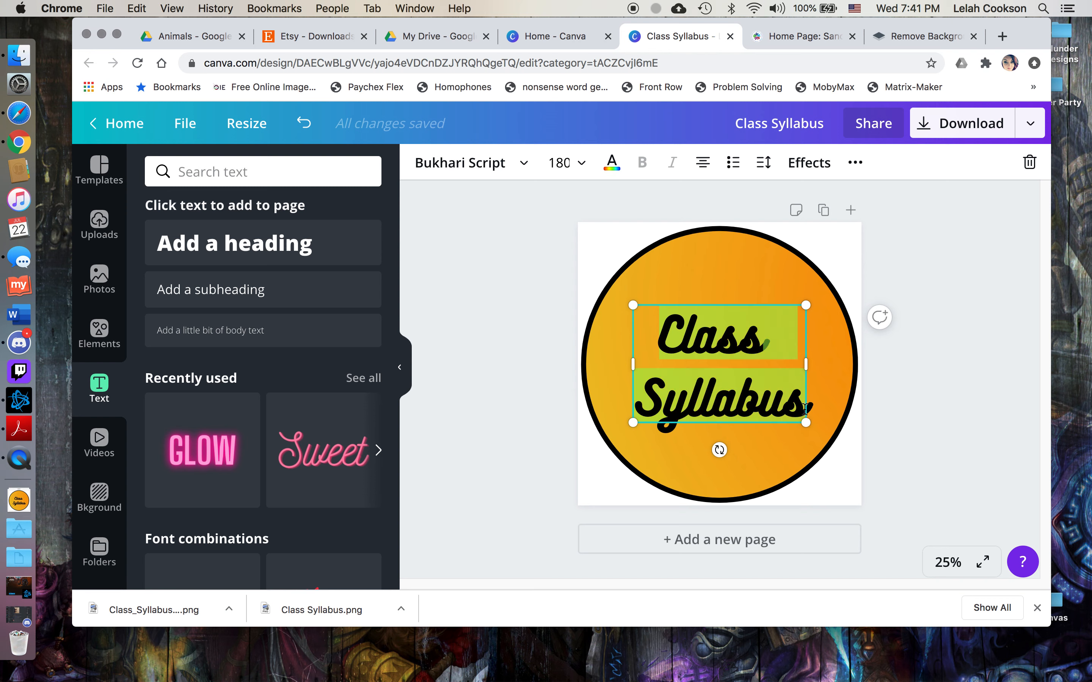
type("Modu")
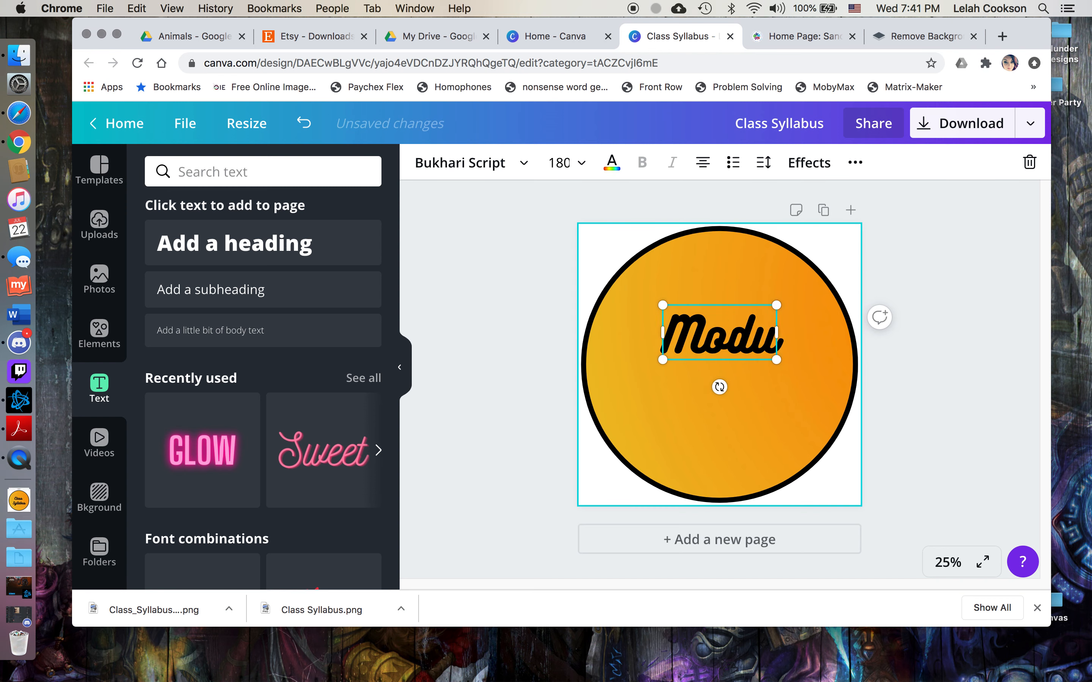
type("le")
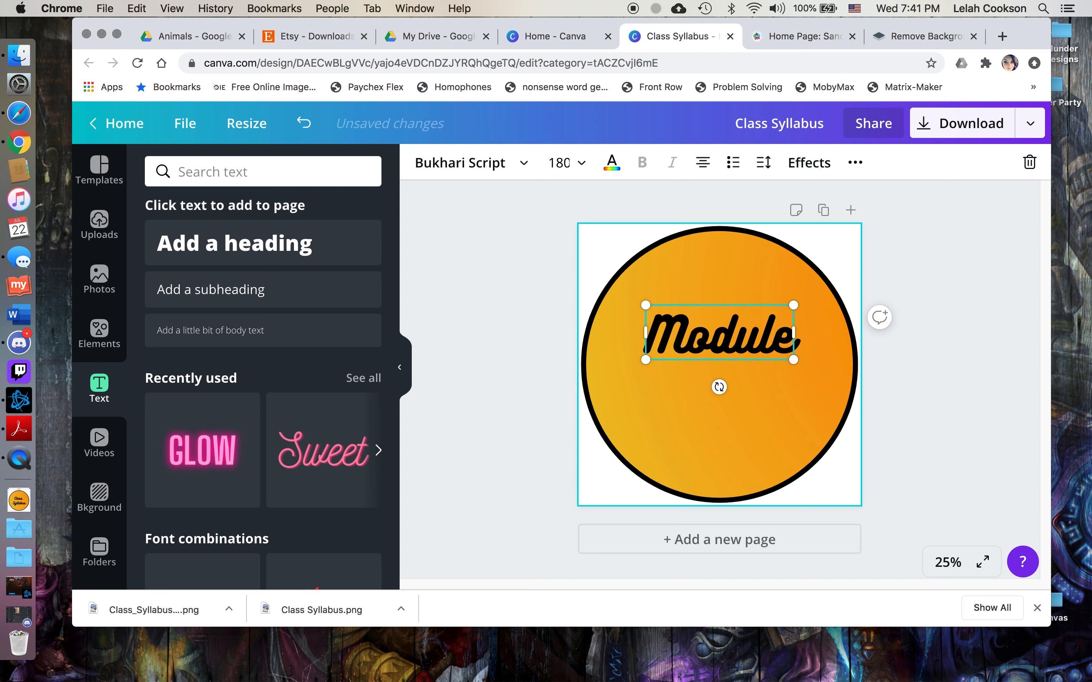
key("Return")
type("1")
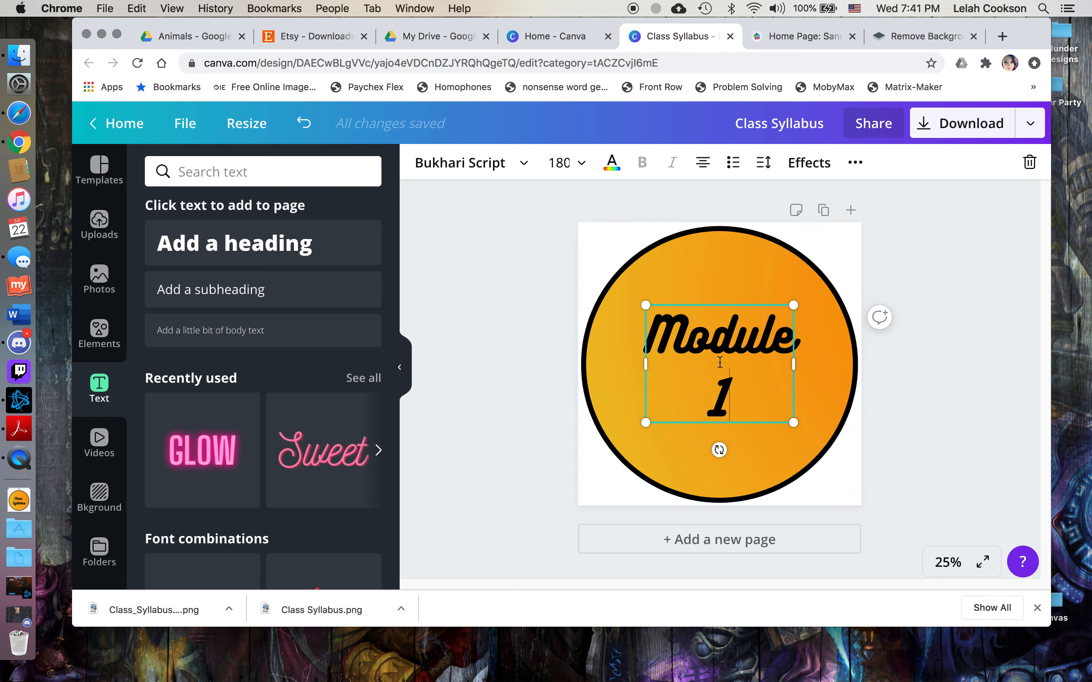
- Search the photos for "blue" and fill the circle with the plain light-to-dark blue gradient photo
left_click(698, 277)
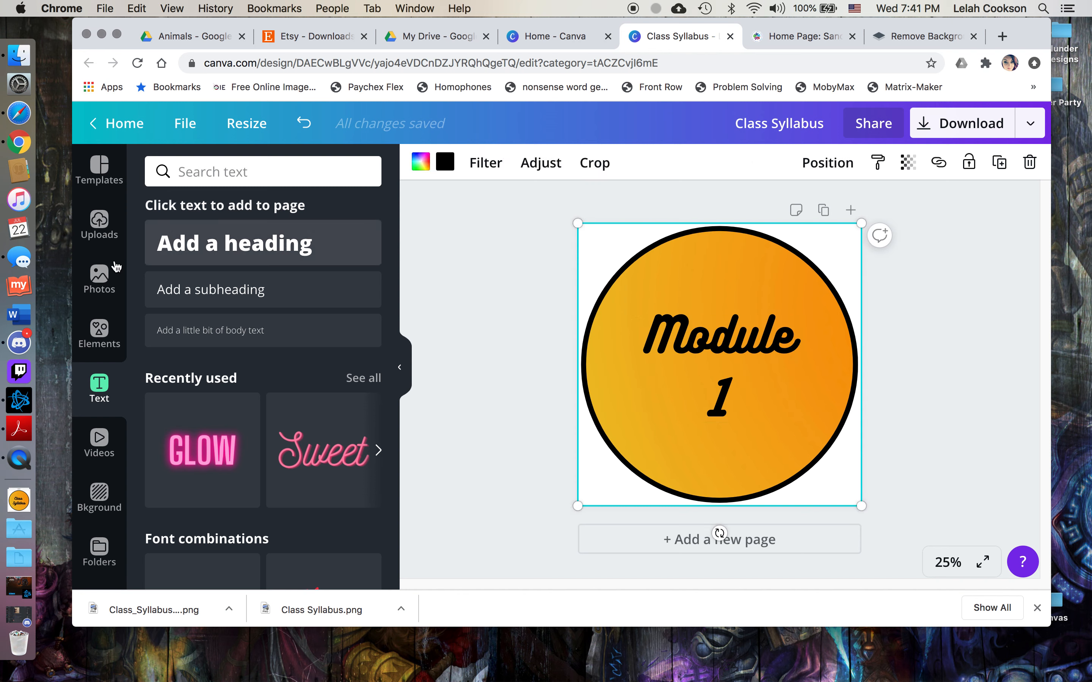
left_click(99, 277)
left_click(260, 169)
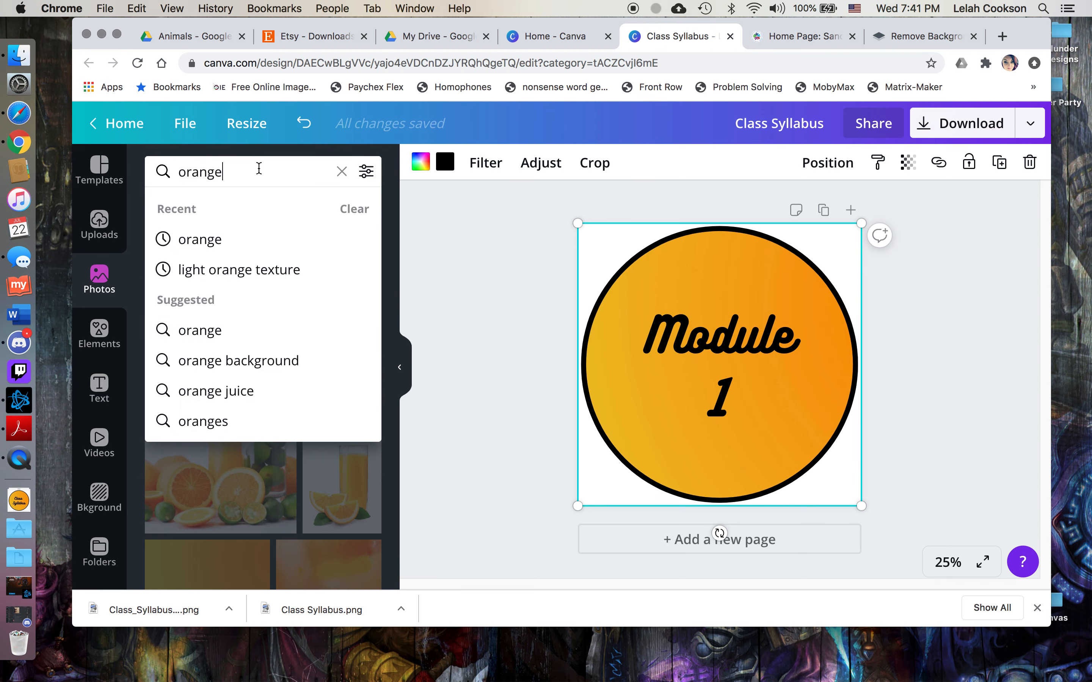
double_click(259, 168)
type("blue")
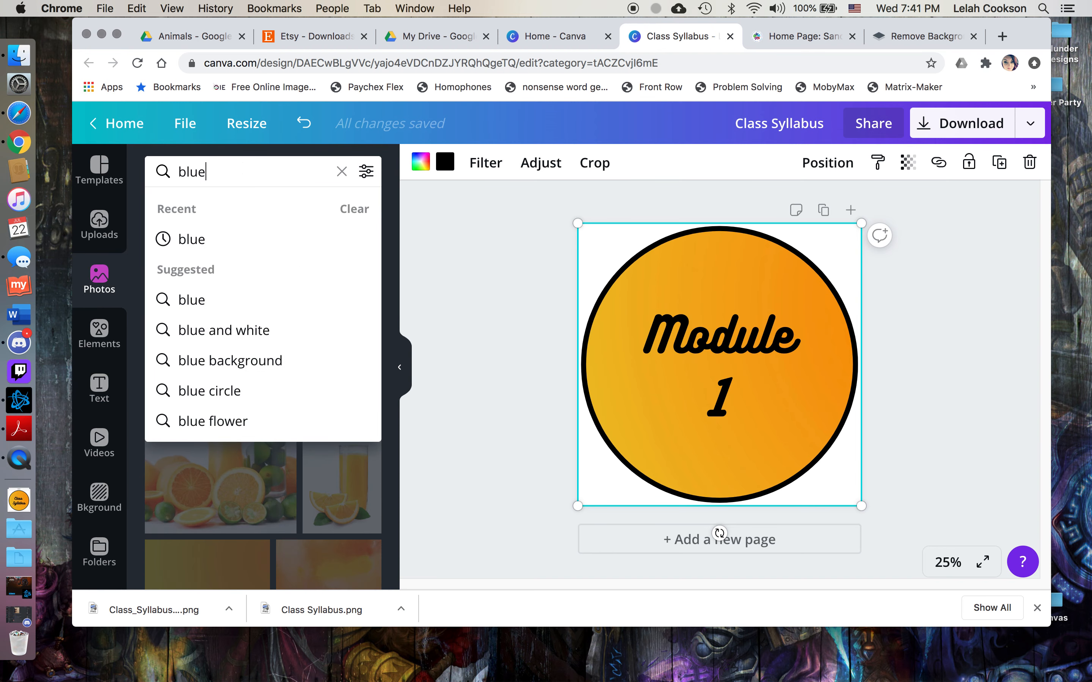
key("Return")
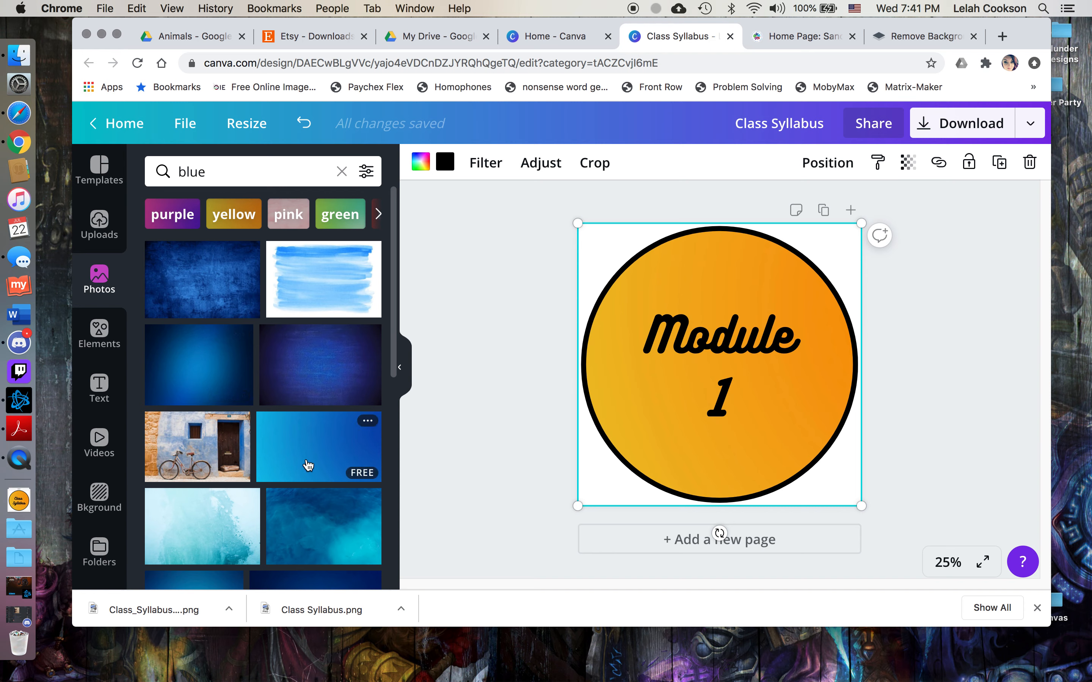
left_click_drag(307, 451, 616, 426)
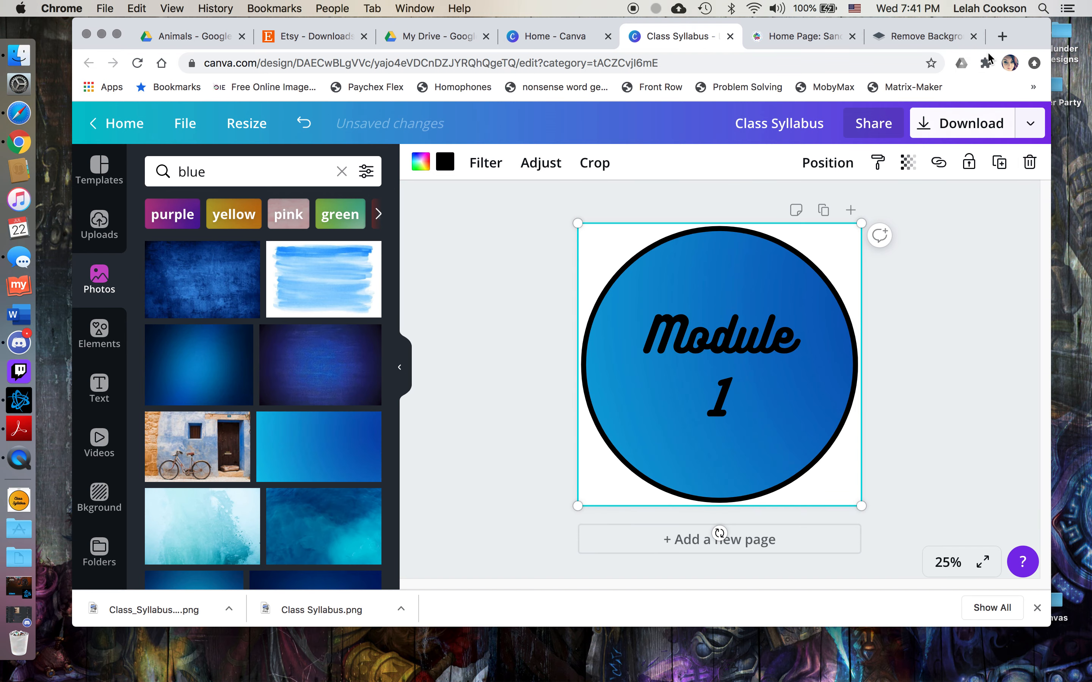
- Download the Module 1 button design as a PNG and dismiss the saved-design message
left_click_drag(1021, 27, 991, 27)
left_click(935, 127)
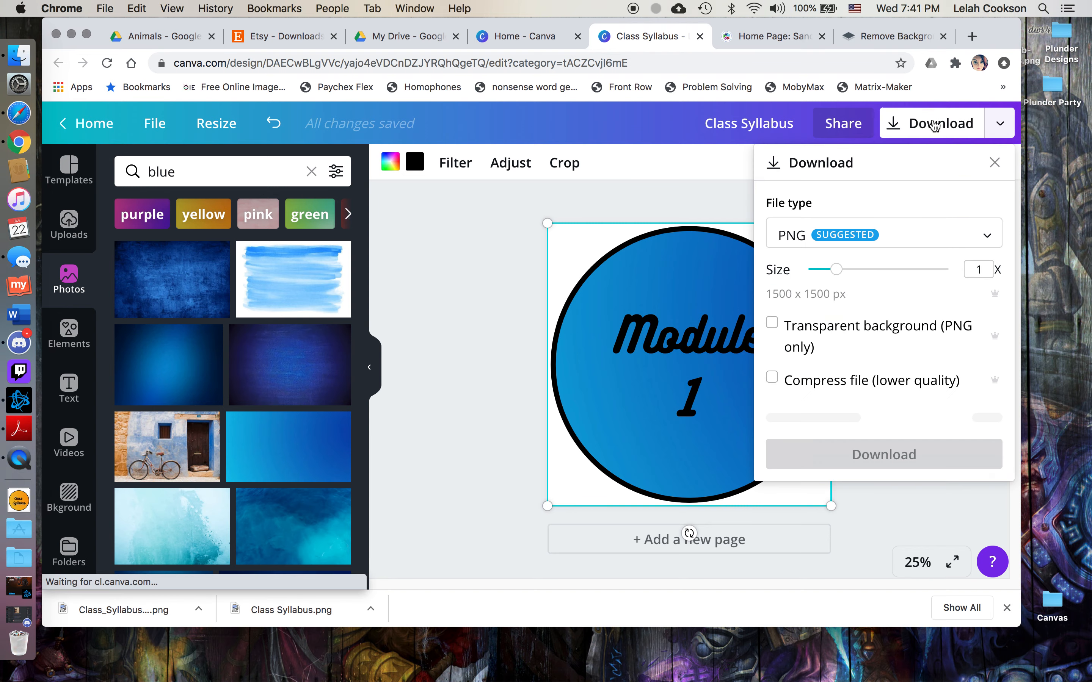
left_click(840, 331)
left_click(916, 417)
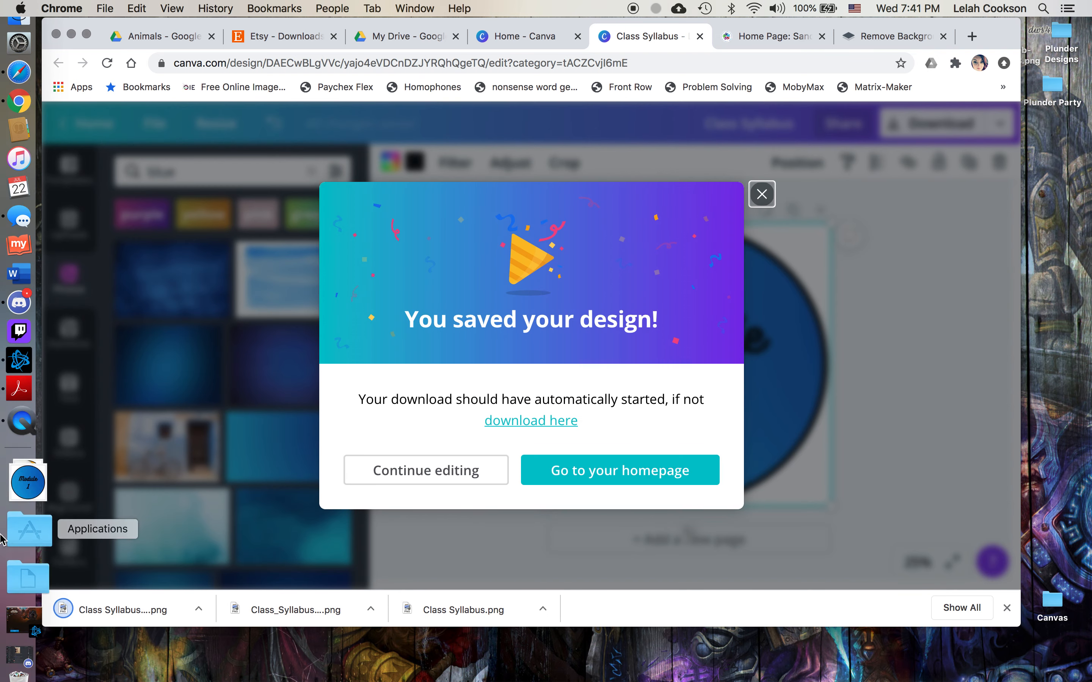
left_click(785, 108)
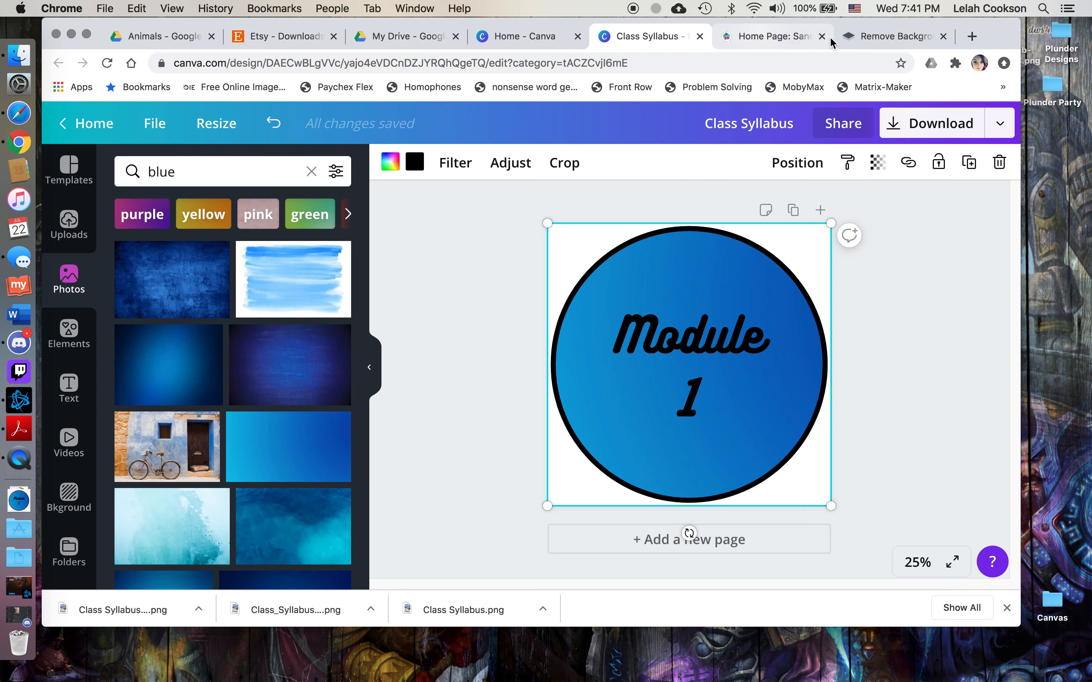
- Switch to the Canvas Home Page editor and upload "Class Syllabus (1).png" to course files with alternative text "Module 1 Link"
left_click(794, 36)
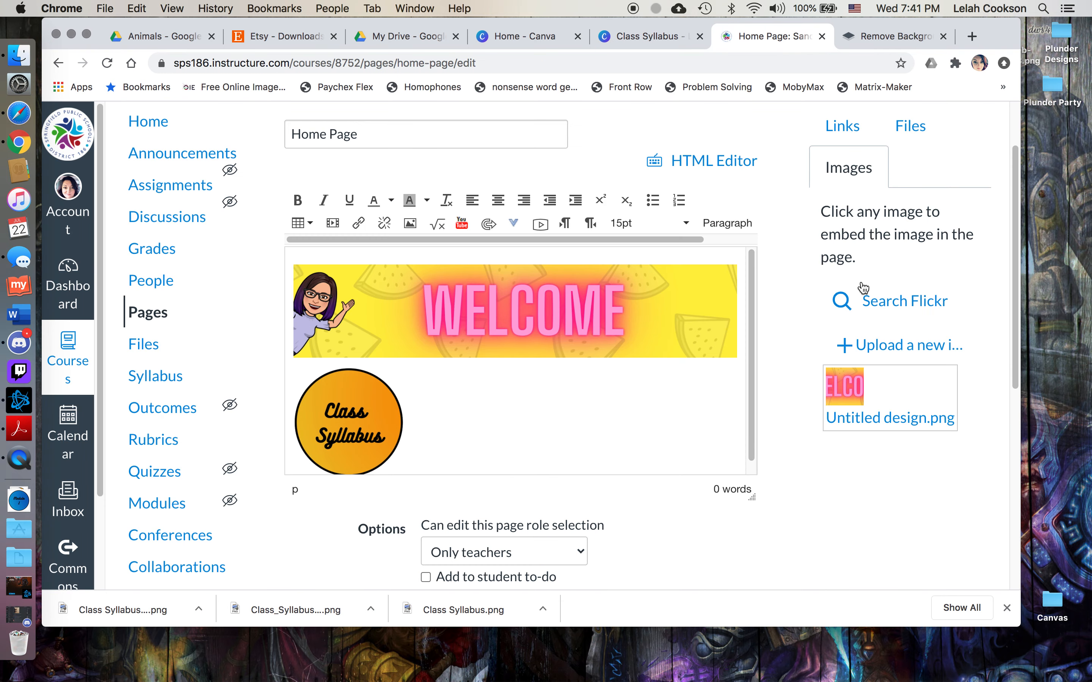
left_click(911, 345)
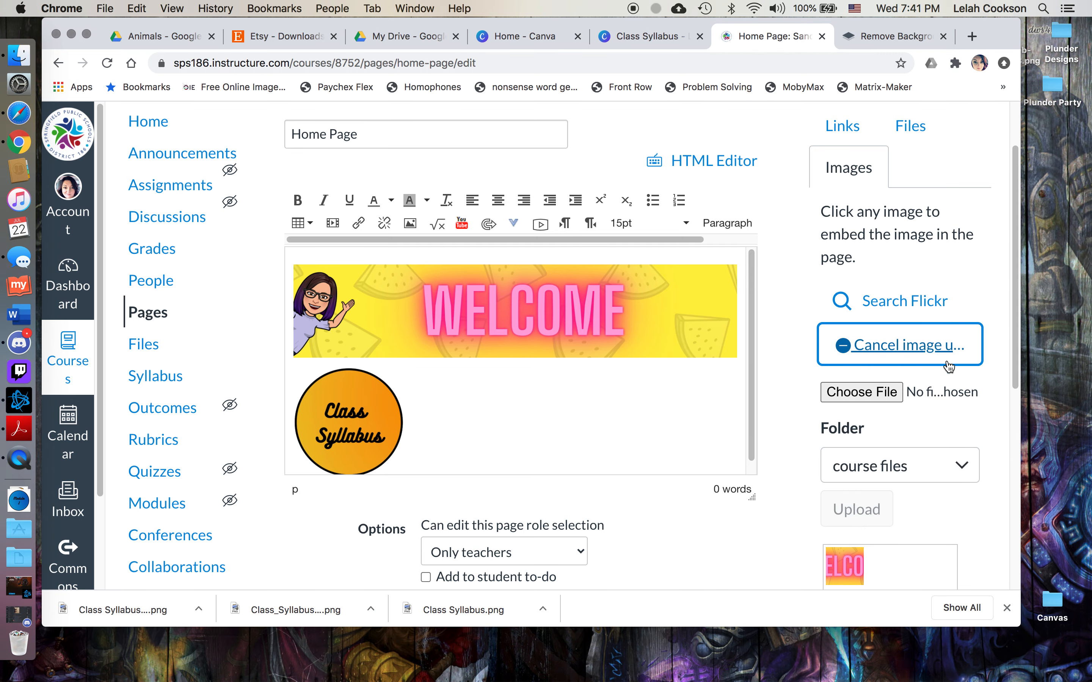
left_click(862, 392)
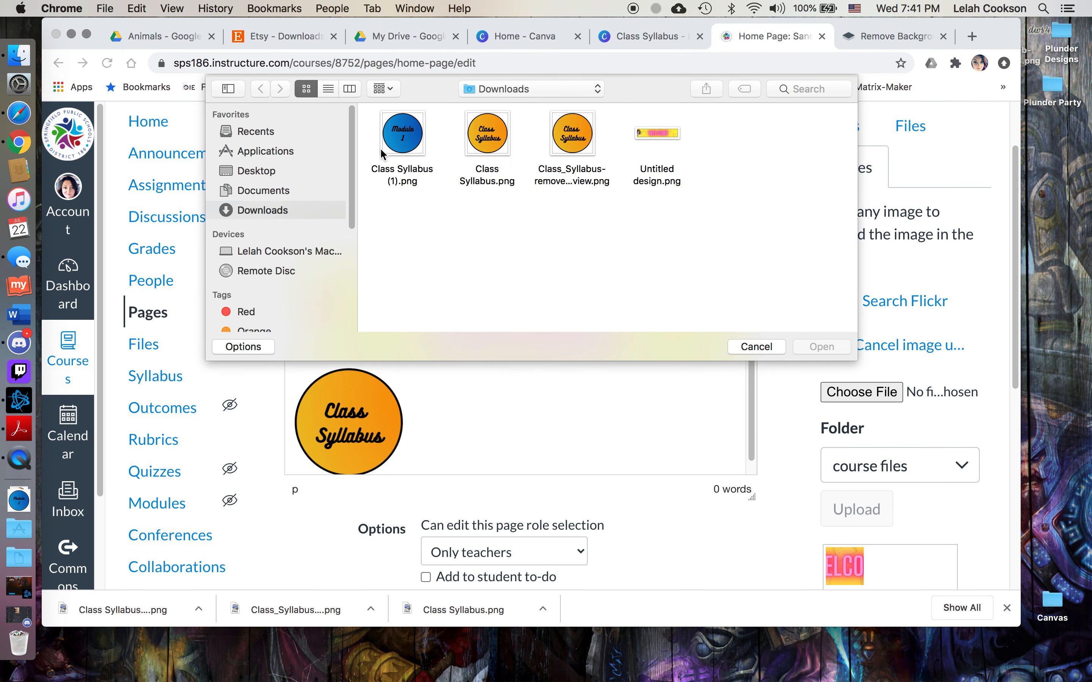
left_click(399, 140)
left_click(833, 347)
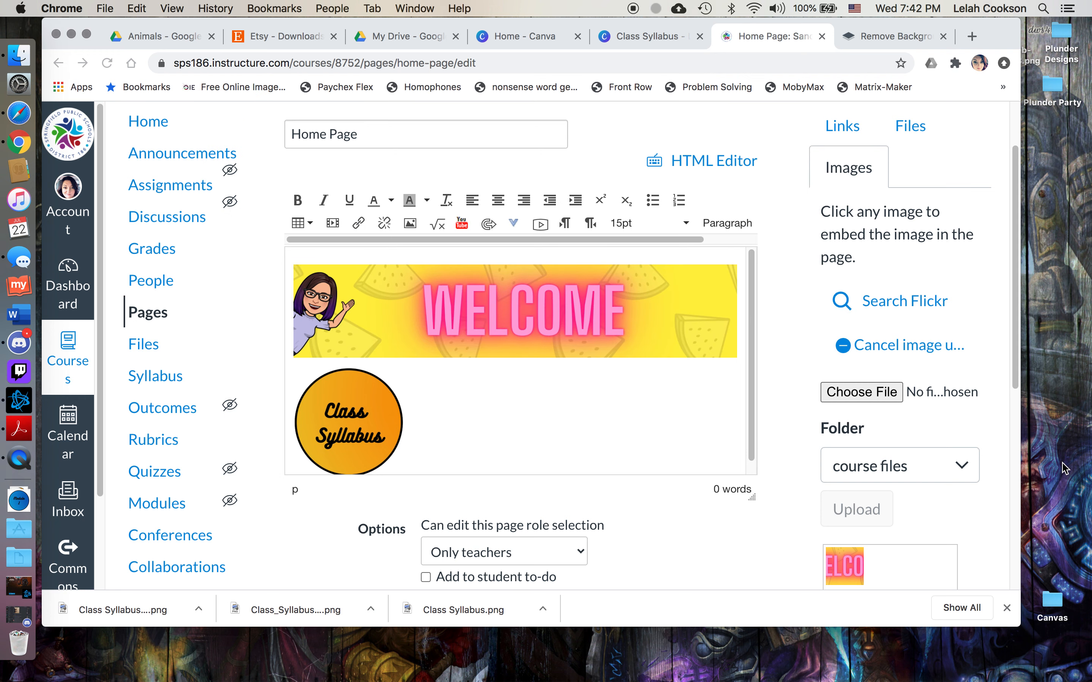
type("Module 1 Li")
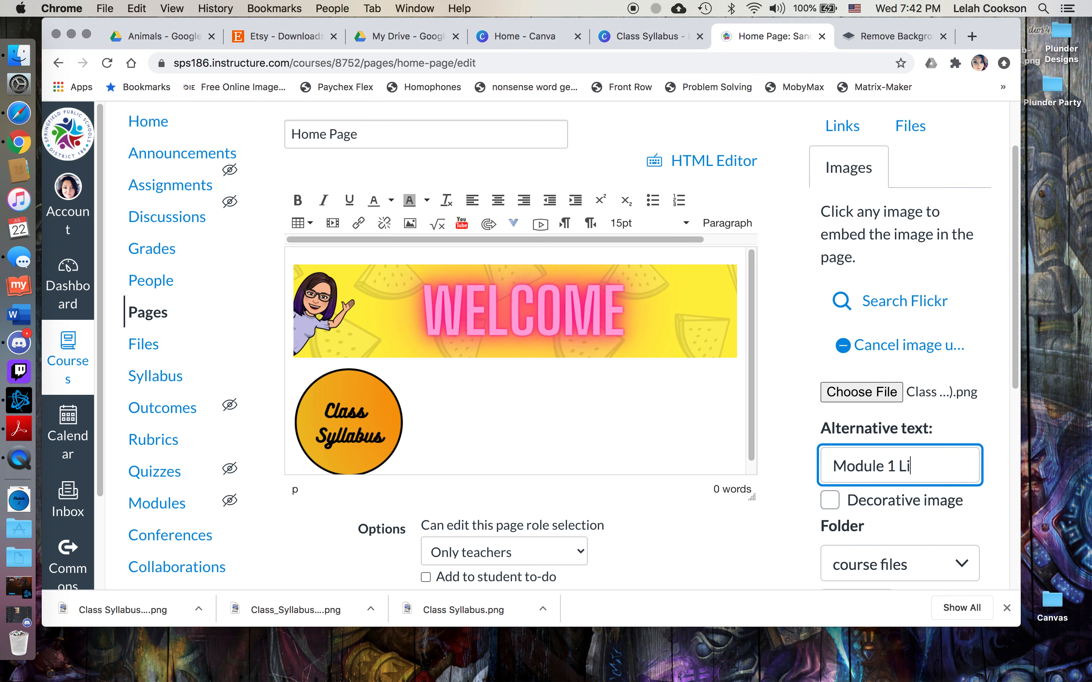
type("nk")
scroll(978, 537, "down", 3)
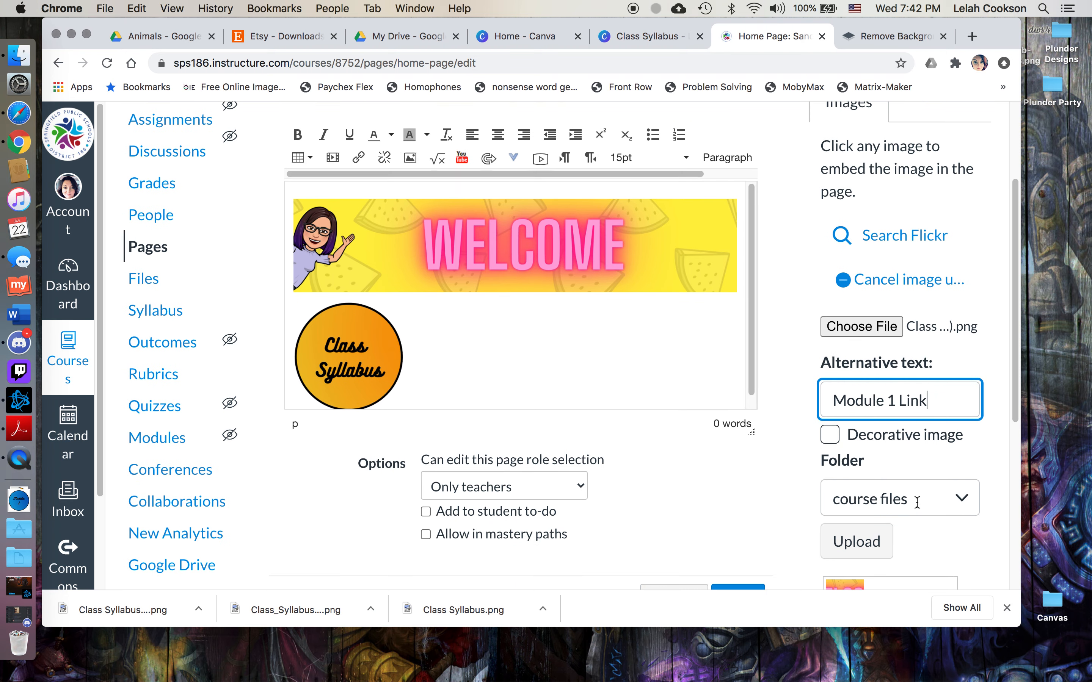
left_click(869, 514)
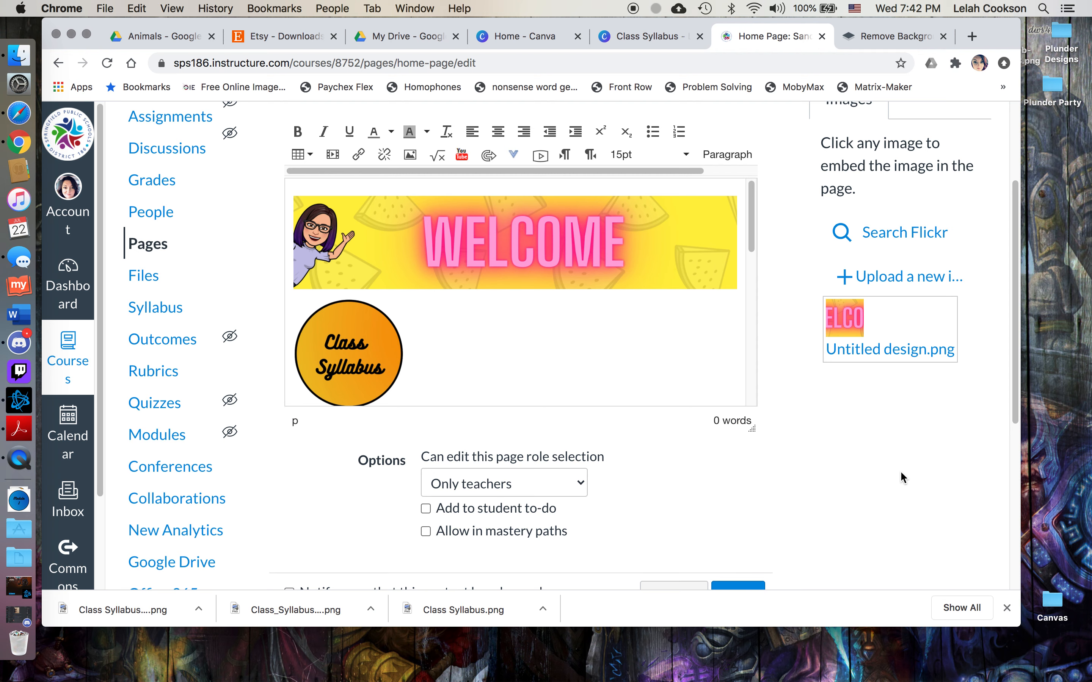
- Shrink the Module 1 image proportionally to about 380 × 380 px so it sits beside the Class Syllabus image
scroll(599, 377, "down", 3)
left_click(589, 372)
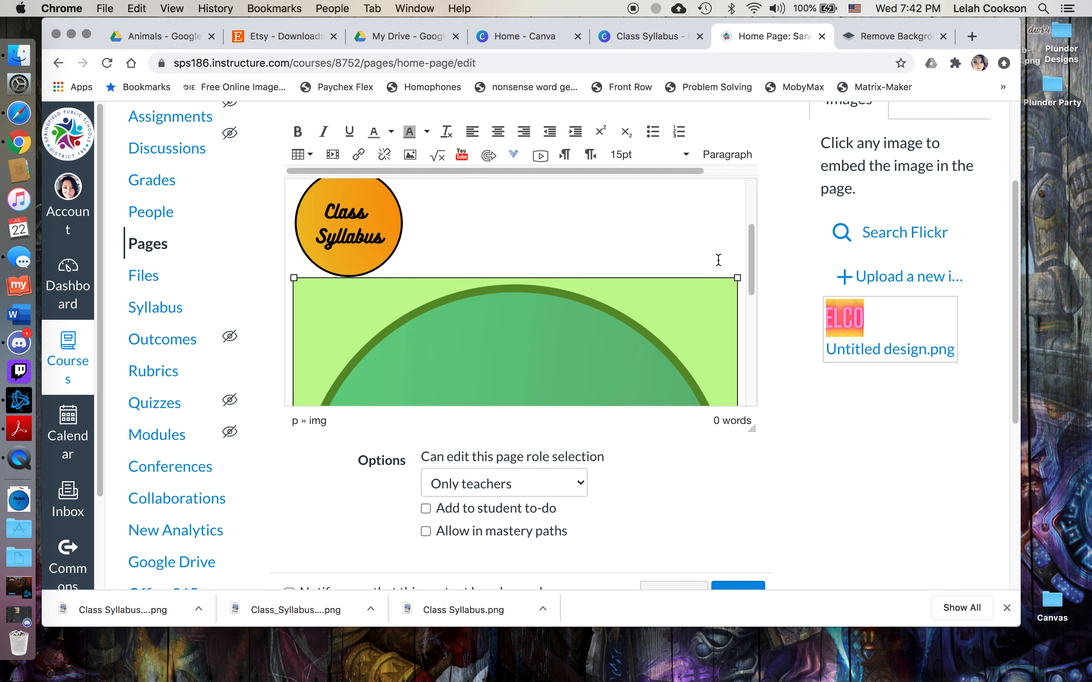
left_click_drag(737, 277, 579, 305)
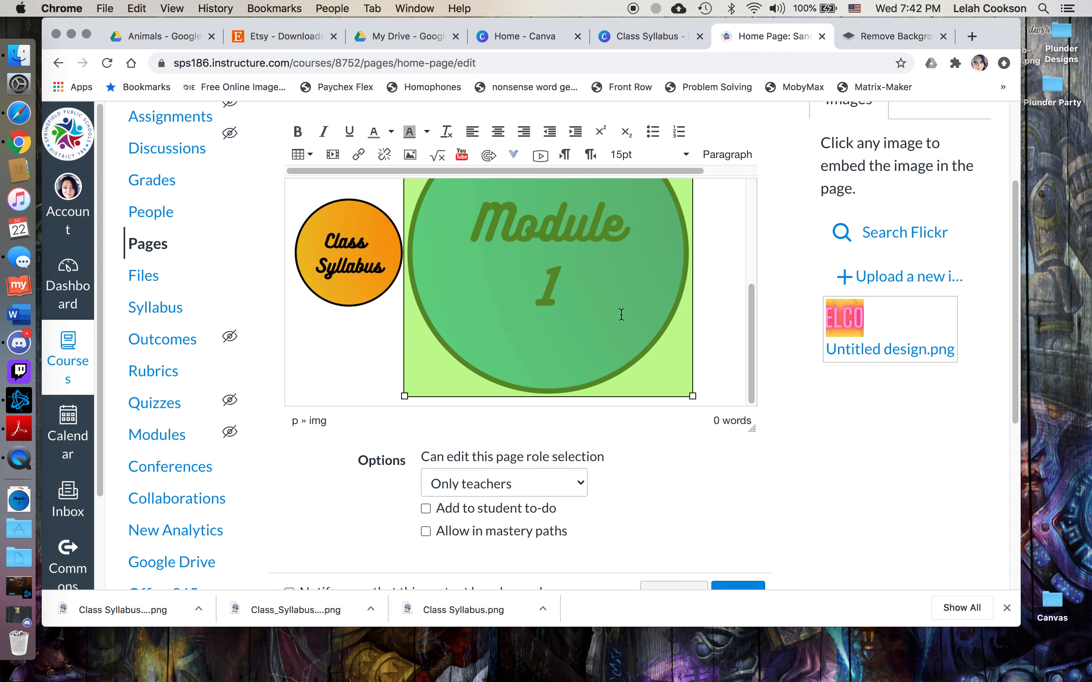
scroll(586, 357, "up", 3)
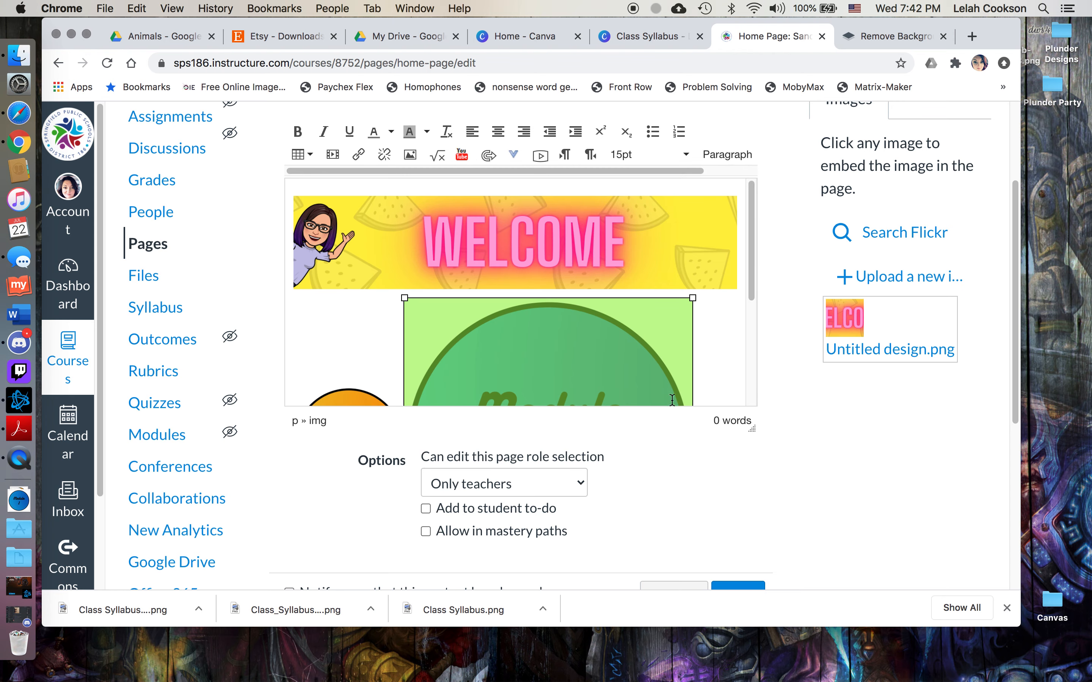
scroll(671, 399, "up", 3)
- Set the Module 1 image's width to 25% and height to 12.5 in the page's HTML, and return to the rich content view
left_click(702, 221)
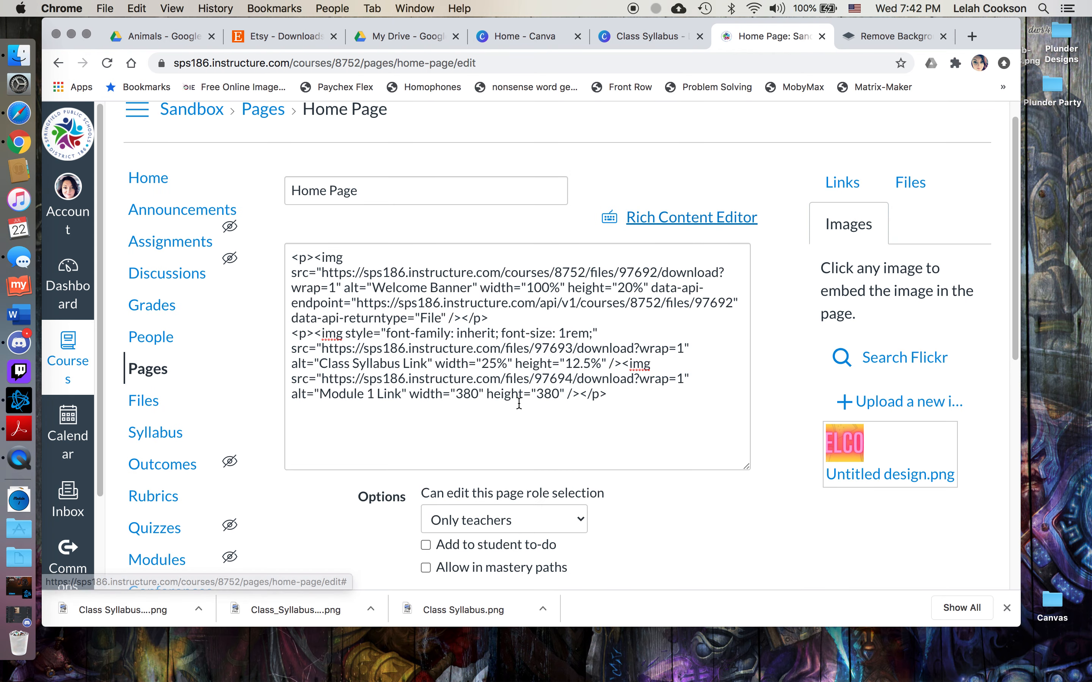
left_click(478, 394)
double_click(458, 395)
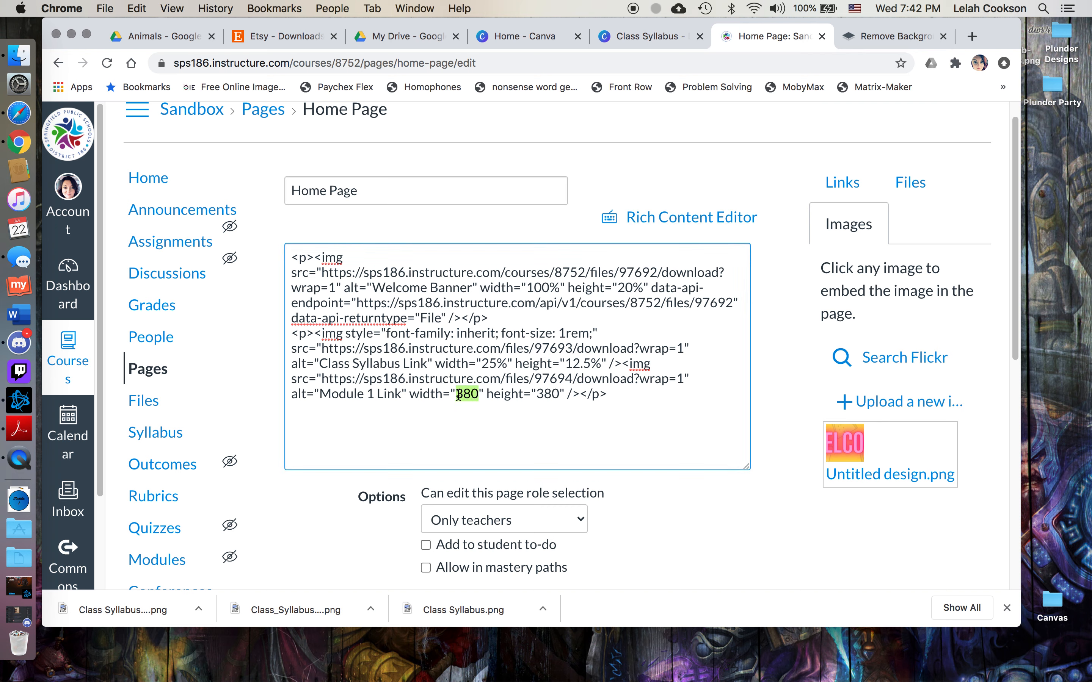
type("25%")
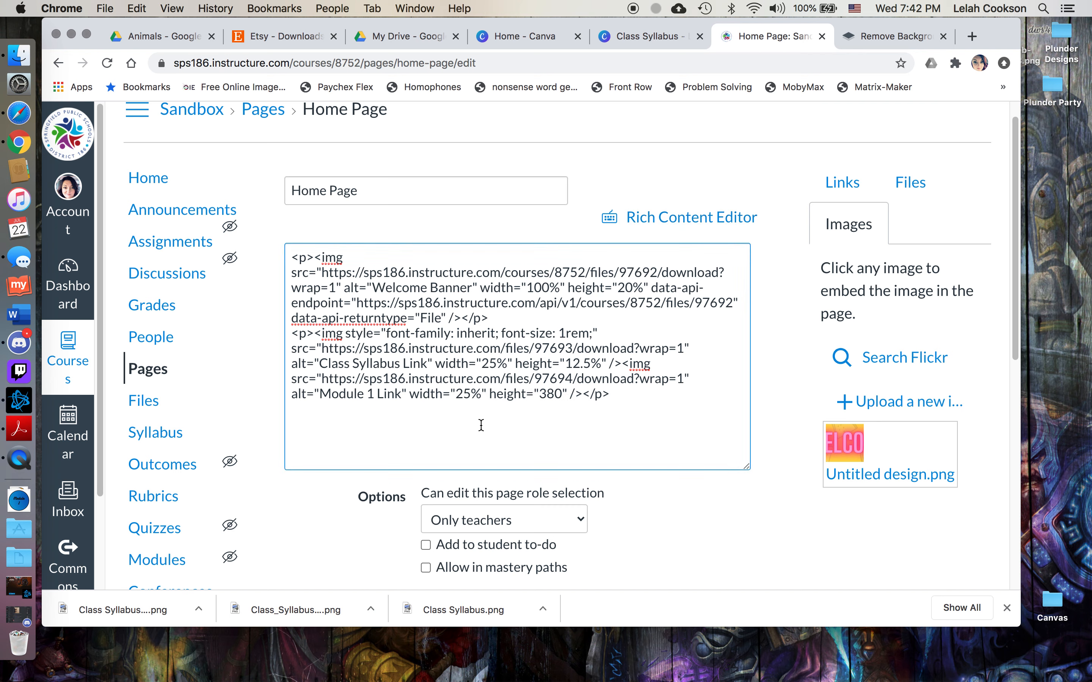
left_click(562, 392)
key("BackSpace")
key("BackSpace")
key("BackSpace")
type("12.5")
scroll(458, 482, "down", 3)
scroll(640, 390, "up", 1)
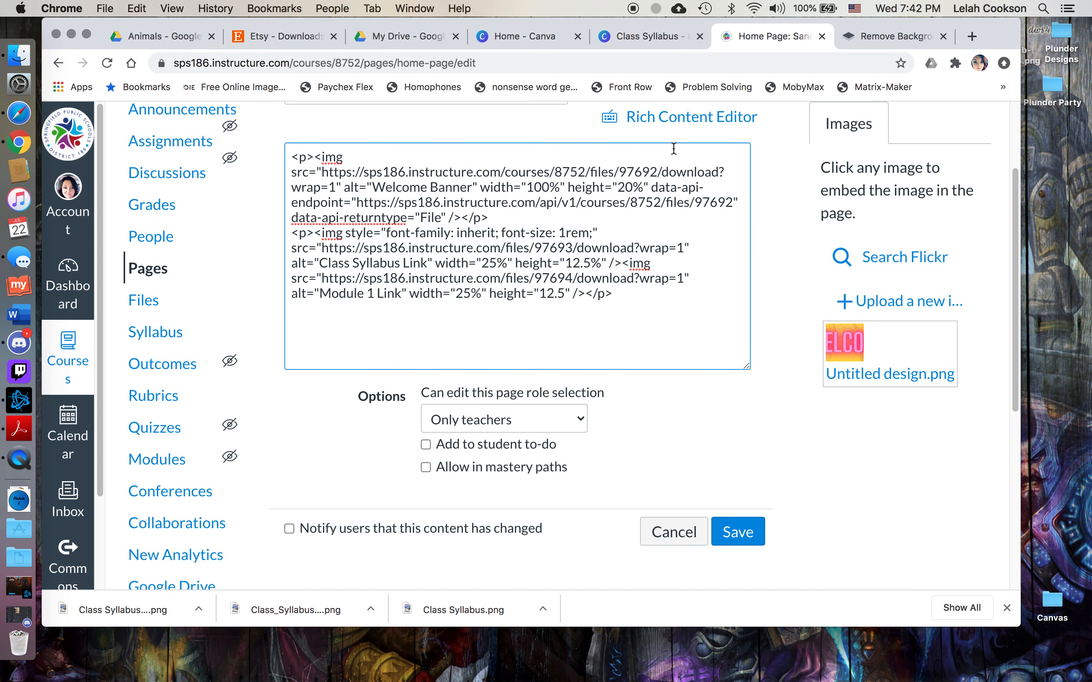
left_click(703, 115)
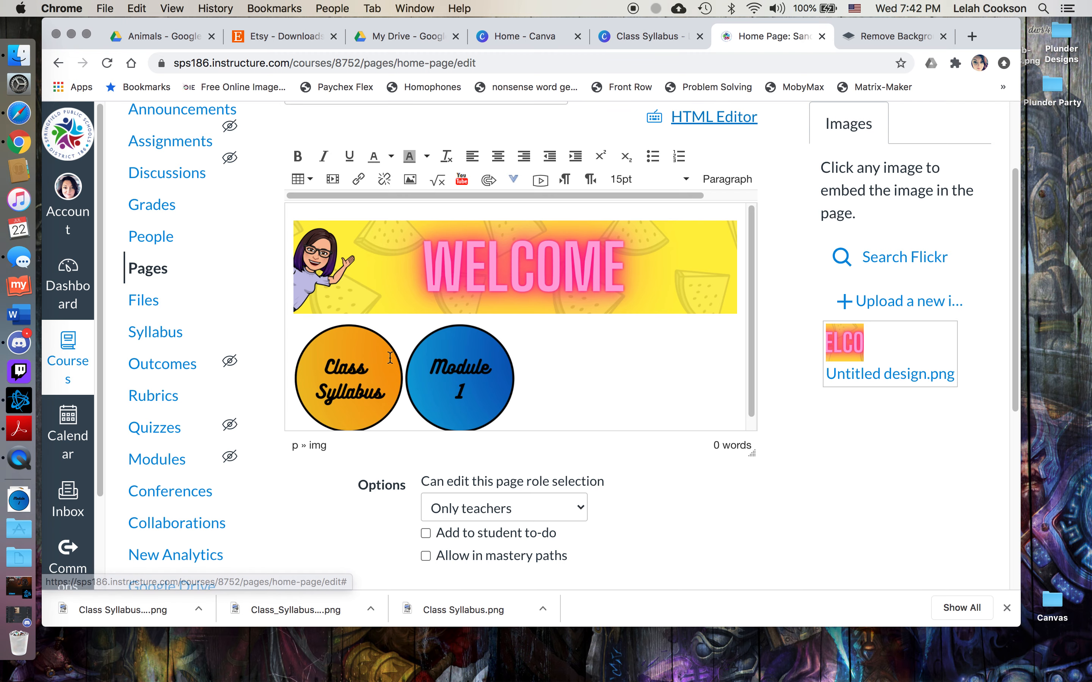
- In the page's HTML, set the Module 1 image's width to 50% and height to 25%
left_click(717, 119)
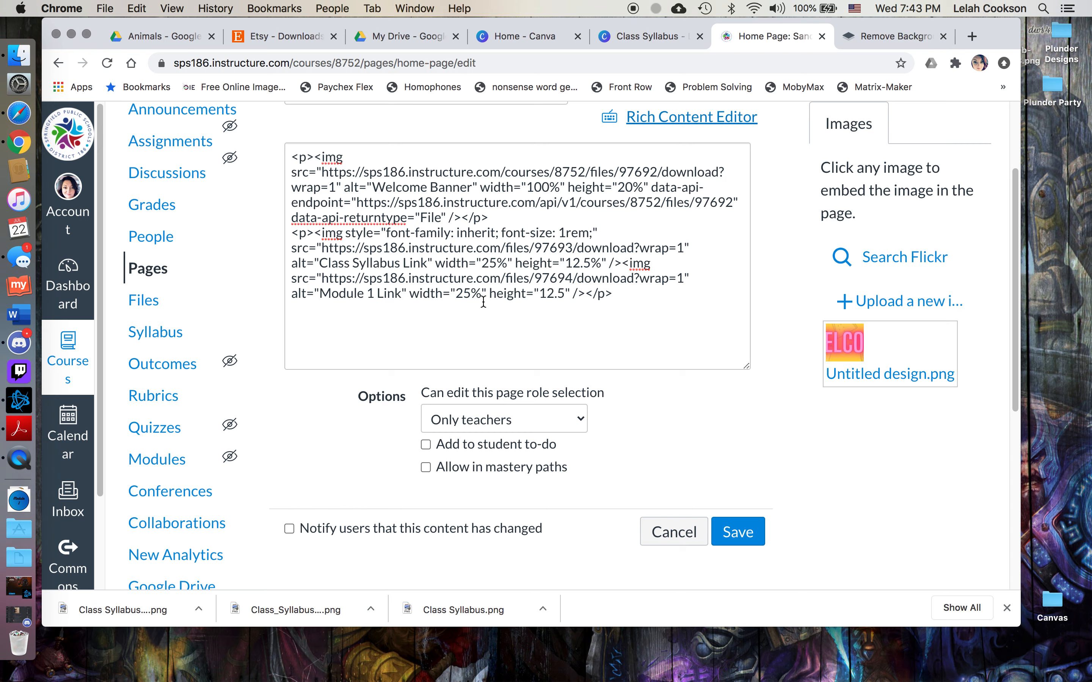
left_click(470, 293)
key("BackSpace")
key("BackSpace")
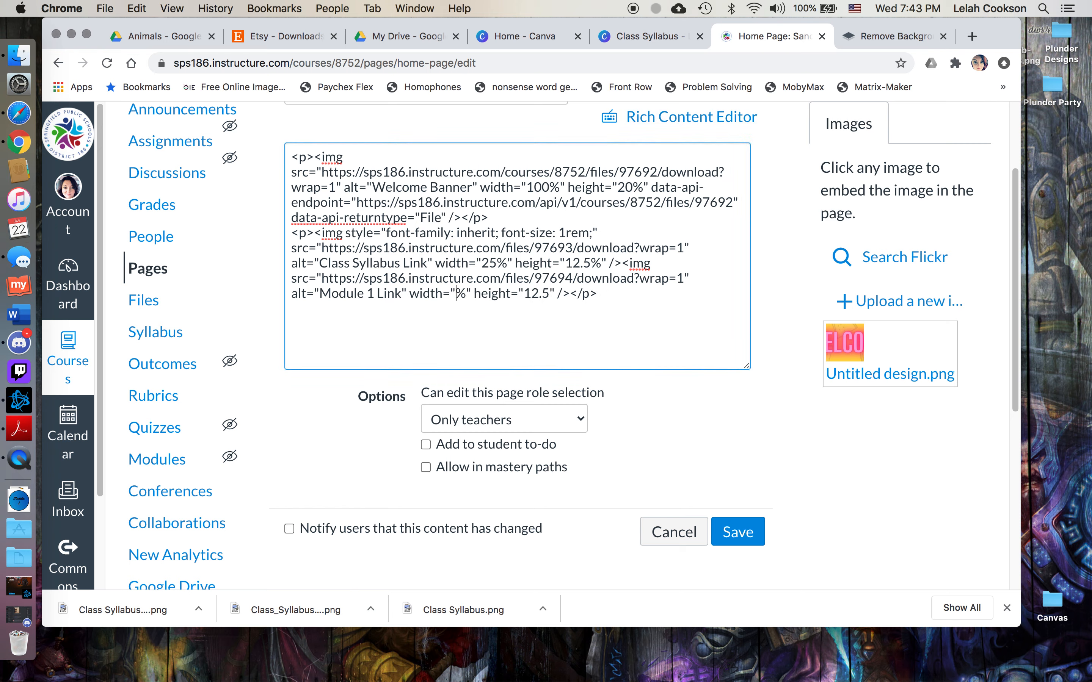
type("50")
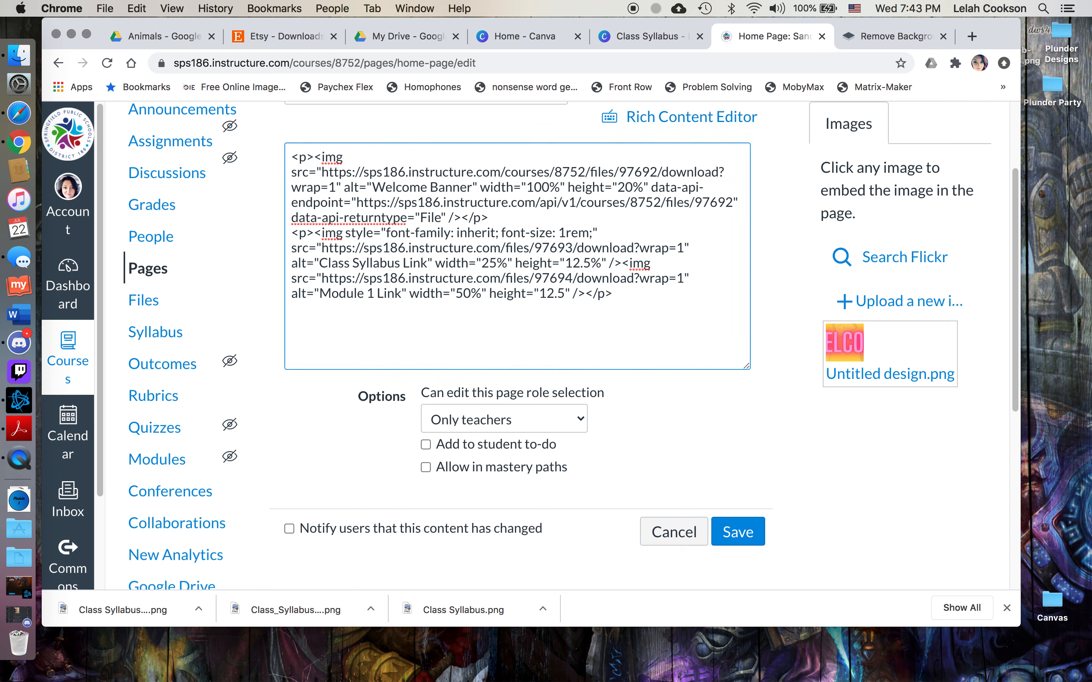
left_click(563, 293)
key("BackSpace")
key("BackSpace")
key("BackSpace")
key("BackSpace")
type("25%")
- Set the Class Syllabus image's width to 50% and height to 25% in the HTML, and return to the rich content view
left_click(498, 262)
key("BackSpace")
key("BackSpace")
type("50")
left_click(590, 260)
key("BackSpace")
key("BackSpace")
key("BackSpace")
key("BackSpace")
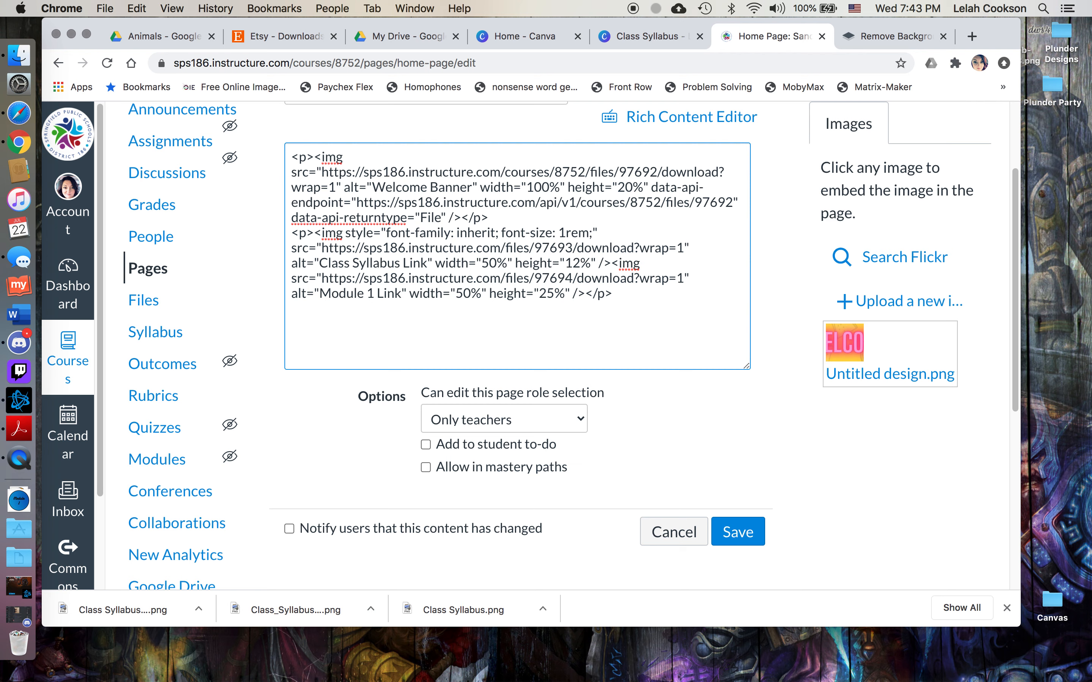
type("25")
left_click(670, 117)
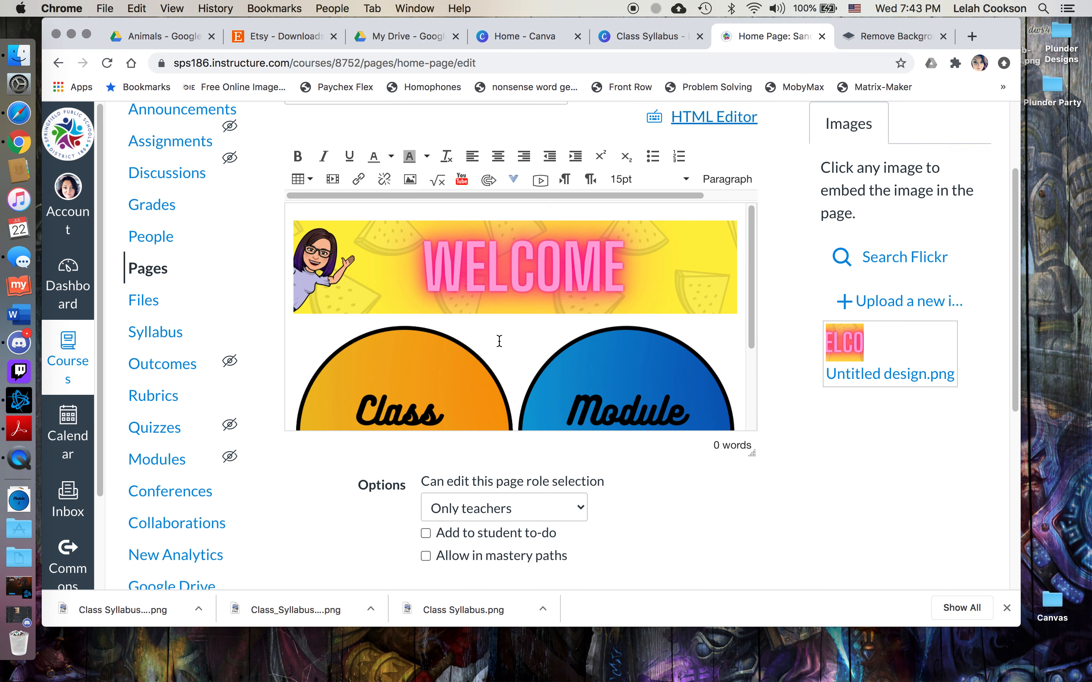
- Check the resized circle buttons below the welcome banner and save the Home Page
scroll(510, 388, "down", 3)
scroll(510, 388, "up", 3)
scroll(837, 480, "down", 5)
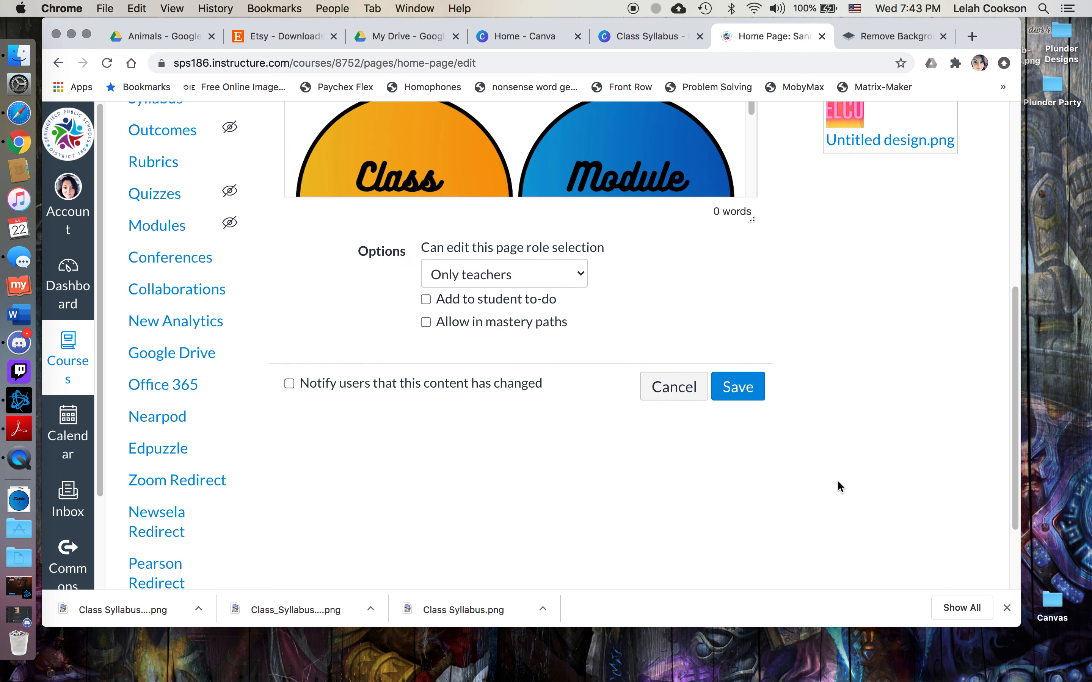
scroll(832, 479, "down", 3)
left_click(739, 273)
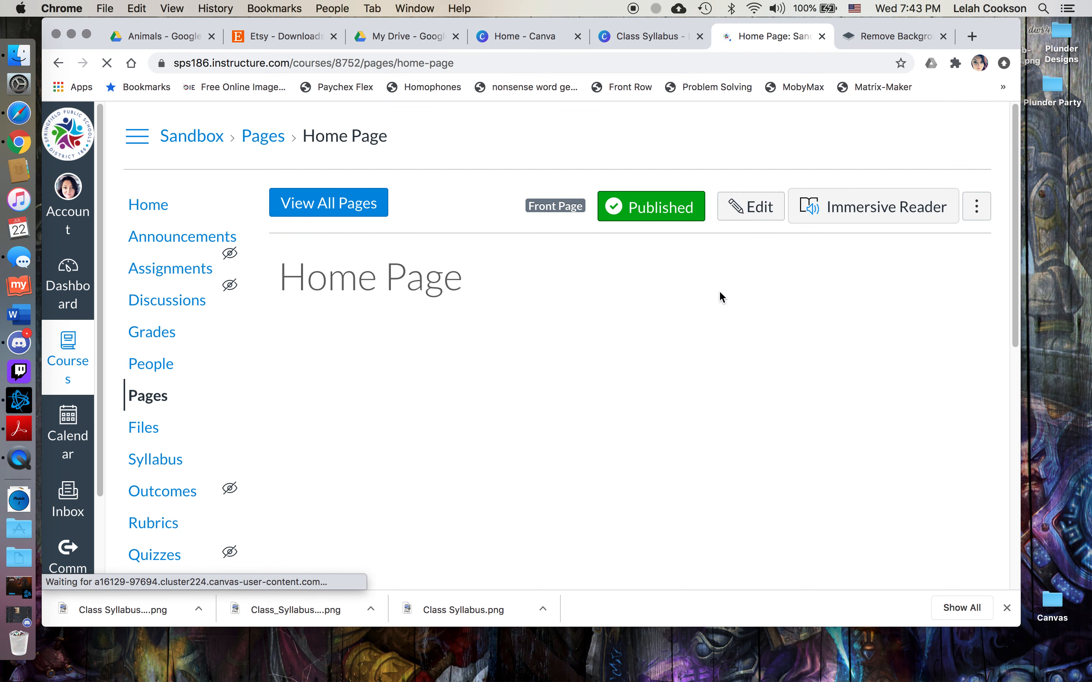
- View the saved page and the Sandbox course home to check the banner and button layout
scroll(696, 427, "down", 6)
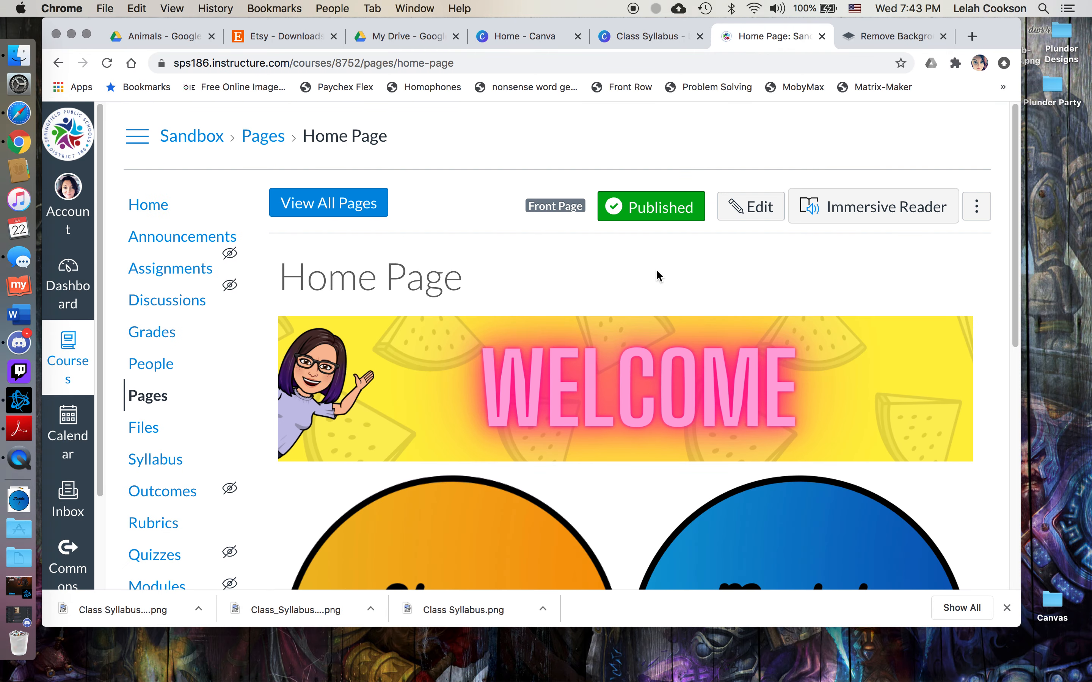
scroll(652, 271, "up", 6)
left_click(161, 213)
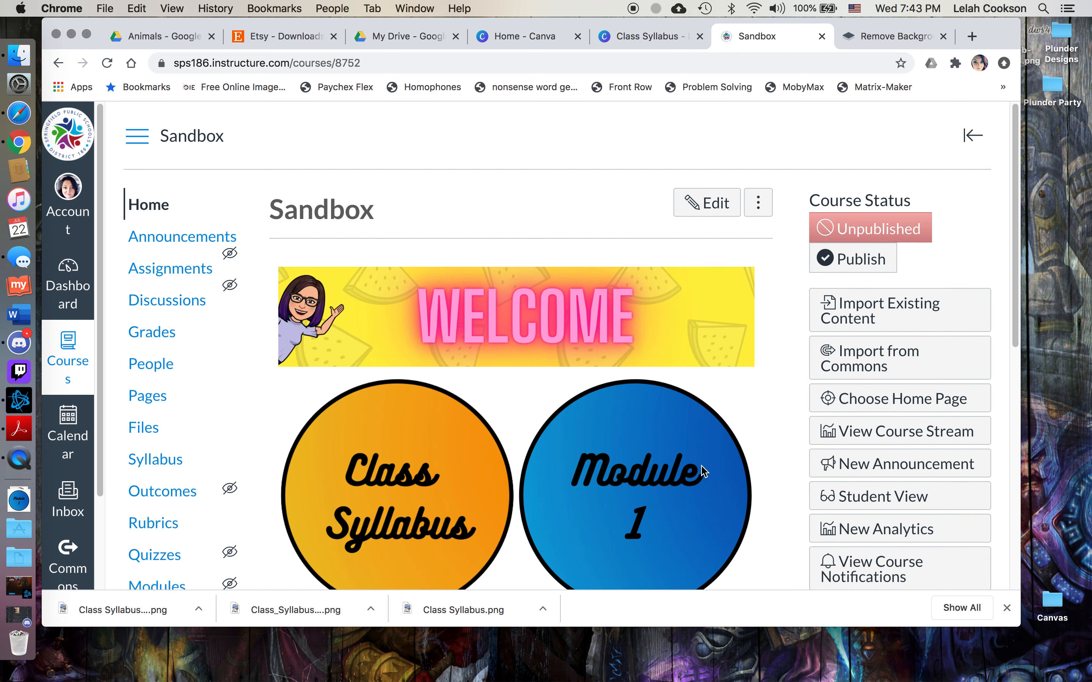
scroll(646, 449, "down", 3)
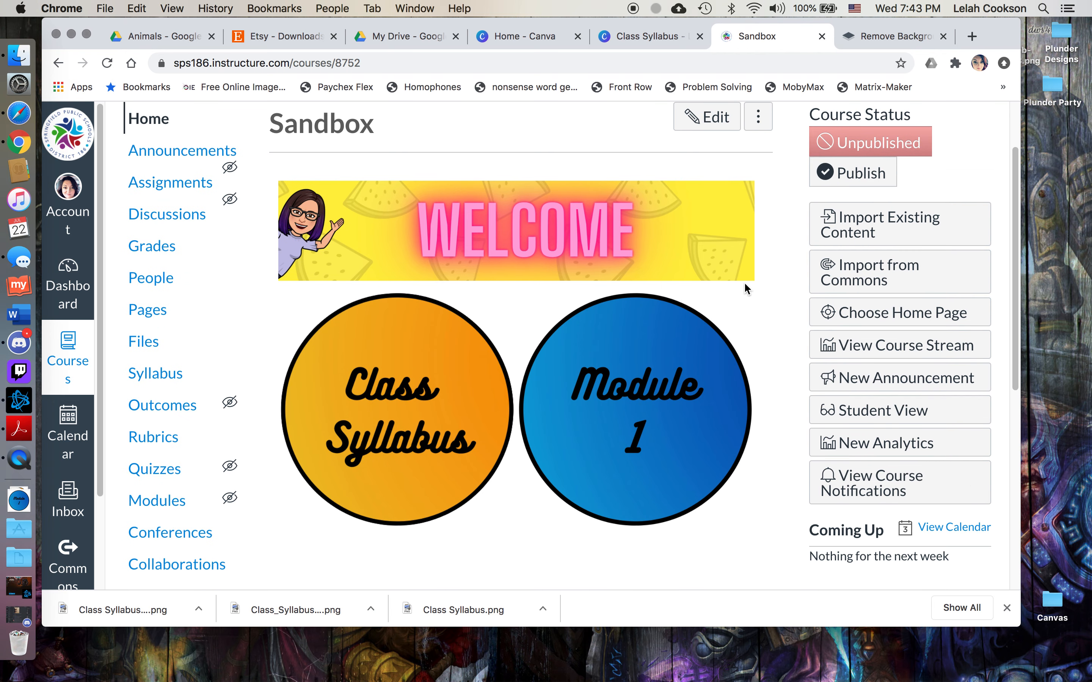
scroll(602, 315, "up", 3)
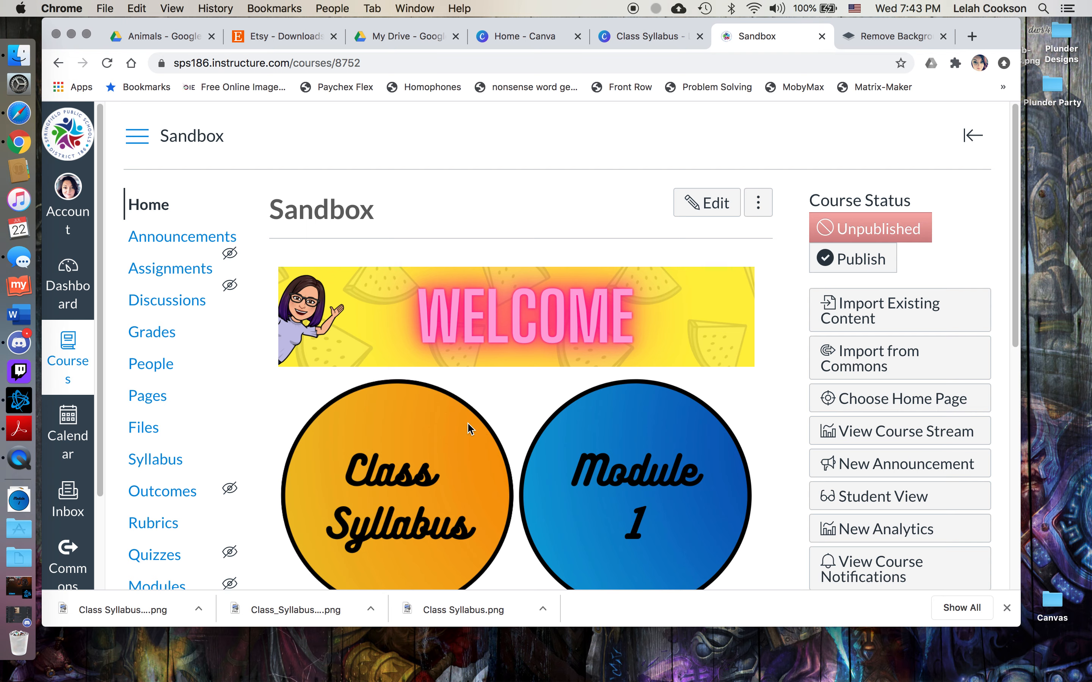
- Reopen the Home Page for editing and view the website URL link dialog for the Class Syllabus image without inserting a link
left_click(149, 396)
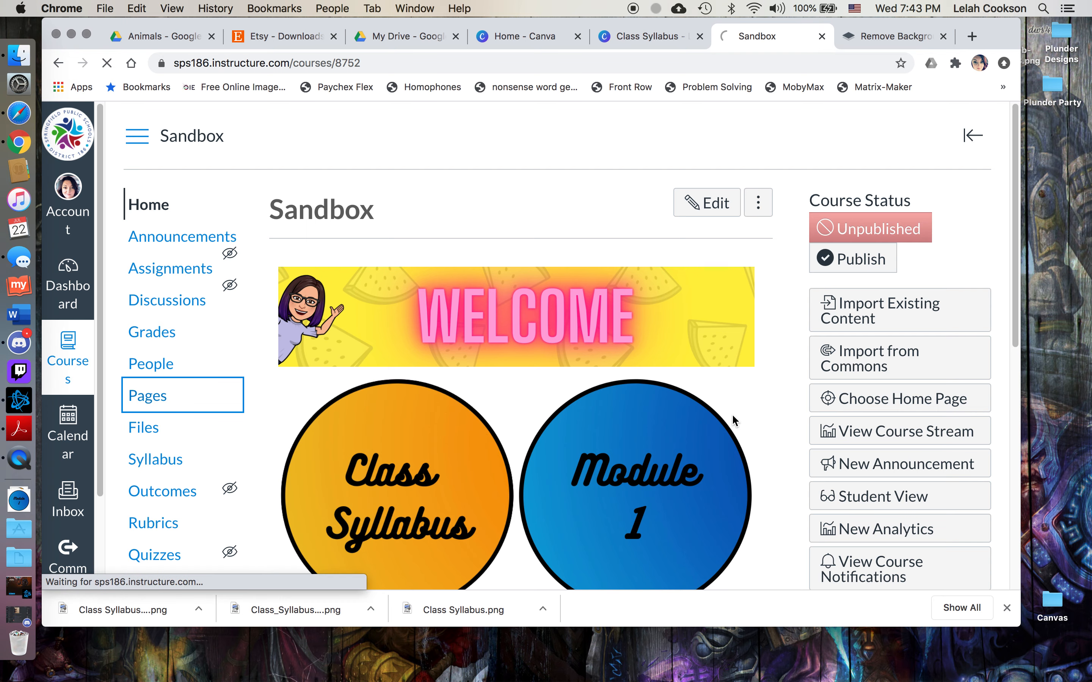
left_click(767, 207)
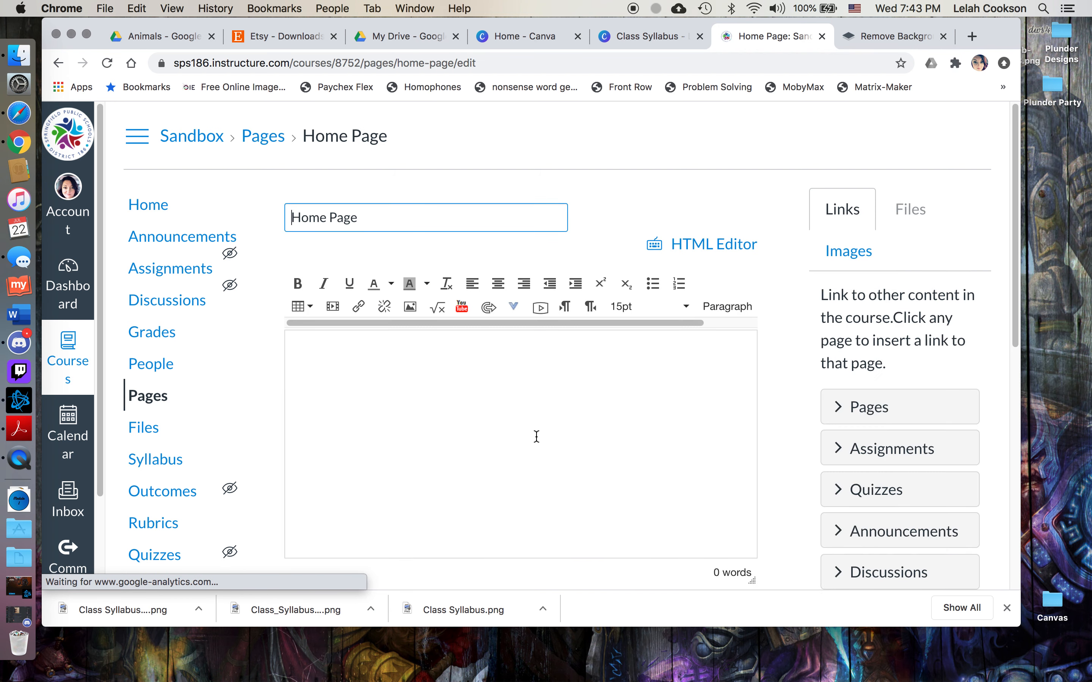
scroll(564, 447, "down", 3)
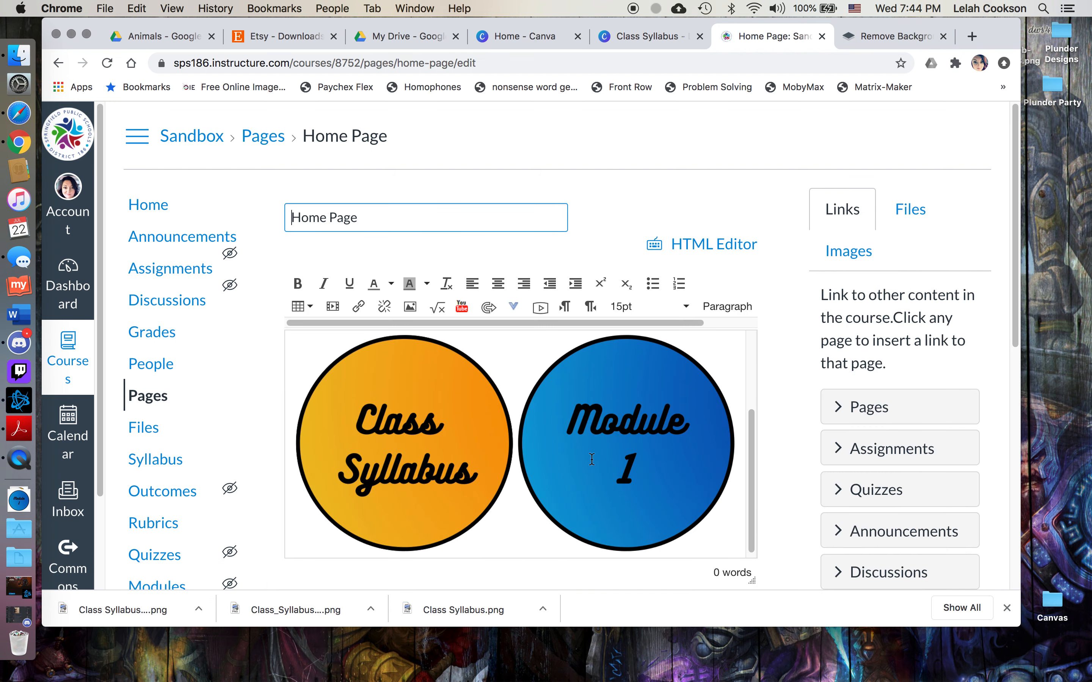
left_click(435, 383)
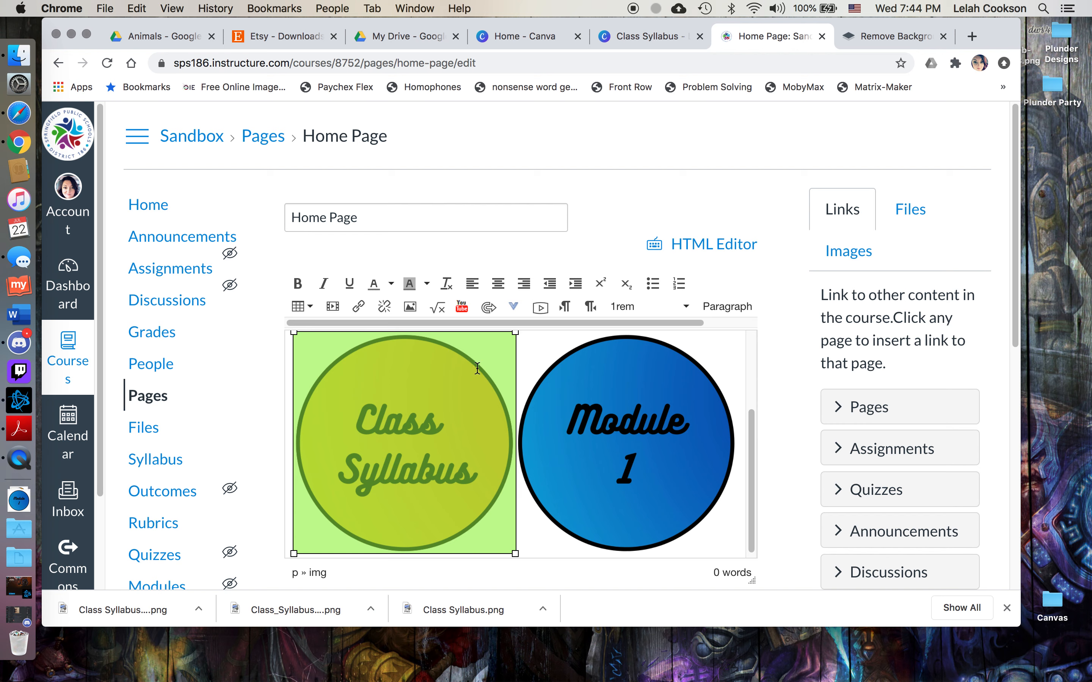
left_click(358, 303)
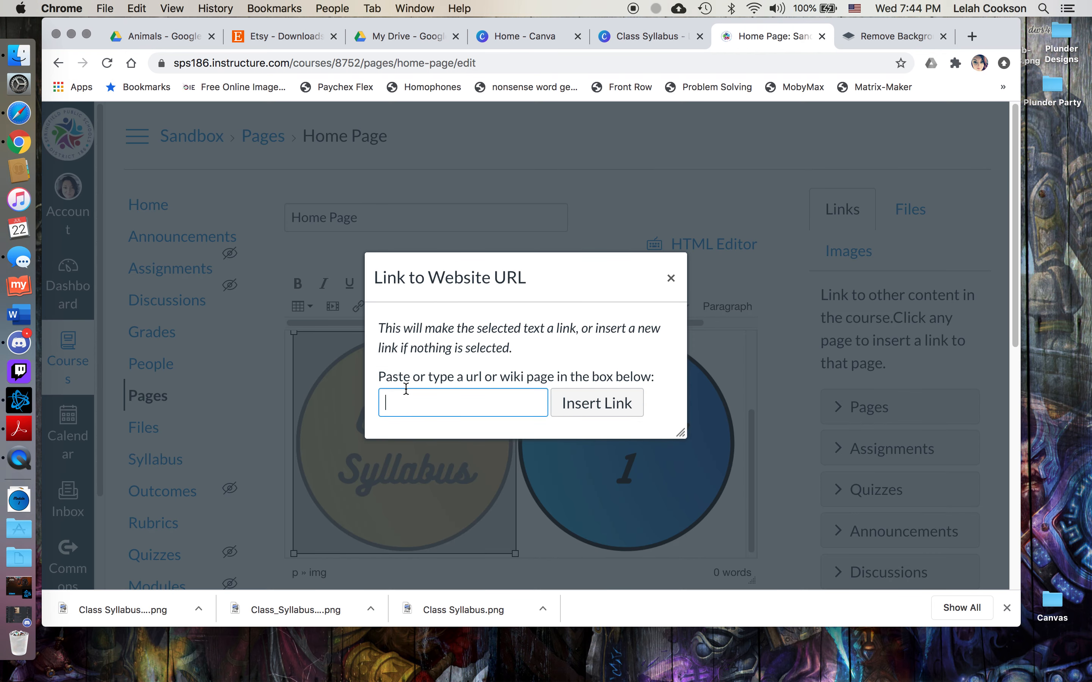
left_click(669, 278)
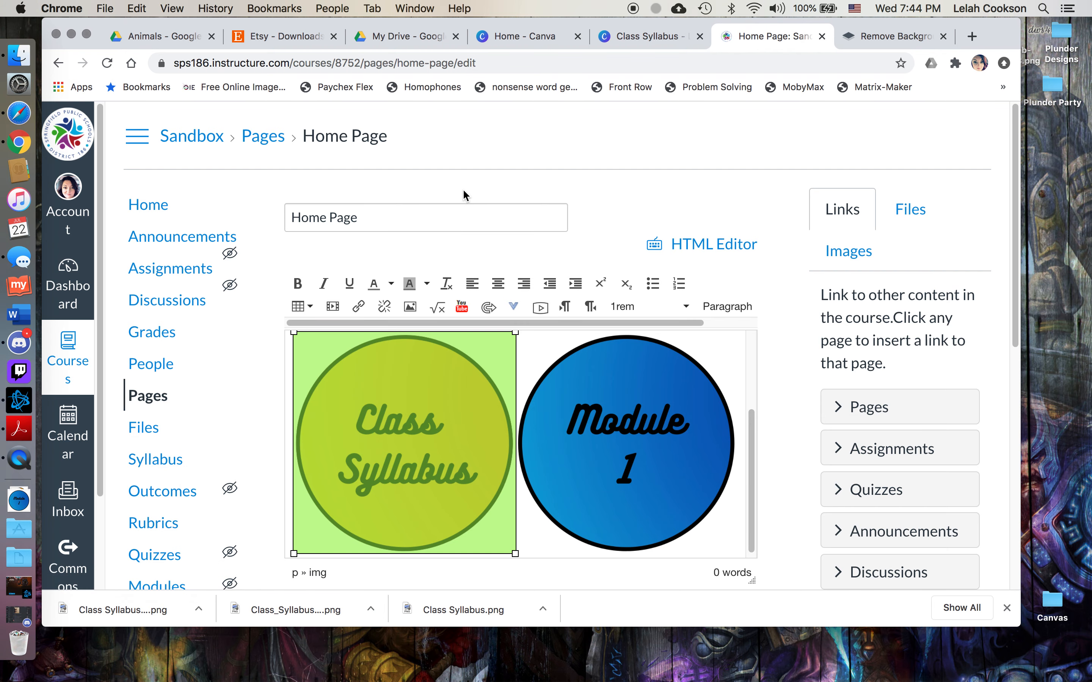
- Link the Class Syllabus image to the course's Syllabus from the Course Navigation links
scroll(785, 383, "down", 1)
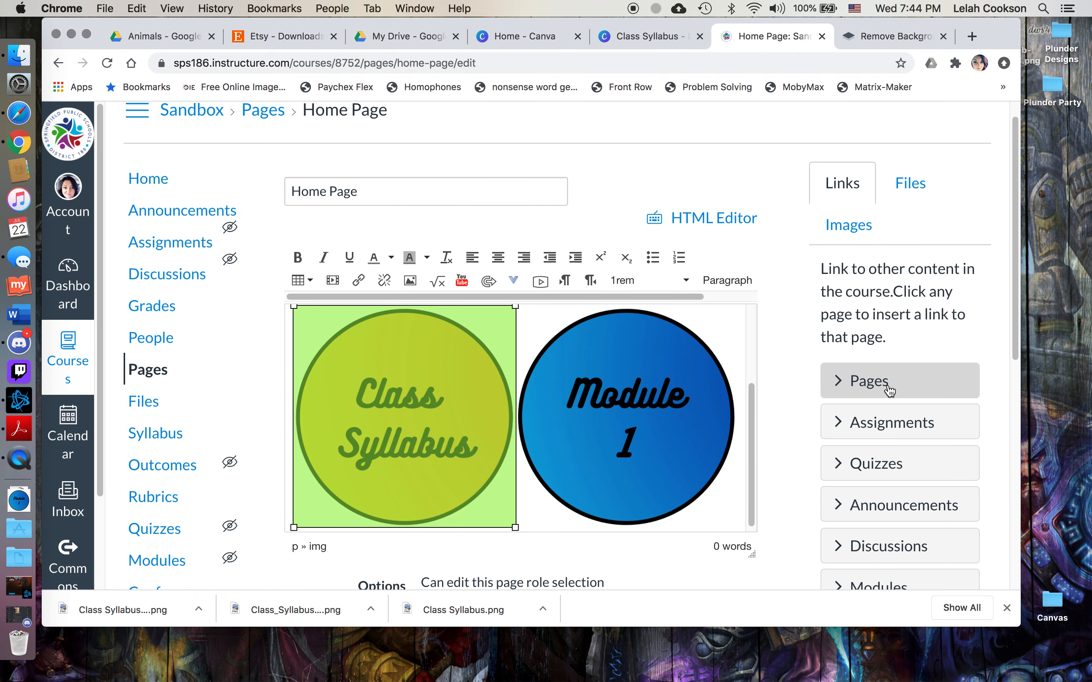
scroll(888, 390, "down", 1)
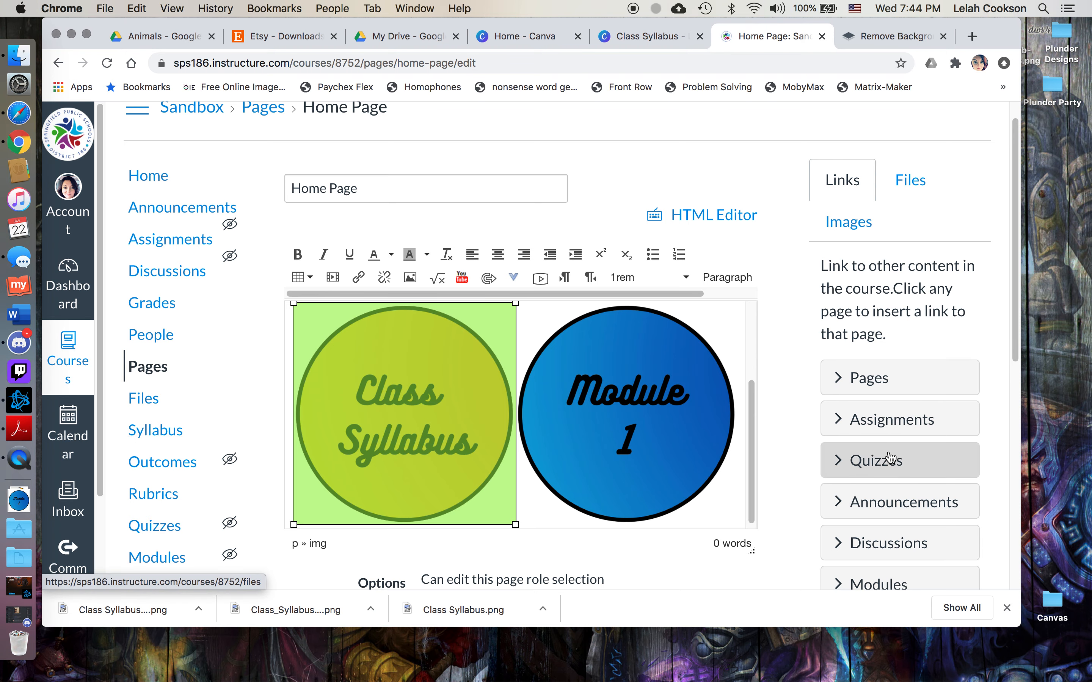
scroll(880, 469, "down", 4)
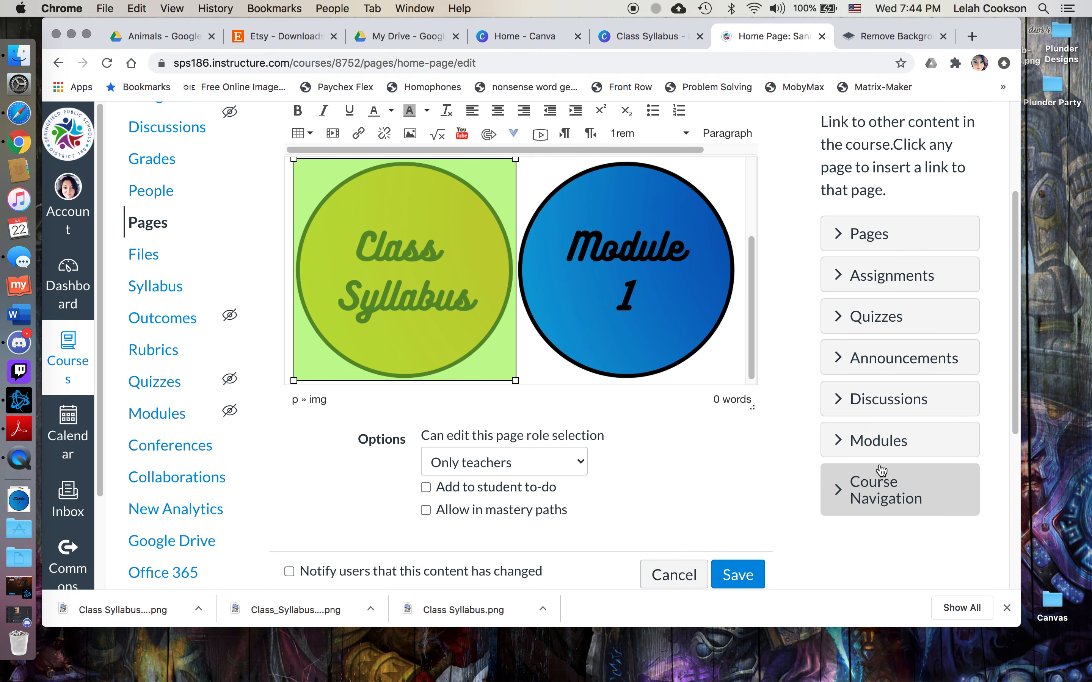
left_click(882, 481)
scroll(876, 498, "down", 2)
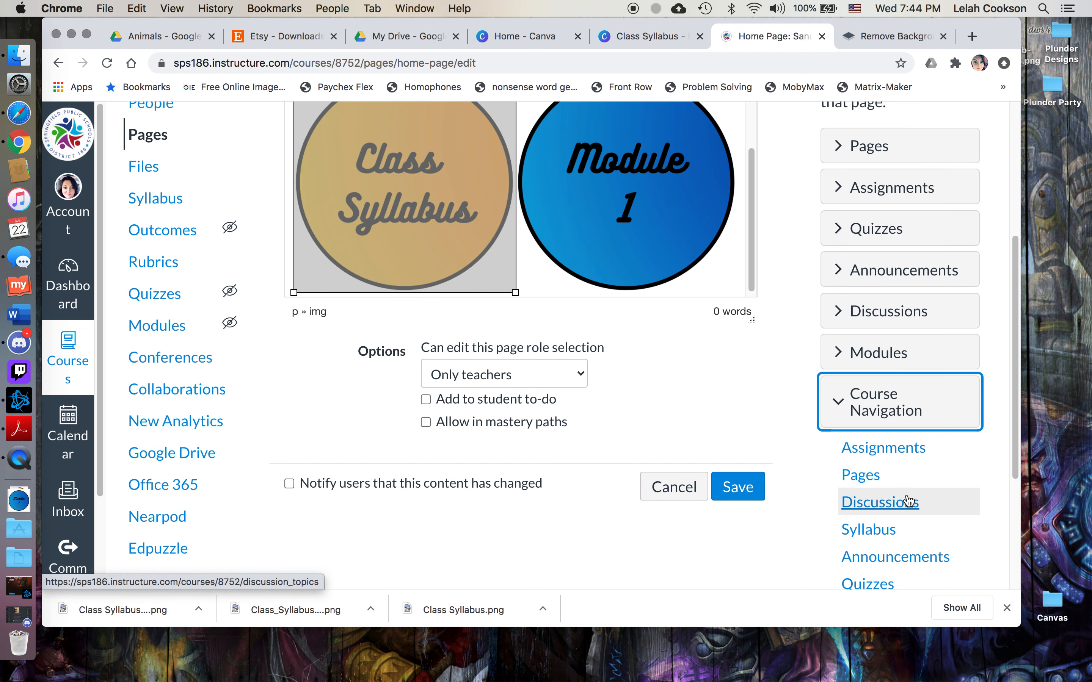
scroll(835, 429, "up", 6)
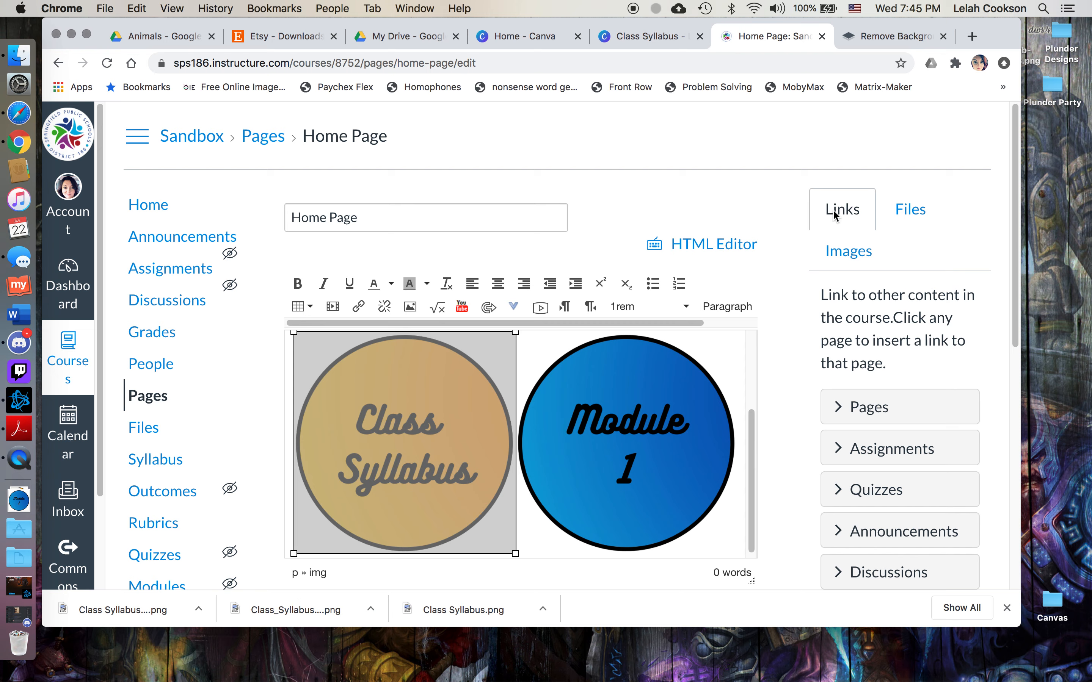
scroll(857, 447, "down", 5)
left_click(847, 438)
scroll(885, 510, "down", 1)
left_click(867, 546)
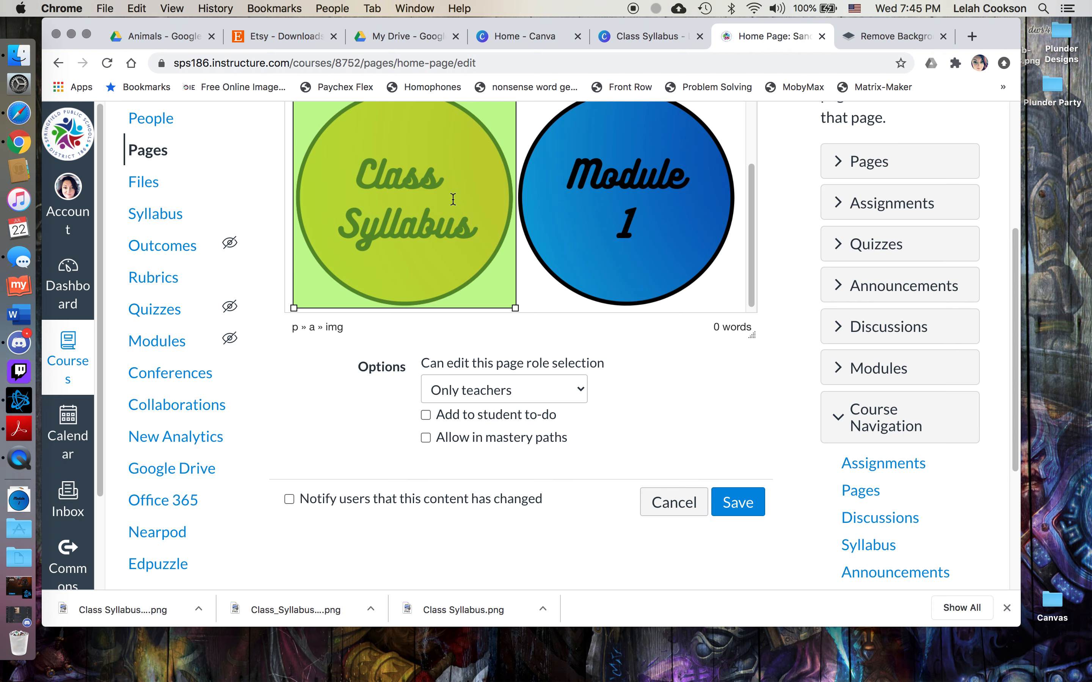
- Select the Module 1 image and look through the course modules available for linking
scroll(535, 251, "up", 3)
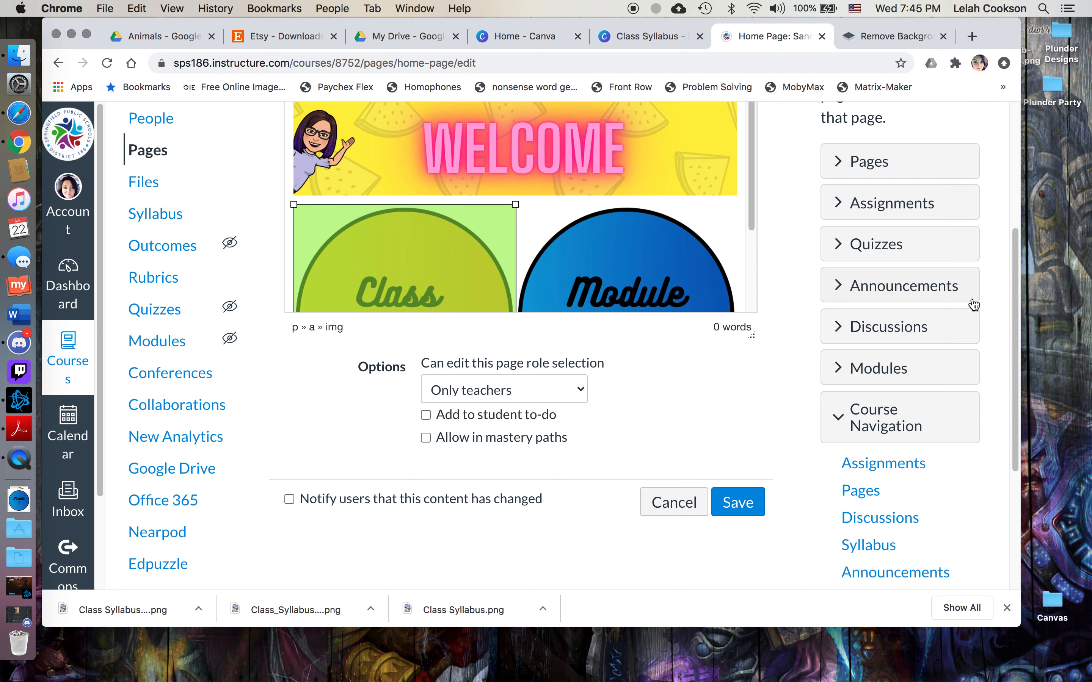
scroll(779, 285, "down", 3)
scroll(779, 287, "up", 4)
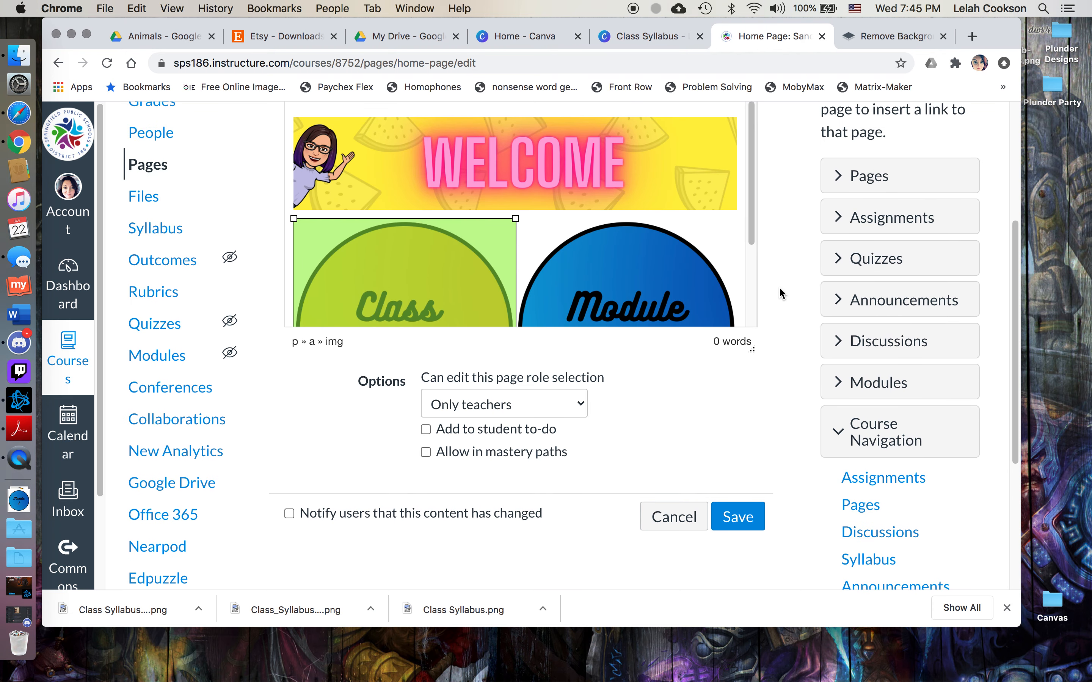
left_click(623, 270)
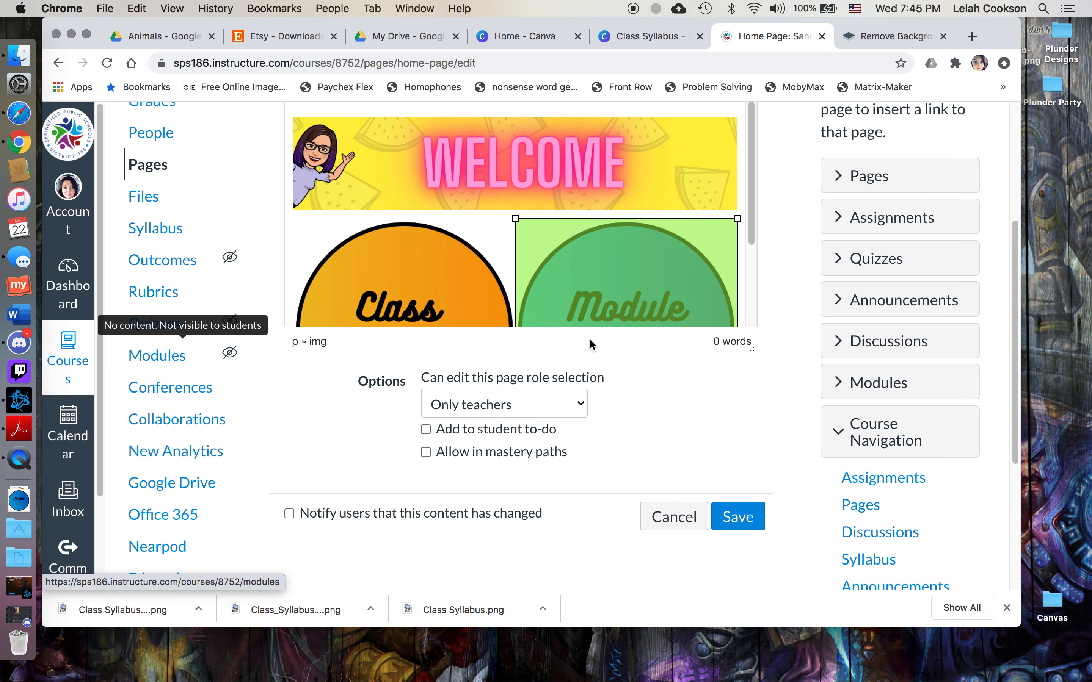
left_click(892, 391)
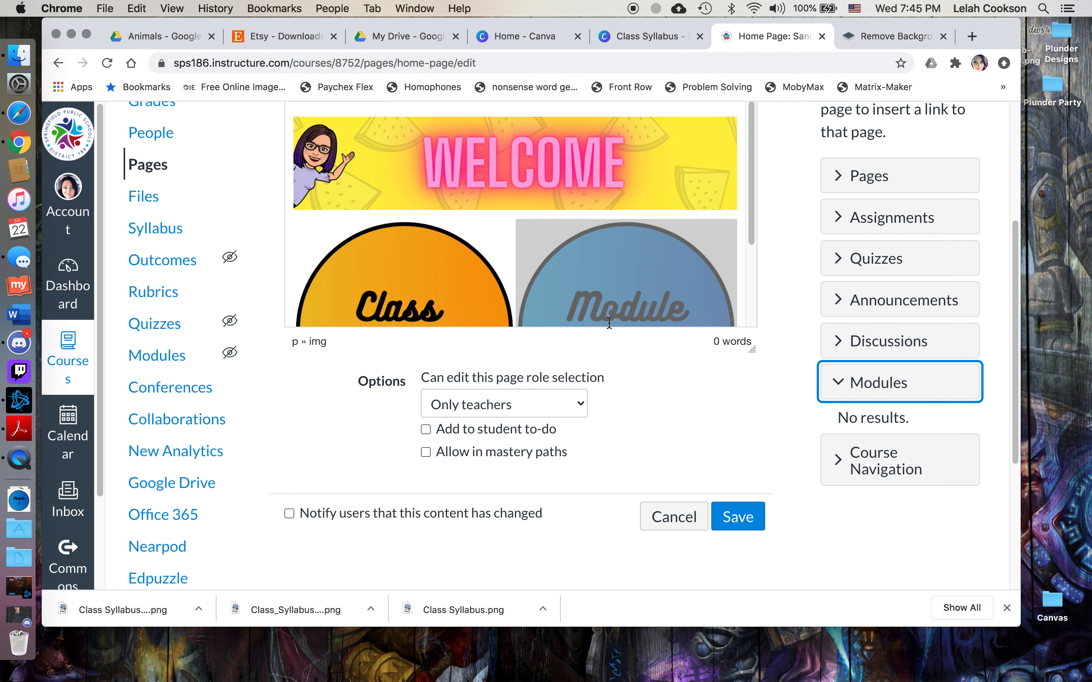
- Save the Home Page with the linked Class Syllabus image and view the published buttons
scroll(609, 323, "up", 1)
left_click(729, 546)
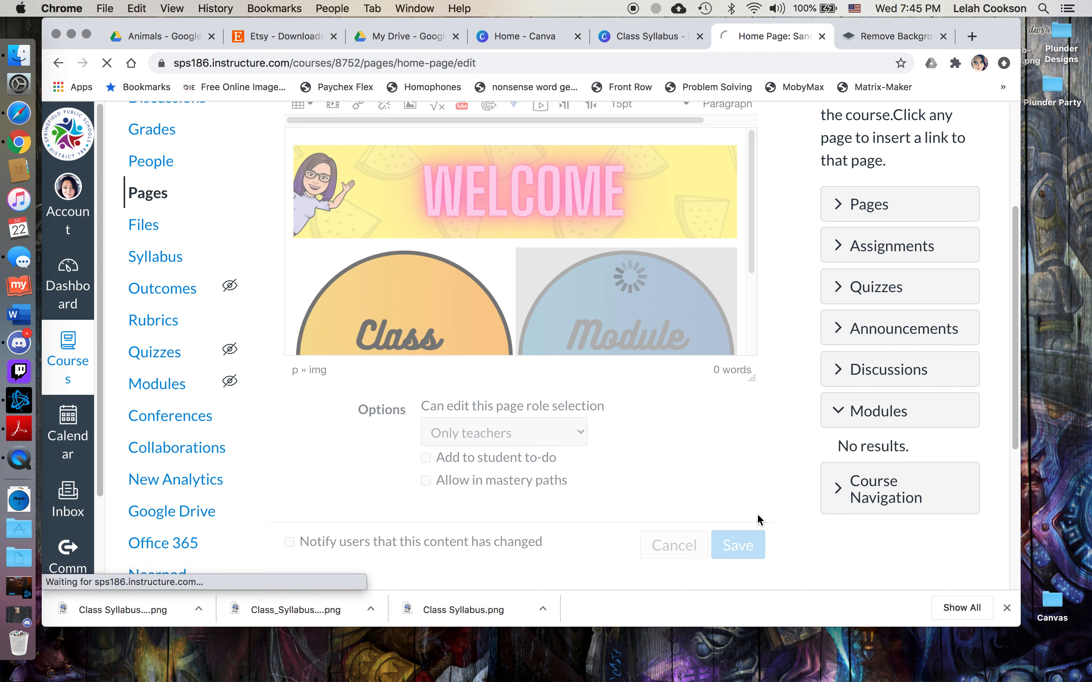
scroll(392, 544, "down", 1)
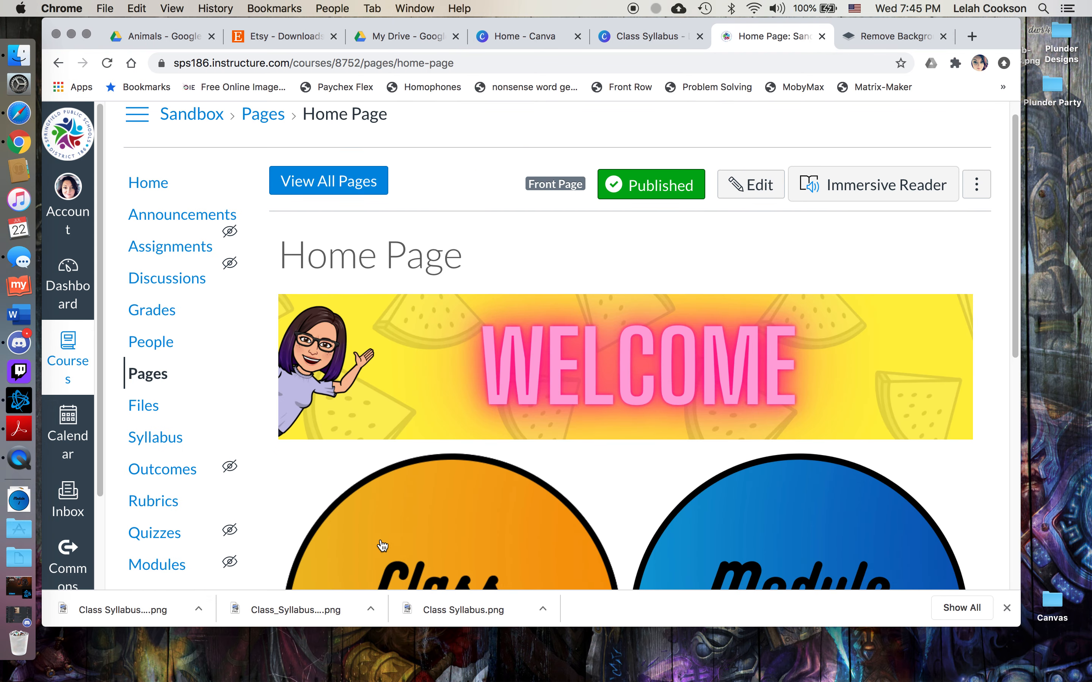
scroll(617, 311, "down", 10)
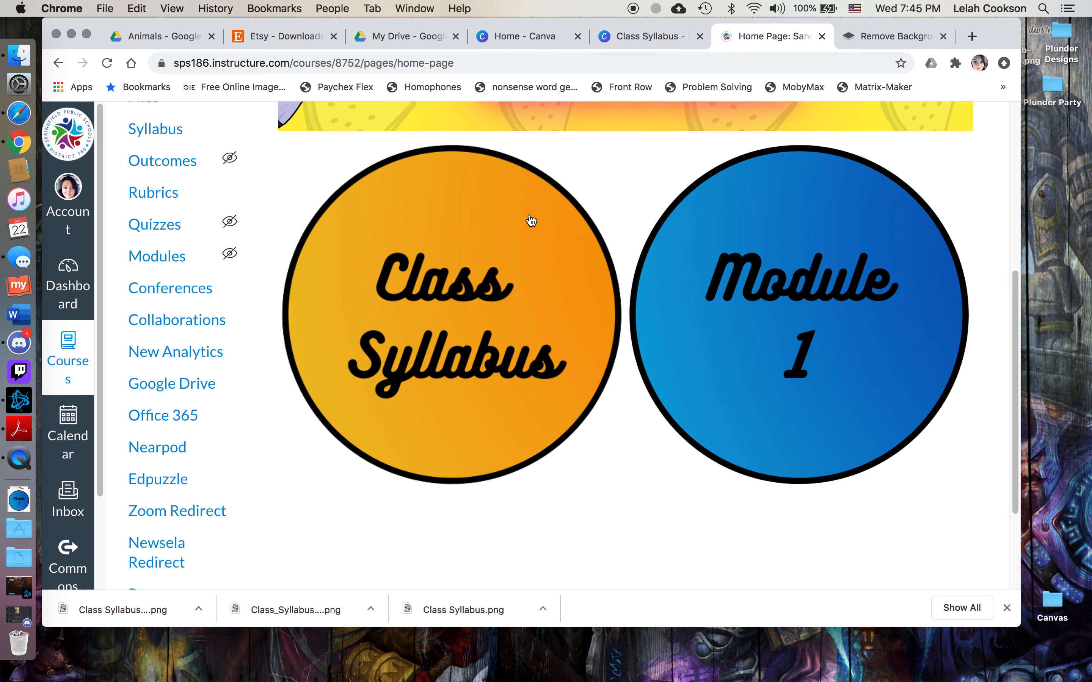
- Test the Class Syllabus button by following it to the Course Syllabus page, then return to the Sandbox course home
left_click(446, 223)
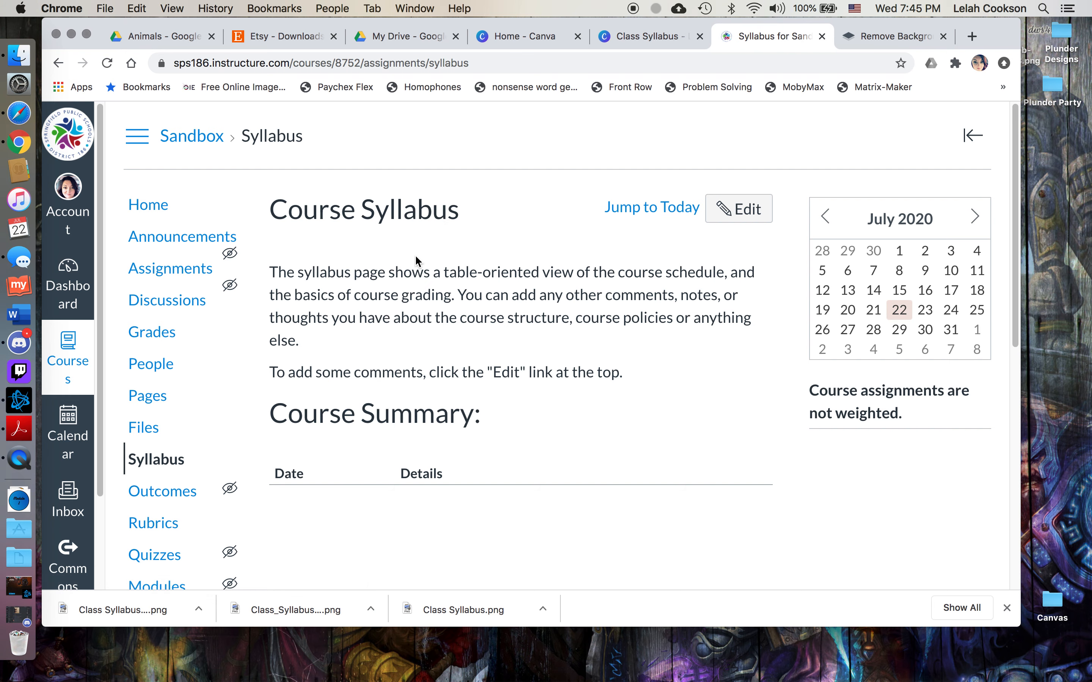
scroll(365, 203, "down", 5)
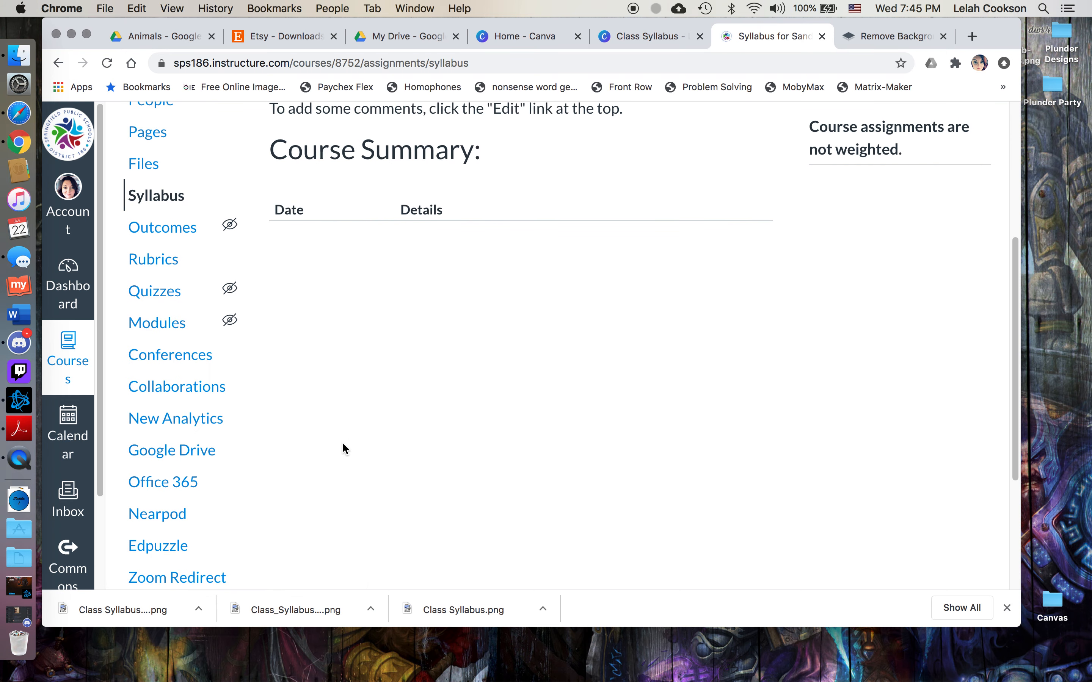
scroll(651, 237, "up", 5)
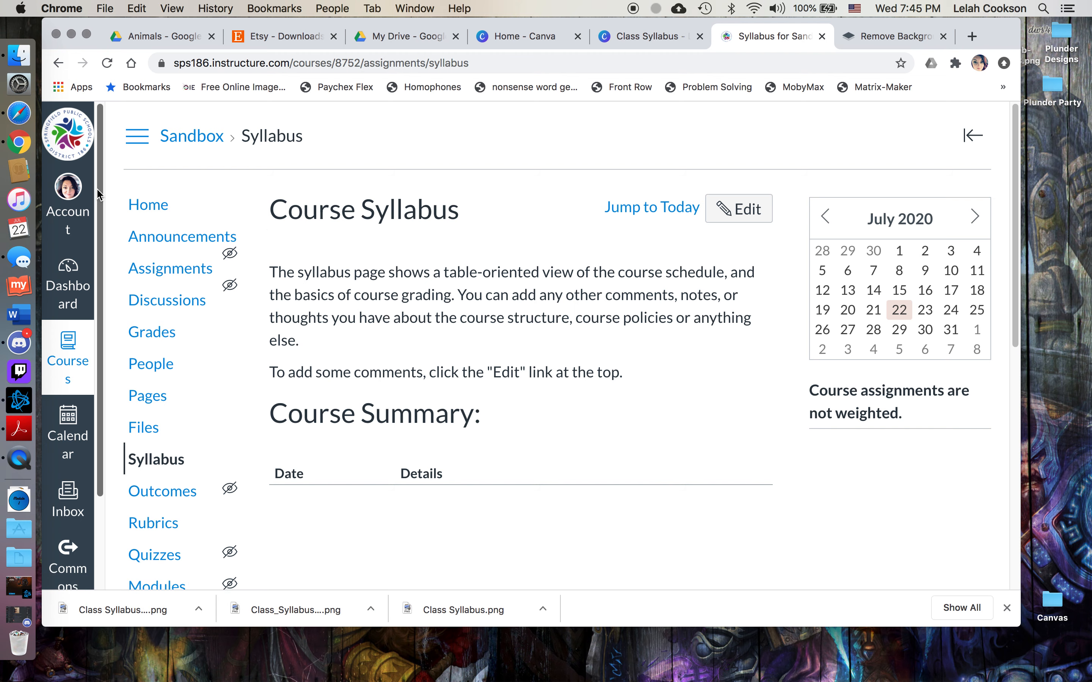
left_click(145, 206)
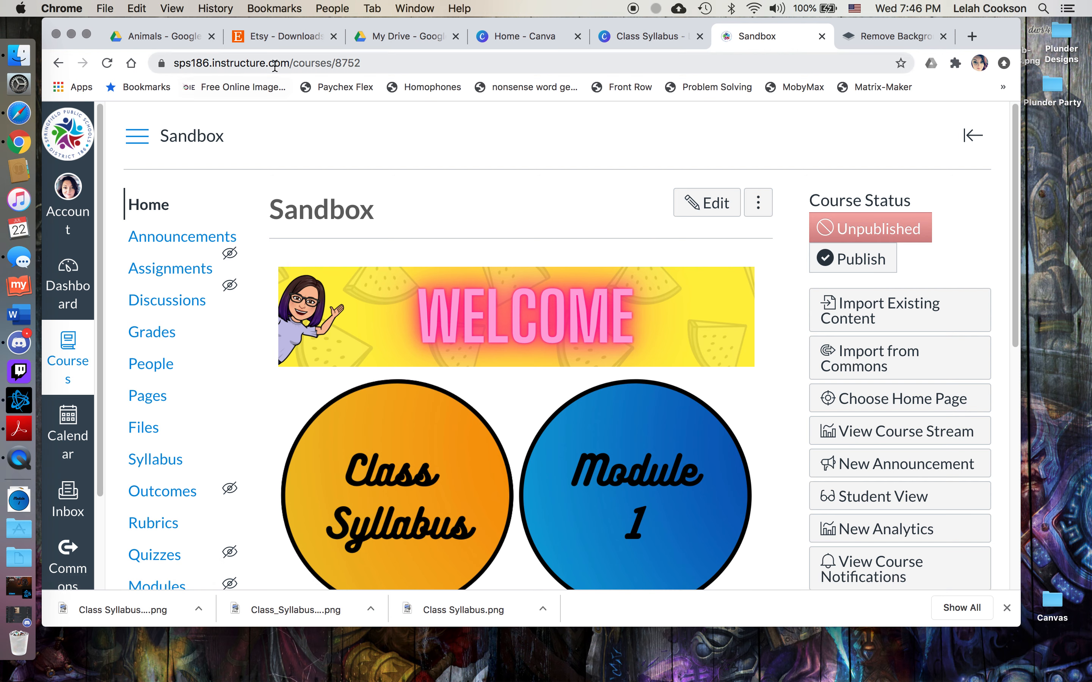
left_click(972, 137)
left_click(973, 138)
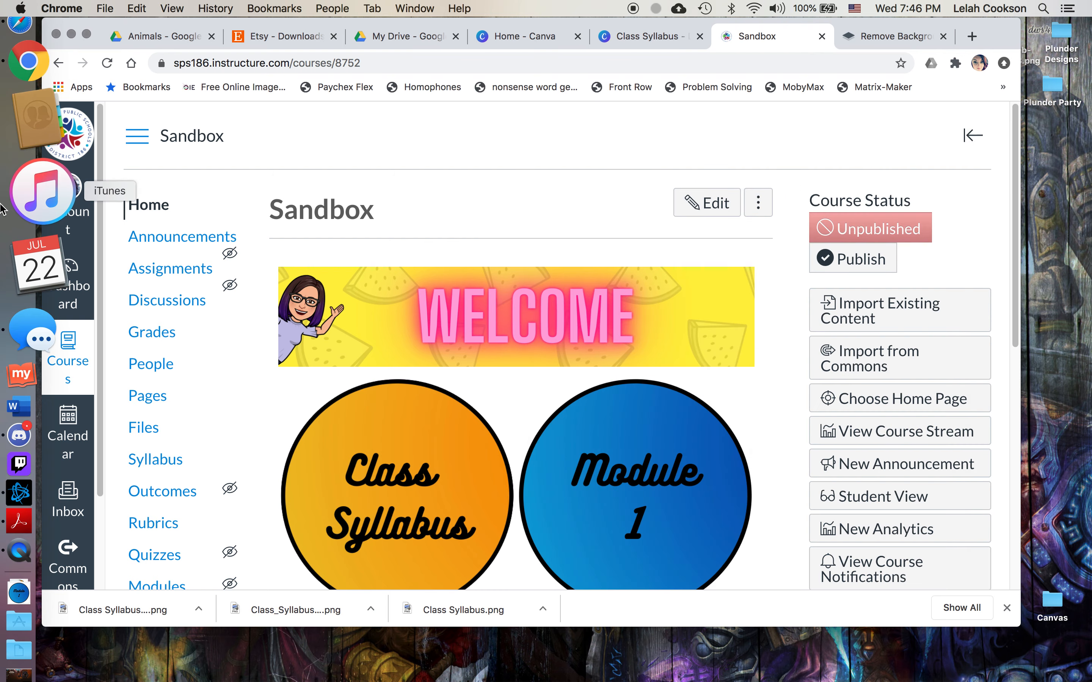
- Open the teacher's other unpublished course from the Dashboard and view its home page with the welcome banner and eight circular buttons
left_click(68, 283)
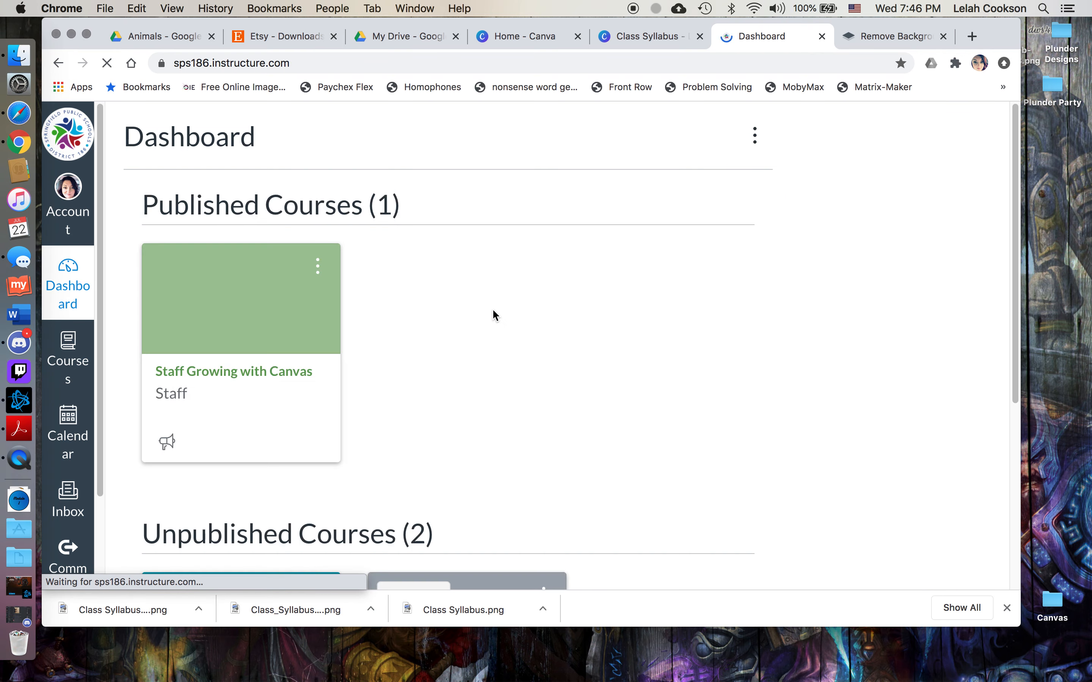
scroll(413, 417, "down", 1)
scroll(413, 417, "down", 5)
left_click(242, 451)
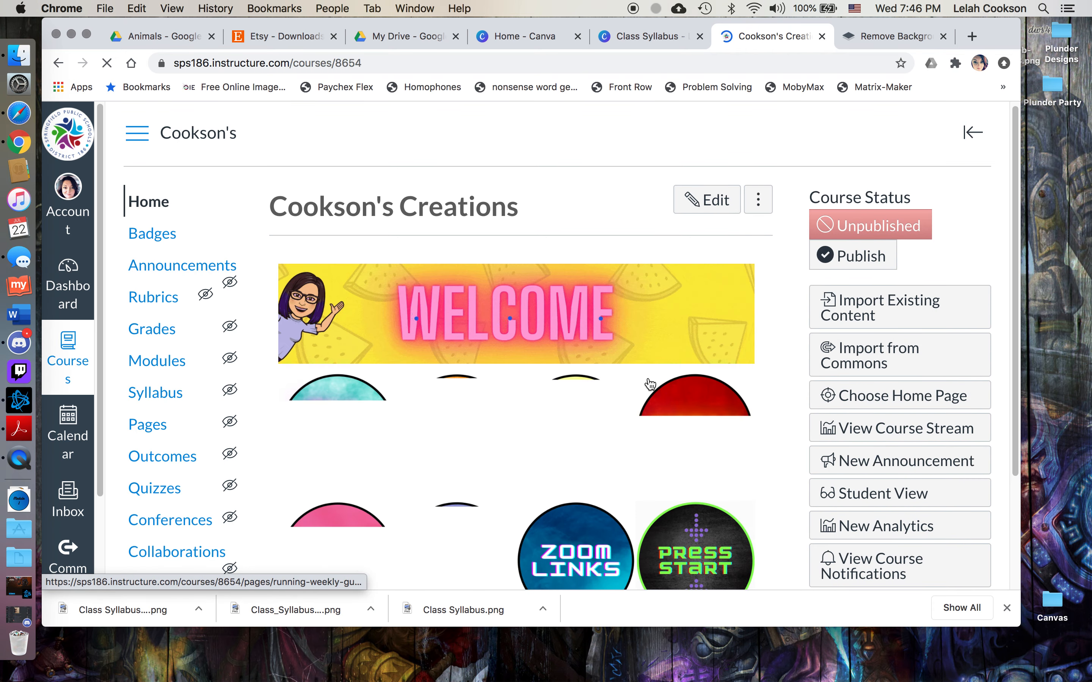
scroll(906, 424, "down", 3)
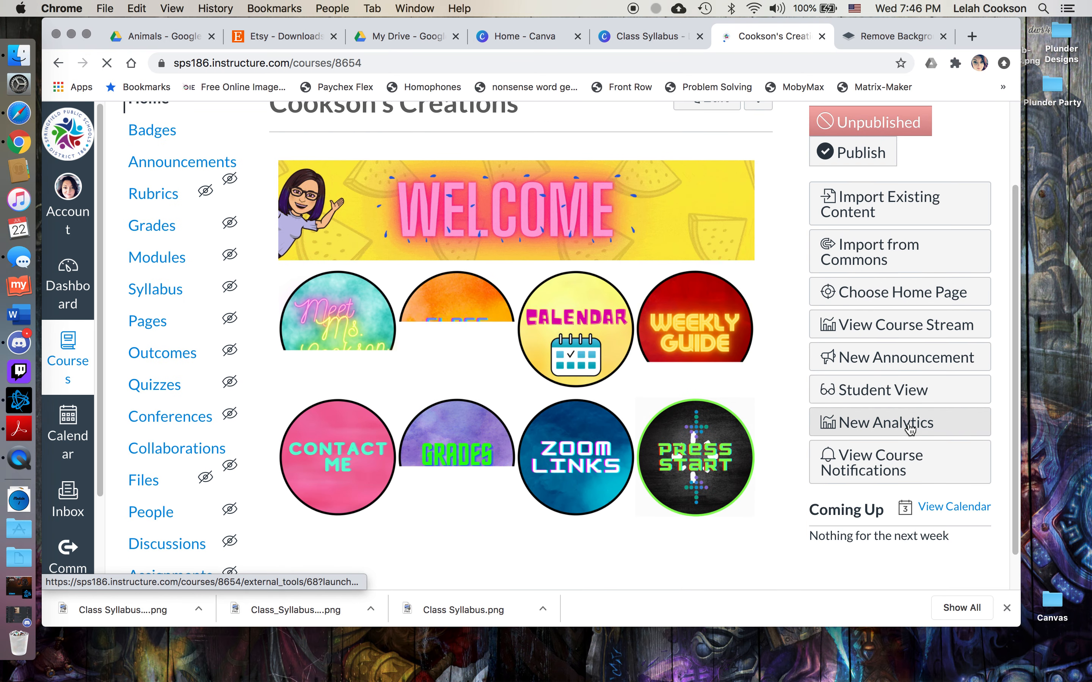
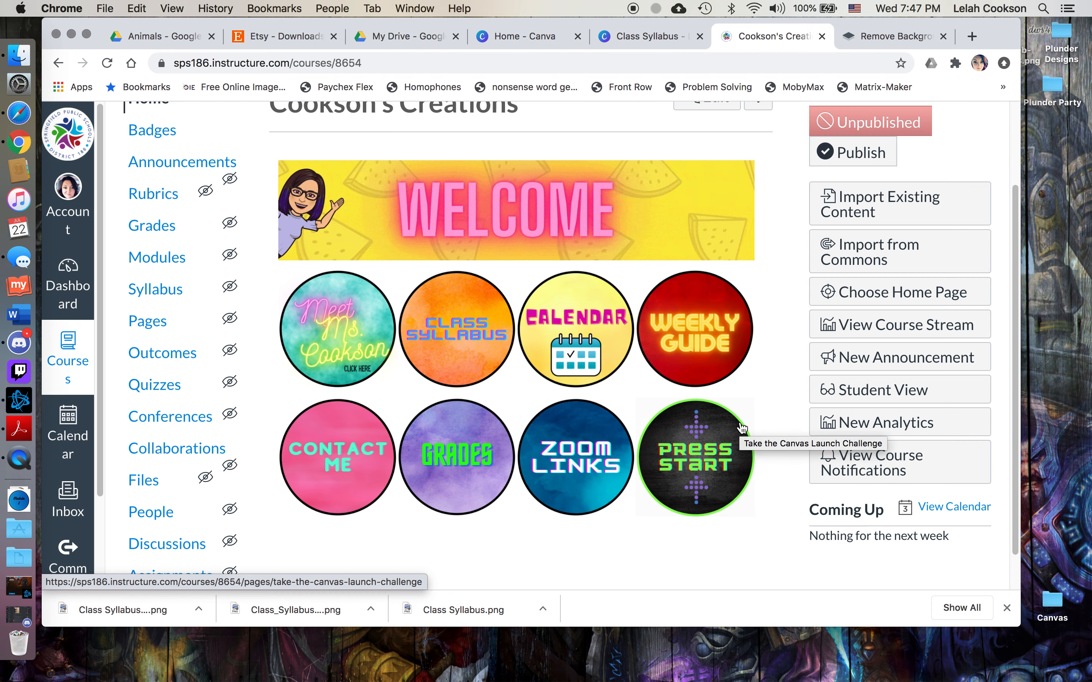
- Preview the example course's home page in Student View, then leave Student View
left_click(892, 395)
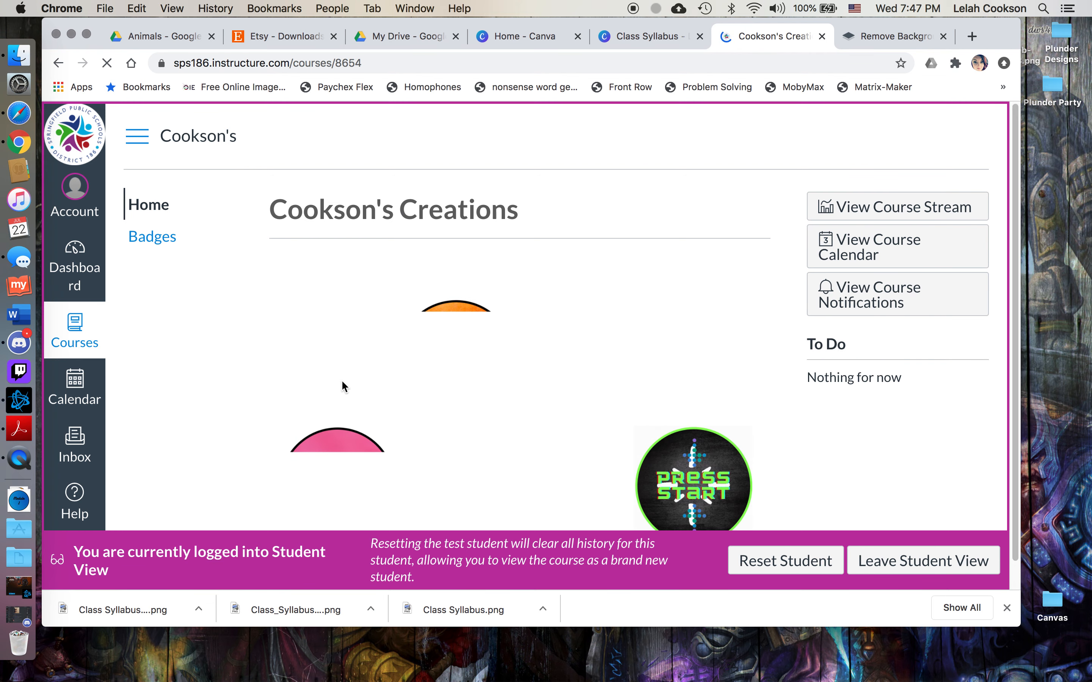
scroll(351, 384, "down", 1)
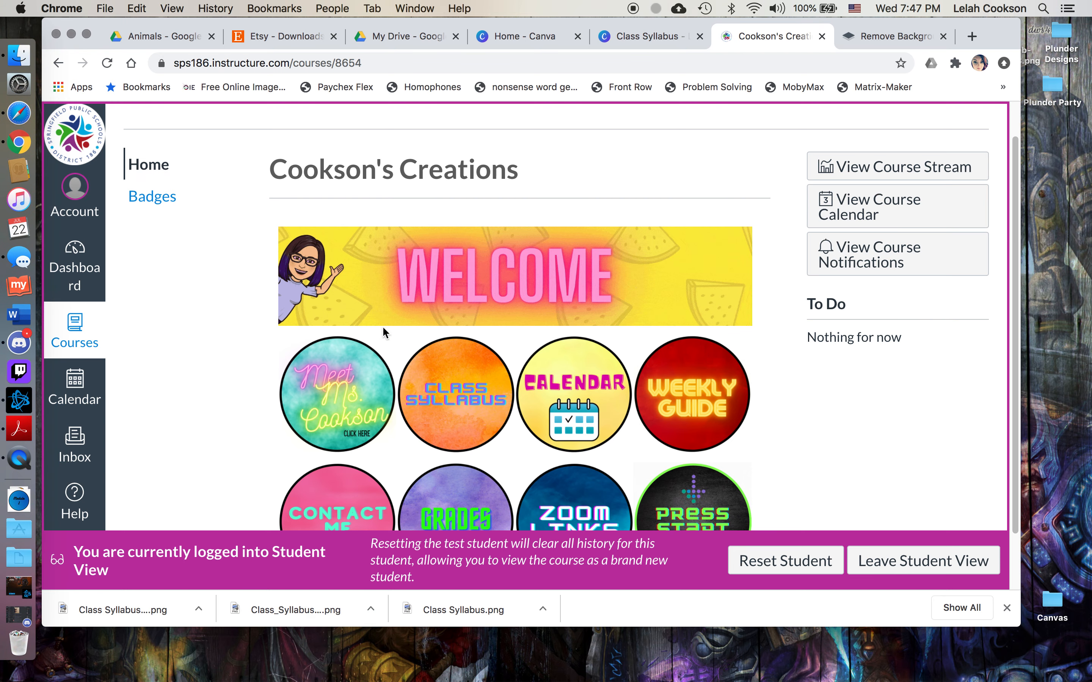
scroll(383, 327, "down", 2)
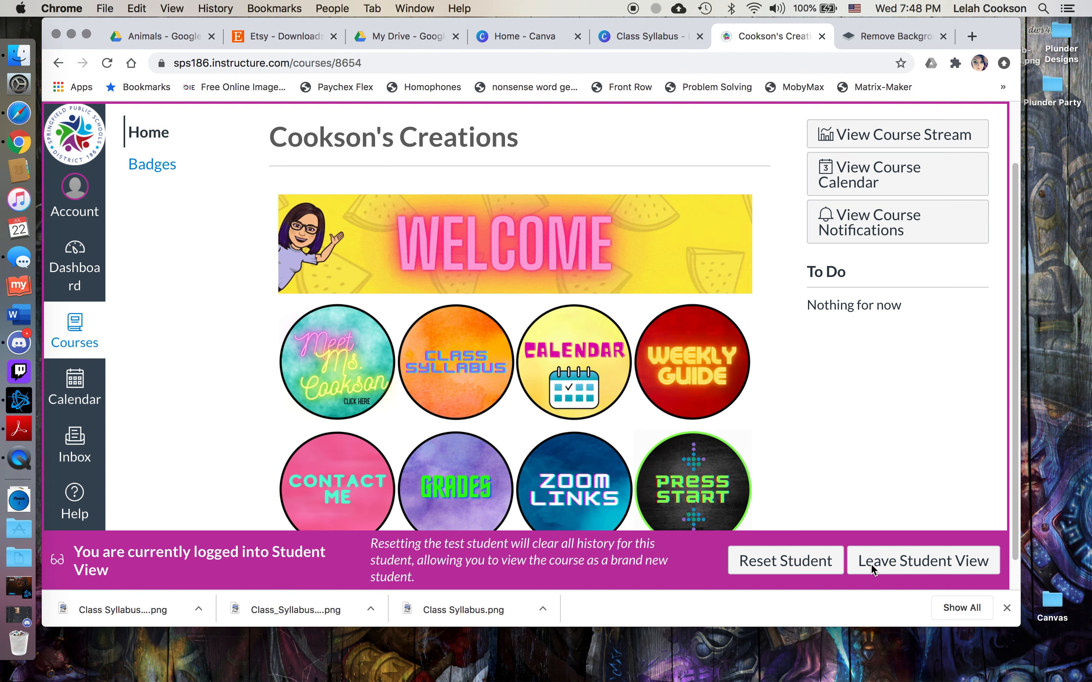
left_click(920, 561)
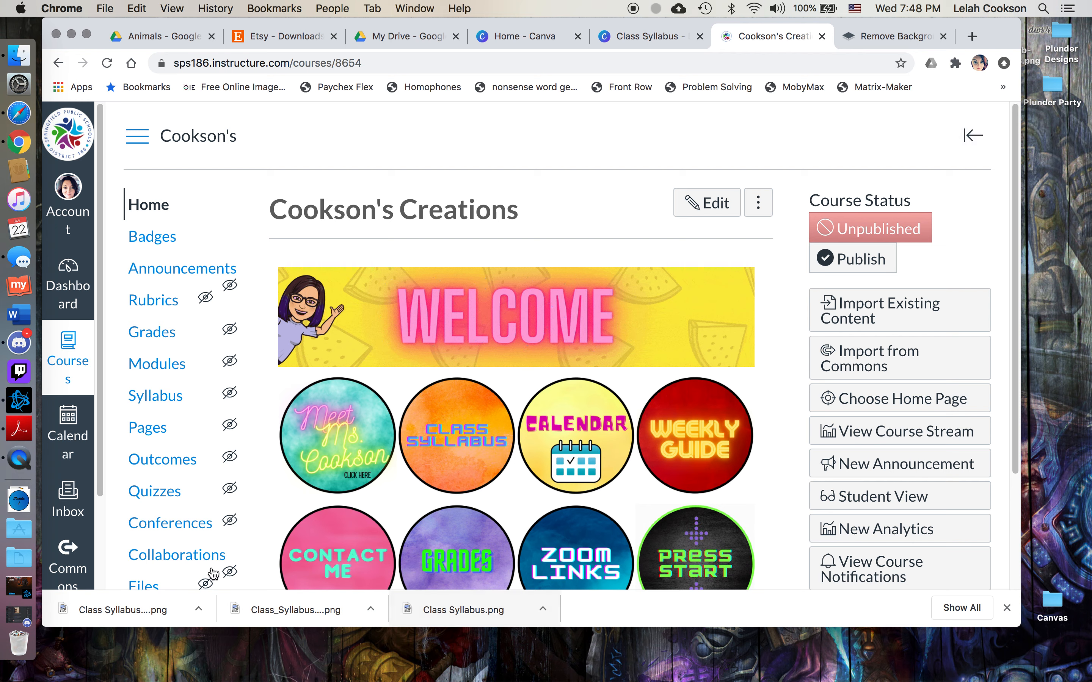
- Return to the Sandbox course from the Dashboard and open the Navigation section of its course settings
left_click(78, 280)
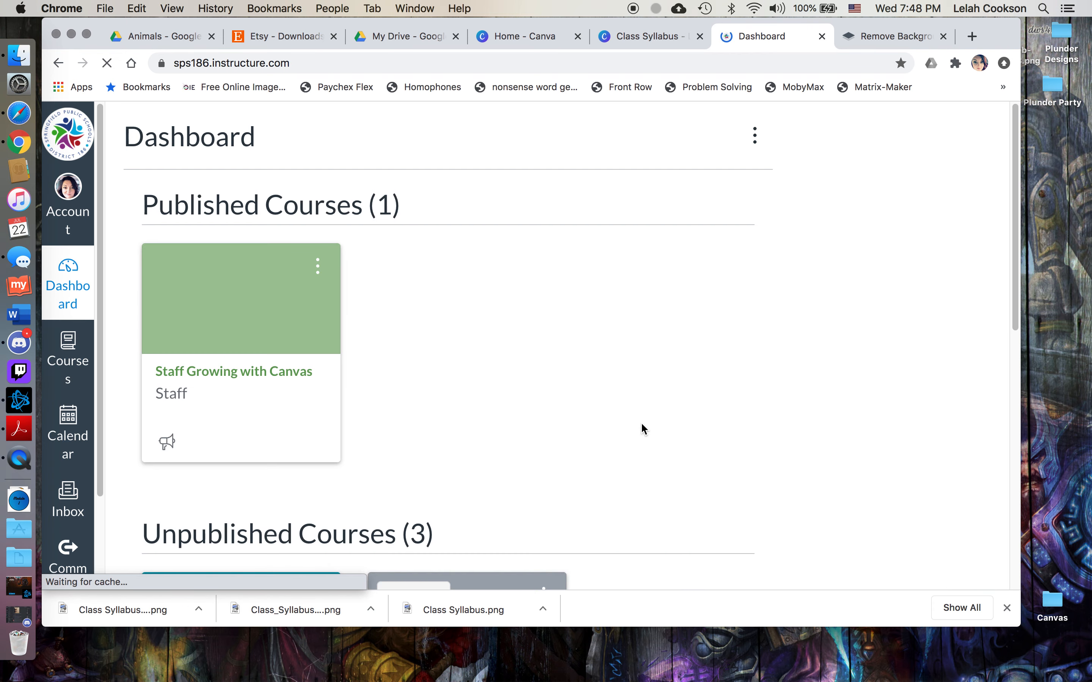
scroll(279, 482, "down", 5)
scroll(298, 478, "down", 5)
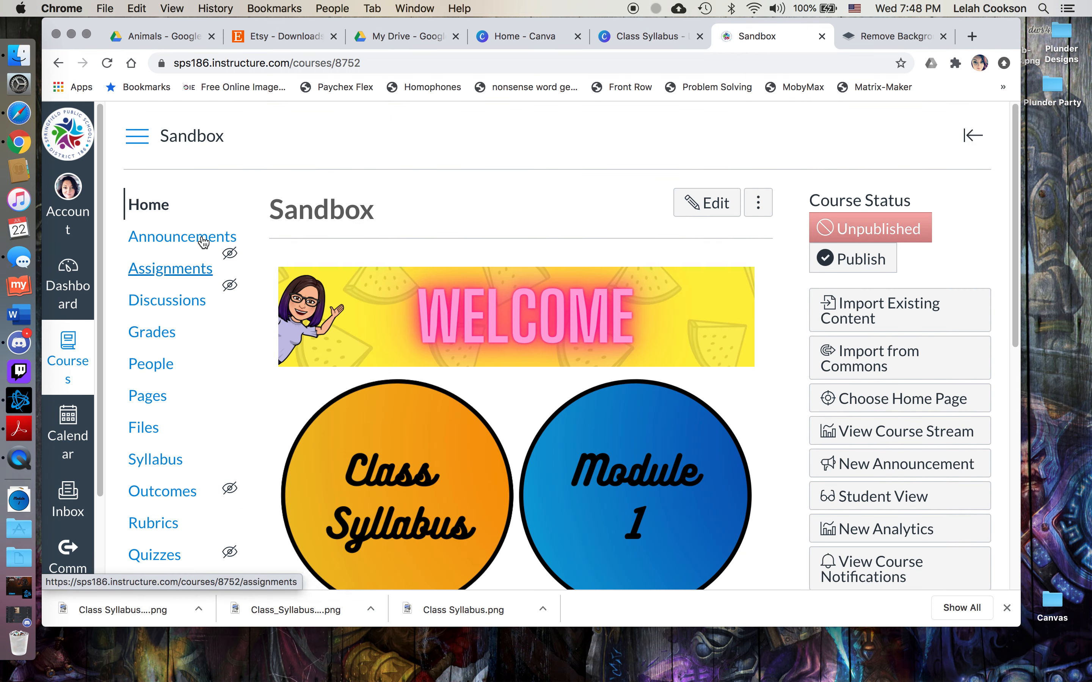
scroll(149, 400, "down", 10)
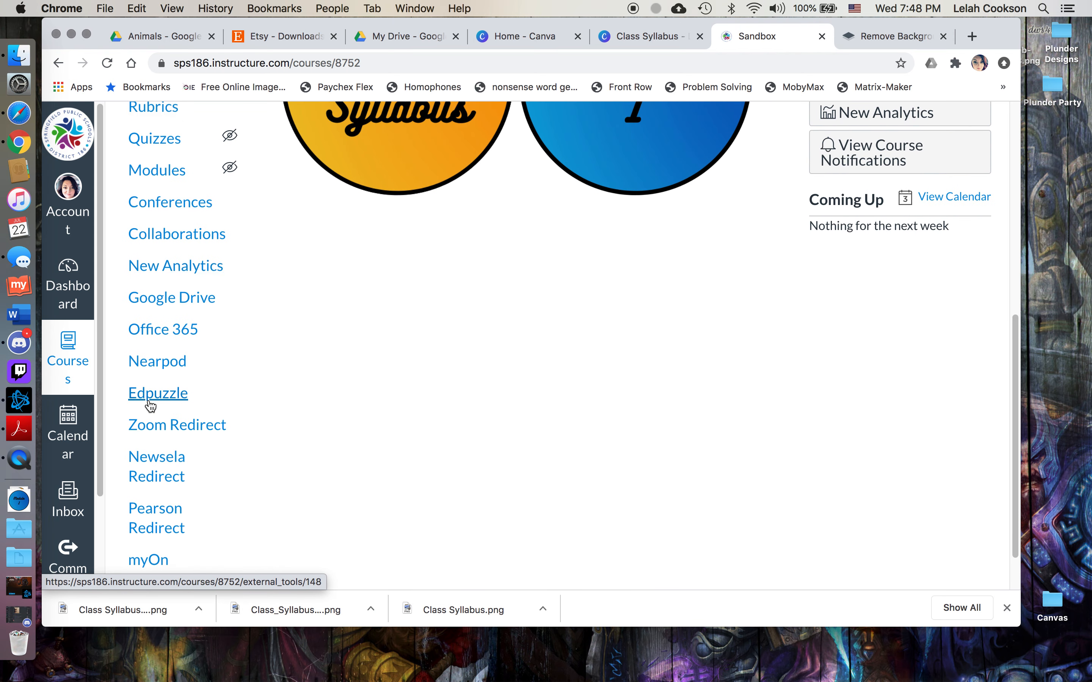
scroll(150, 405, "down", 2)
left_click(152, 566)
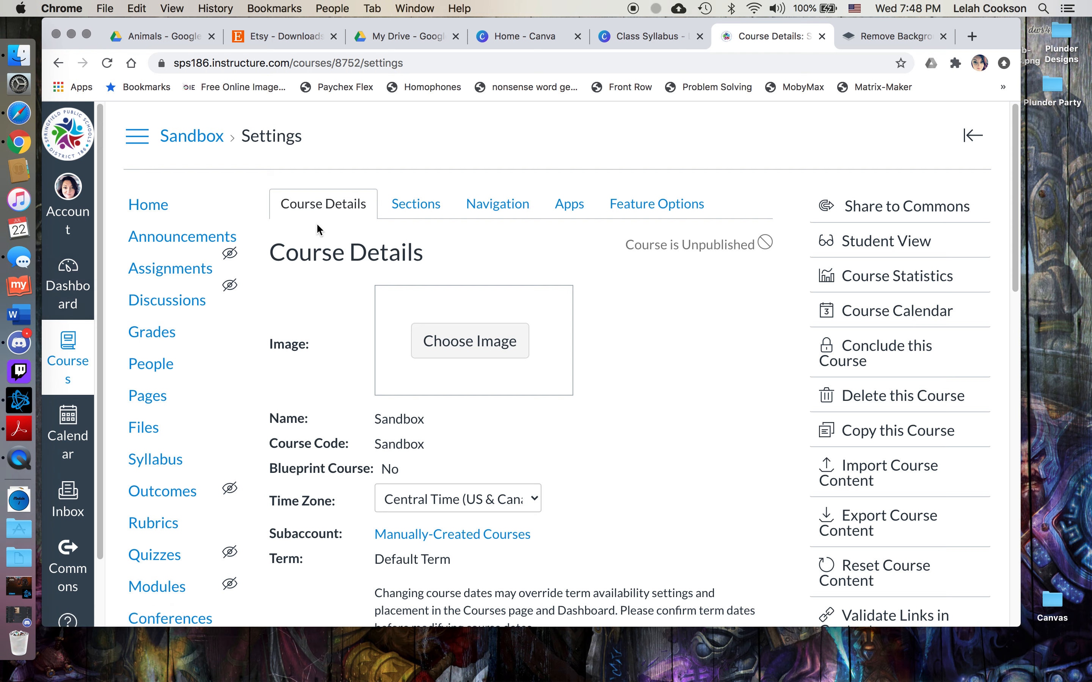
left_click(503, 204)
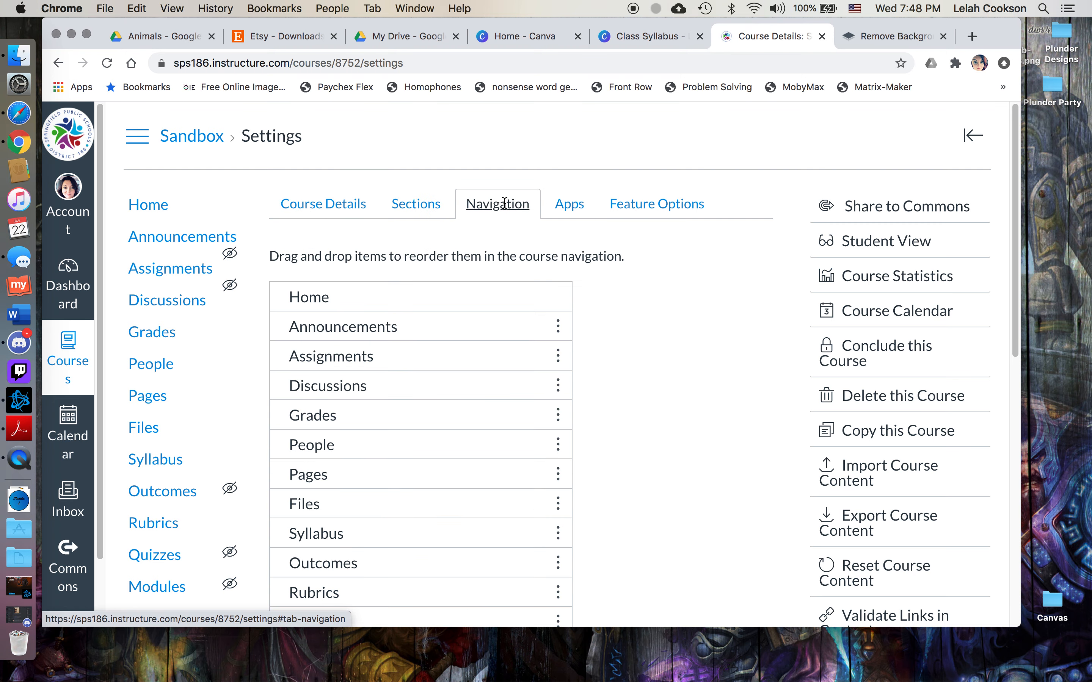
- Review the course navigation list and disable Modules, Pathways and myOn so they are hidden from students
scroll(343, 474, "down", 3)
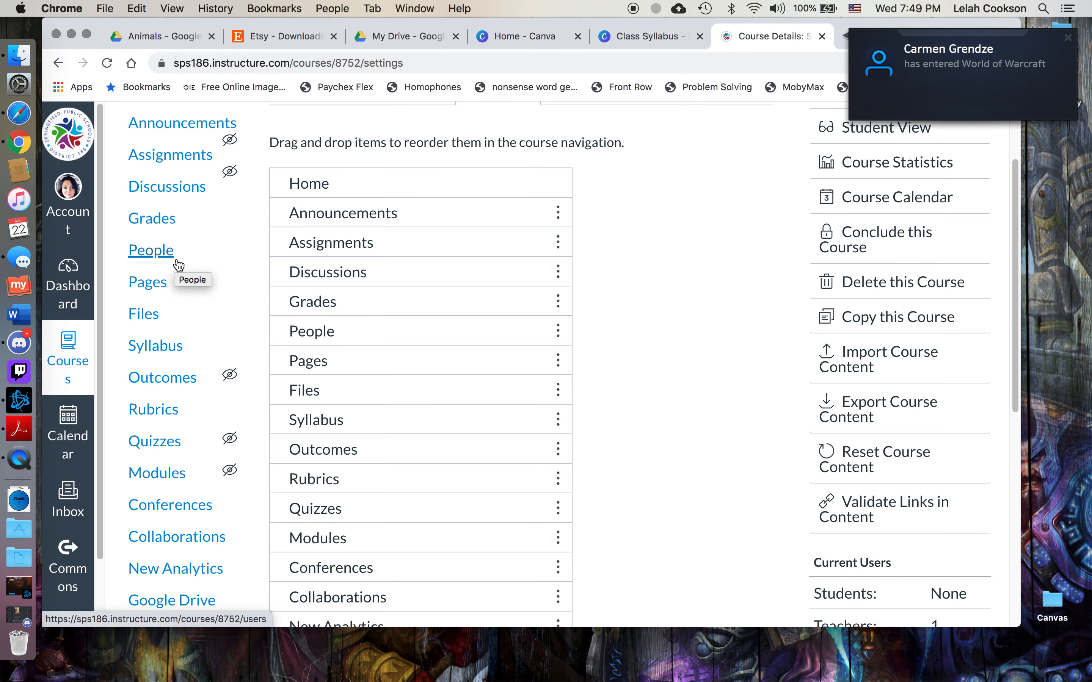
scroll(388, 420, "down", 4)
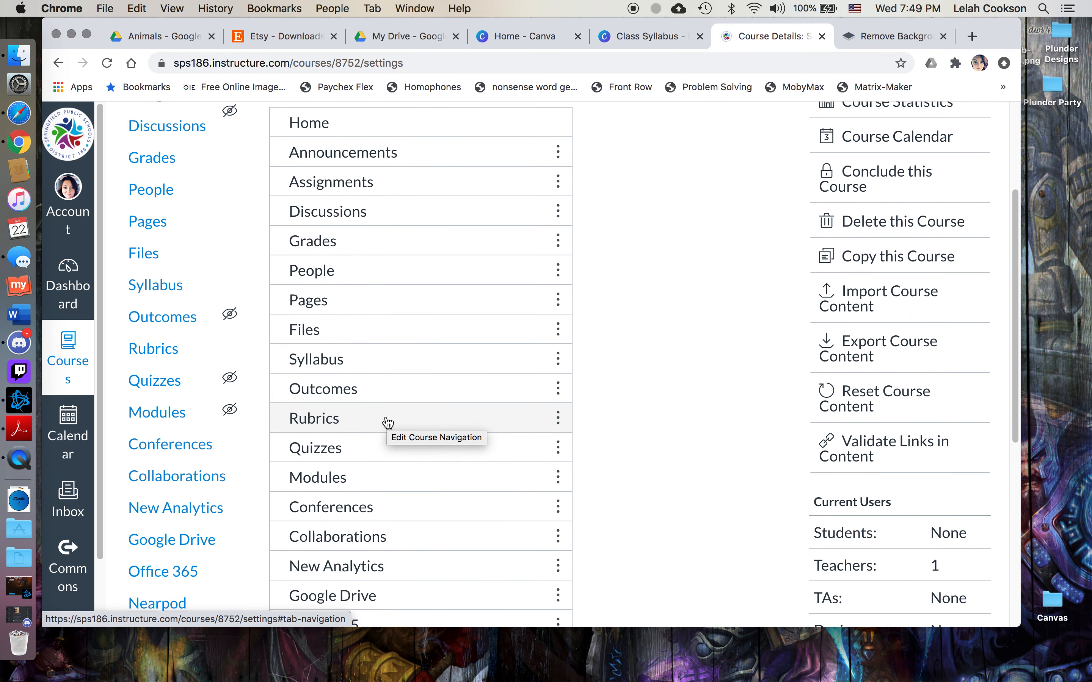
scroll(391, 422, "down", 15)
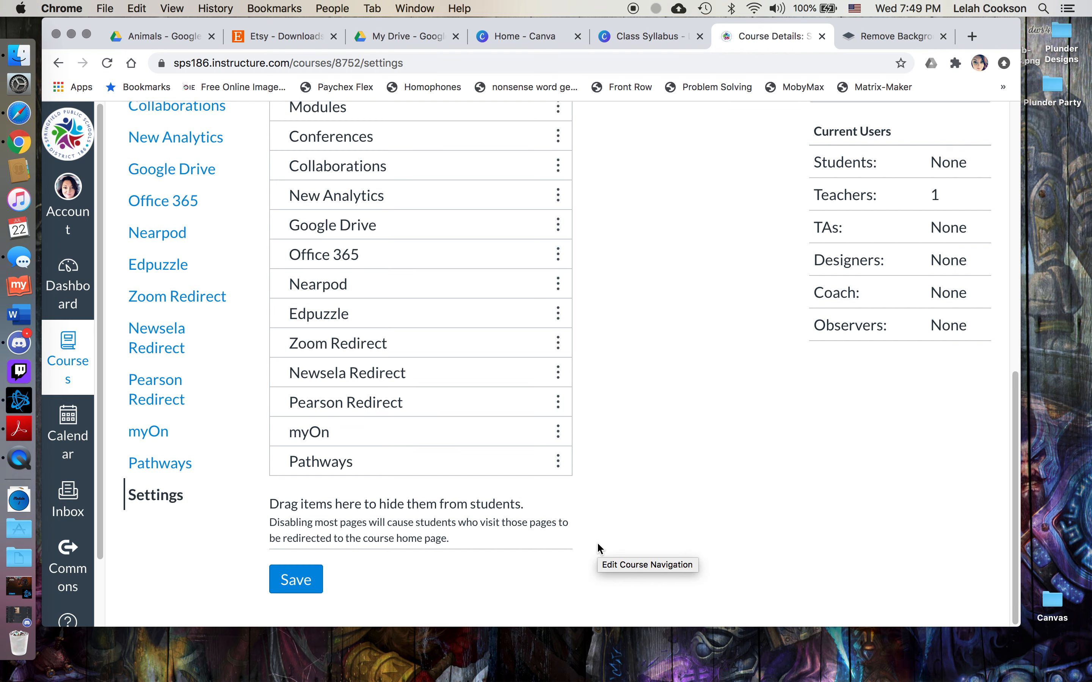
scroll(387, 566, "up", 5)
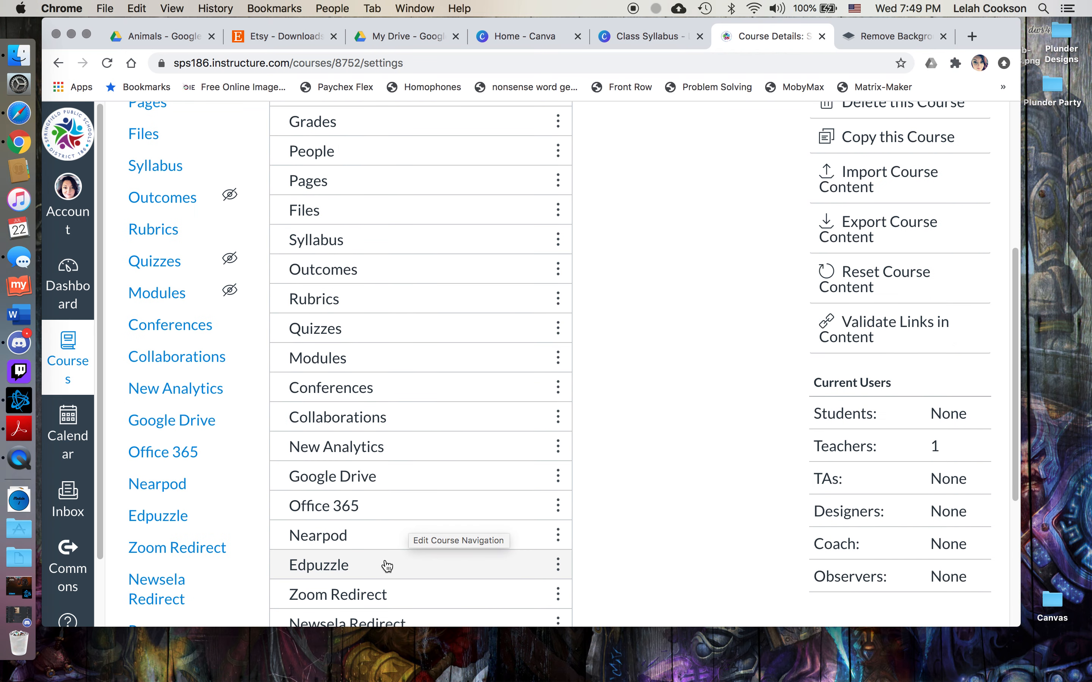
scroll(387, 566, "up", 5)
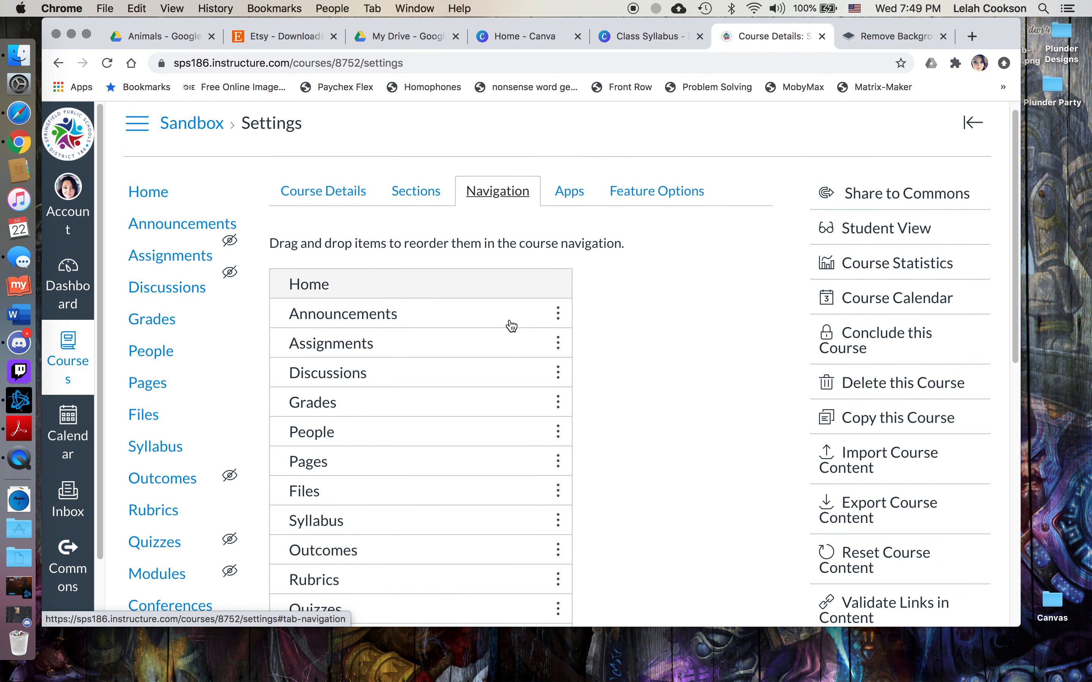
scroll(472, 592, "down", 10)
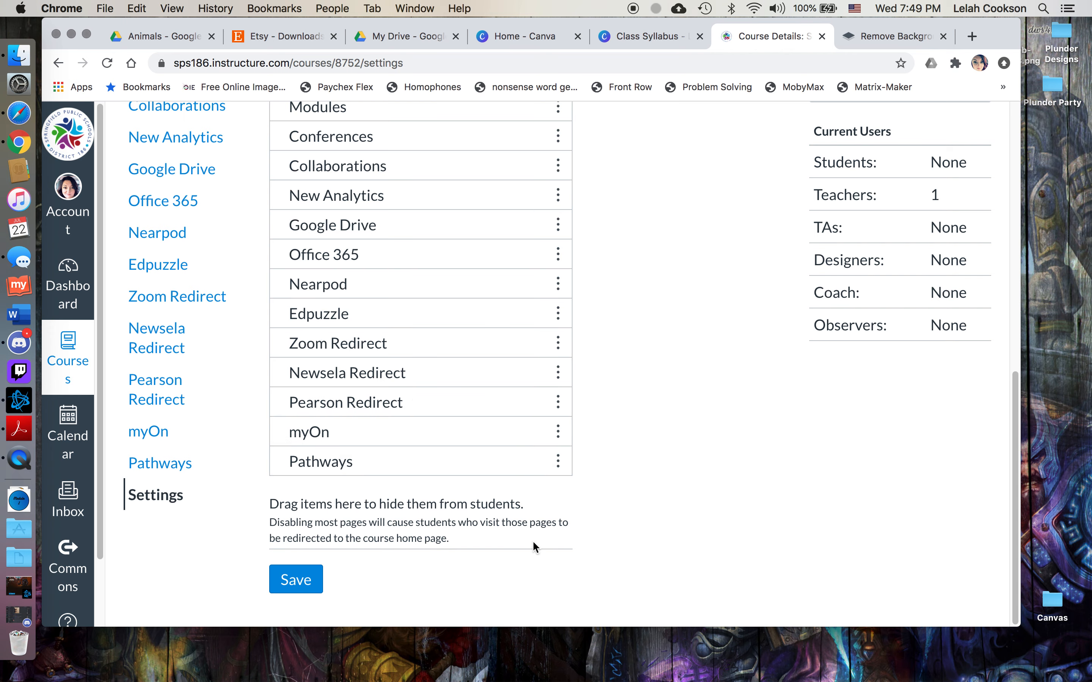
scroll(534, 542, "up", 5)
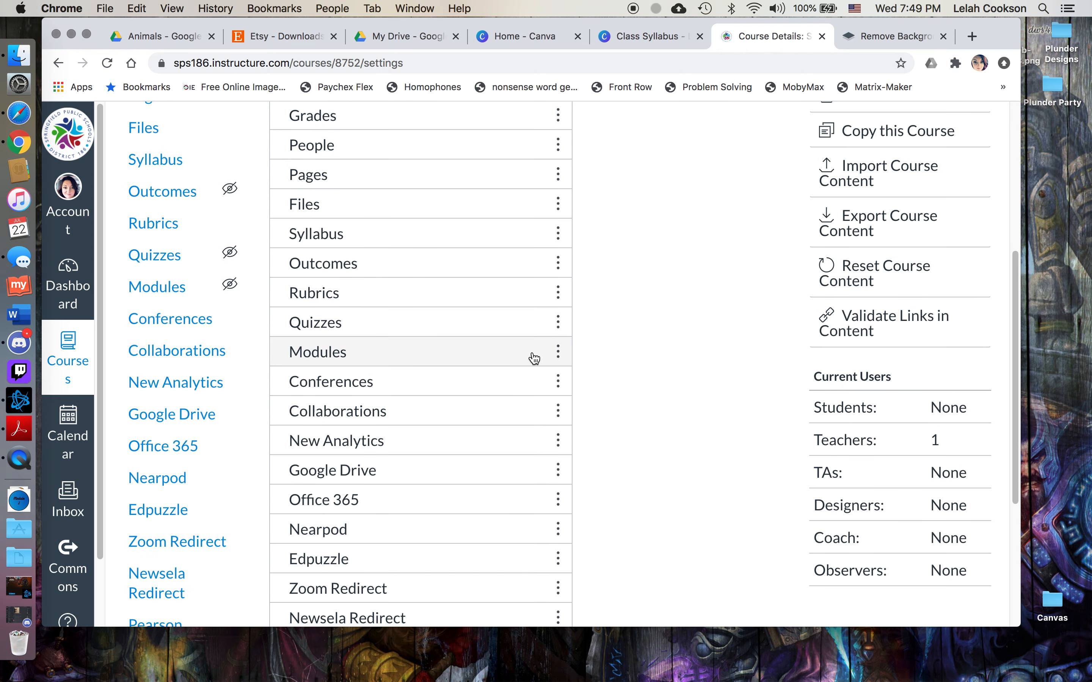
left_click(557, 352)
left_click(532, 396)
scroll(536, 587, "down", 10)
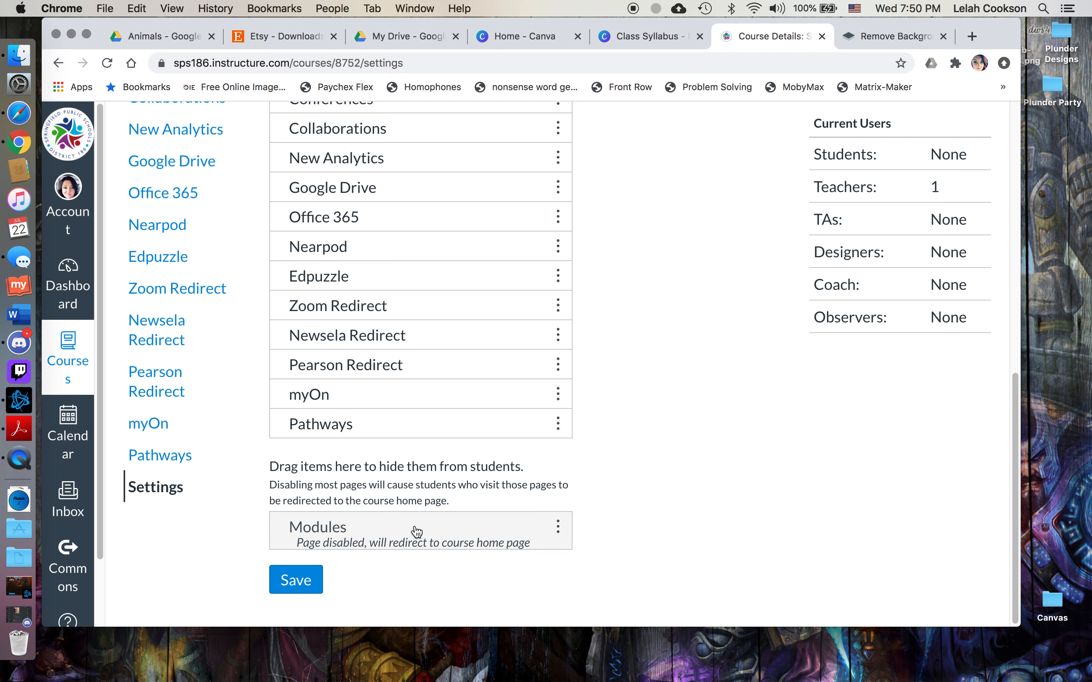
left_click_drag(557, 436, 544, 560)
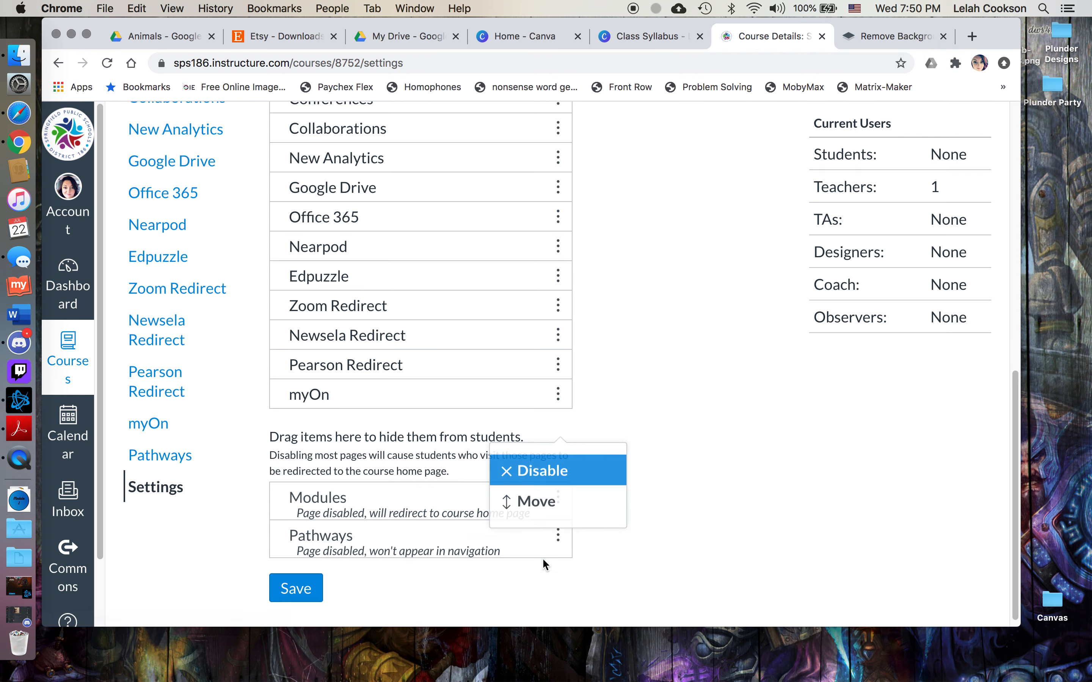
left_click_drag(555, 403, 549, 487)
- Disable Pearson Redirect, Newsela Redirect and Zoom Redirect in the course navigation
left_click(558, 364)
left_click(523, 412)
left_click(558, 334)
left_click(523, 382)
left_click(558, 306)
left_click(566, 353)
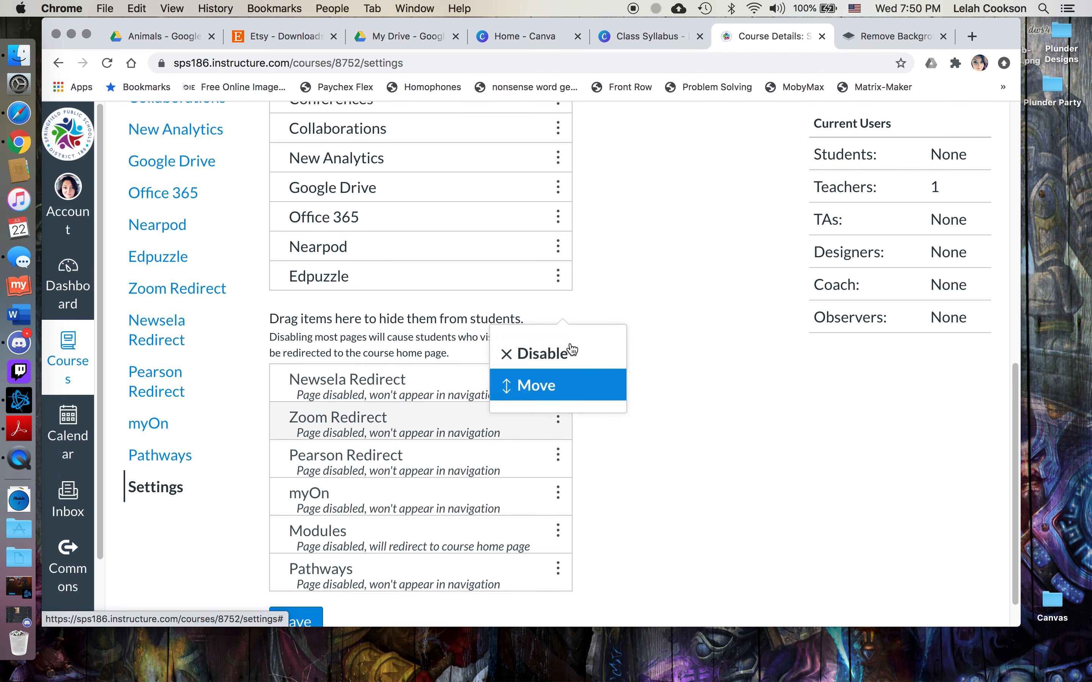
- Disable Edpuzzle, Nearpod, Office 365, Google Drive and New Analytics in the course navigation
left_click_drag(562, 285, 574, 397)
left_click_drag(558, 247, 566, 334)
left_click(558, 218)
left_click(532, 266)
left_click_drag(567, 197, 564, 261)
left_click_drag(567, 168, 512, 311)
- Disable Collaborations, Conferences, Quizzes and Rubrics in the course navigation
scroll(512, 314, "up", 3)
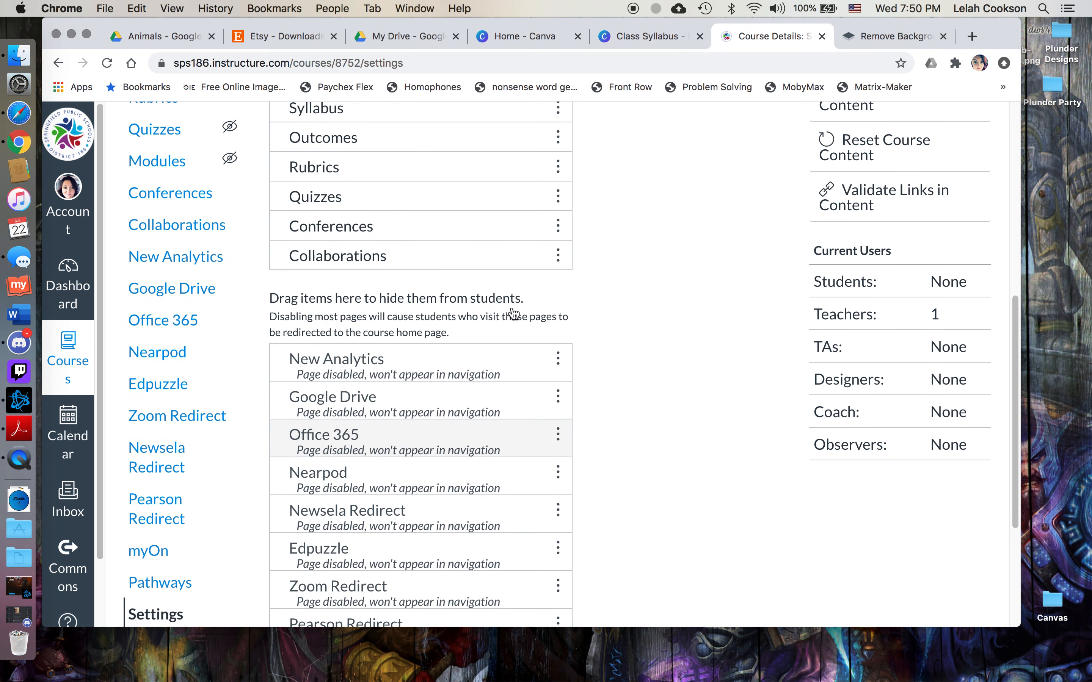
left_click(558, 256)
left_click(536, 302)
left_click_drag(558, 224, 558, 311)
left_click_drag(558, 197, 558, 274)
left_click_drag(558, 166, 528, 274)
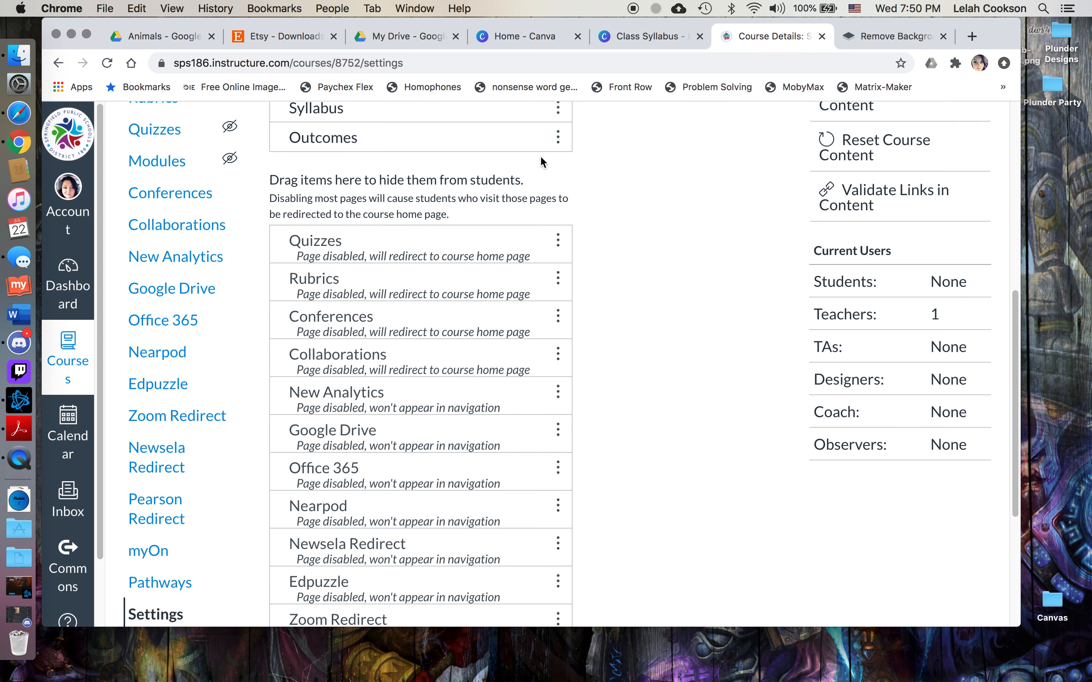
- Disable Outcomes, Syllabus and Files in the course navigation
left_click(558, 138)
left_click(536, 180)
scroll(513, 299, "up", 3)
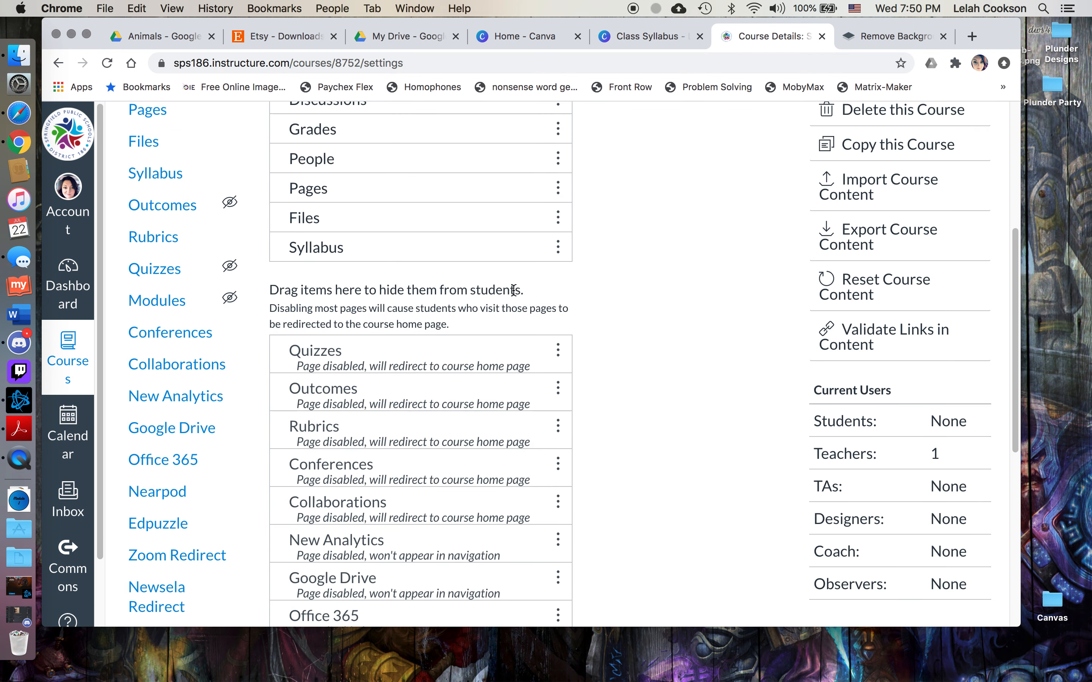
left_click_drag(558, 250, 553, 324)
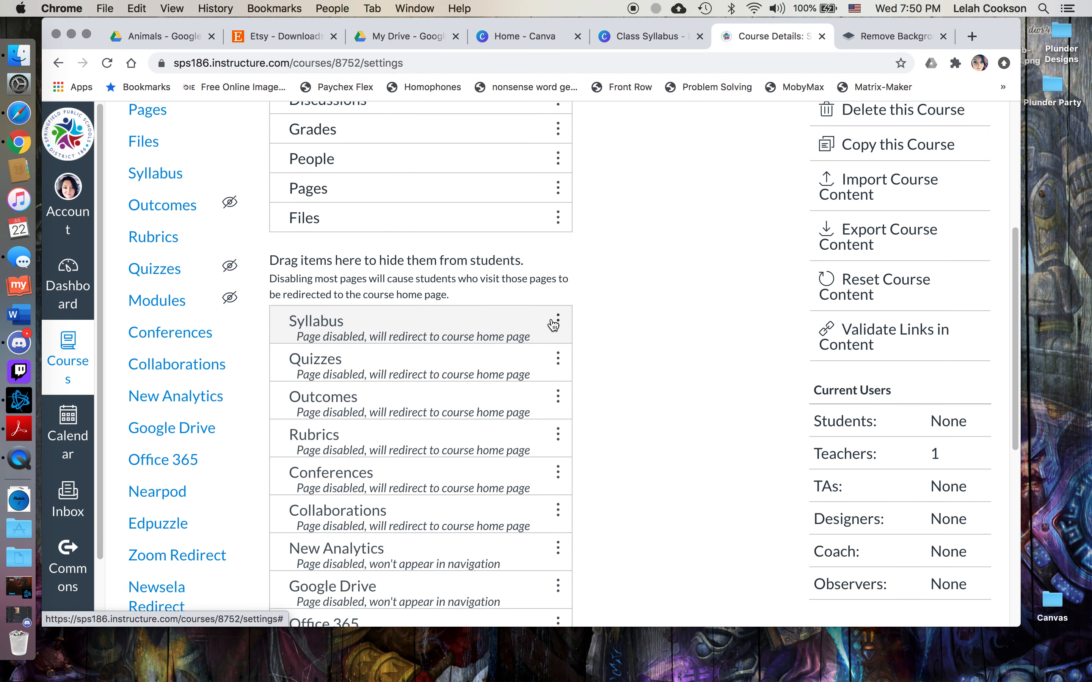
left_click(558, 218)
left_click(546, 253)
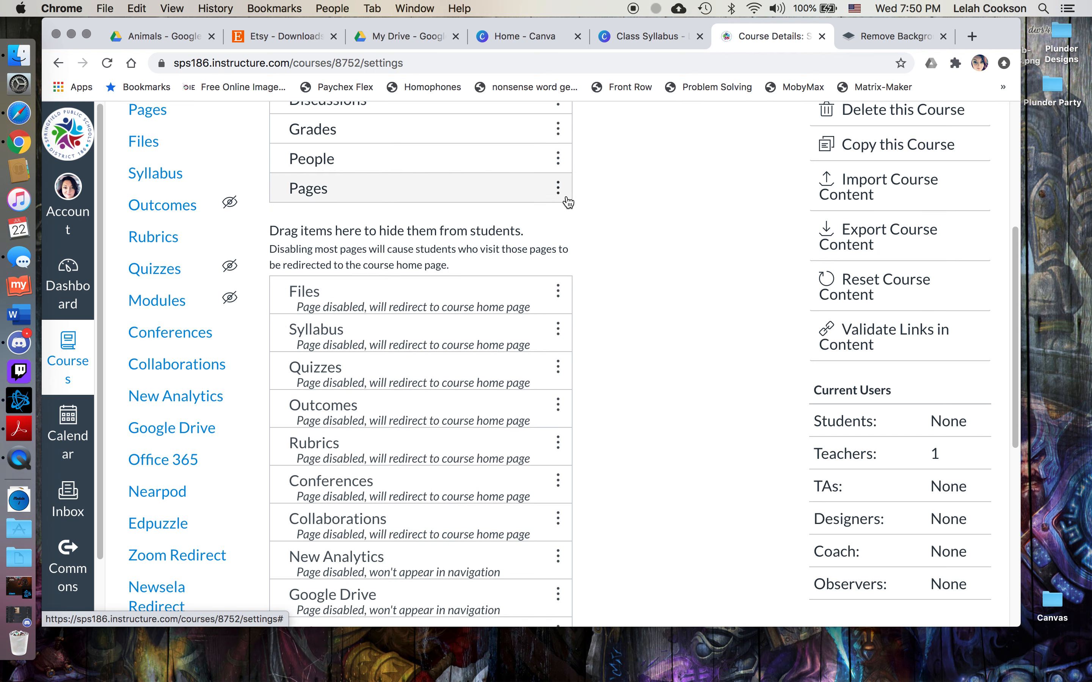
- Disable Pages and People and hide Grades and Discussions in the course navigation
left_click(558, 188)
left_click(548, 231)
left_click(557, 158)
left_click(546, 192)
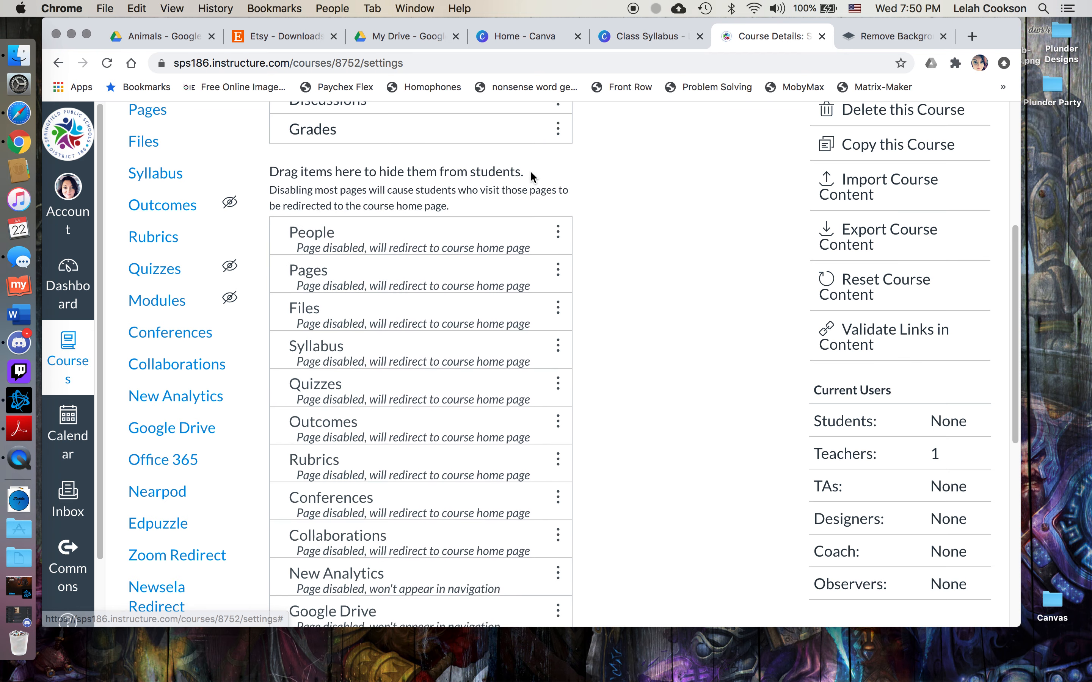
left_click(558, 129)
left_click(542, 177)
scroll(532, 280, "up", 3)
left_click(558, 239)
left_click(541, 287)
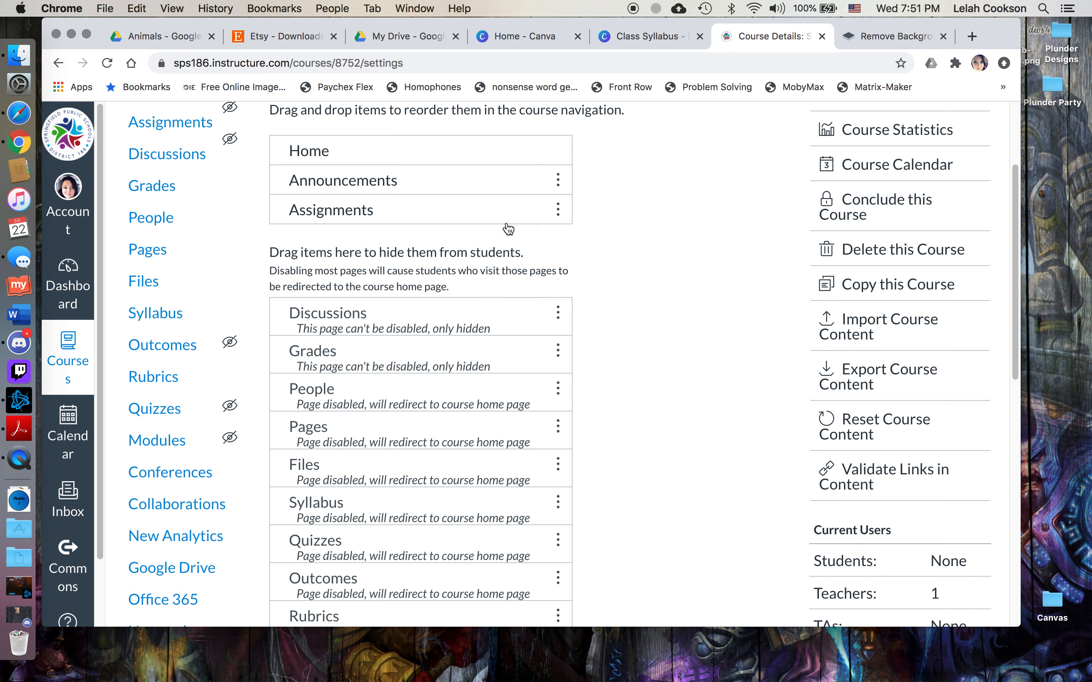
- Disable Assignments and Announcements in the course navigation and save the navigation settings
left_click(557, 210)
left_click(542, 258)
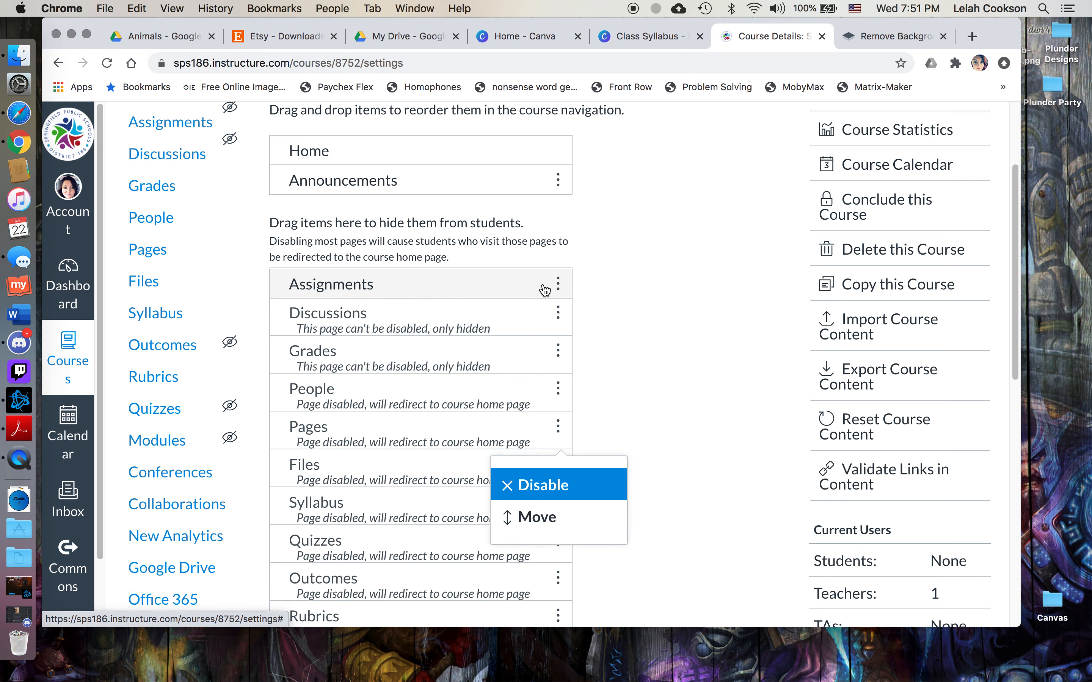
left_click(558, 180)
left_click(540, 227)
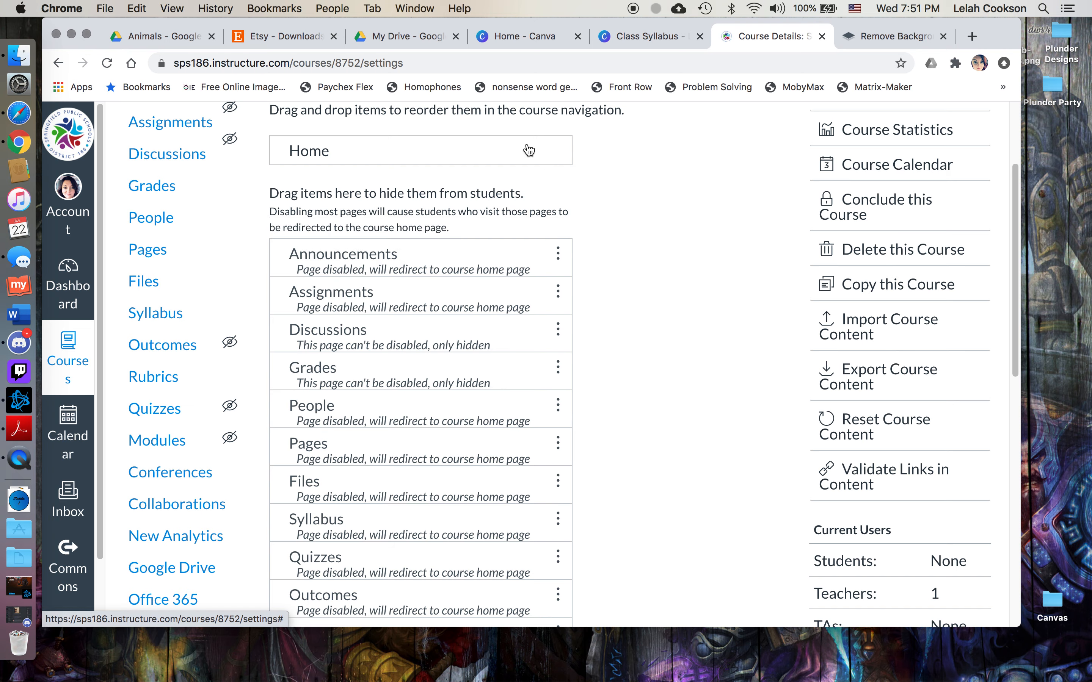
scroll(575, 443, "down", 15)
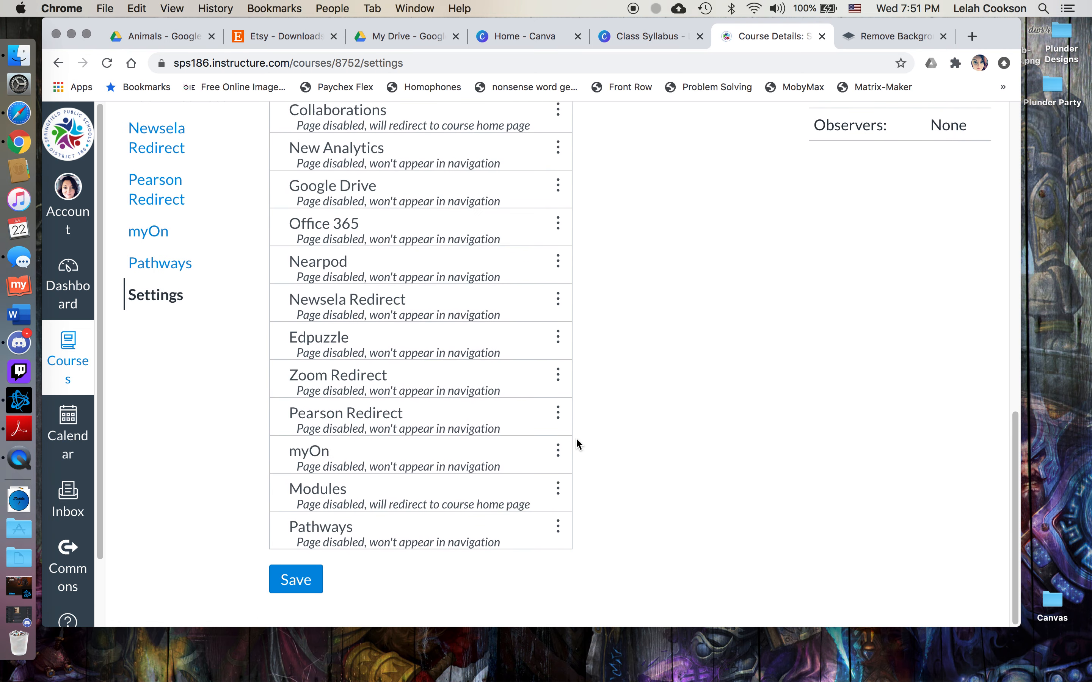
left_click(284, 585)
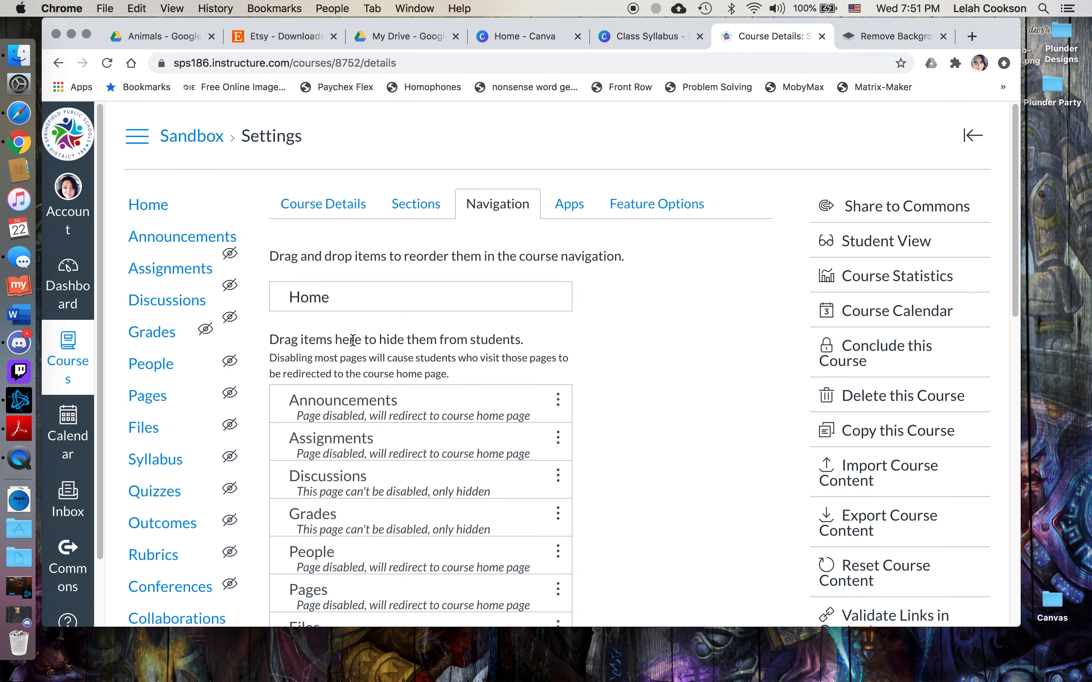
- Preview the Sandbox home page in Student View and leave the preview
left_click(177, 208)
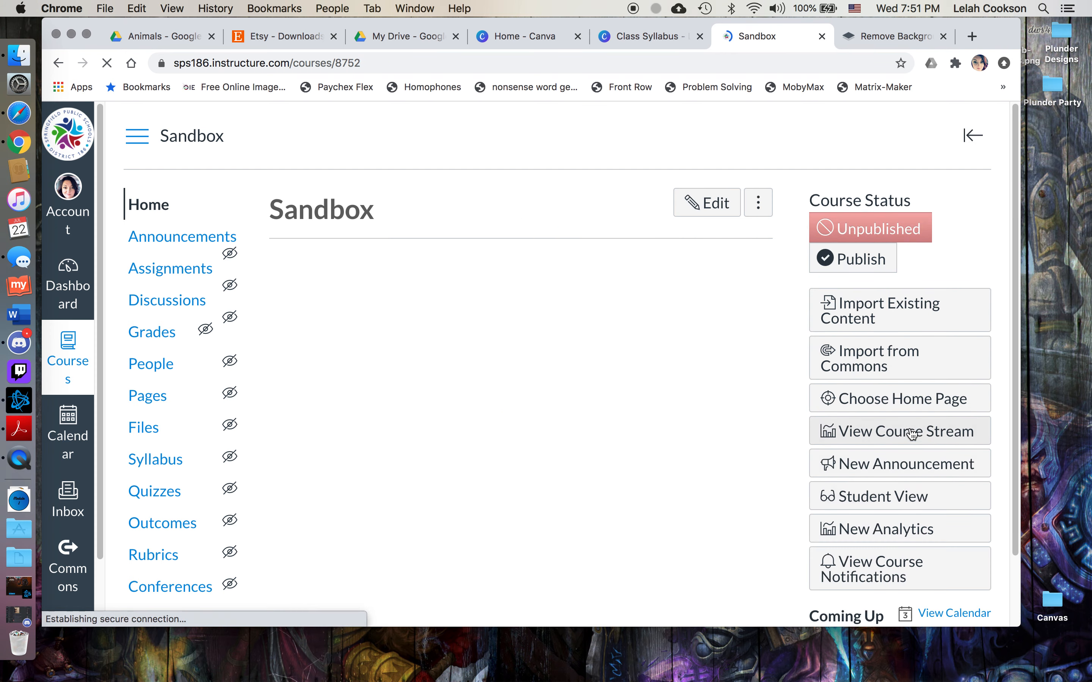
left_click(880, 506)
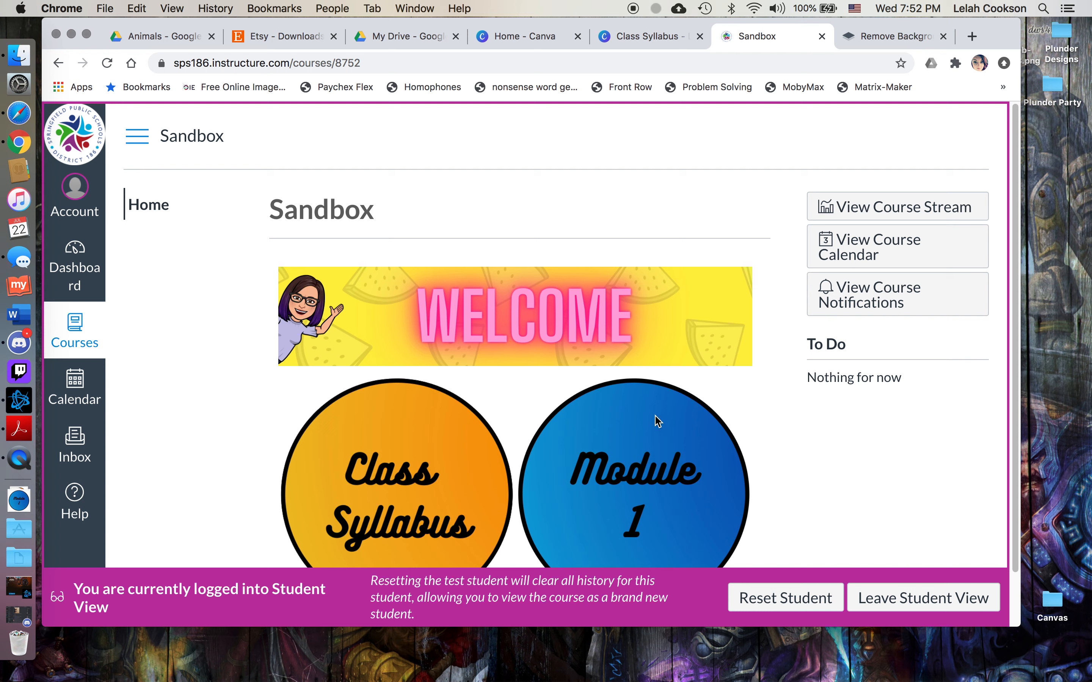
left_click(902, 599)
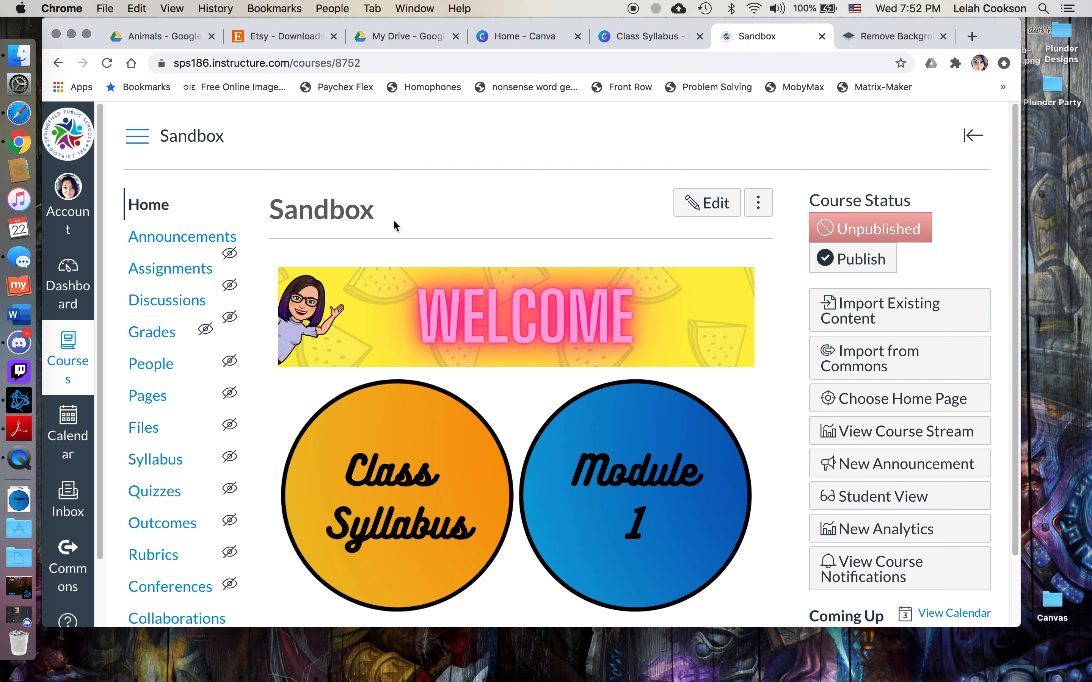
- View the front page in the course's Pages area and return to the course home page
left_click(759, 204)
left_click(494, 179)
scroll(426, 390, "down", 1)
left_click(171, 373)
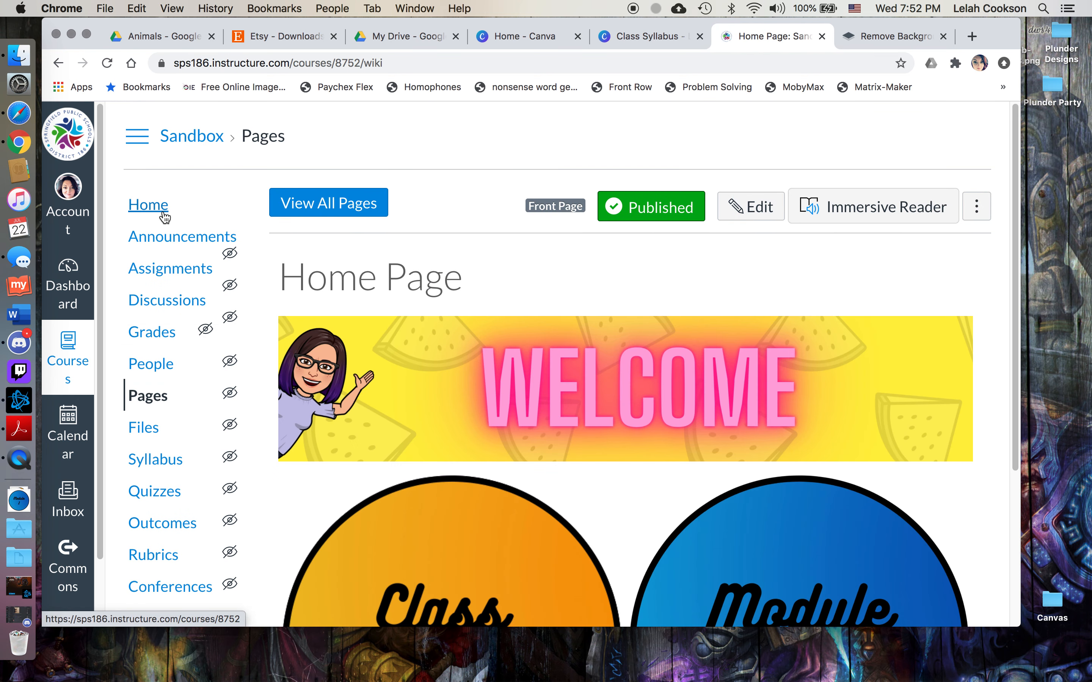
left_click(164, 214)
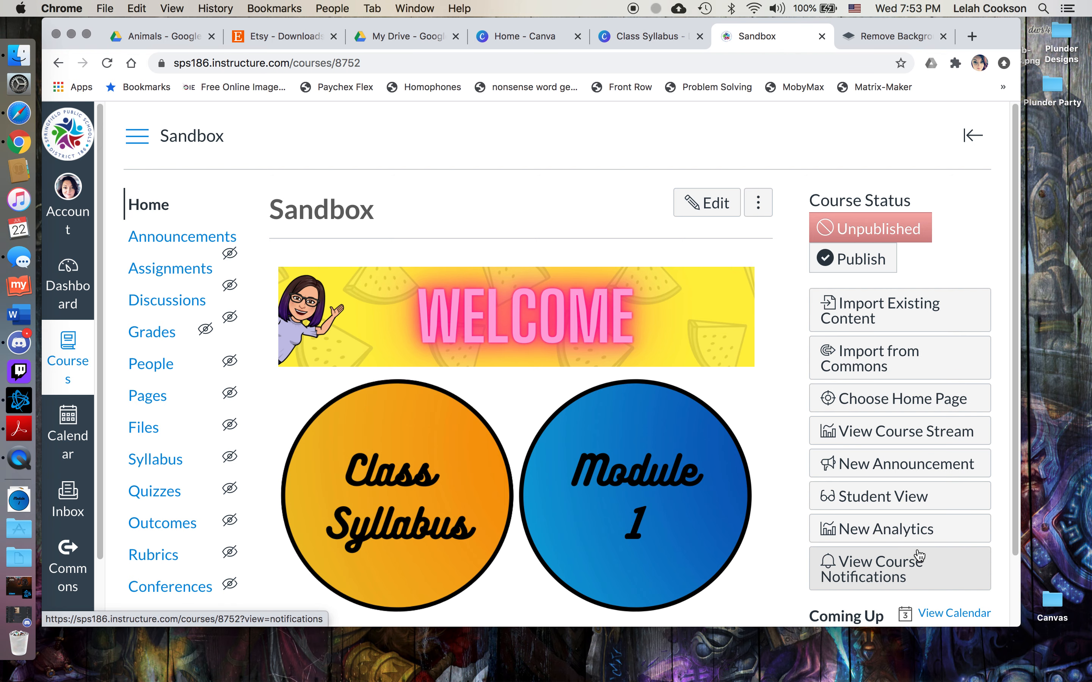
- Create a content export of the Sandbox course from its settings, using the Course export type
scroll(918, 554, "down", 2)
scroll(916, 555, "up", 2)
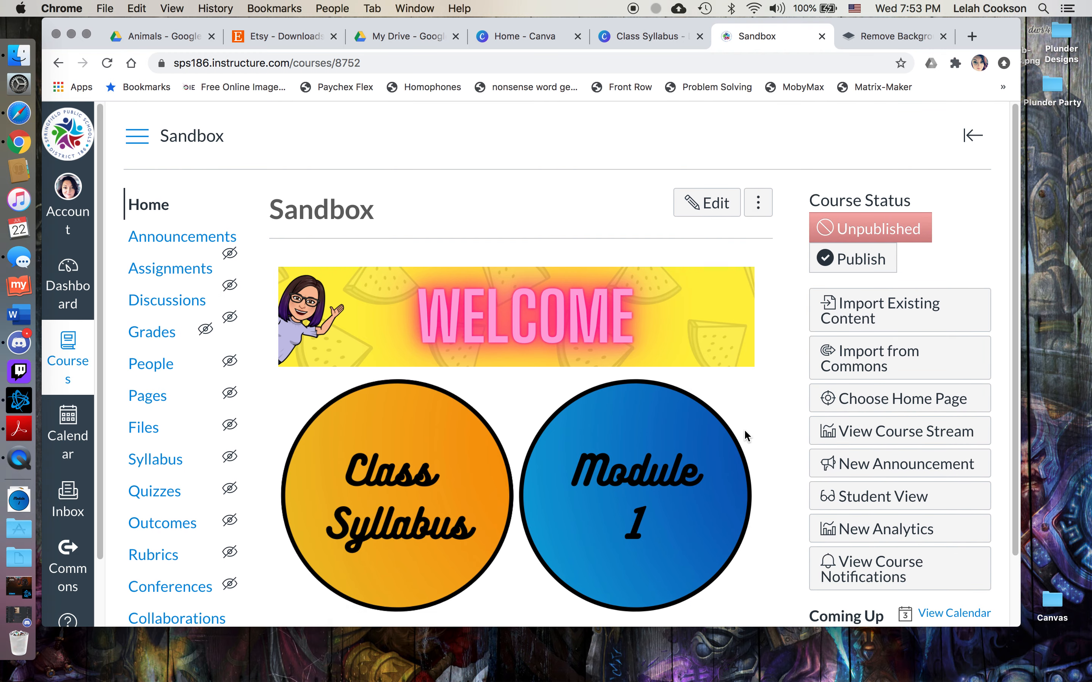
scroll(743, 433, "down", 2)
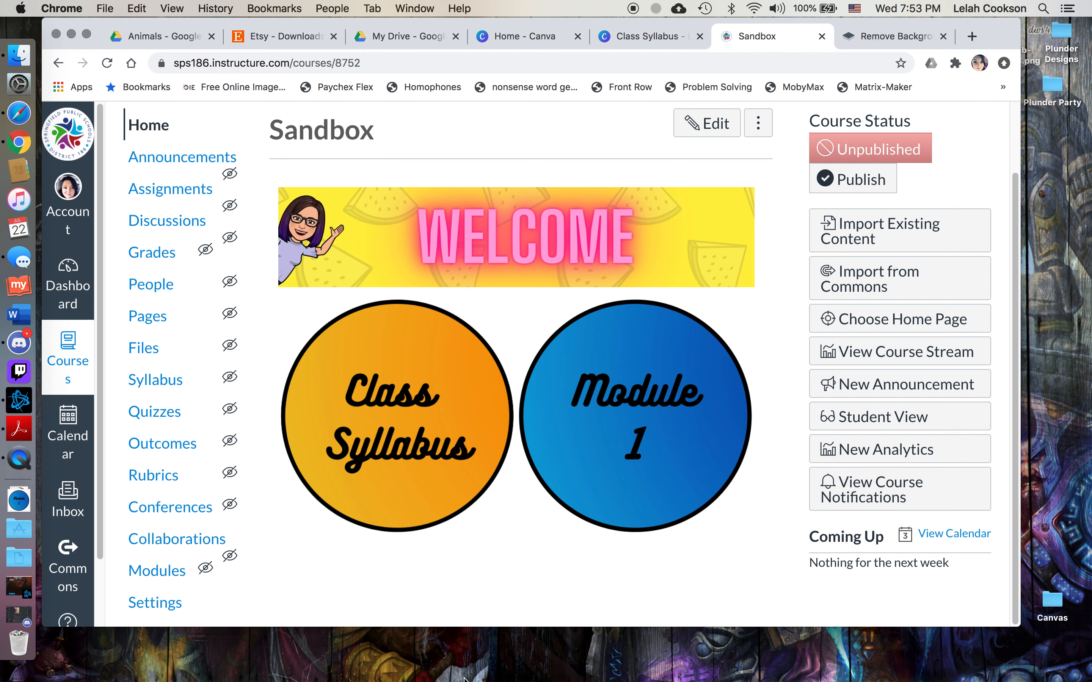
left_click(145, 611)
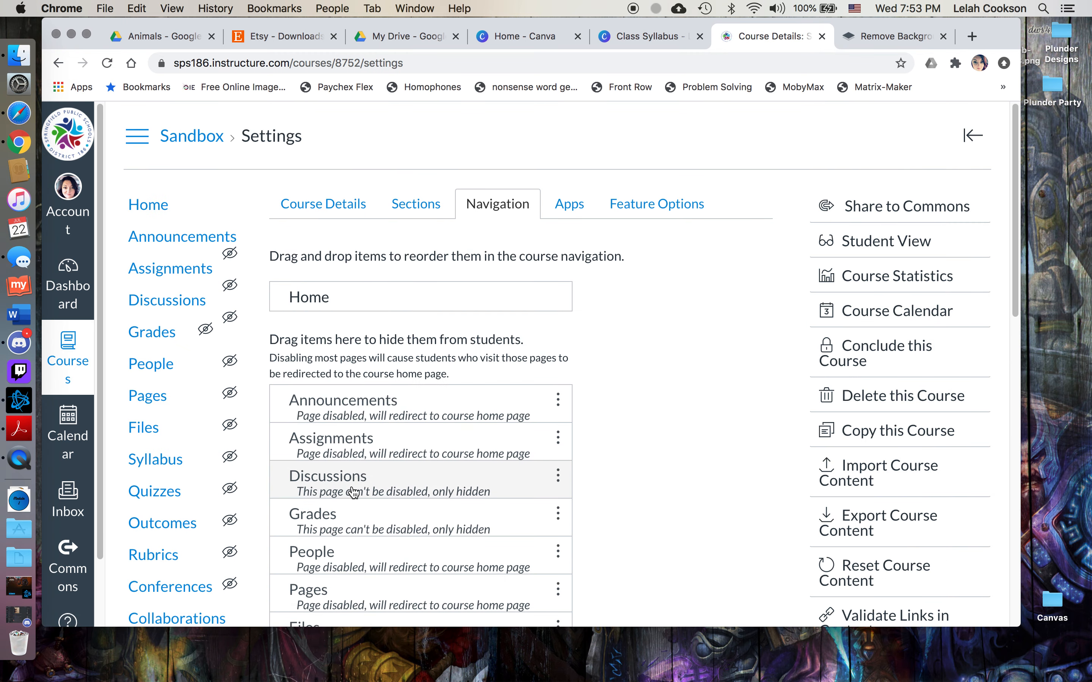
scroll(361, 497, "down", 1)
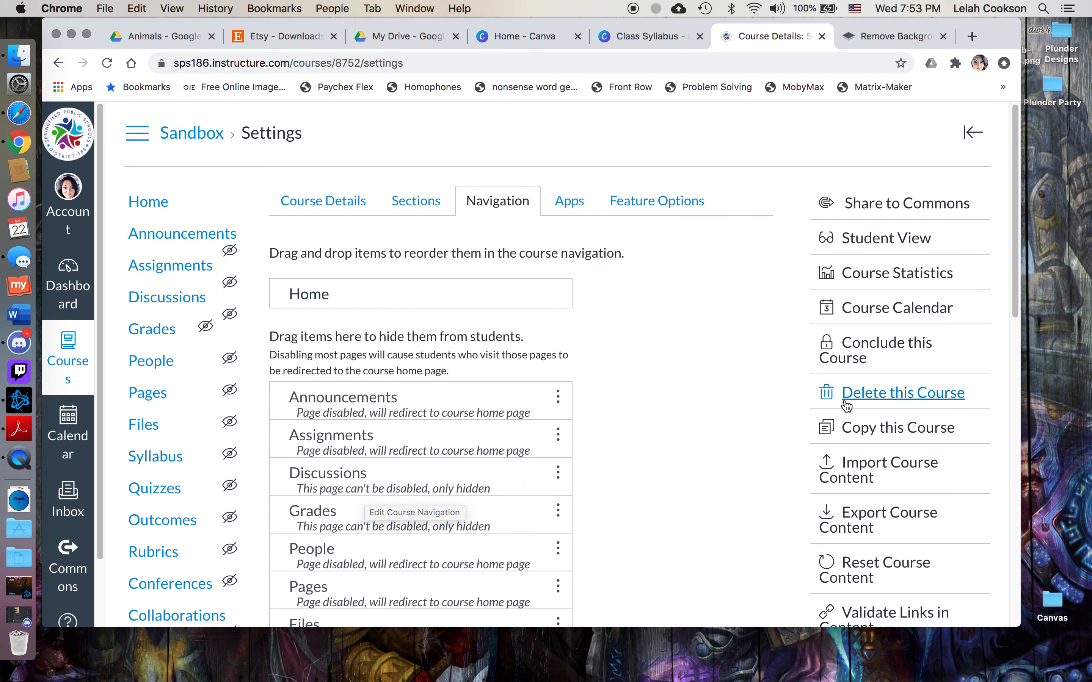
scroll(218, 614, "down", 3)
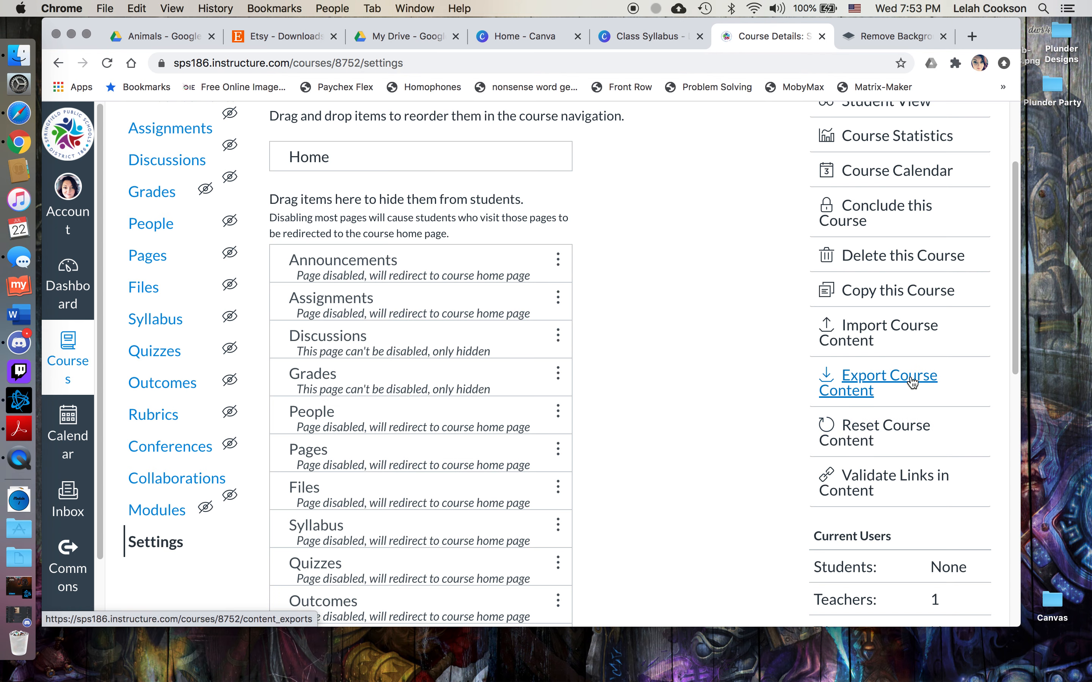
left_click(853, 380)
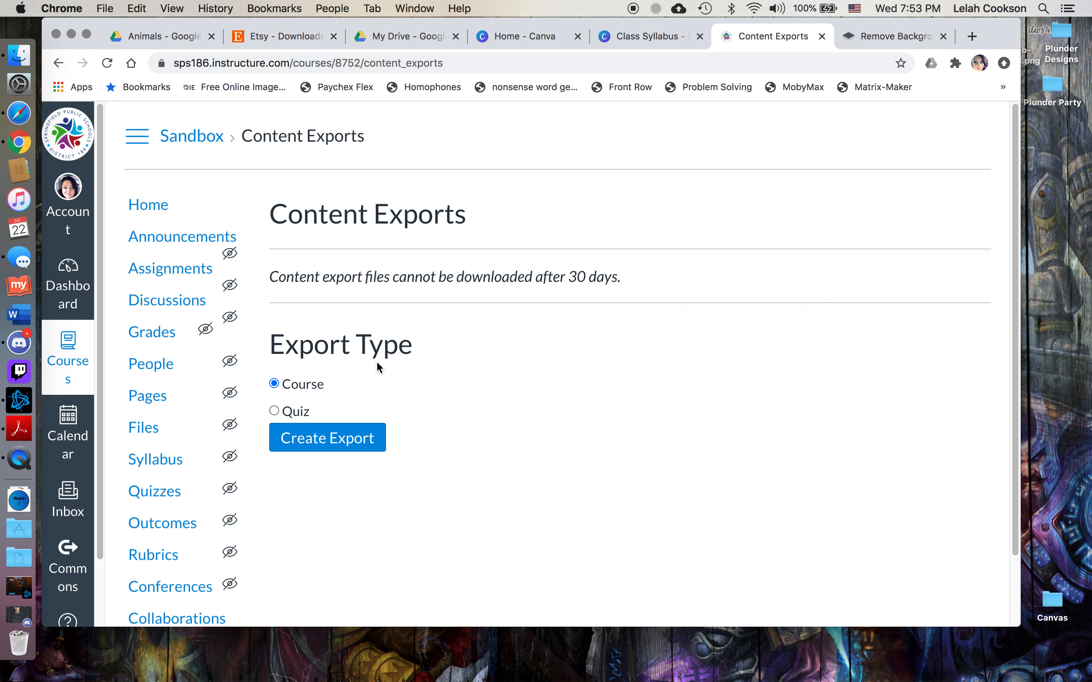
left_click(298, 437)
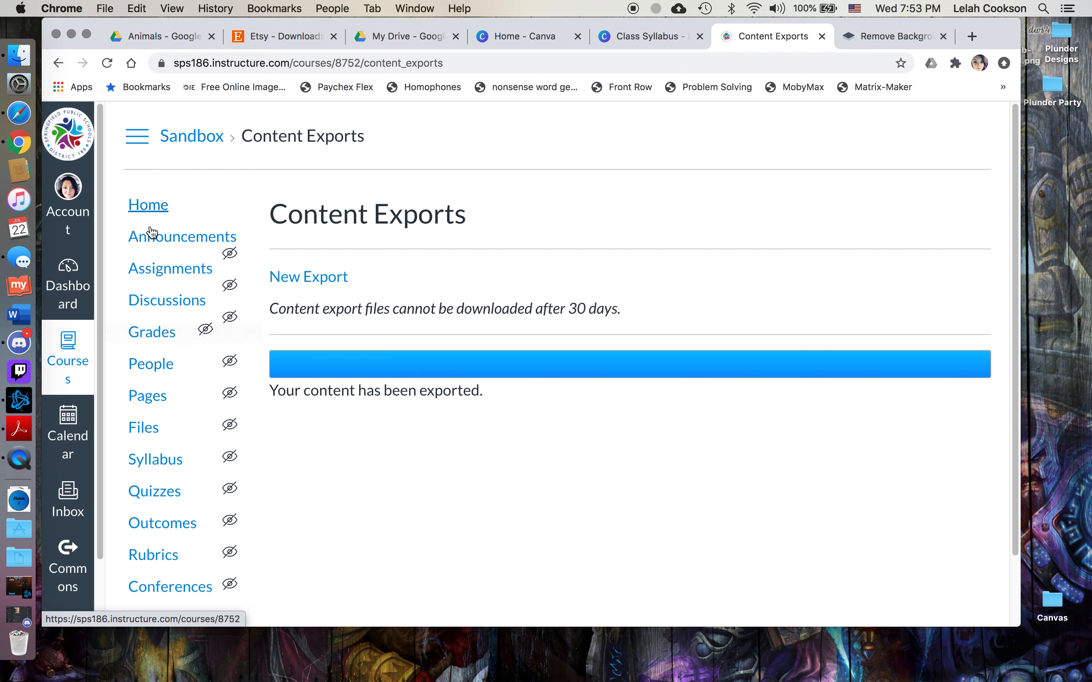
- Return to the course settings and examine the options for copying, importing and exporting course content
scroll(182, 540, "down", 3)
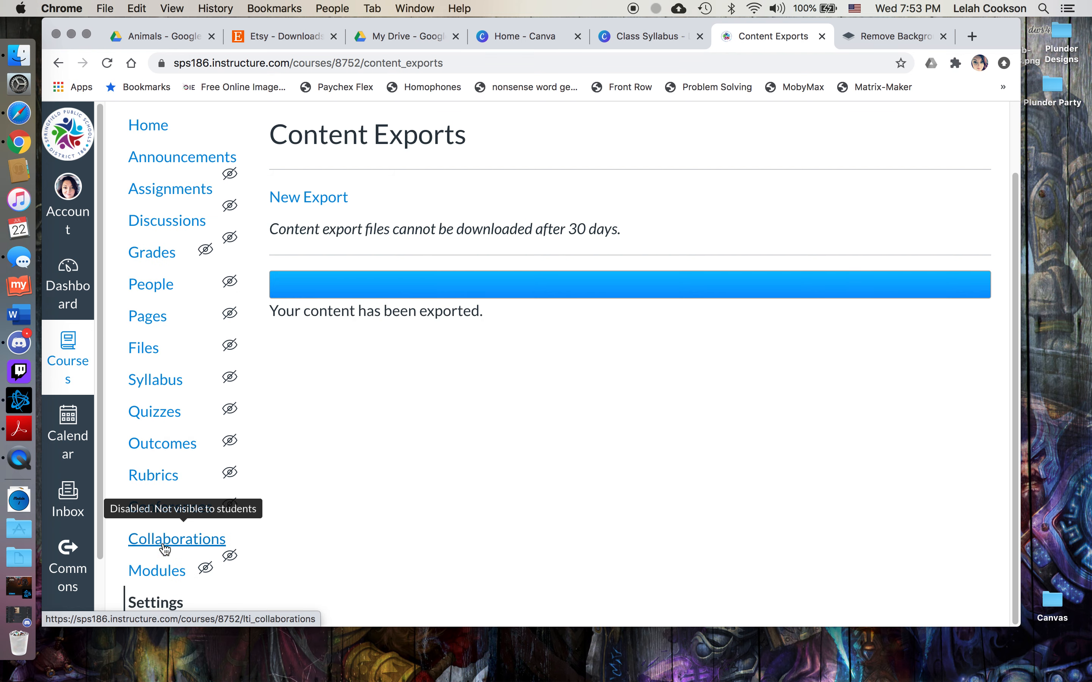
left_click(152, 601)
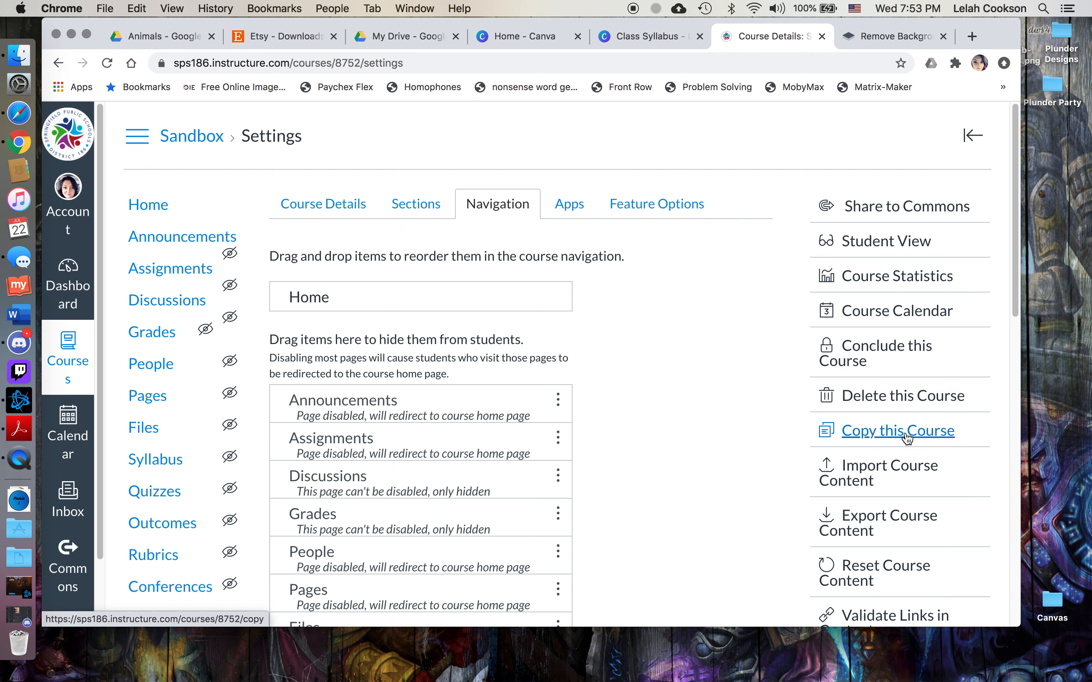
scroll(908, 446, "down", 3)
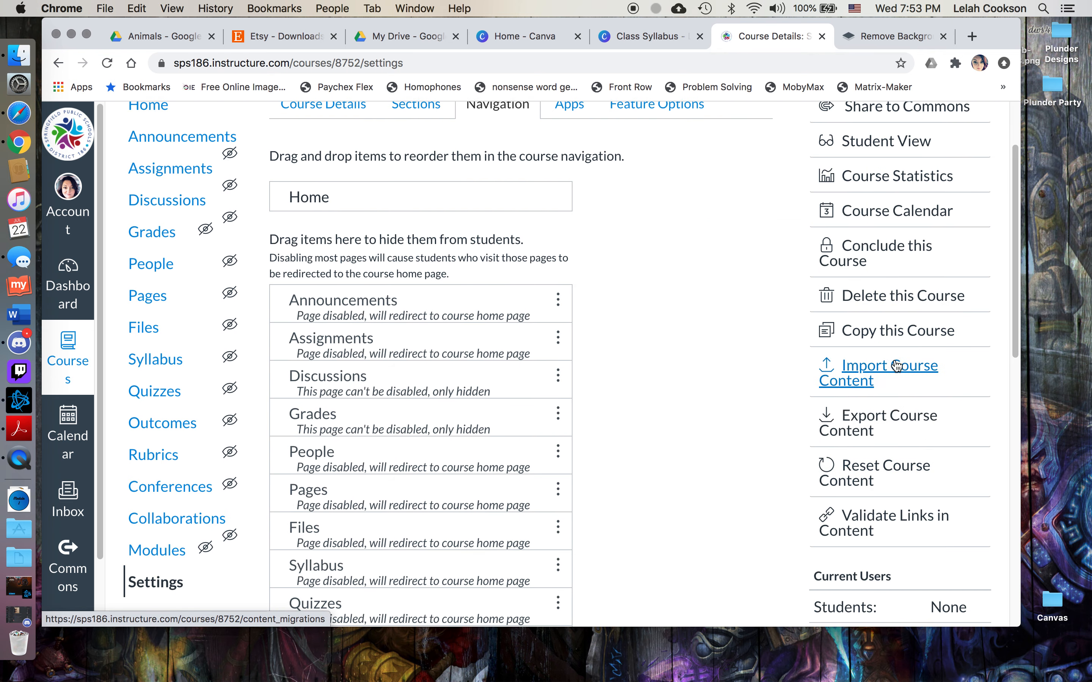
scroll(883, 445, "up", 3)
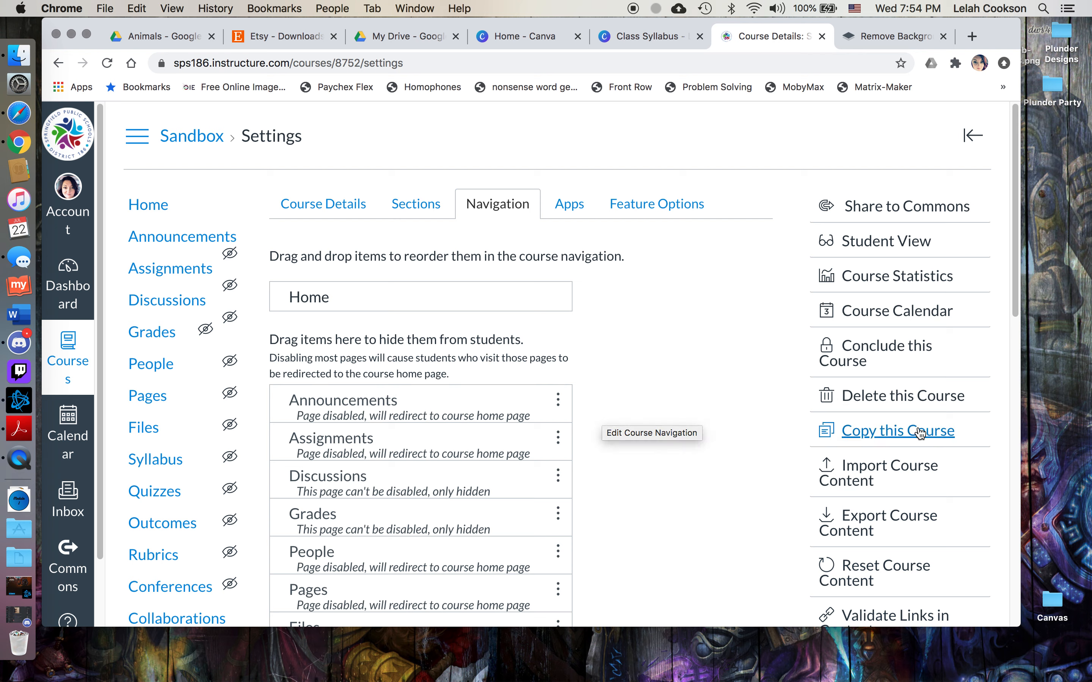
scroll(918, 469, "down", 1)
scroll(918, 470, "down", 1)
scroll(918, 470, "down", 3)
scroll(918, 470, "up", 3)
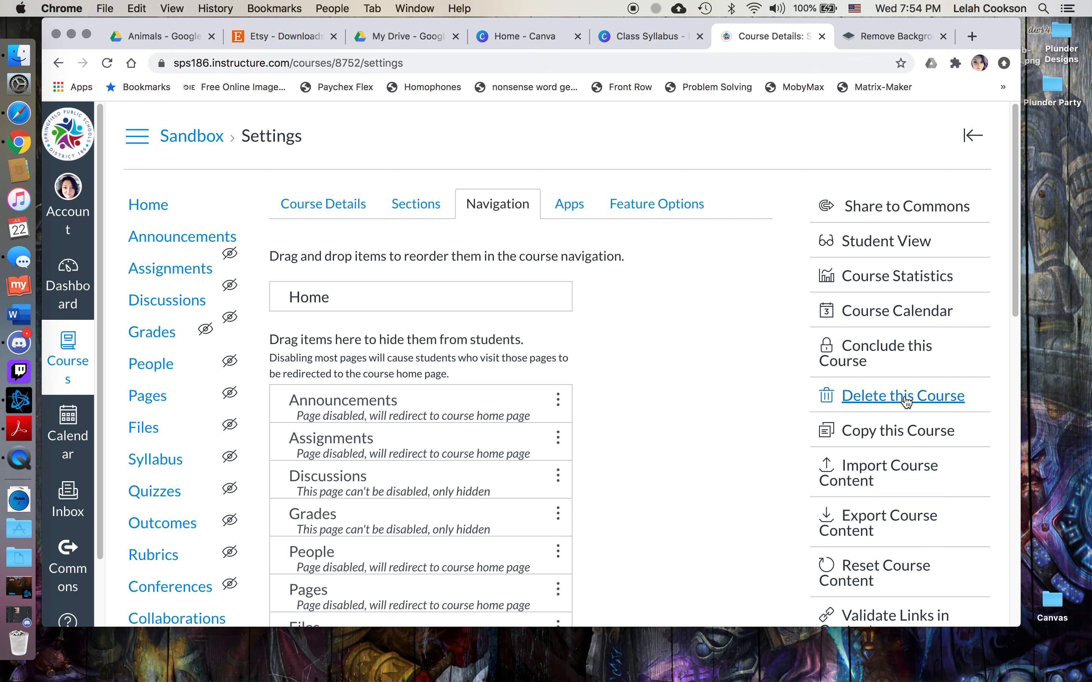
- Examine the name field and options in the course copy form, and return to the home page without creating a course
left_click(854, 440)
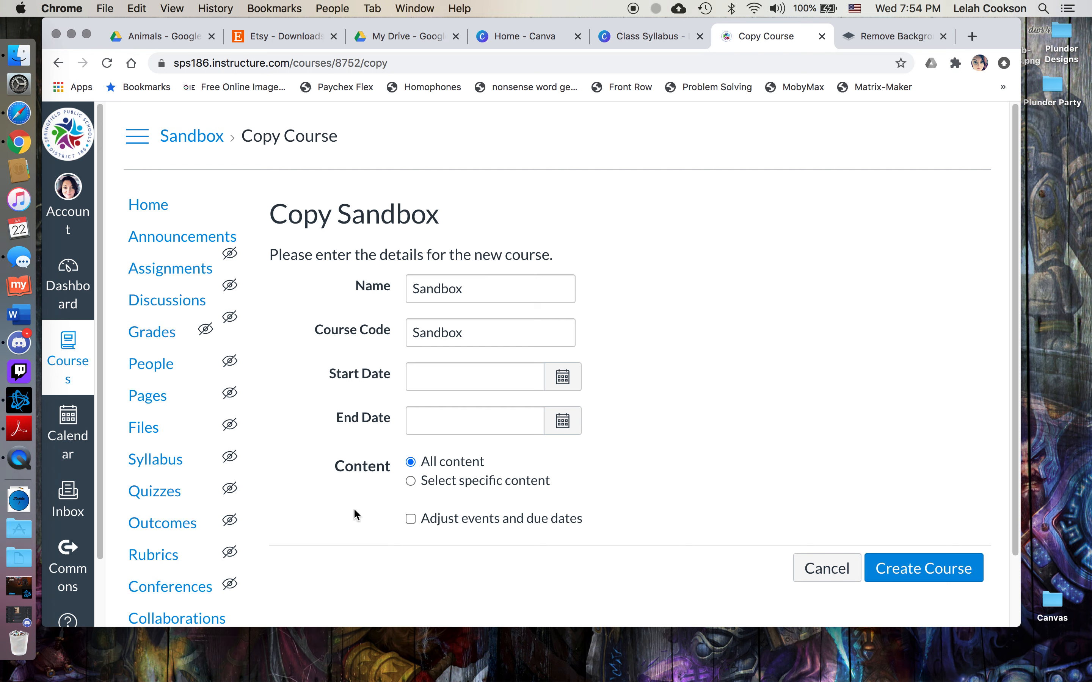
left_click_drag(471, 289, 415, 290)
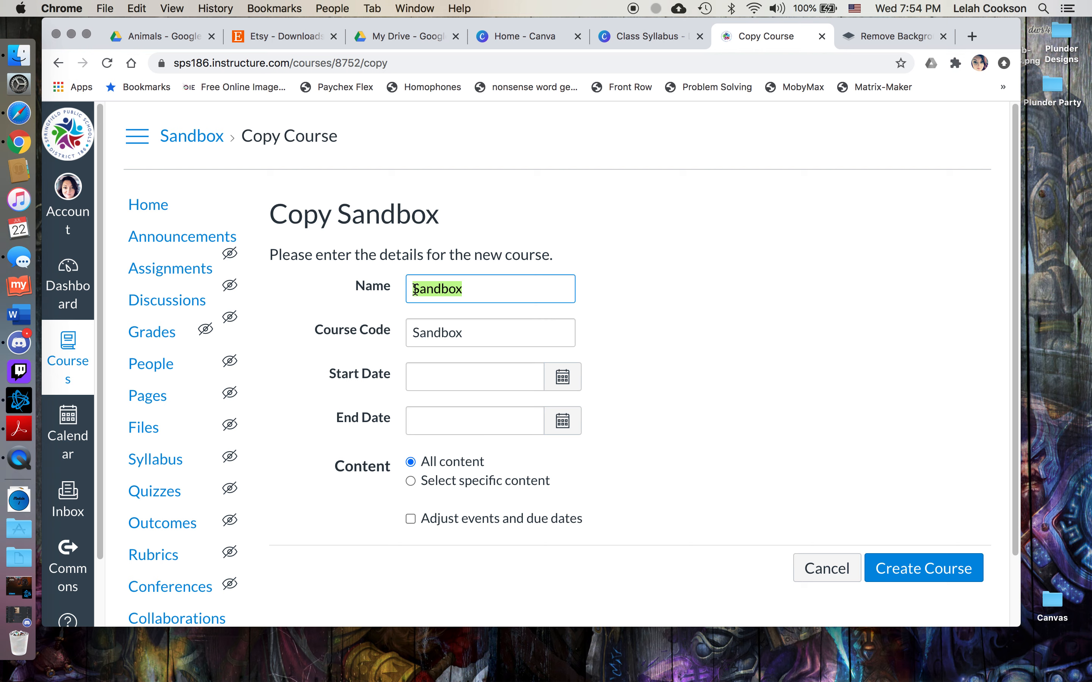
left_click(449, 288)
left_click_drag(478, 287, 410, 281)
left_click(149, 210)
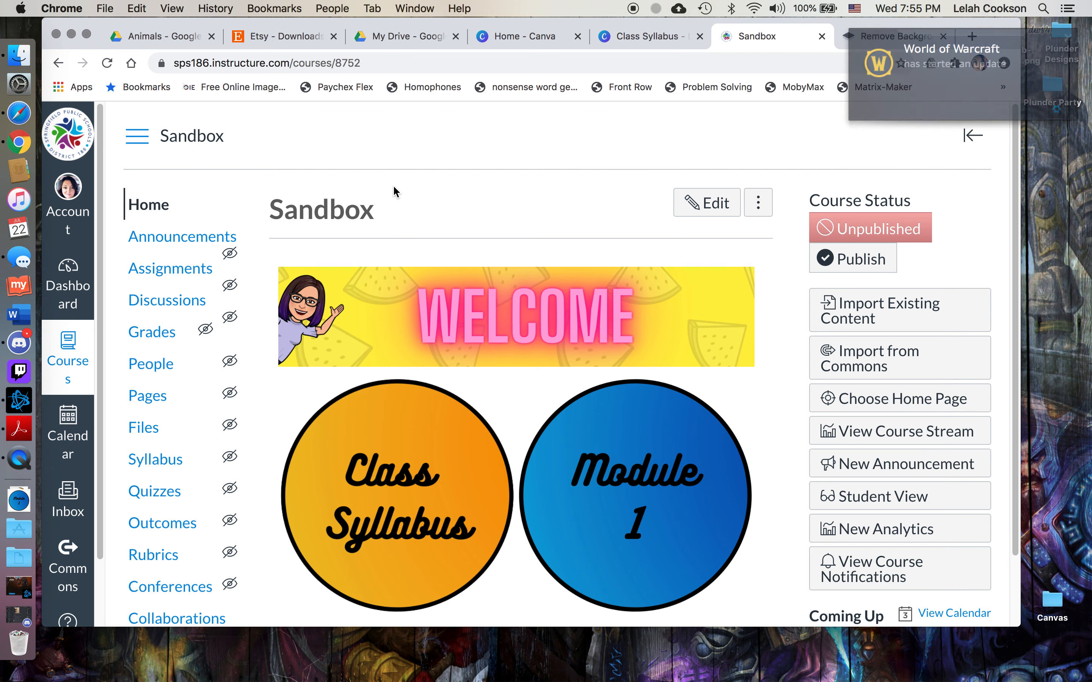
- Search for a colleague by name as the recipient for sending the Home Page, and close the dialog without sending
left_click_drag(376, 210, 271, 212)
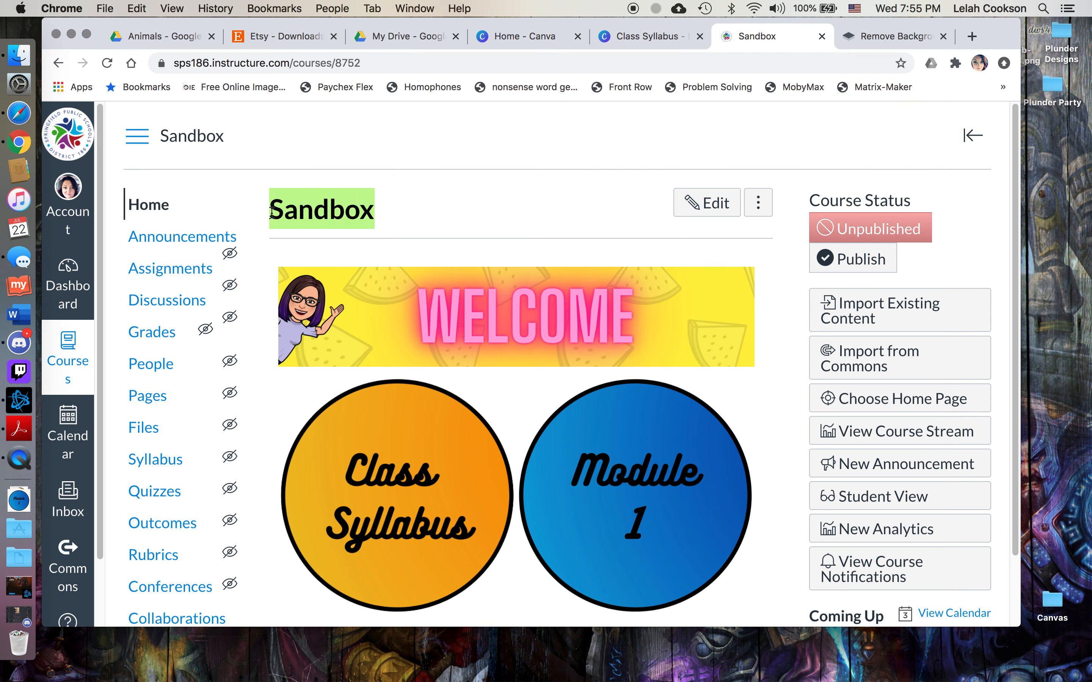
left_click(479, 226)
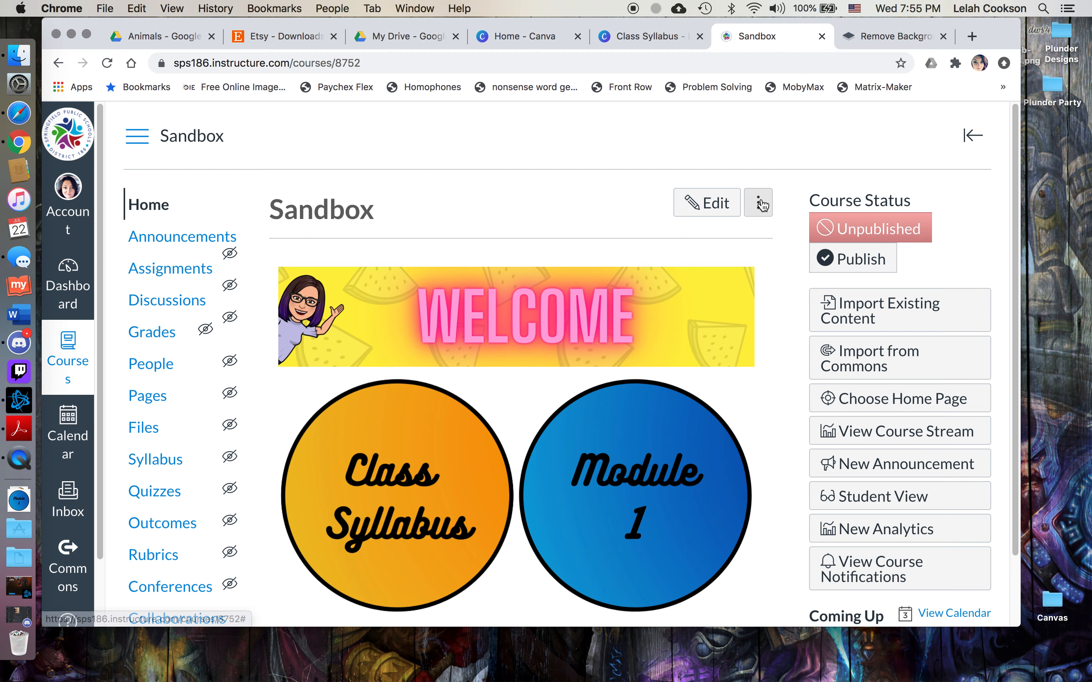
left_click(147, 396)
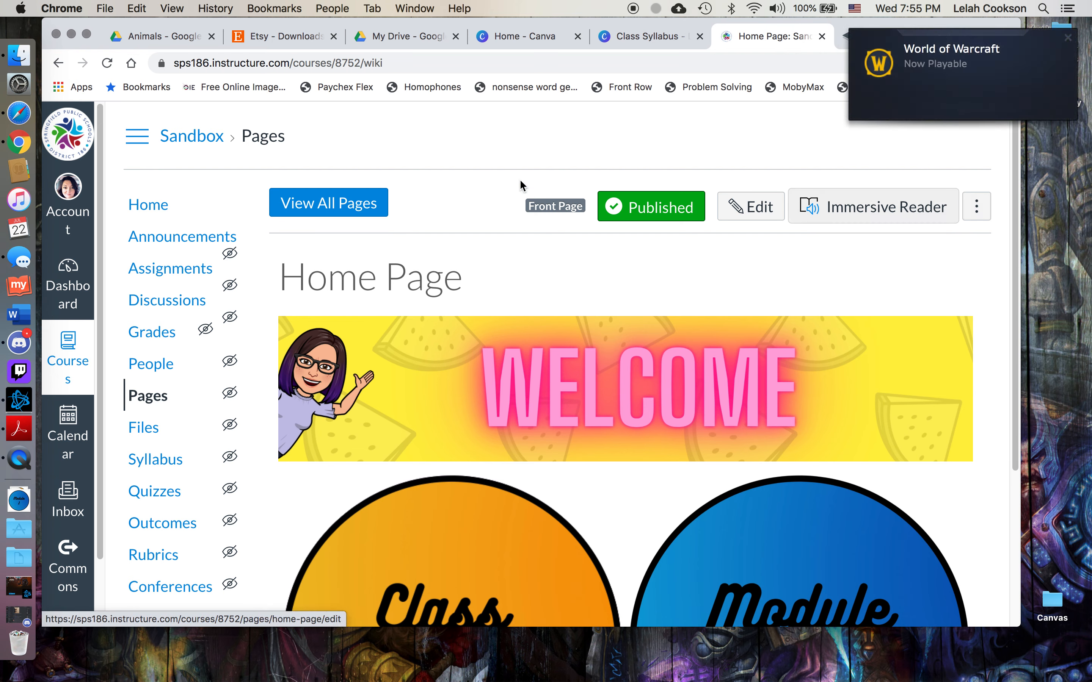
left_click(978, 207)
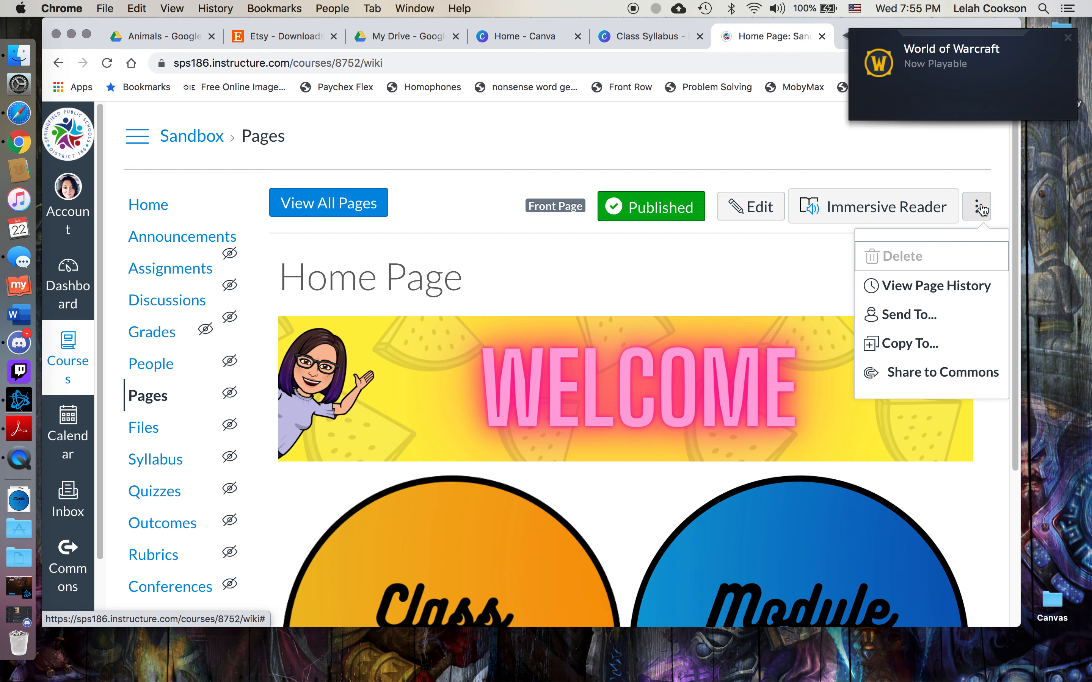
left_click(905, 313)
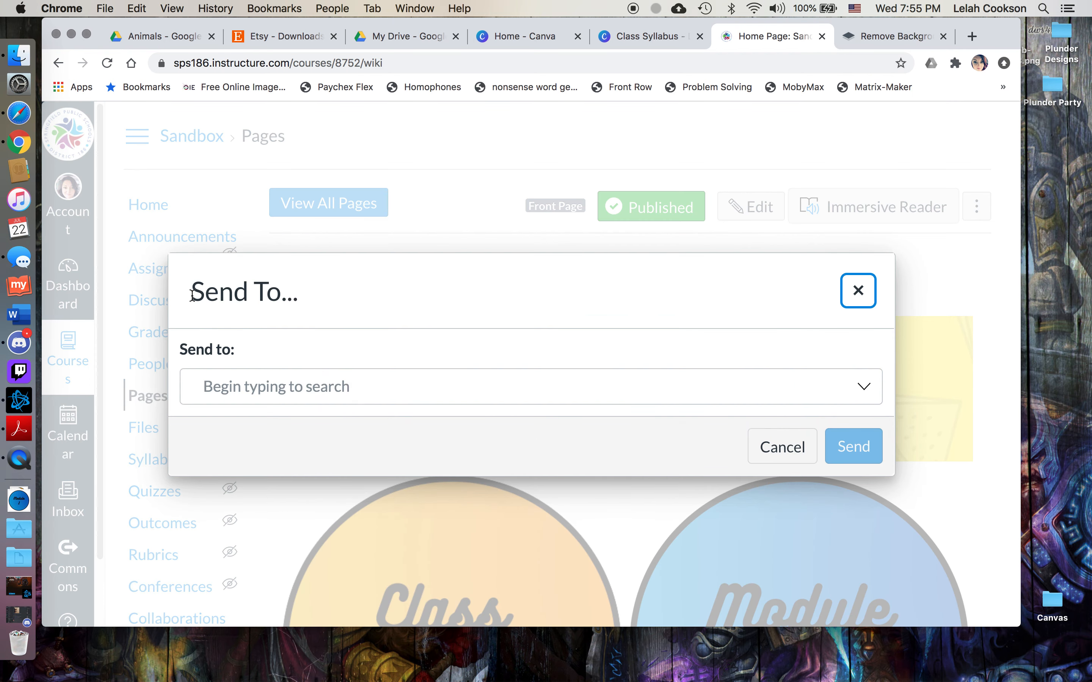
left_click(232, 388)
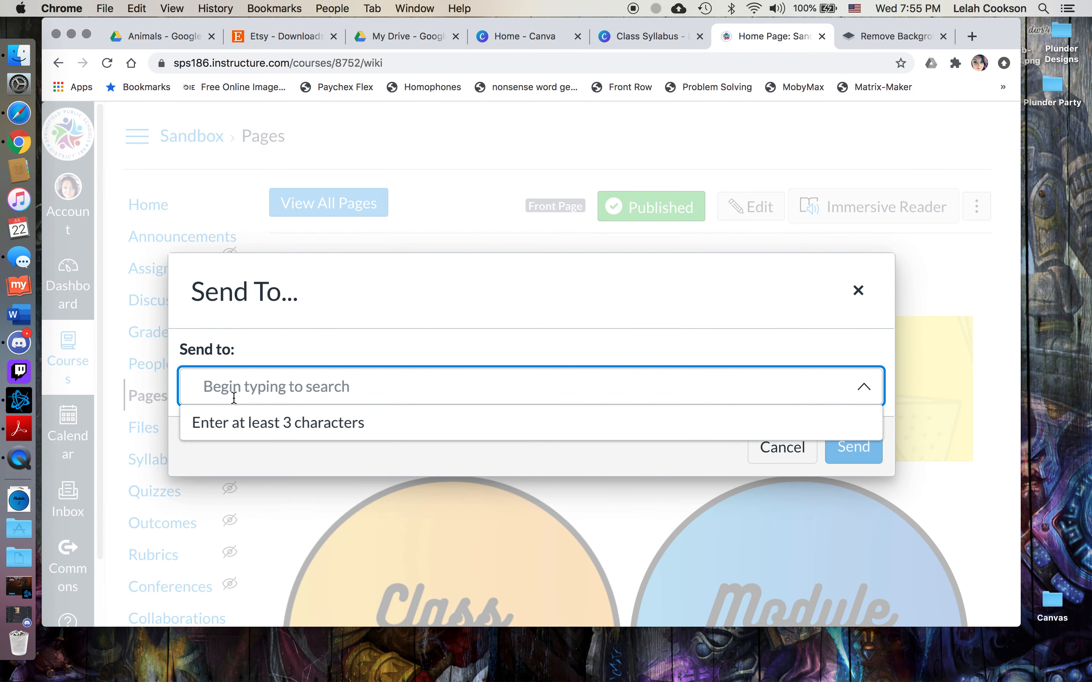
type("lau")
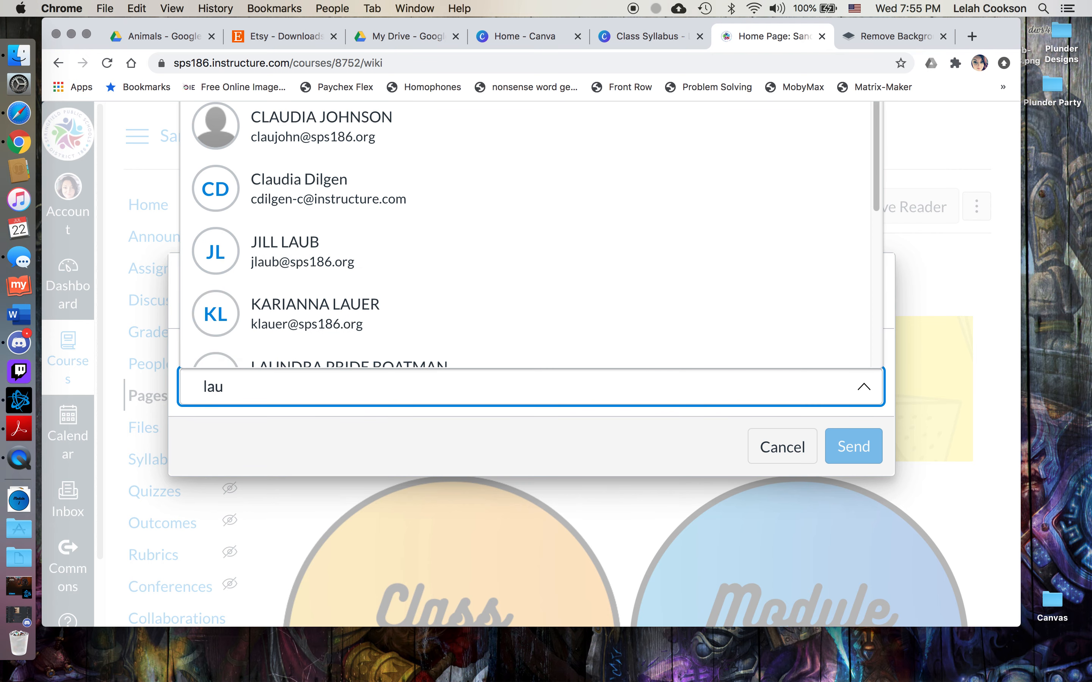
type("ra")
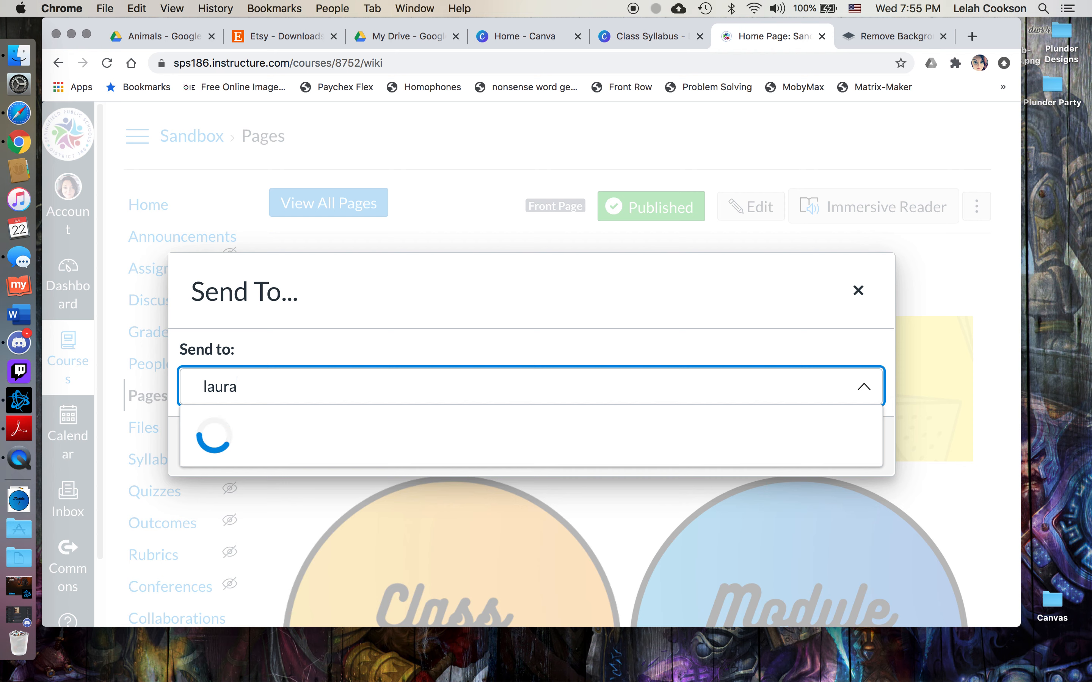
type(" Bo")
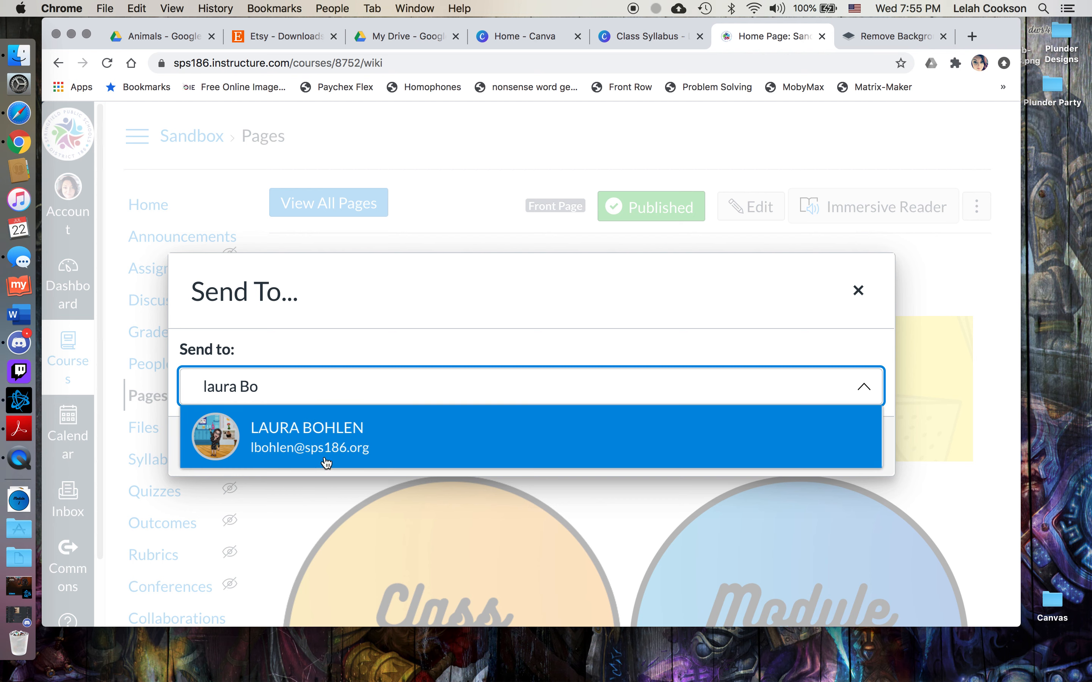
left_click(857, 290)
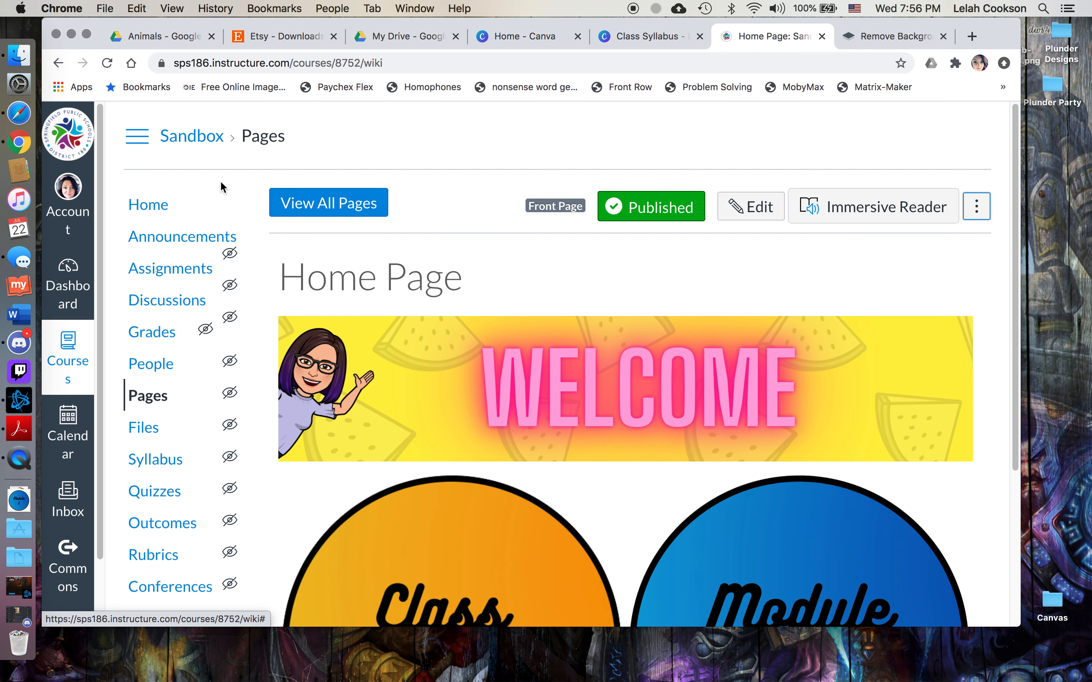
- Open the Dashboard and review the published and unpublished courses
left_click(70, 304)
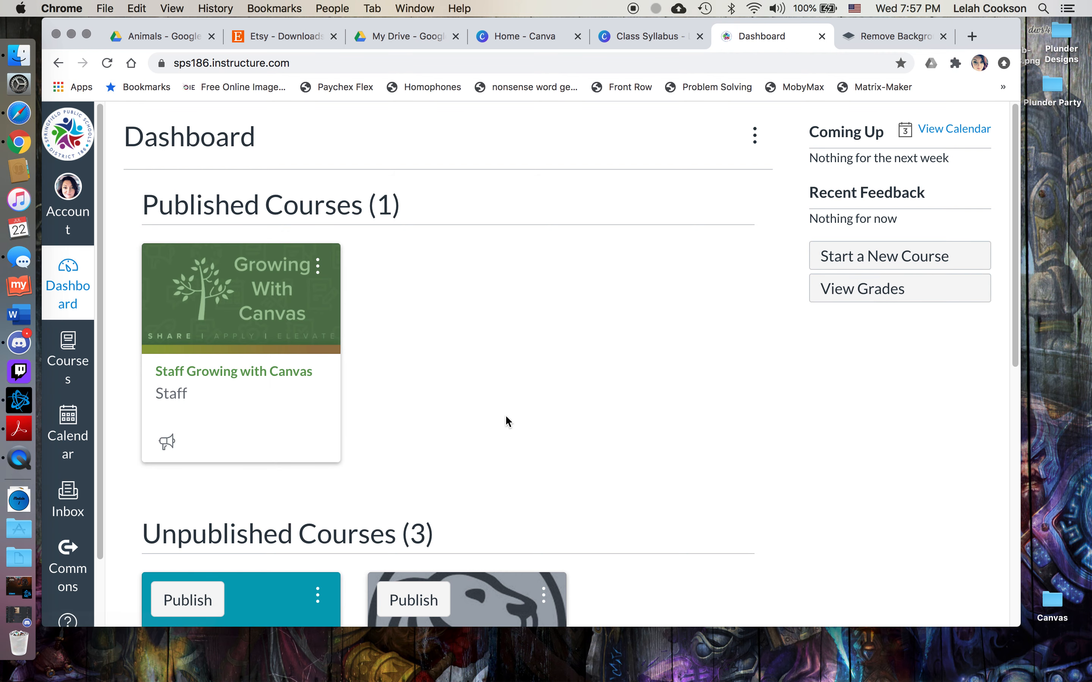
scroll(604, 521, "down", 3)
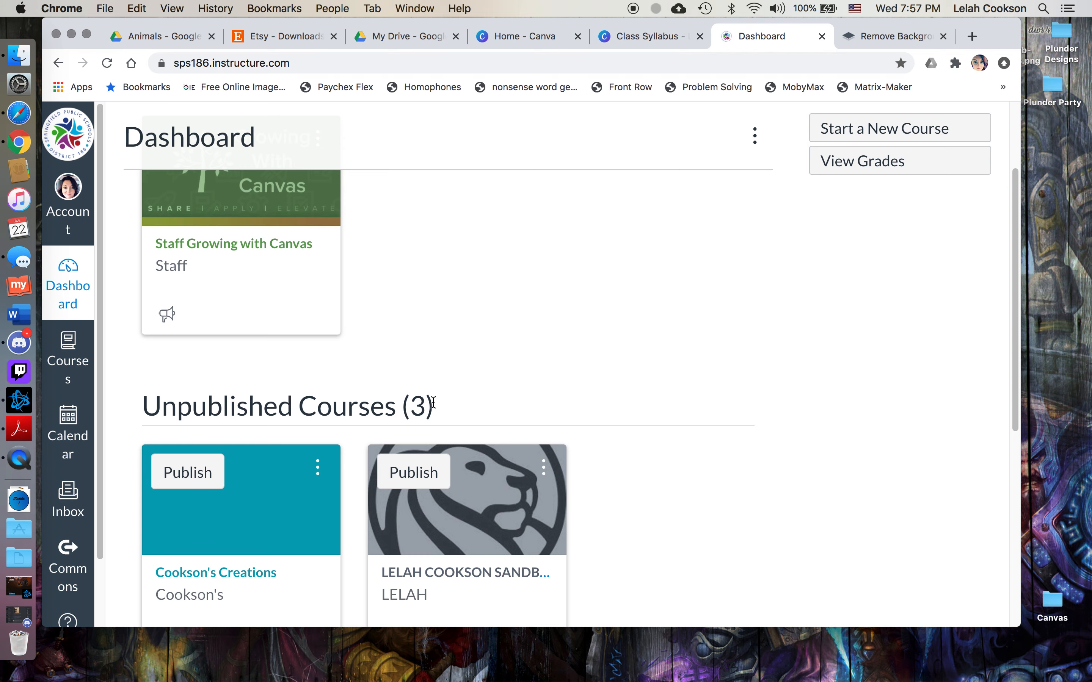
left_click_drag(433, 403, 249, 403)
left_click(479, 408)
scroll(615, 406, "down", 8)
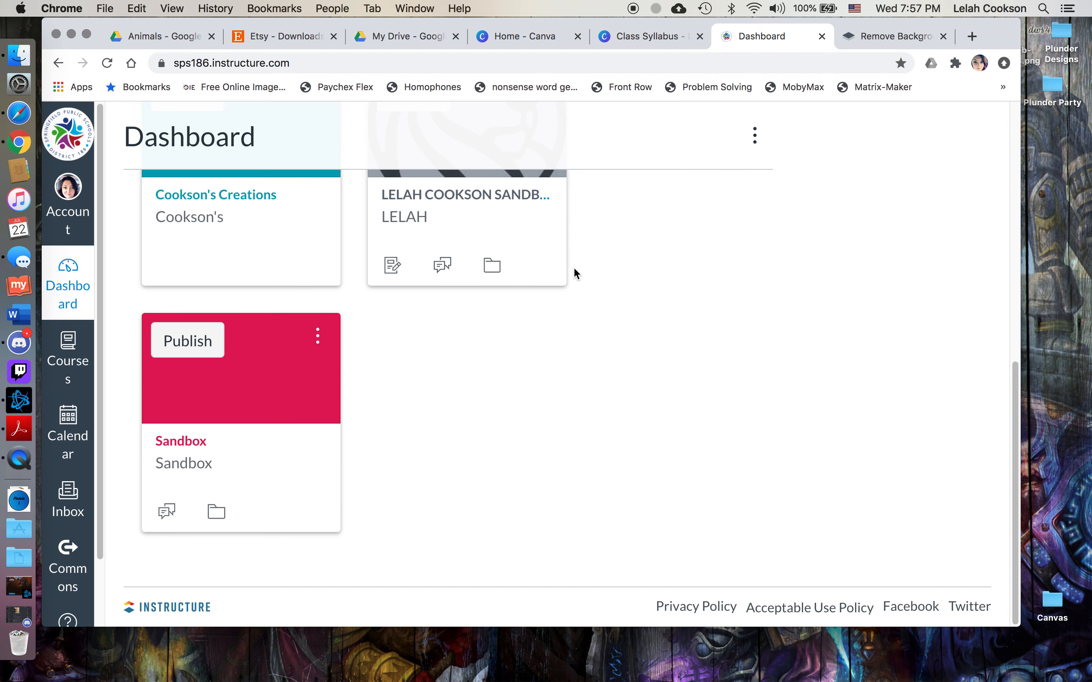
scroll(586, 324, "up", 8)
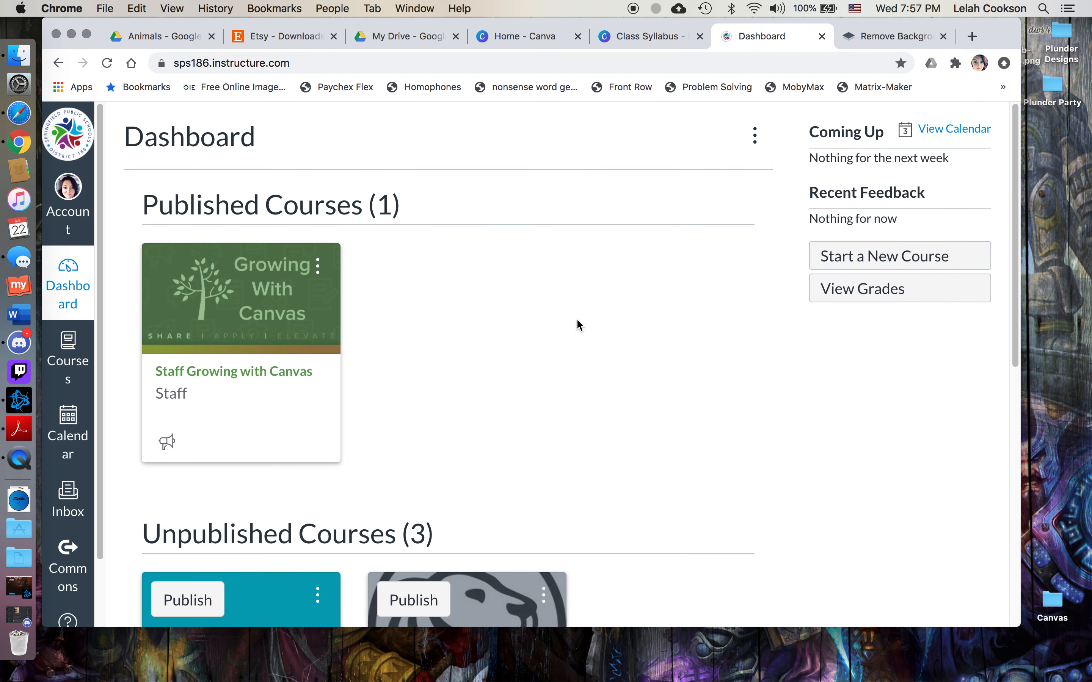